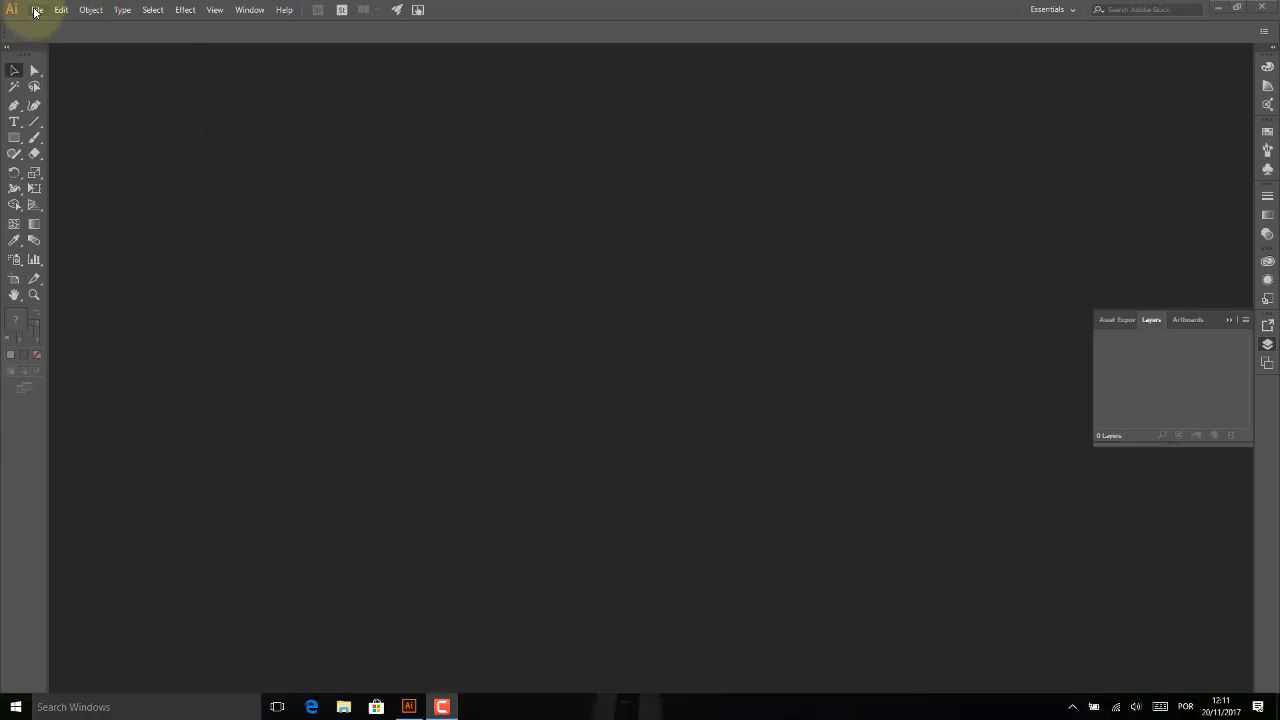
Start a new document and keep the page in portrait orientation.
click(36, 10)
click(55, 26)
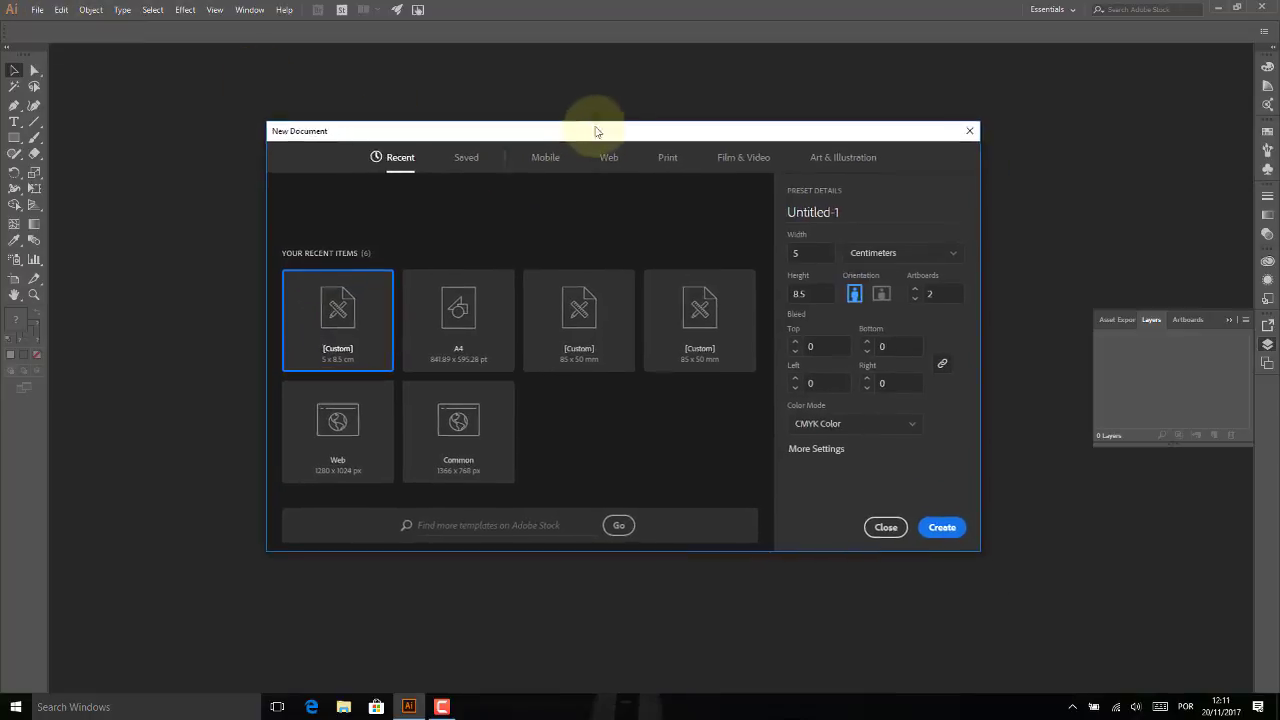
drag(619, 167, 592, 124)
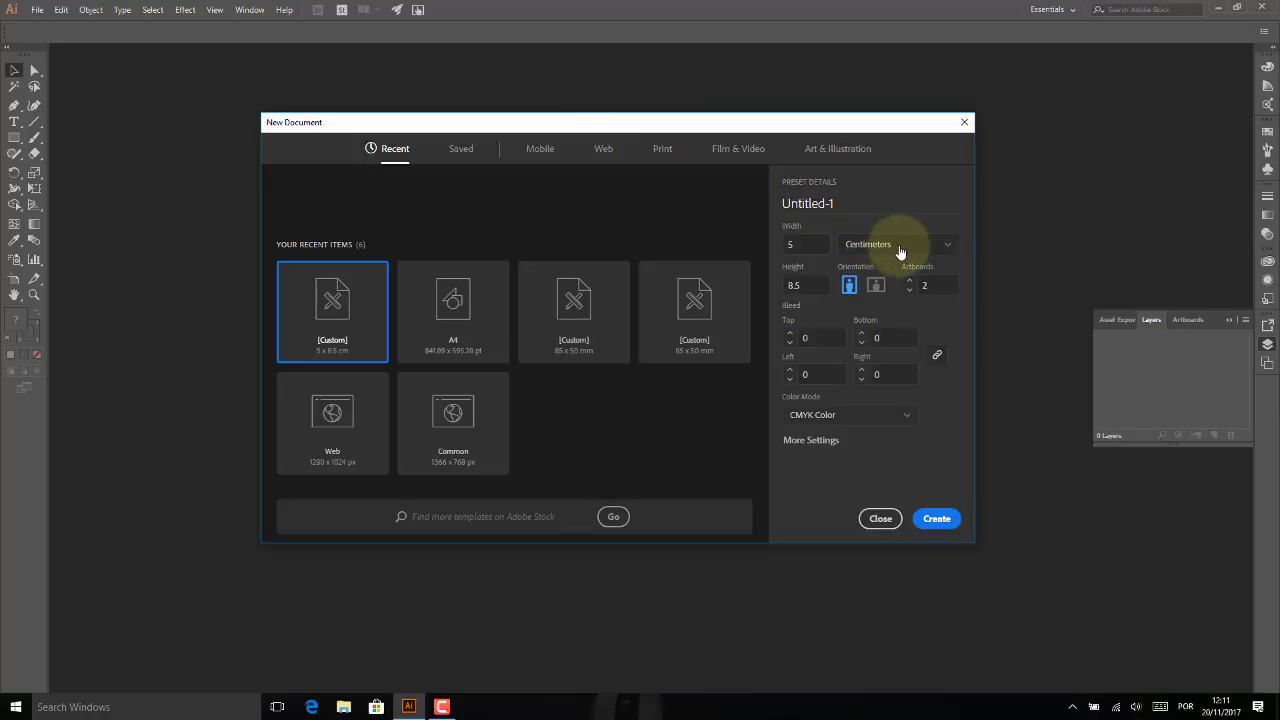
double_click(800, 244)
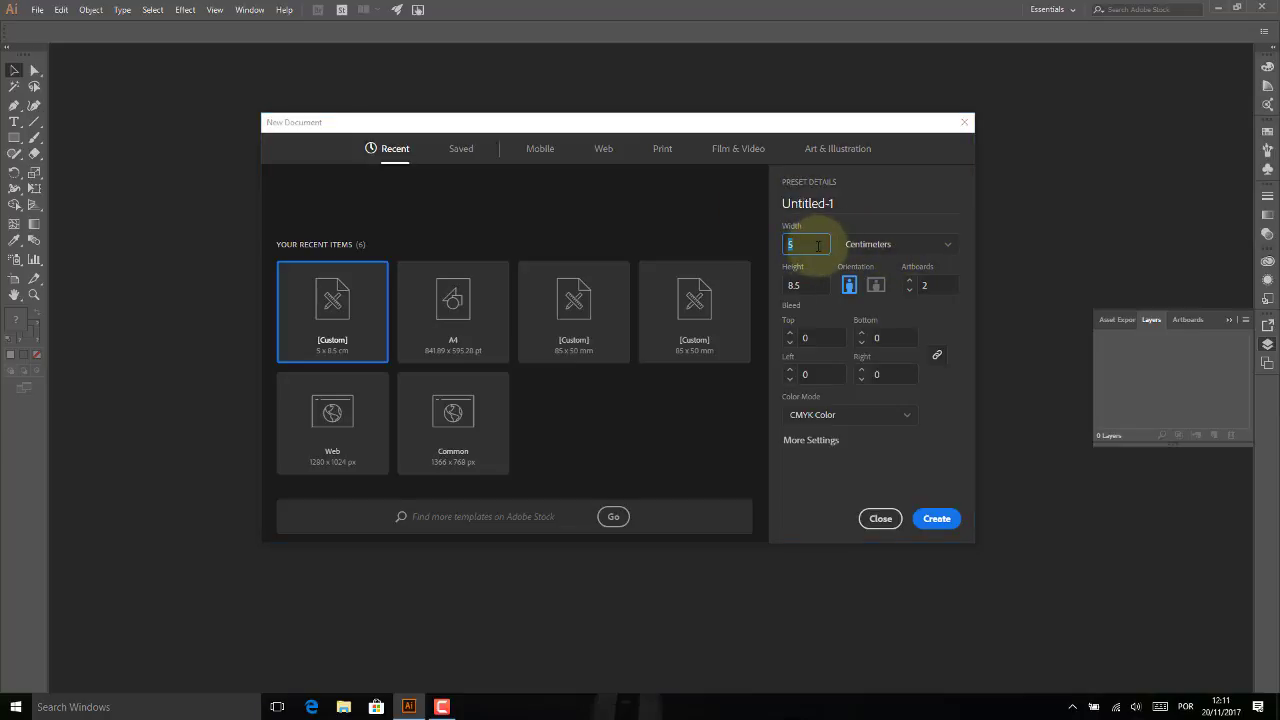
click(876, 287)
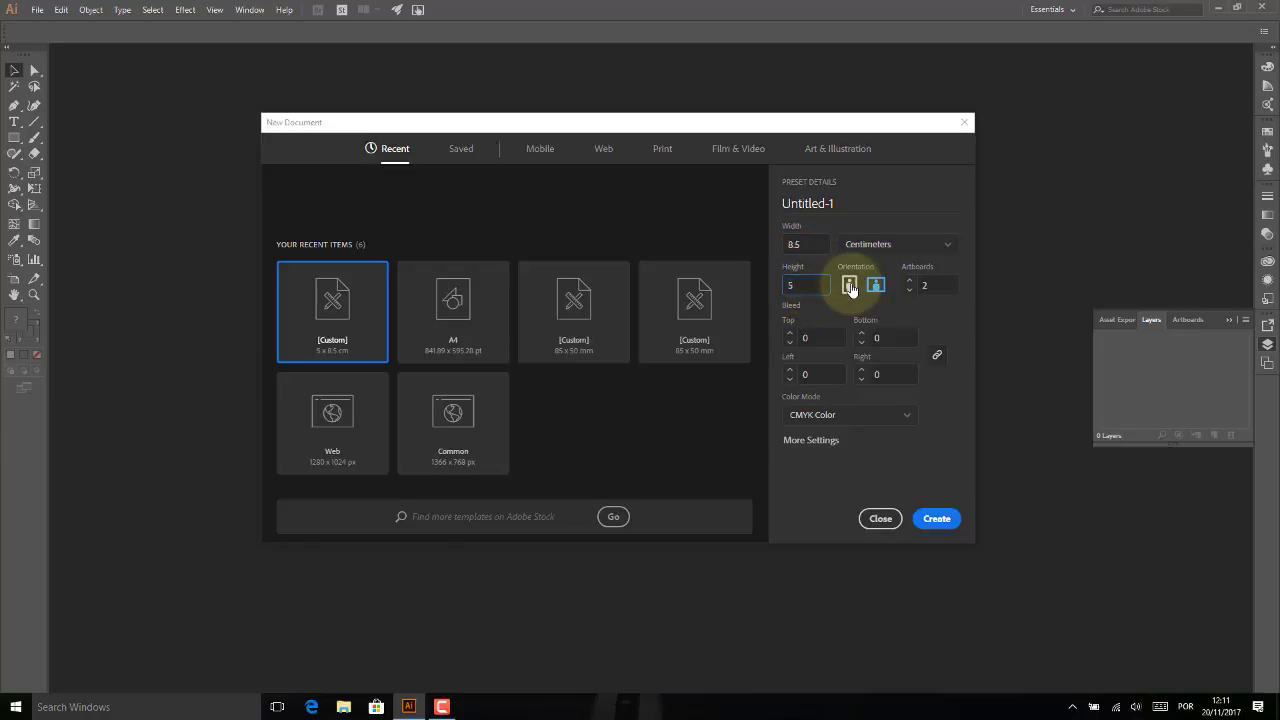
click(849, 286)
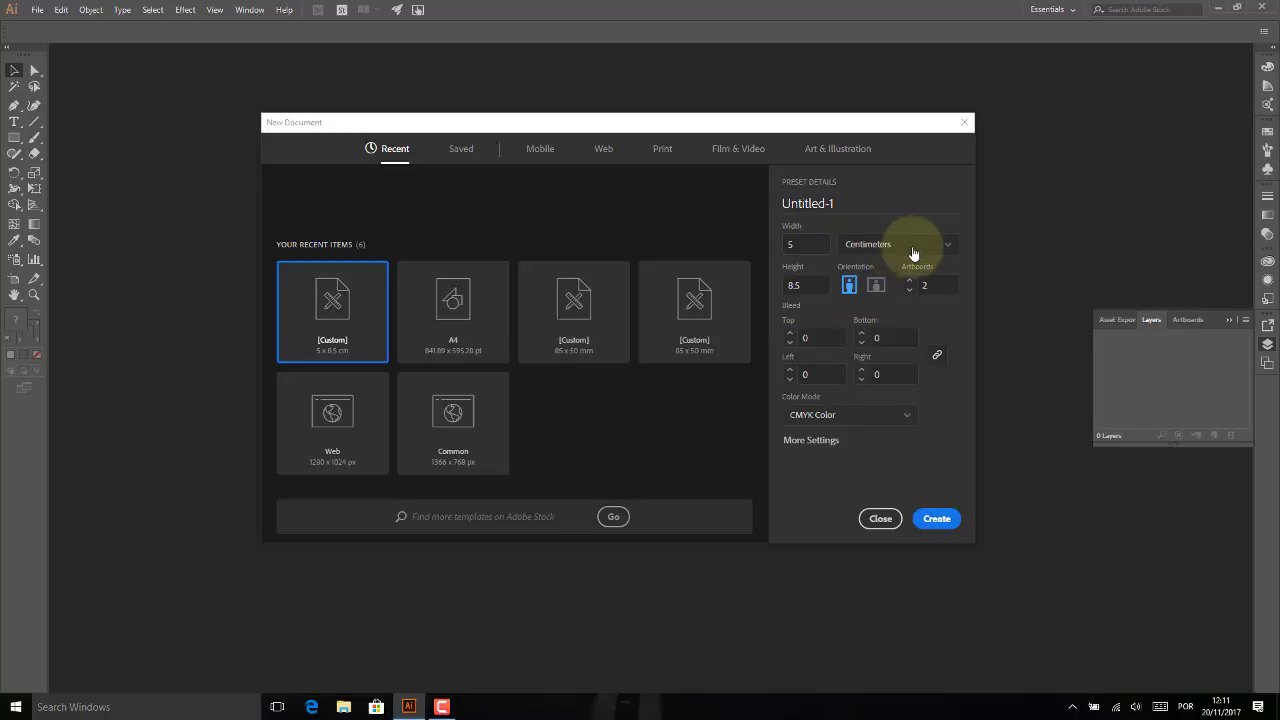
Switch the units to millimetres and adjust the width and height values.
click(918, 249)
click(893, 338)
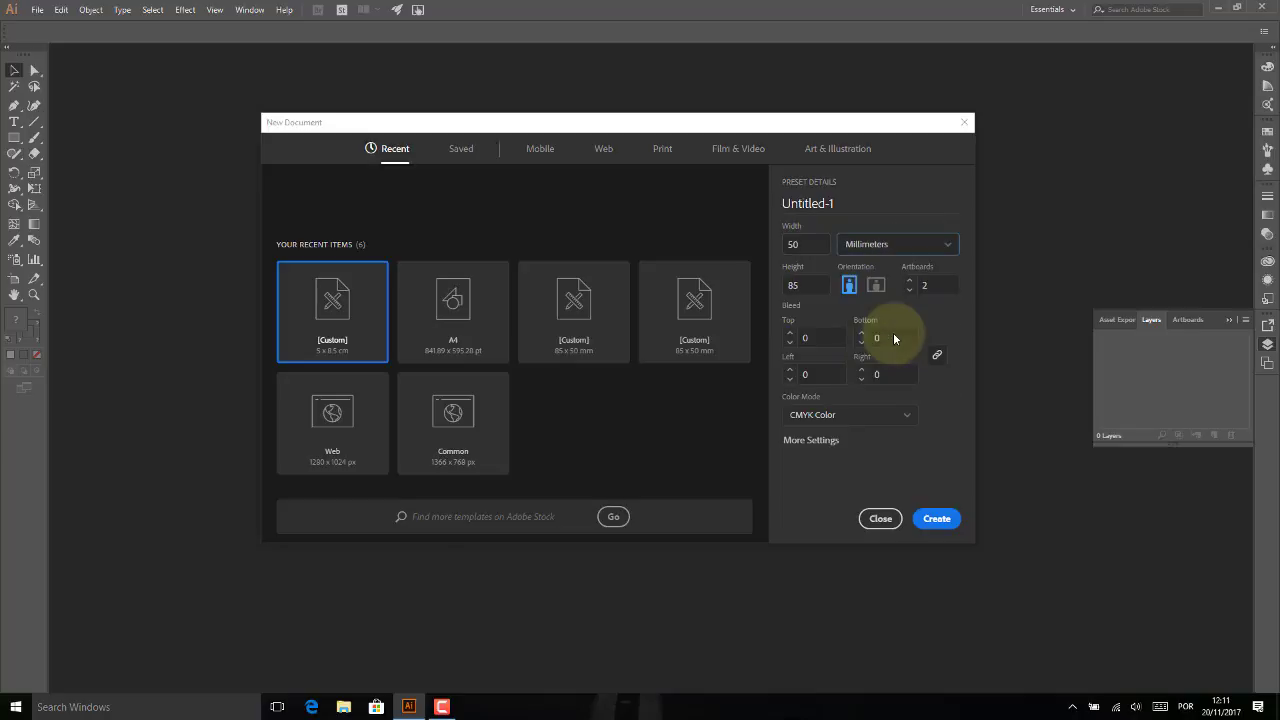
click(878, 255)
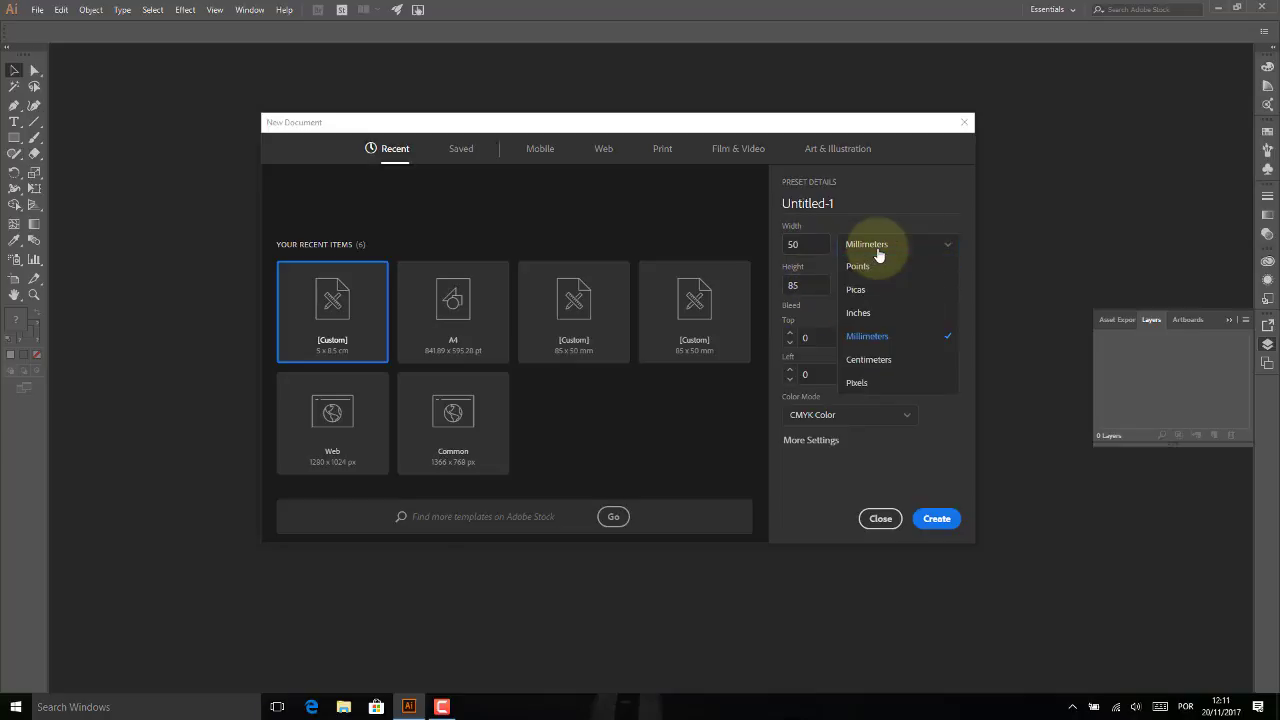
click(808, 244)
click(812, 284)
click(808, 242)
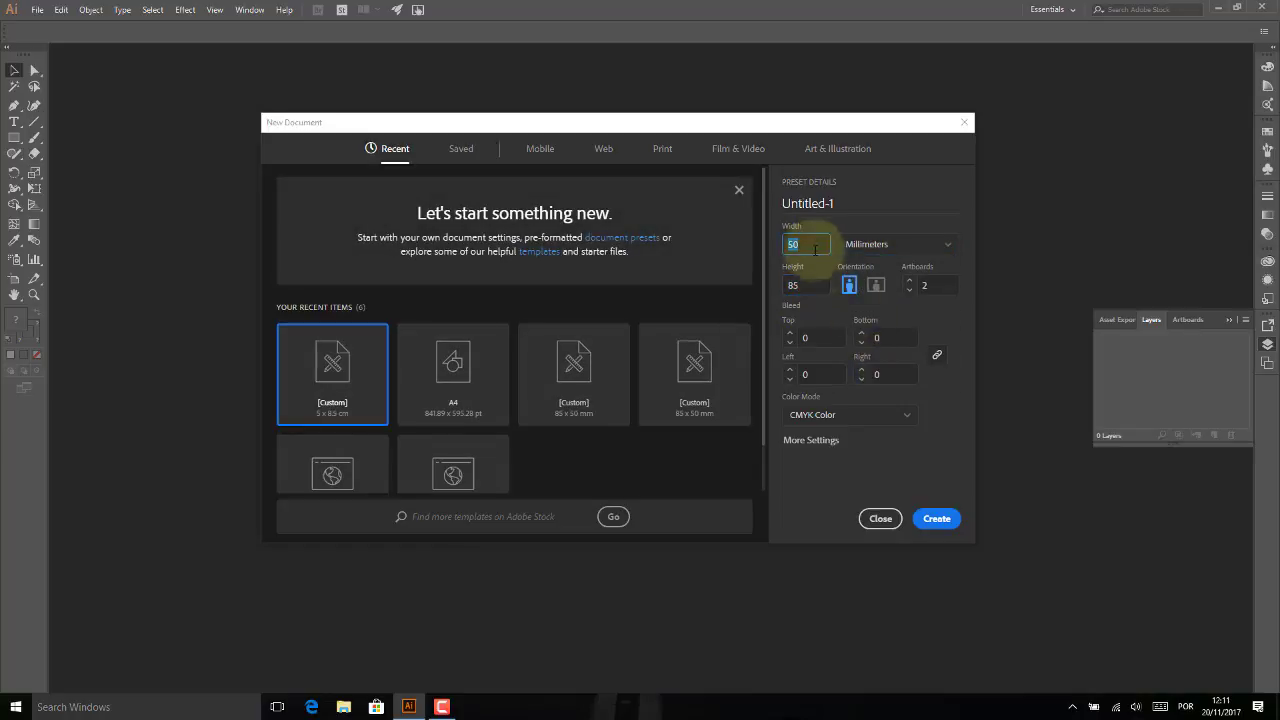
click(813, 285)
click(816, 243)
click(810, 284)
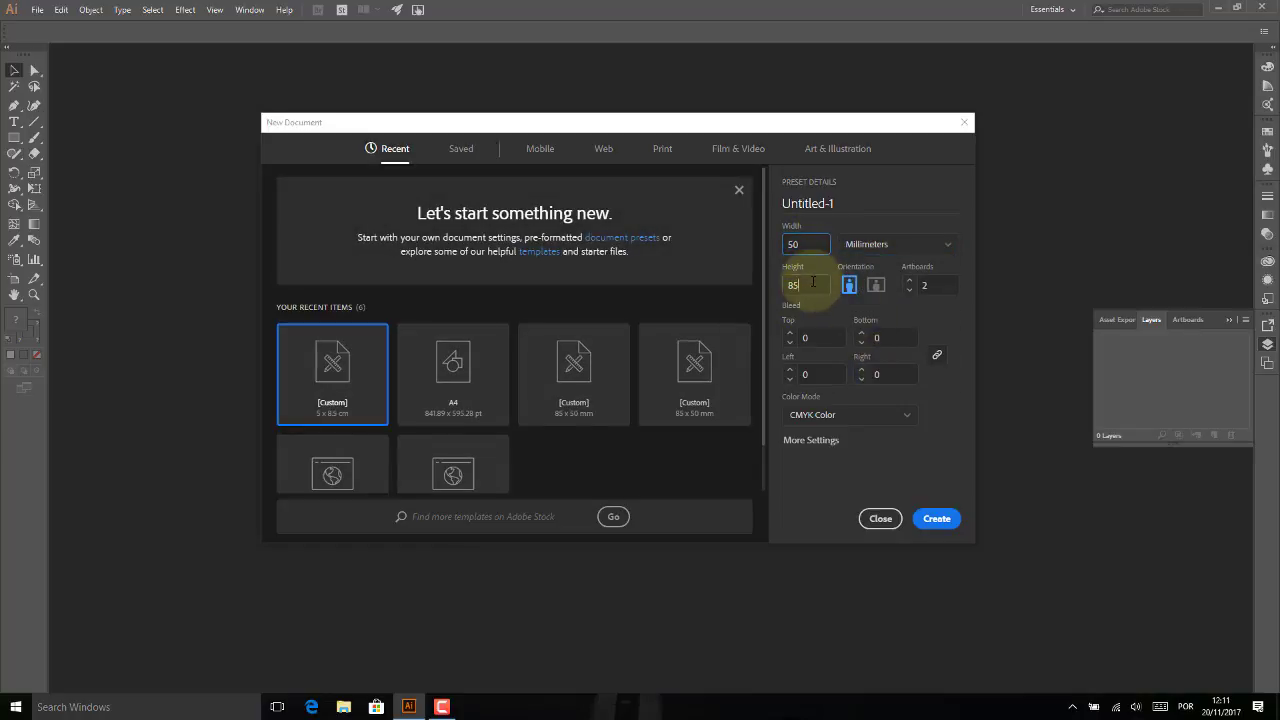
click(809, 243)
click(810, 284)
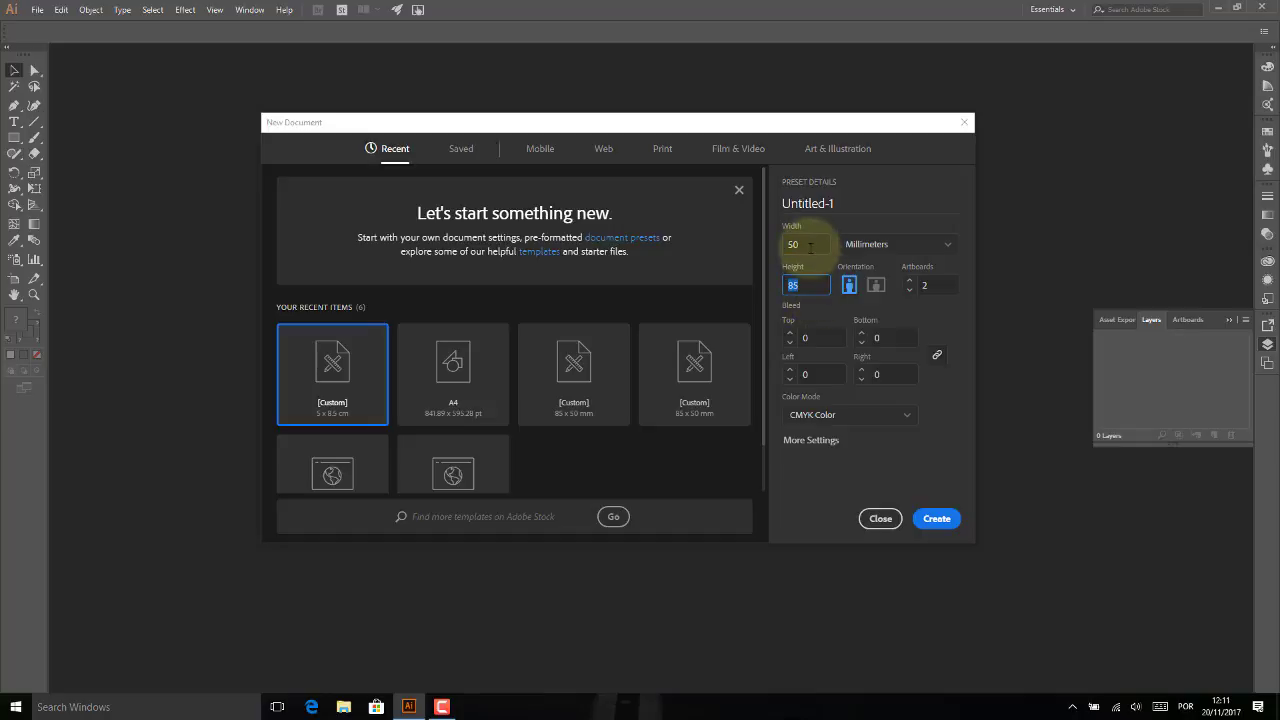
click(809, 245)
click(810, 284)
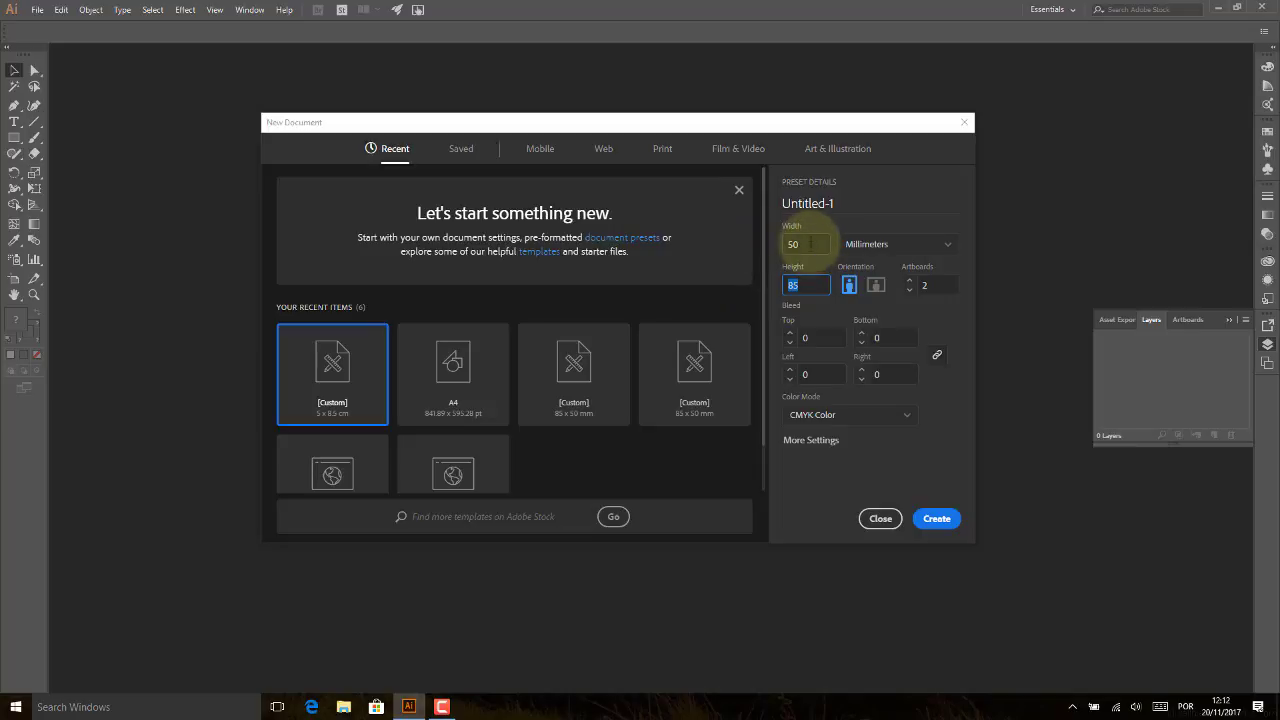
Return the units to centimetres at 5 × 8.5 cm and set 2 artboards.
click(886, 244)
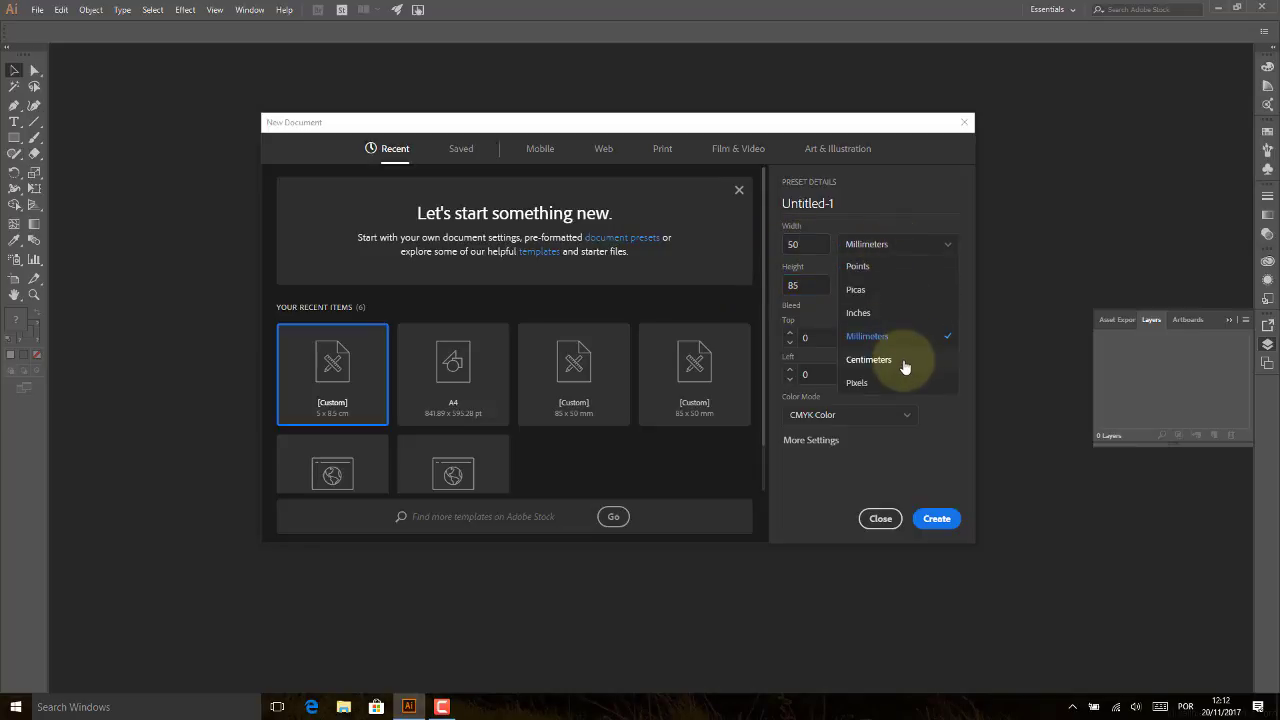
click(903, 365)
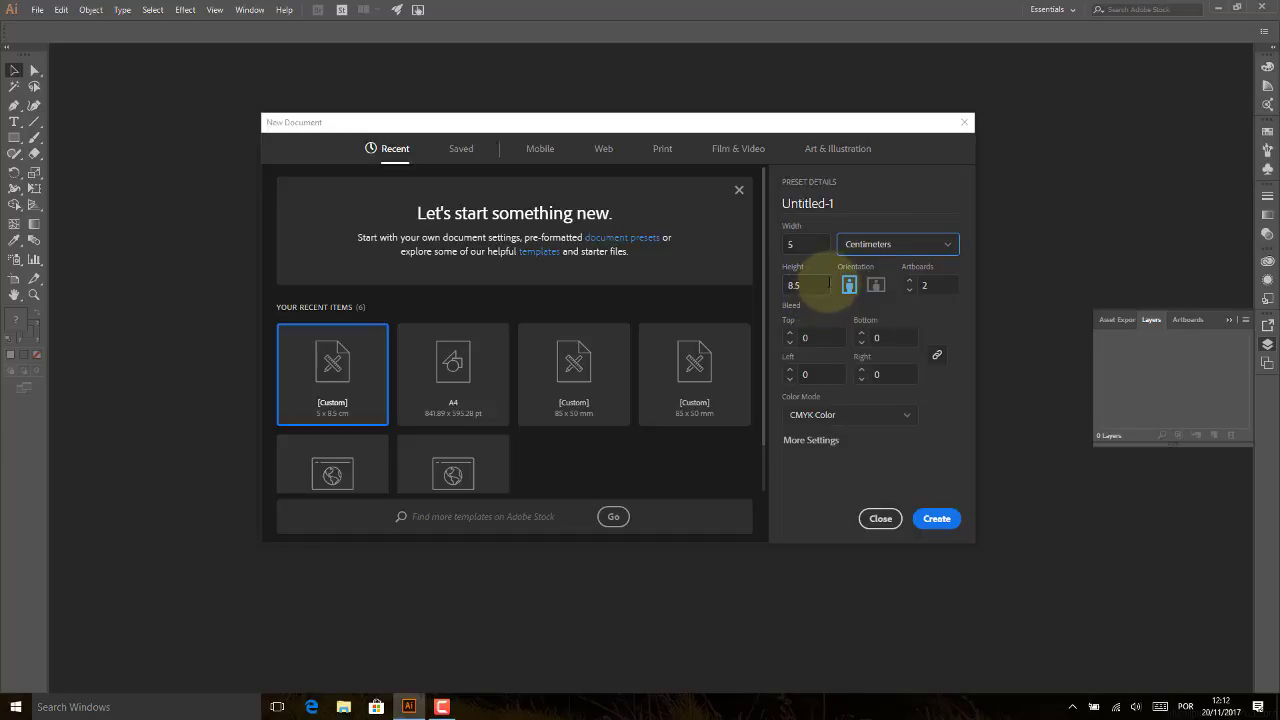
click(910, 292)
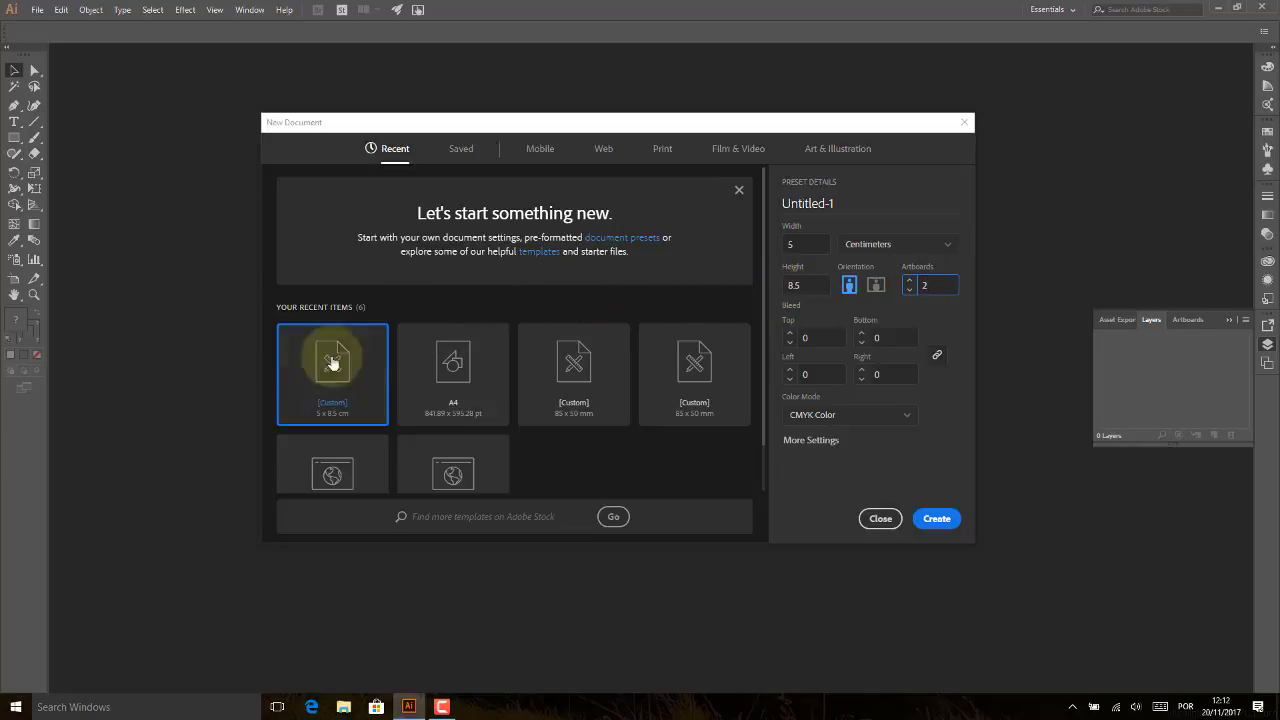
In More Settings, set the document units to millimetres.
click(820, 441)
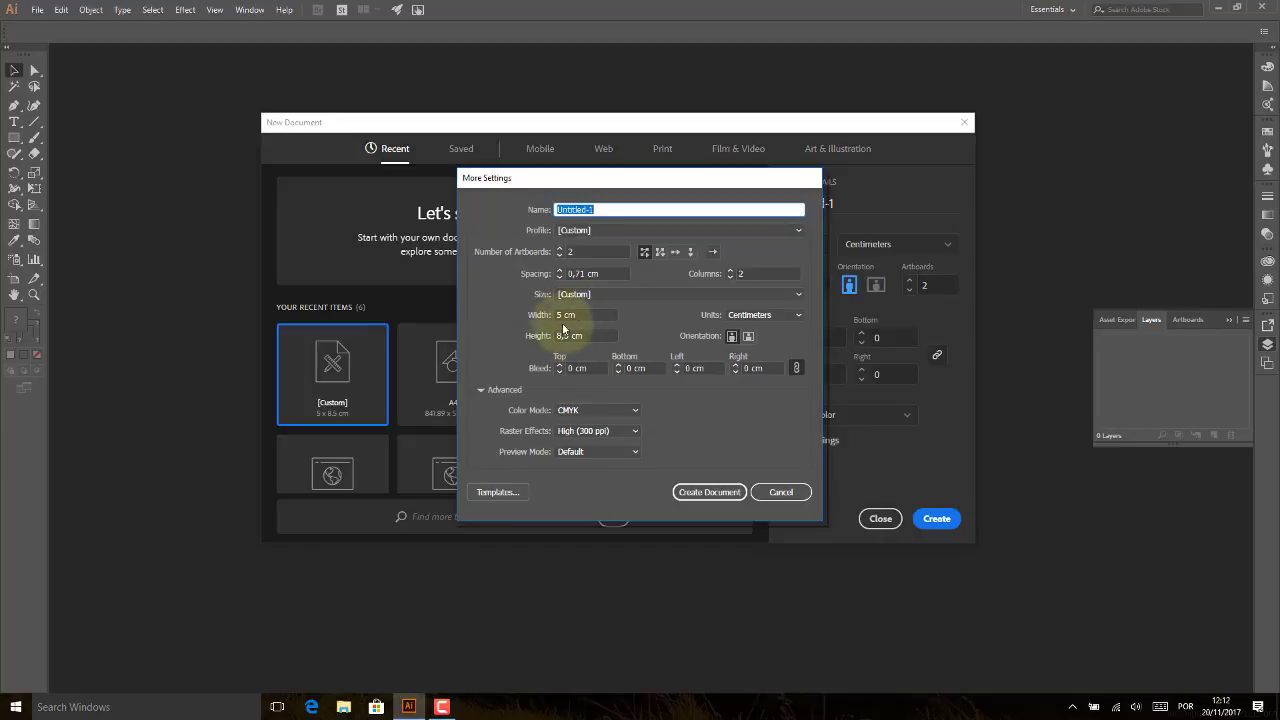
click(636, 411)
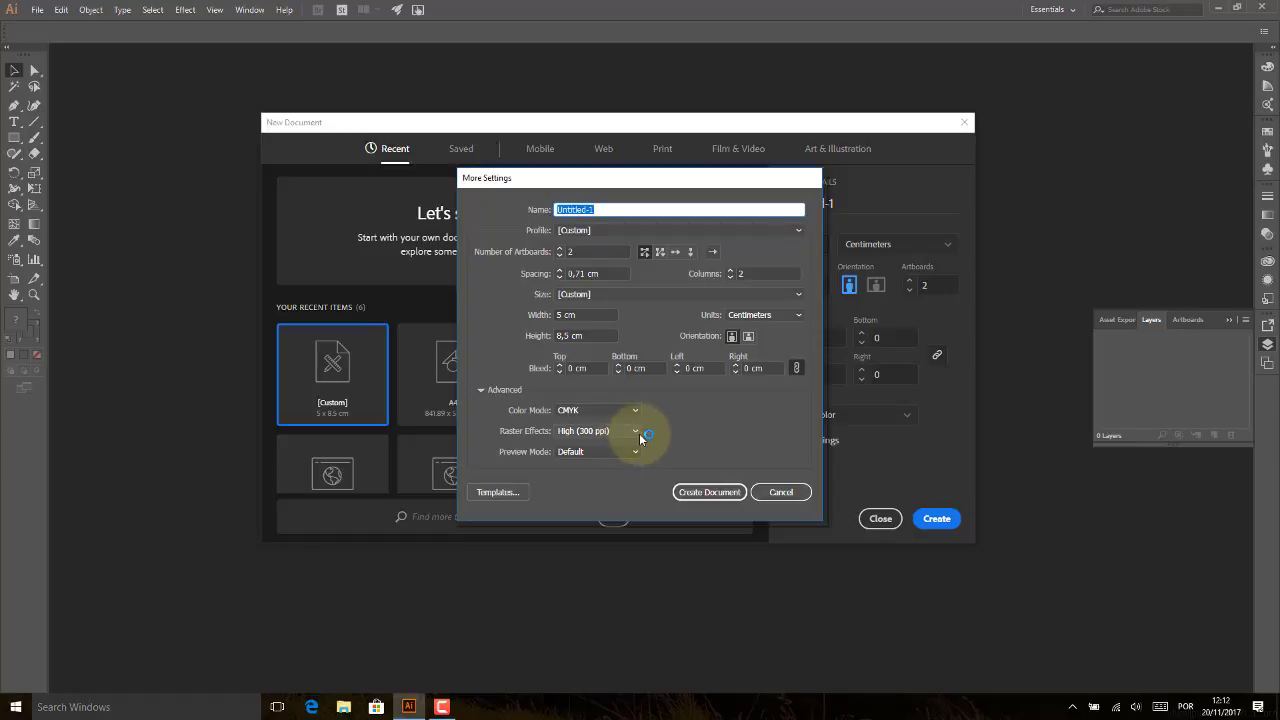
click(576, 368)
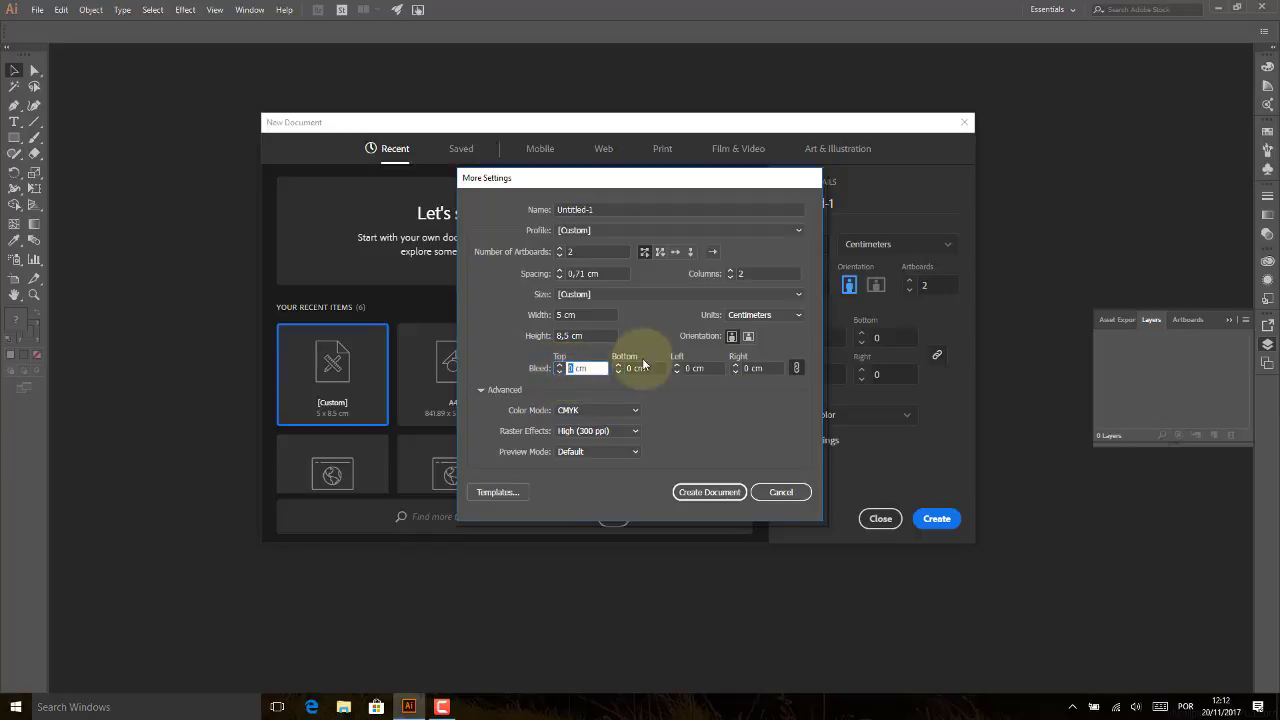
click(796, 318)
click(770, 367)
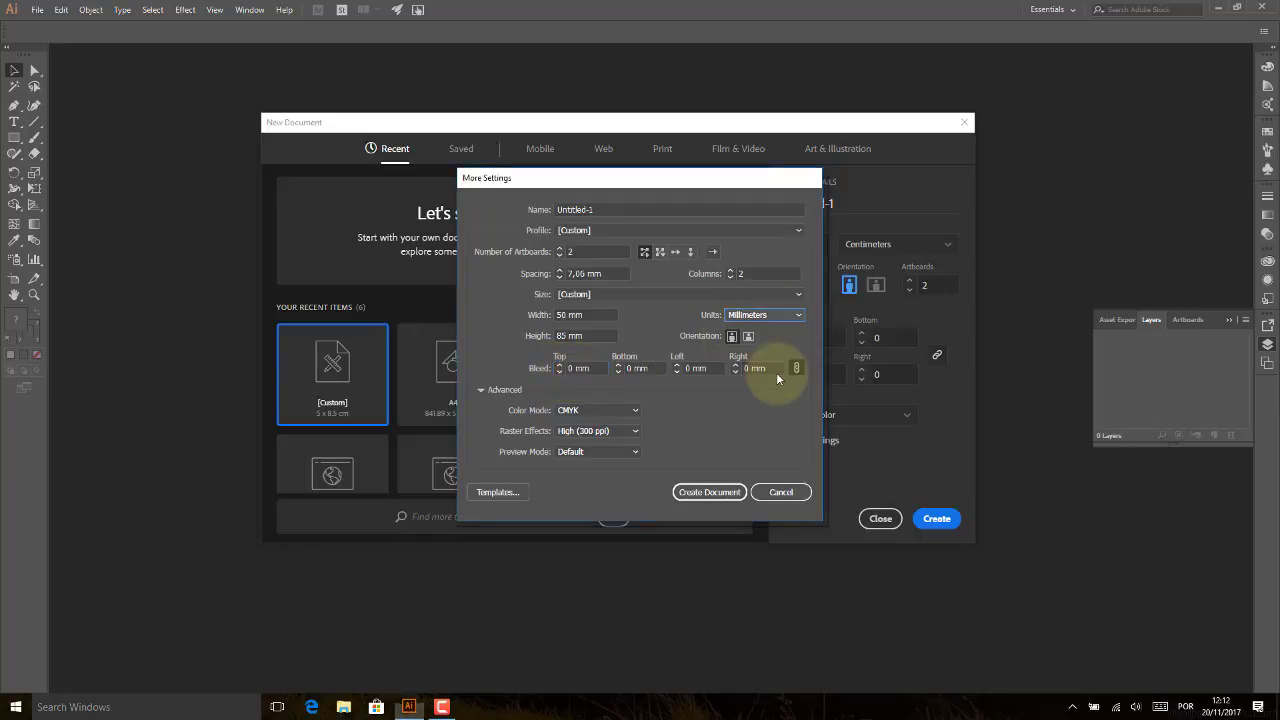
Enter a linked 5 mm bleed on all sides and create the document.
click(578, 368)
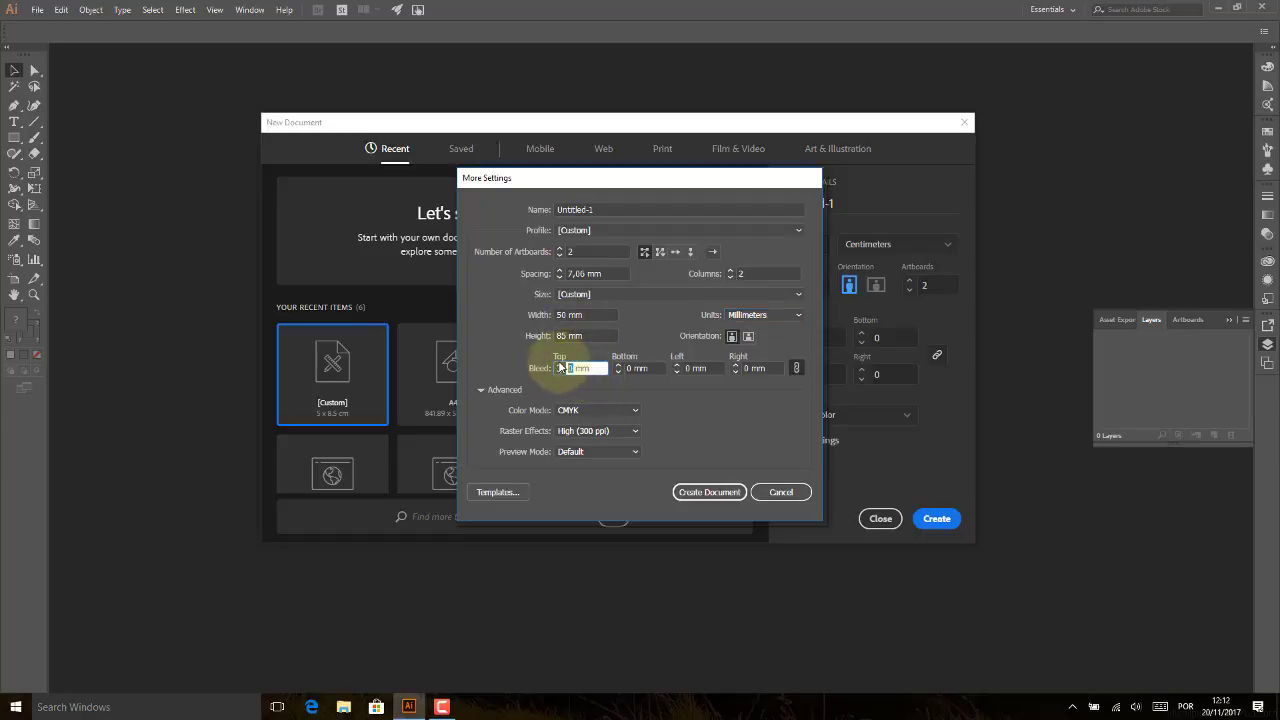
text(5)
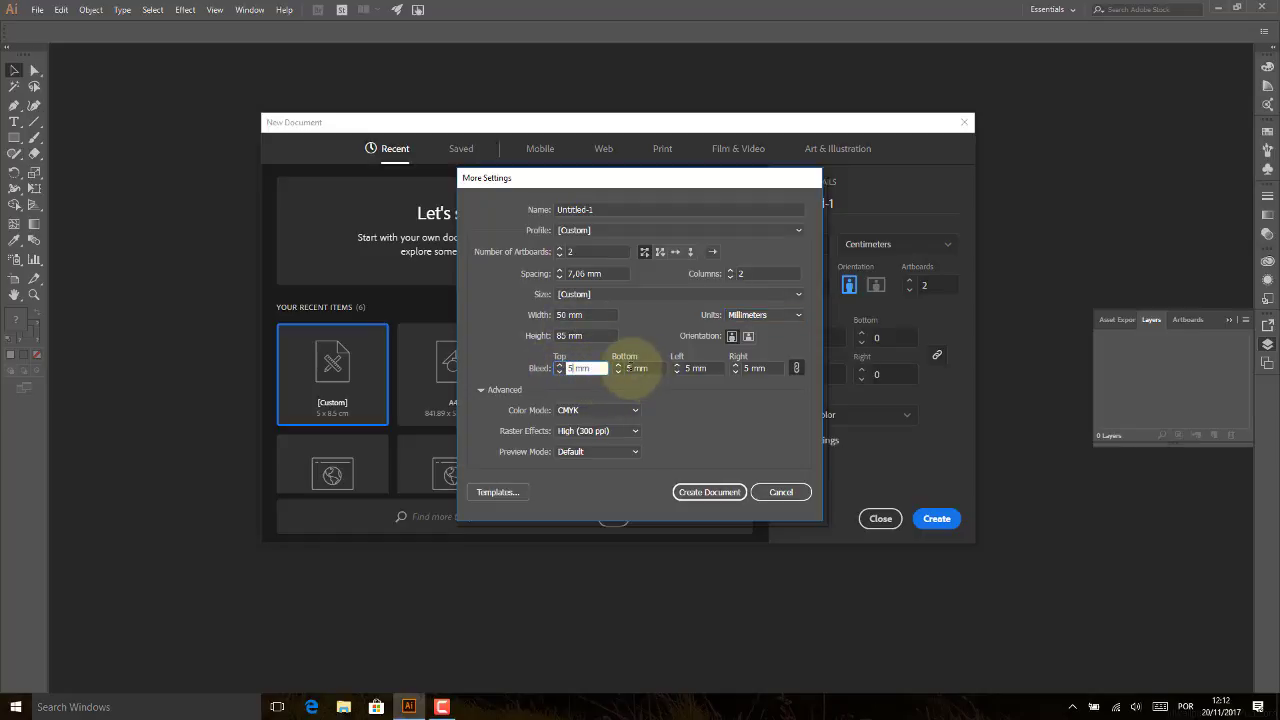
click(627, 368)
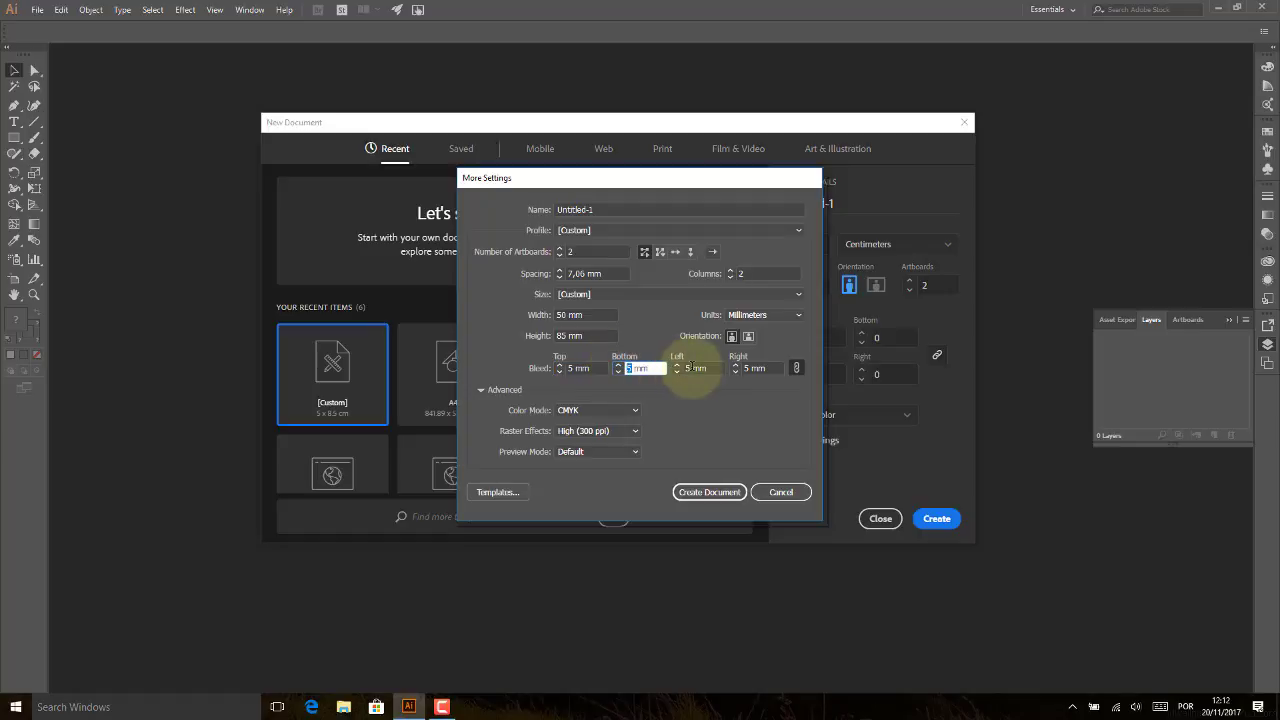
click(692, 368)
click(721, 492)
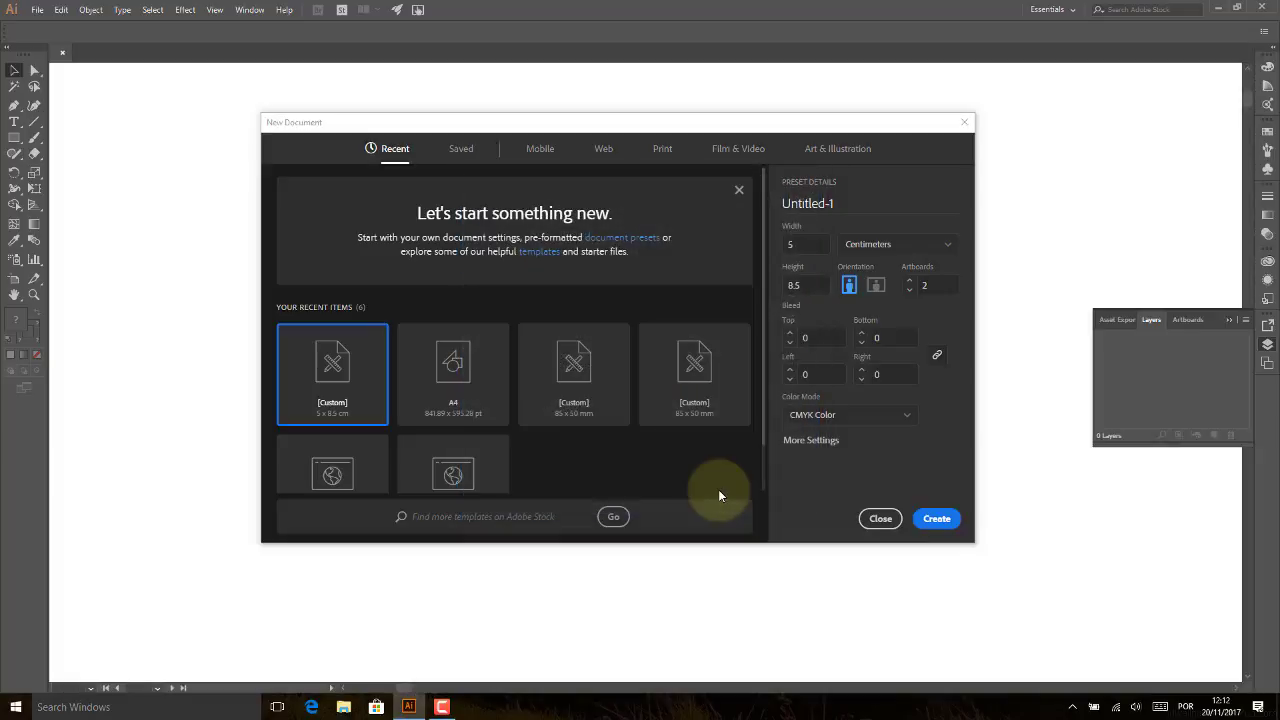
Draw a 60 × 95 mm rectangle over the left artboard out to its bleed edges.
click(938, 518)
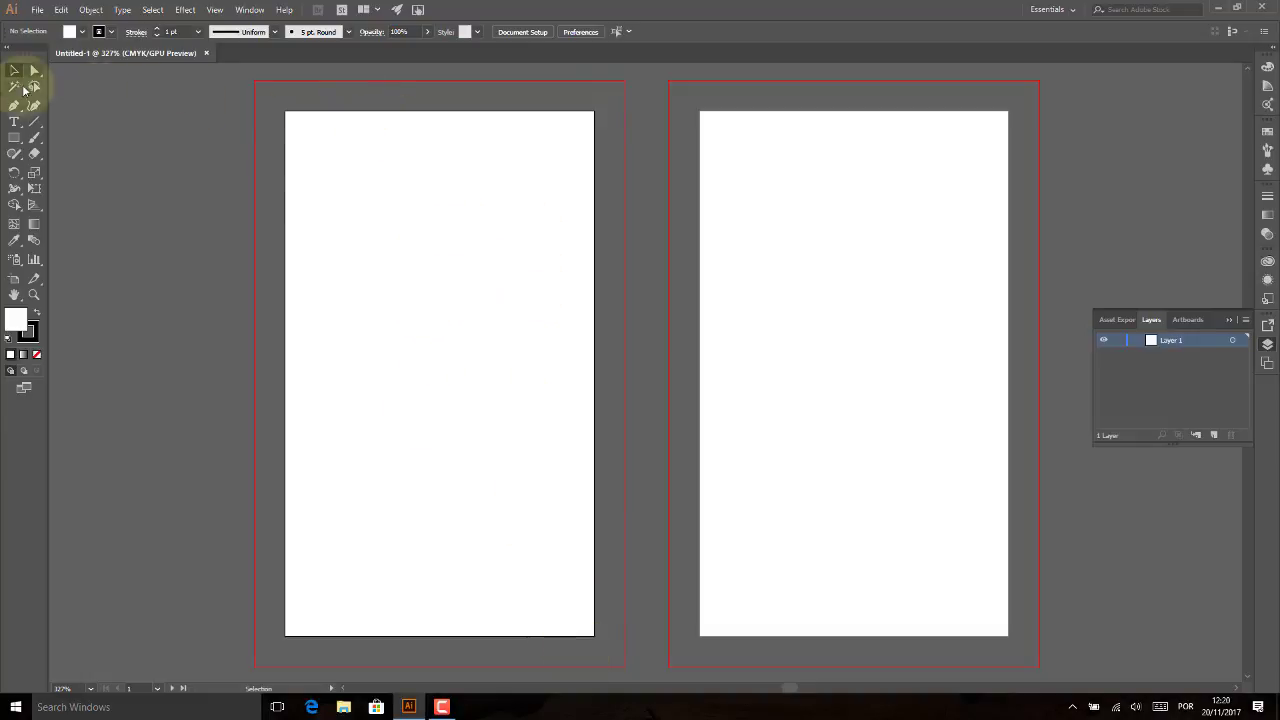
click(14, 137)
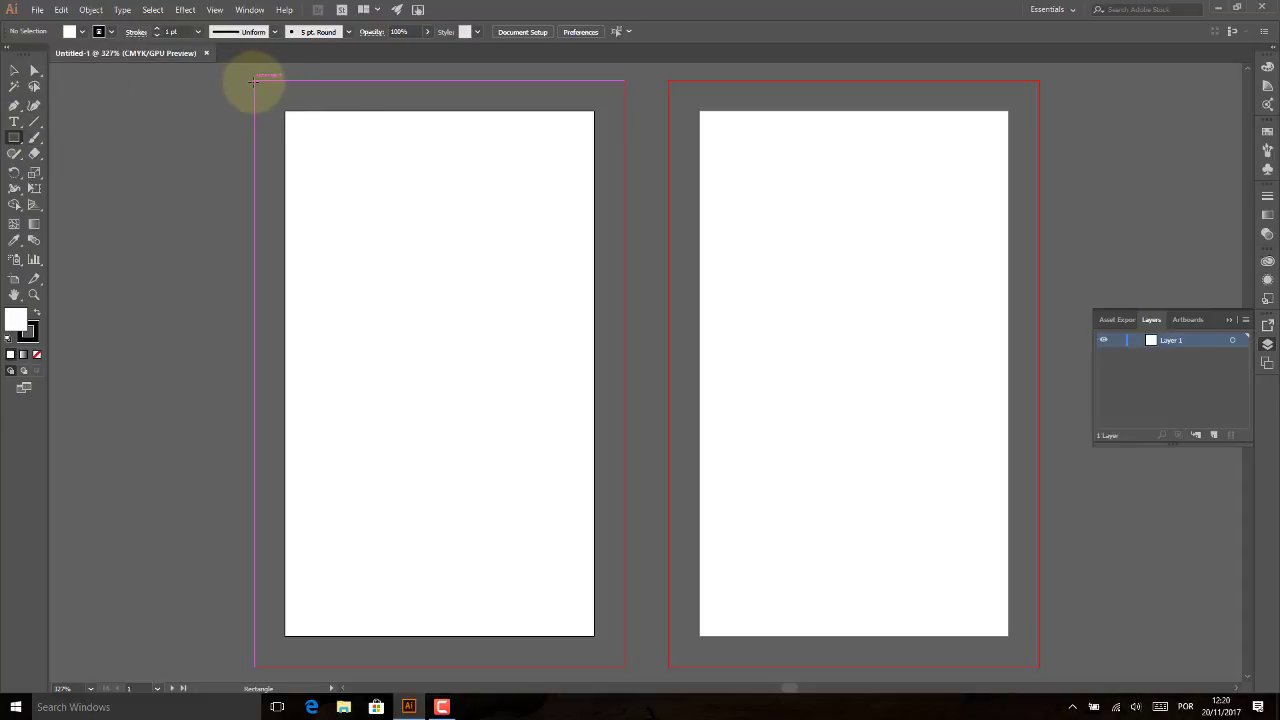
drag(254, 80, 631, 660)
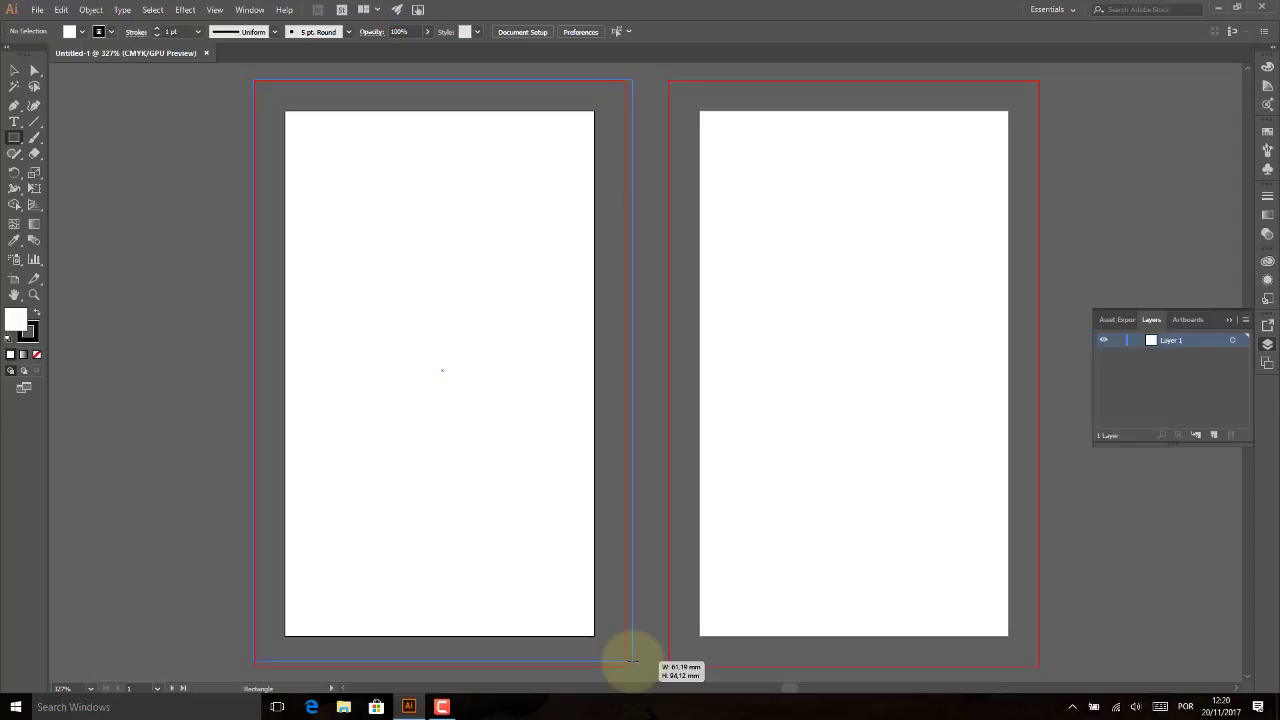
mouse_move(631, 660)
mouse_down()
mouse_move(545, 662)
mouse_move(624, 660)
mouse_move(554, 666)
mouse_move(463, 372)
mouse_move(609, 666)
mouse_move(625, 665)
mouse_up()
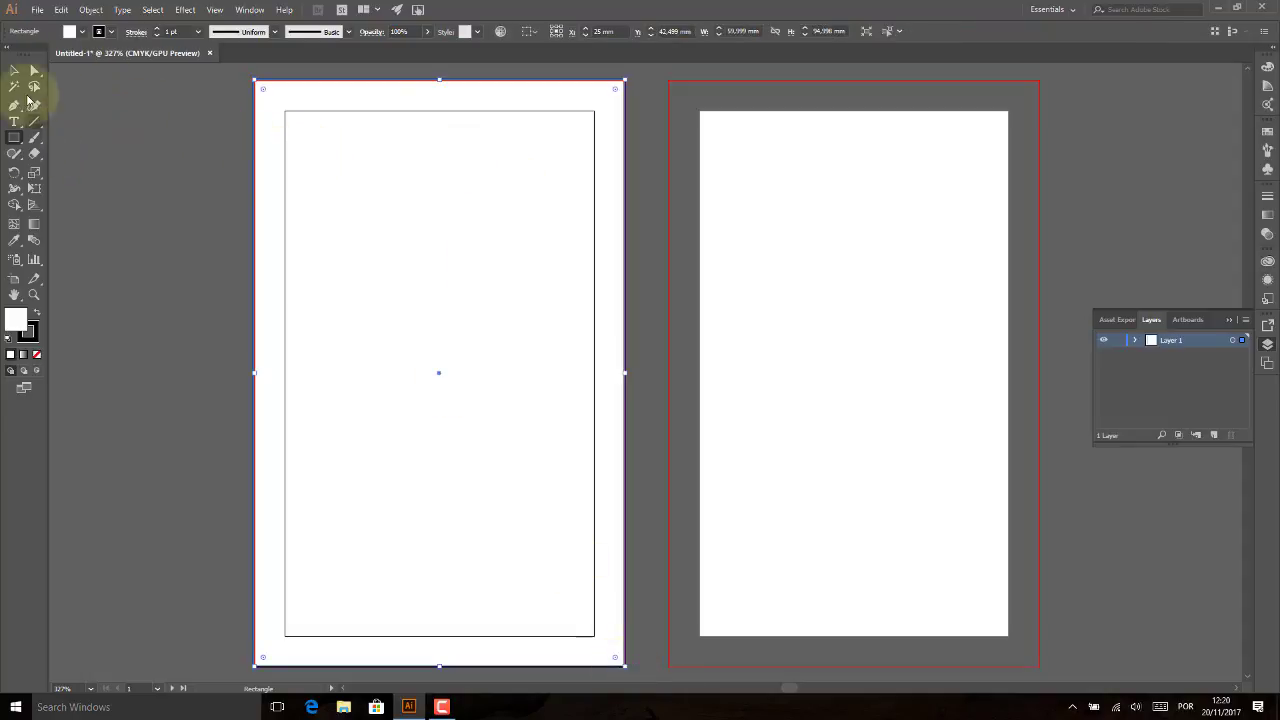
Fill the rectangle black and duplicate it onto the right artboard.
click(79, 34)
click(27, 54)
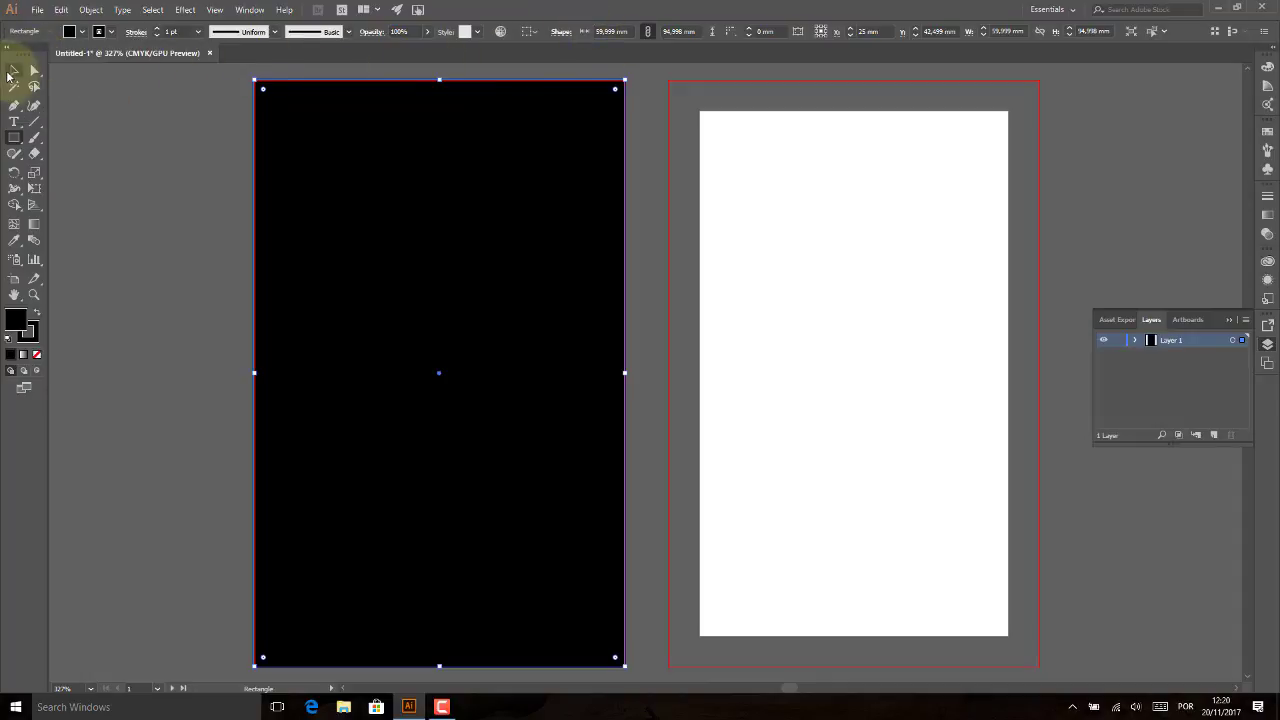
click(14, 70)
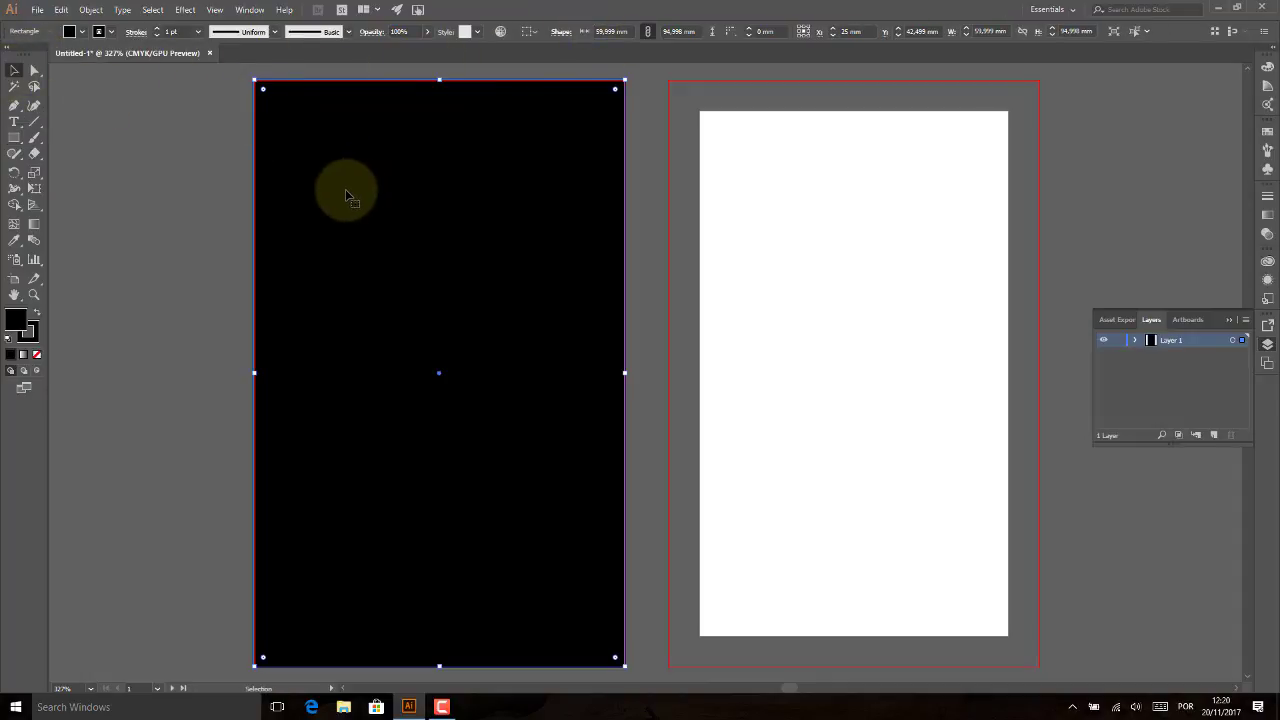
drag(393, 213, 791, 220)
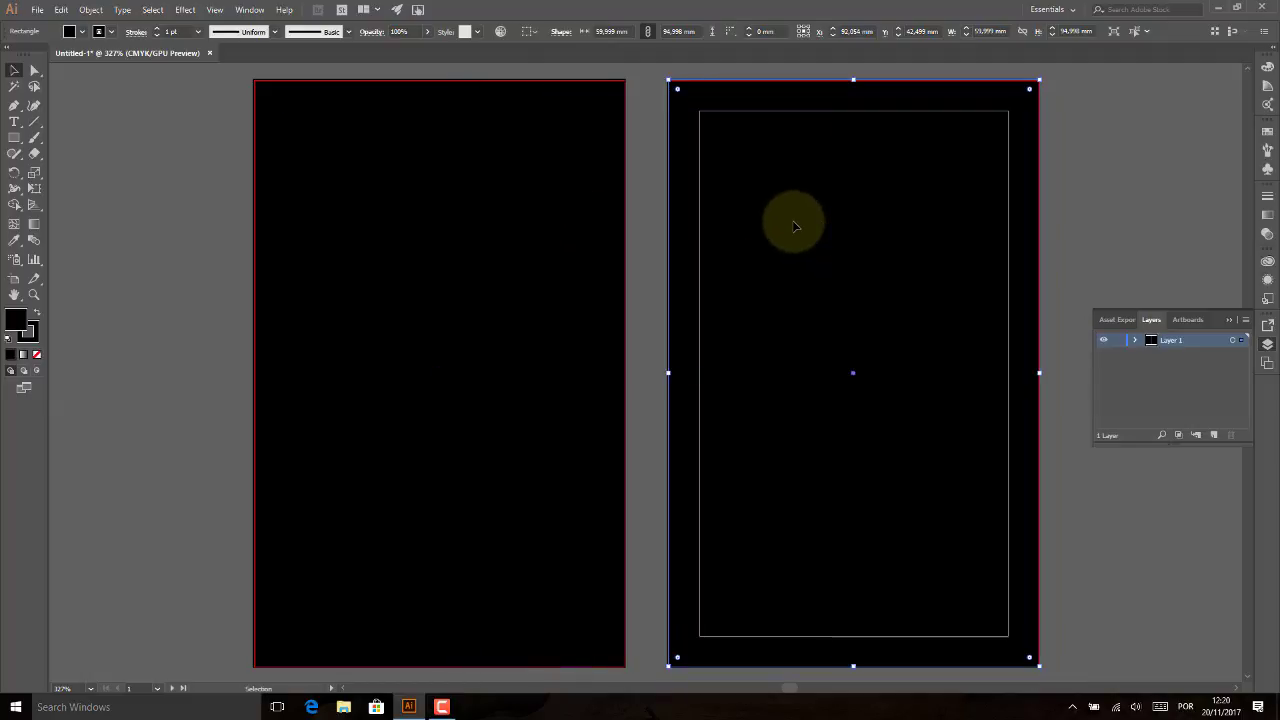
Try shifting the black rectangles, then undo the moves.
click(1066, 180)
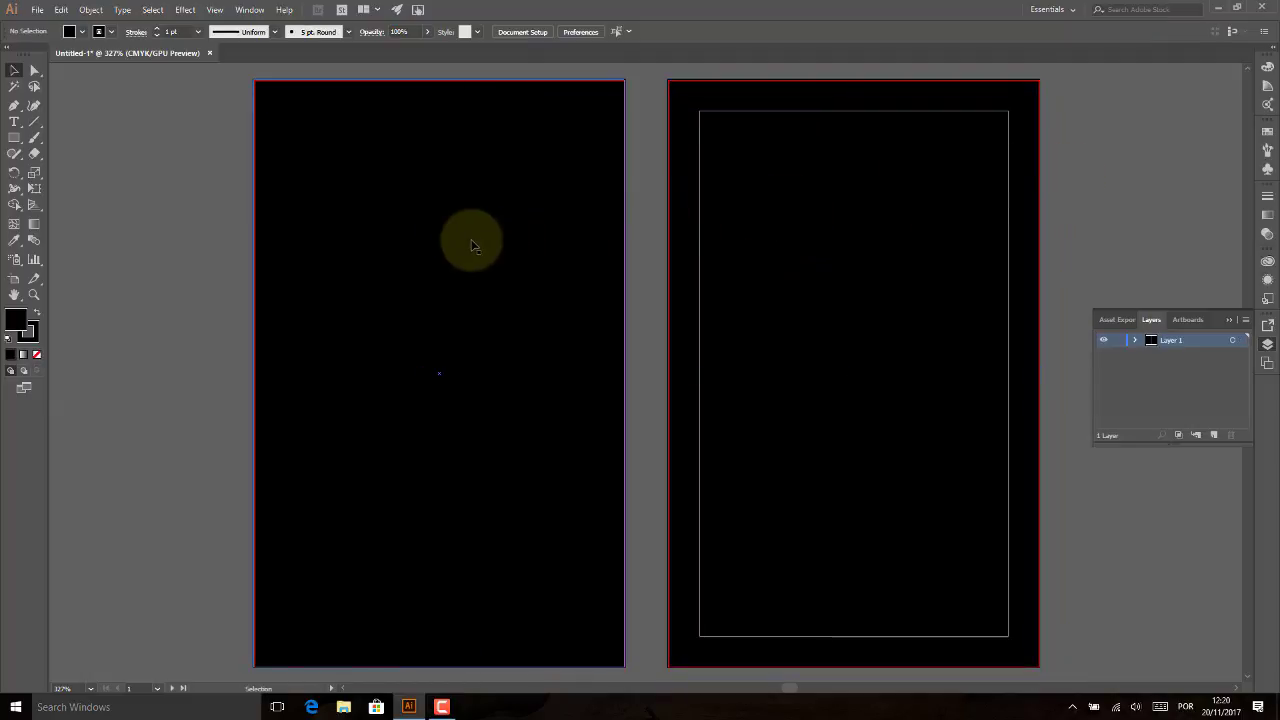
click(596, 266)
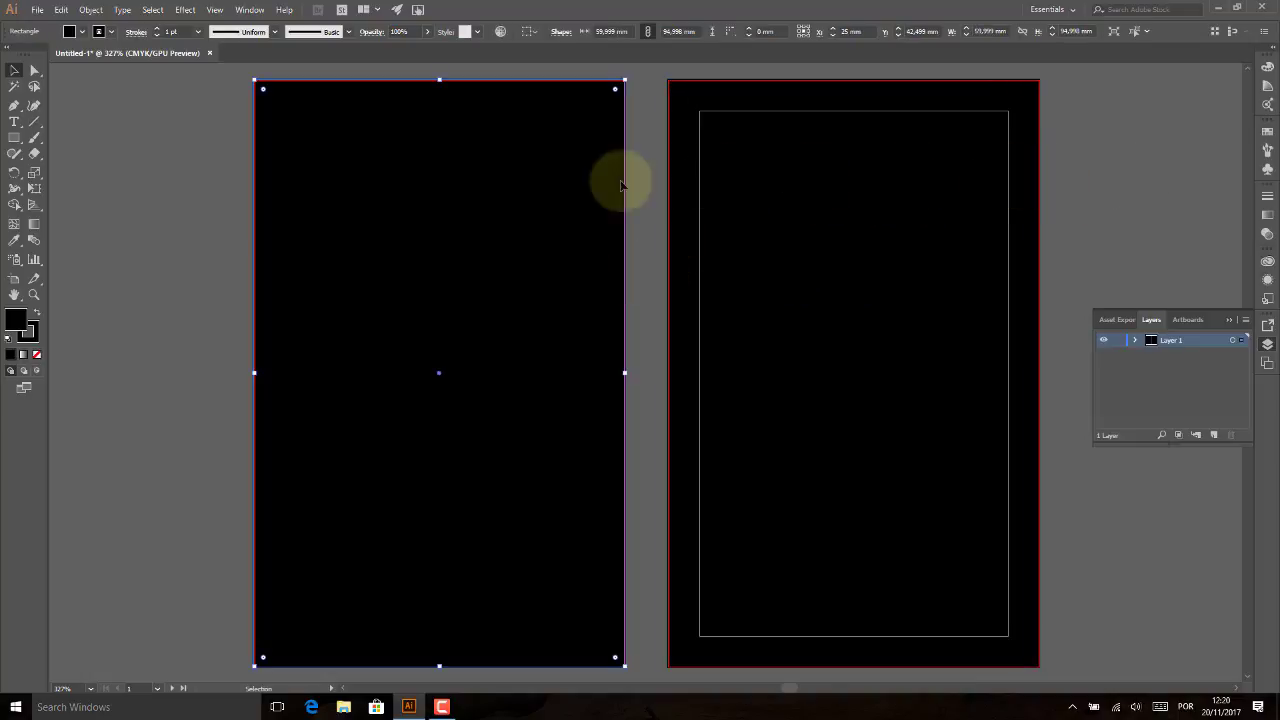
click(820, 104)
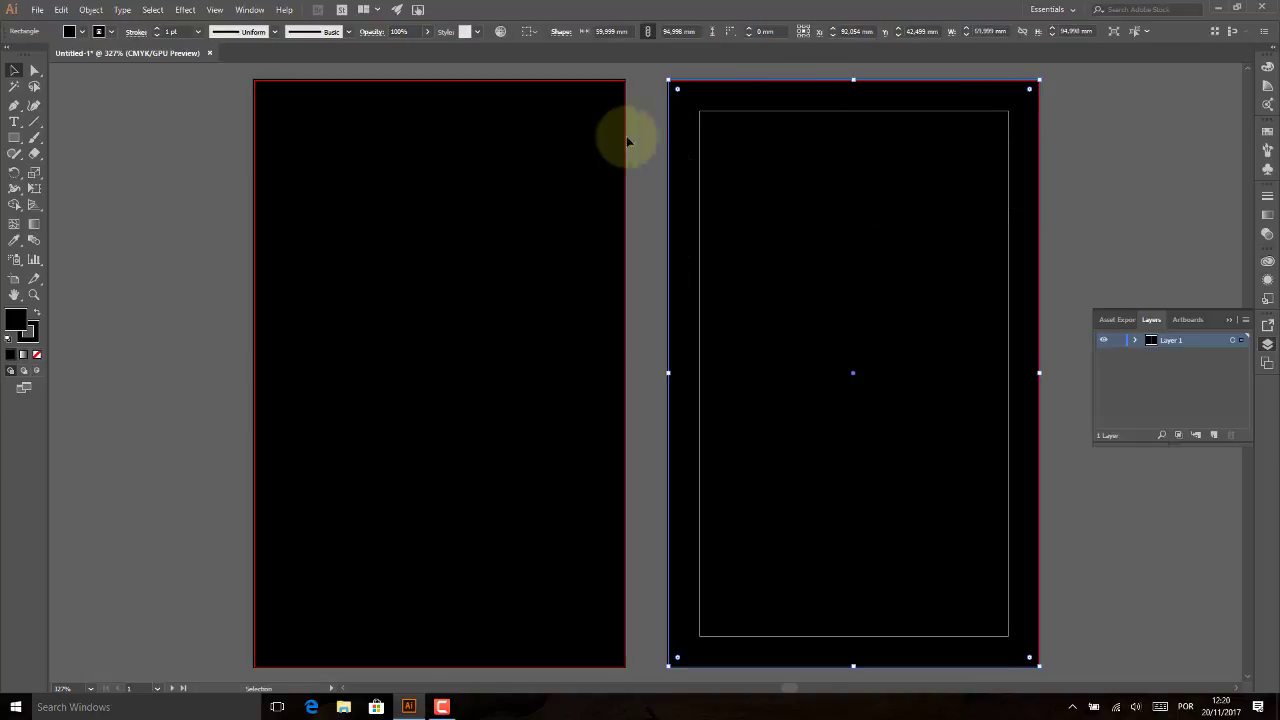
click(580, 155)
mouse_move(539, 228)
mouse_down()
mouse_move(543, 329)
mouse_move(521, 169)
mouse_up()
click(737, 183)
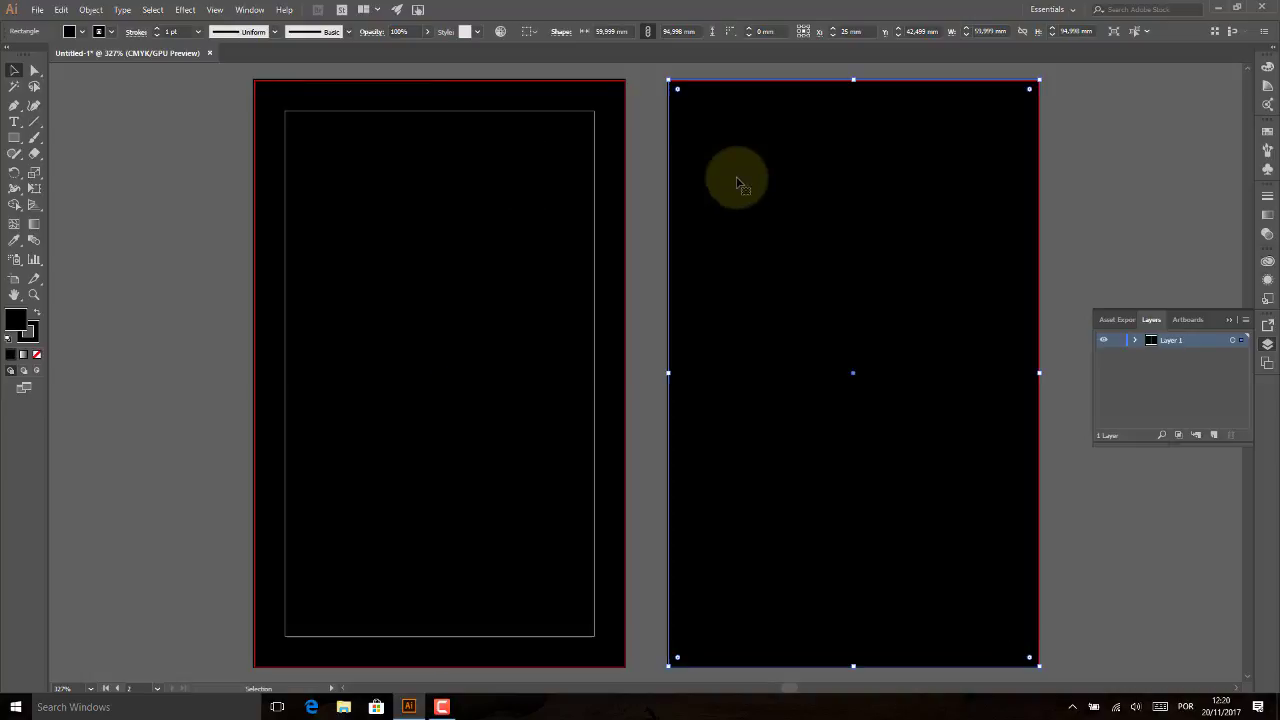
drag(737, 183, 735, 183)
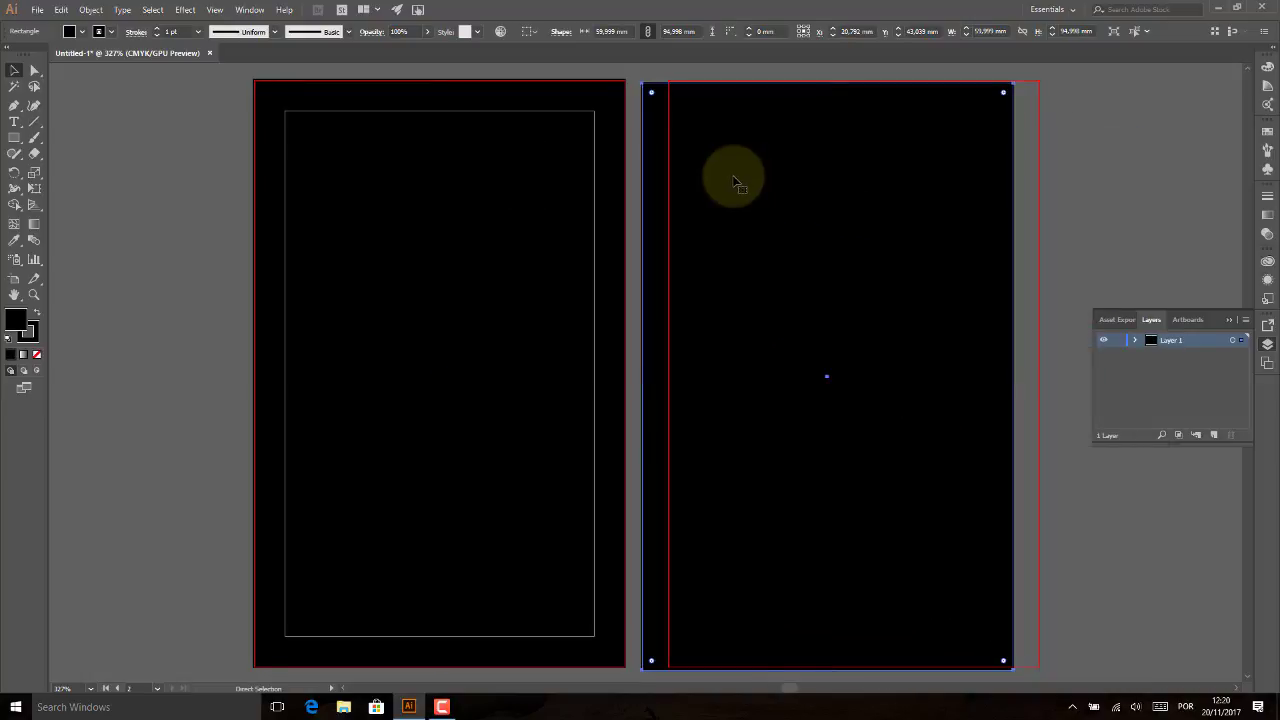
key(ctrl+z)
key(ctrl+z)
click(1080, 155)
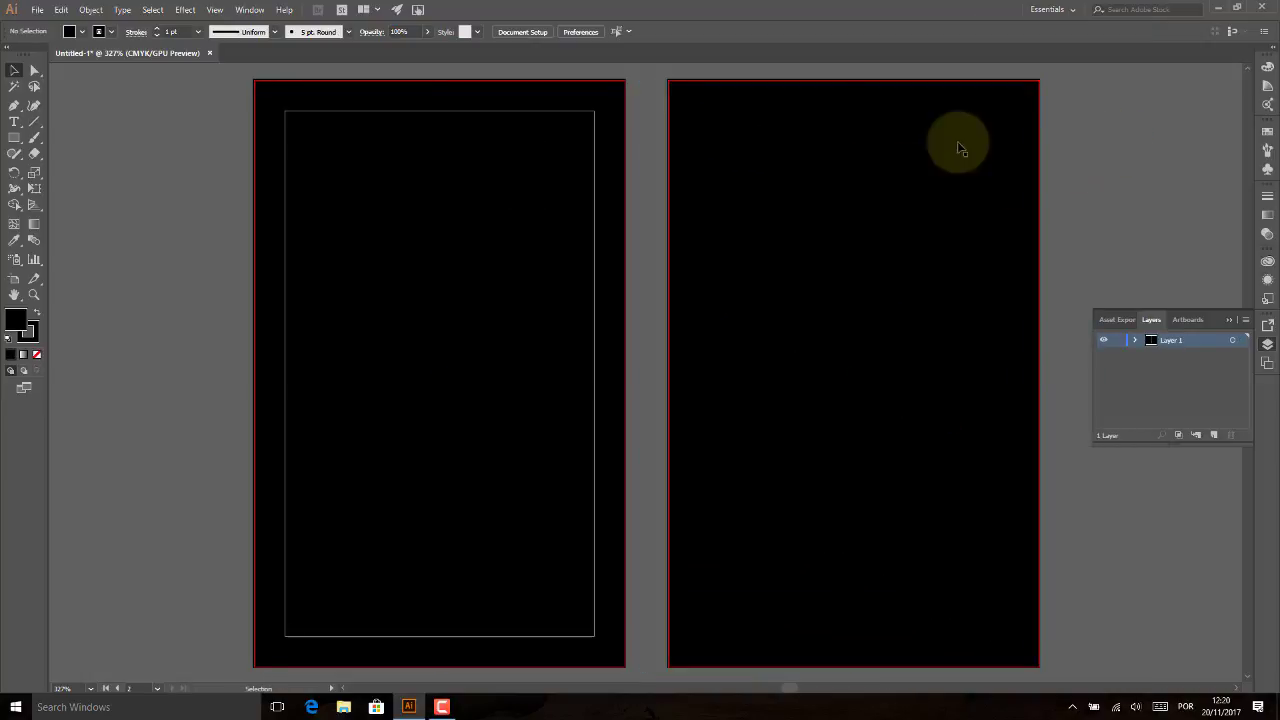
key(ctrl+z)
Delete the left artboard's black rectangle.
click(204, 134)
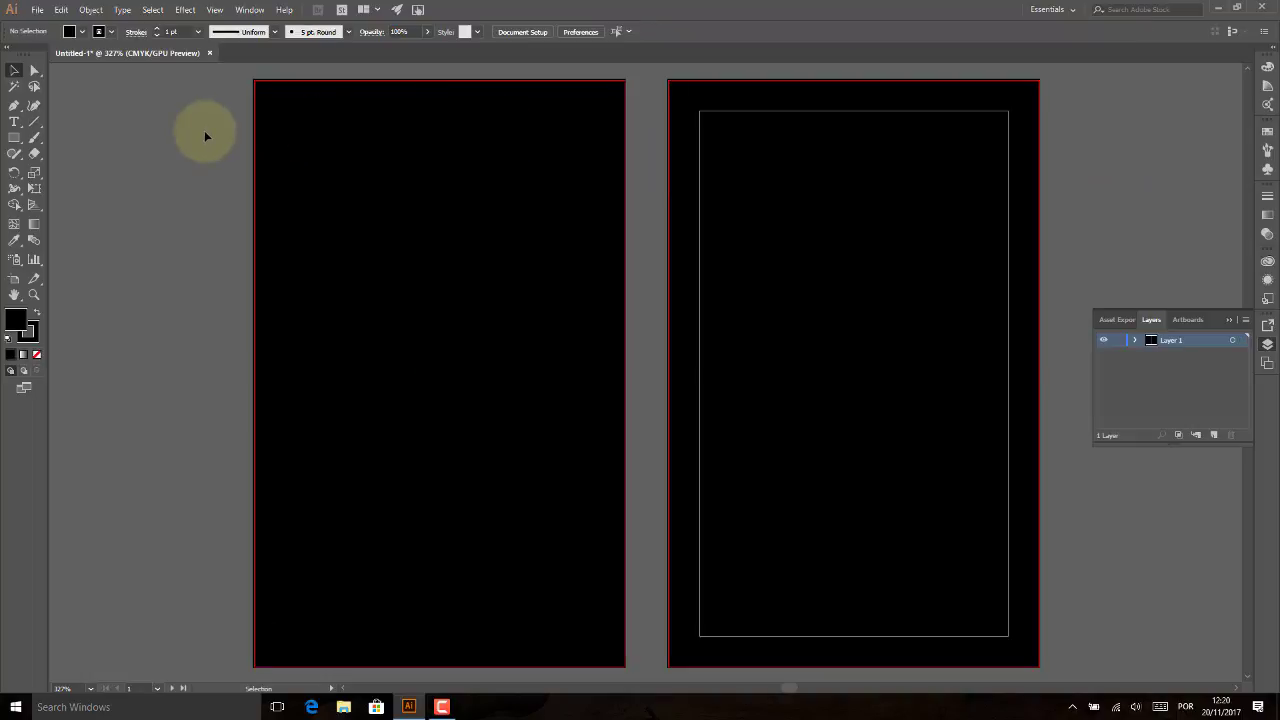
click(347, 147)
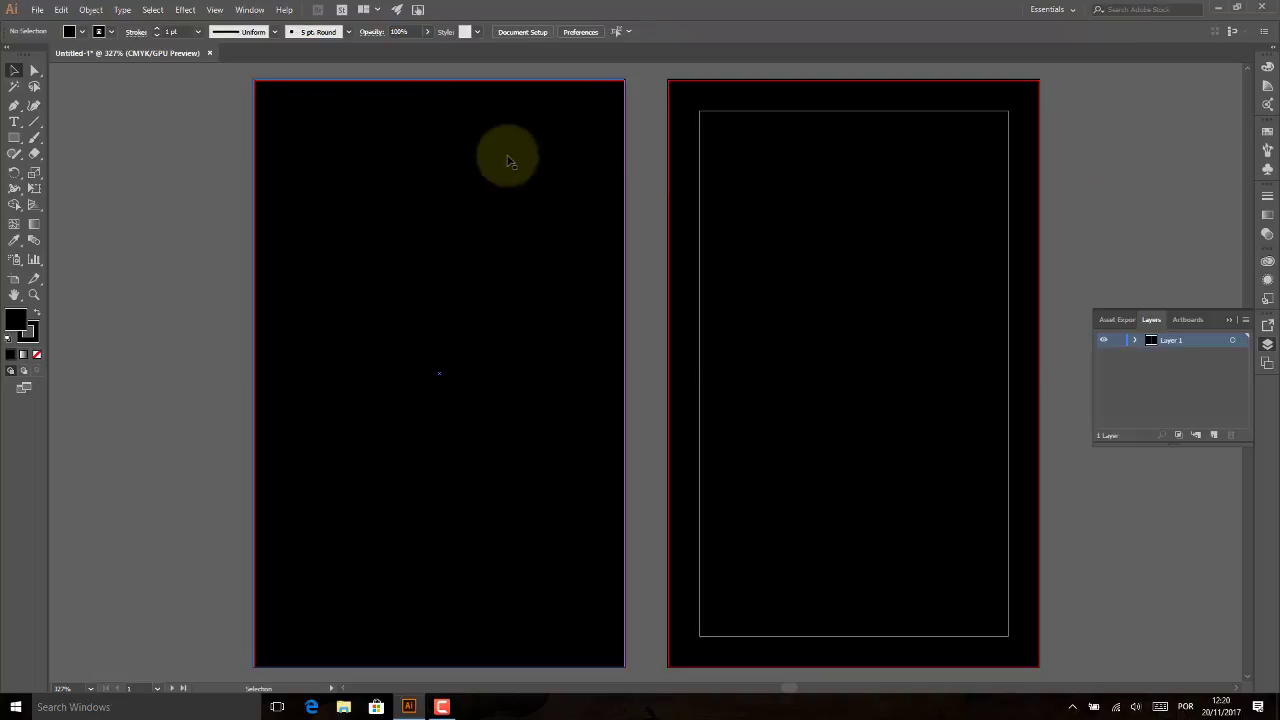
click(800, 150)
click(594, 191)
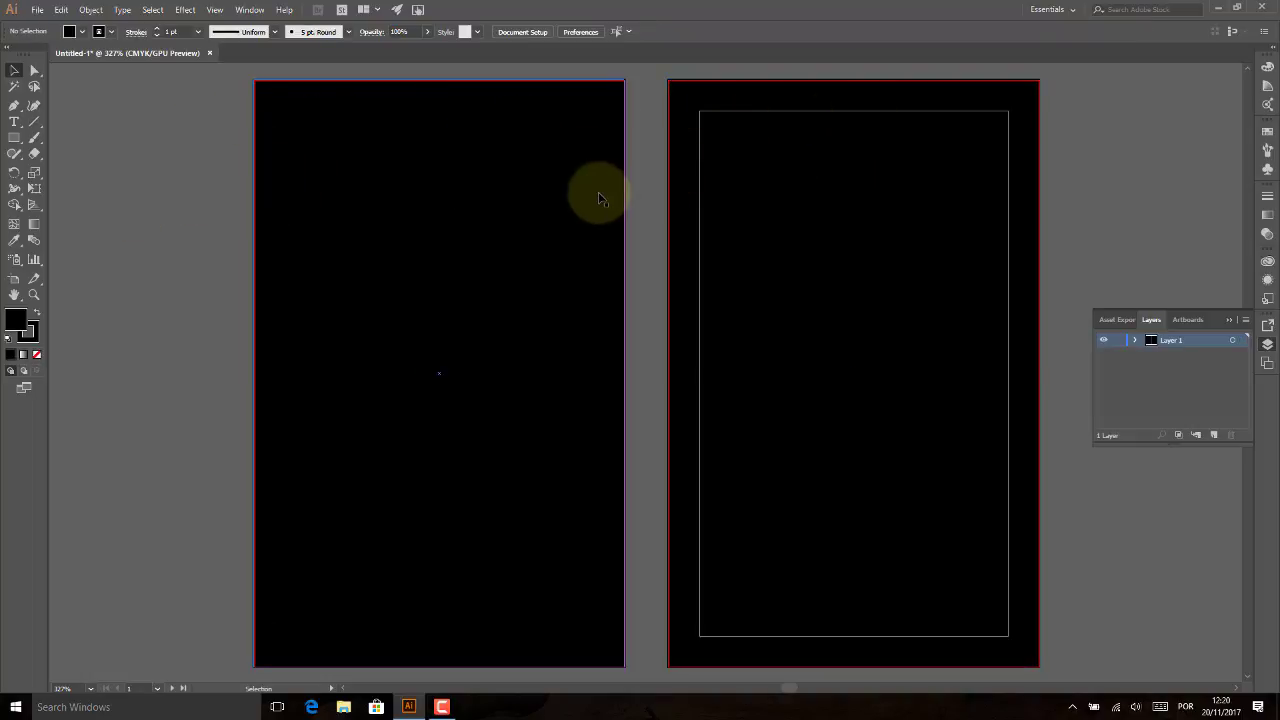
click(829, 196)
click(569, 200)
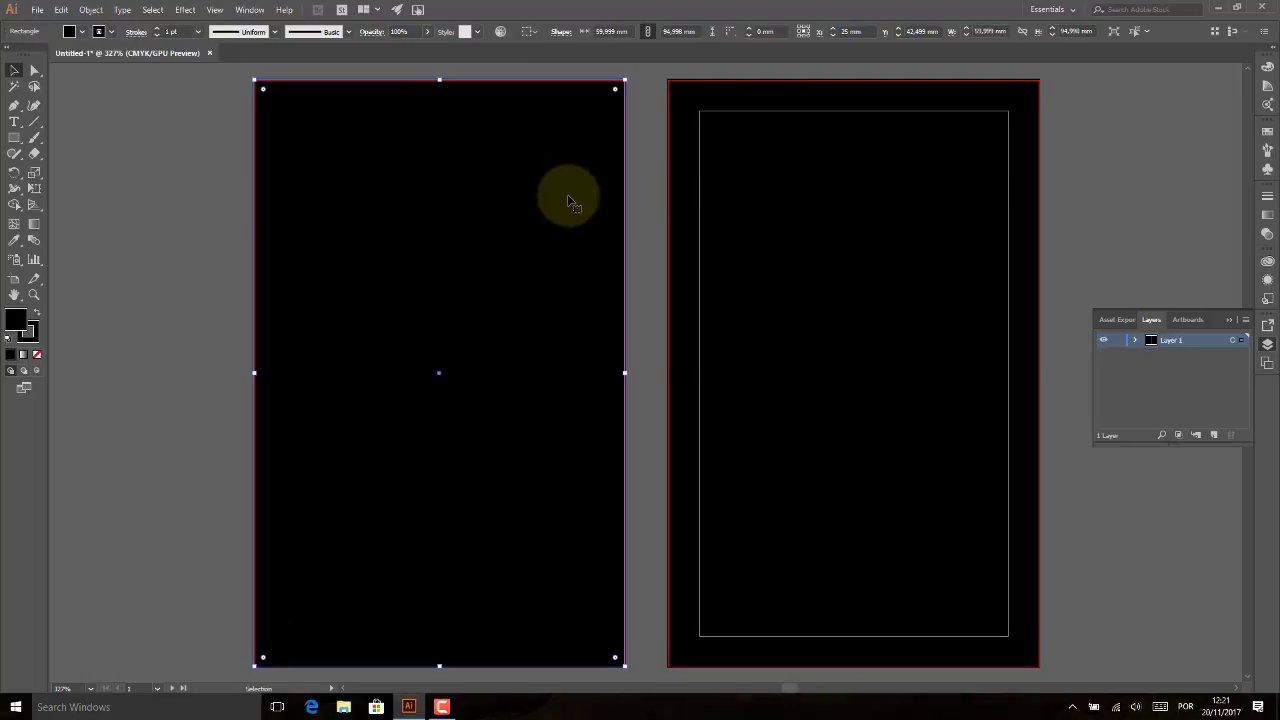
key(Delete)
Restore the left black rectangle and resize it to the 50 × 85 mm trim.
click(745, 178)
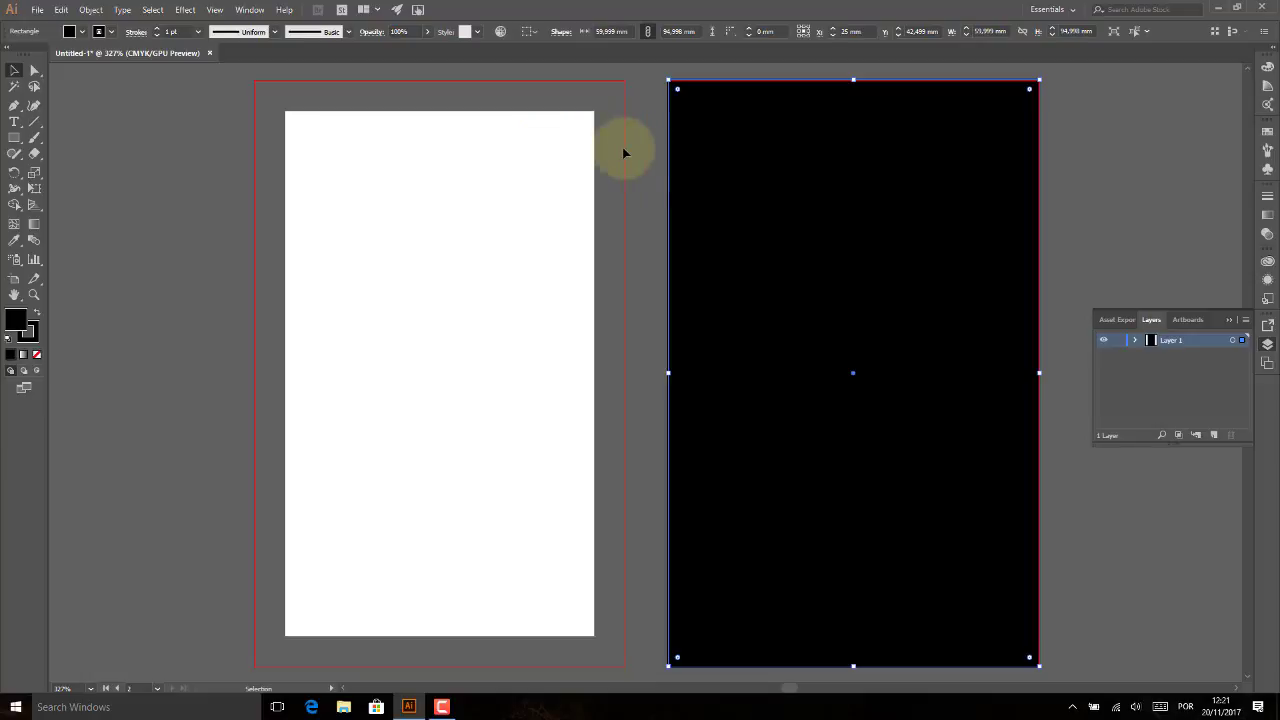
key(ctrl+alt+shift+v)
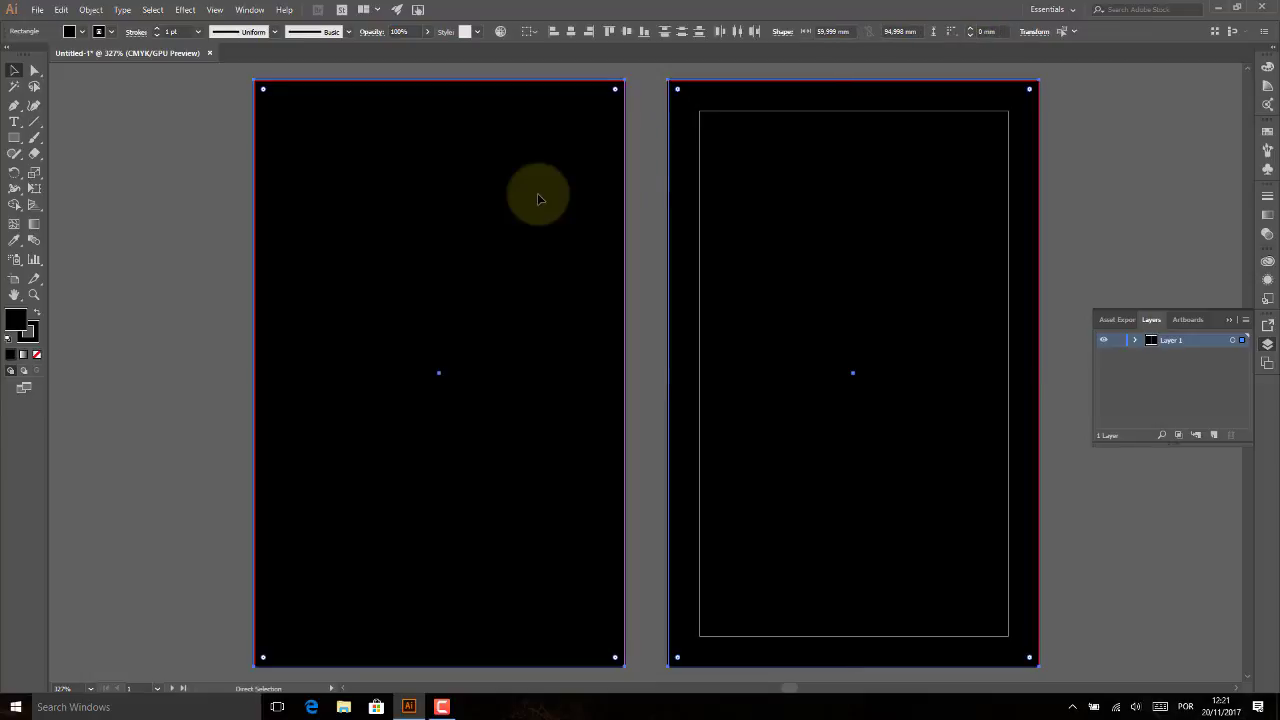
key(v)
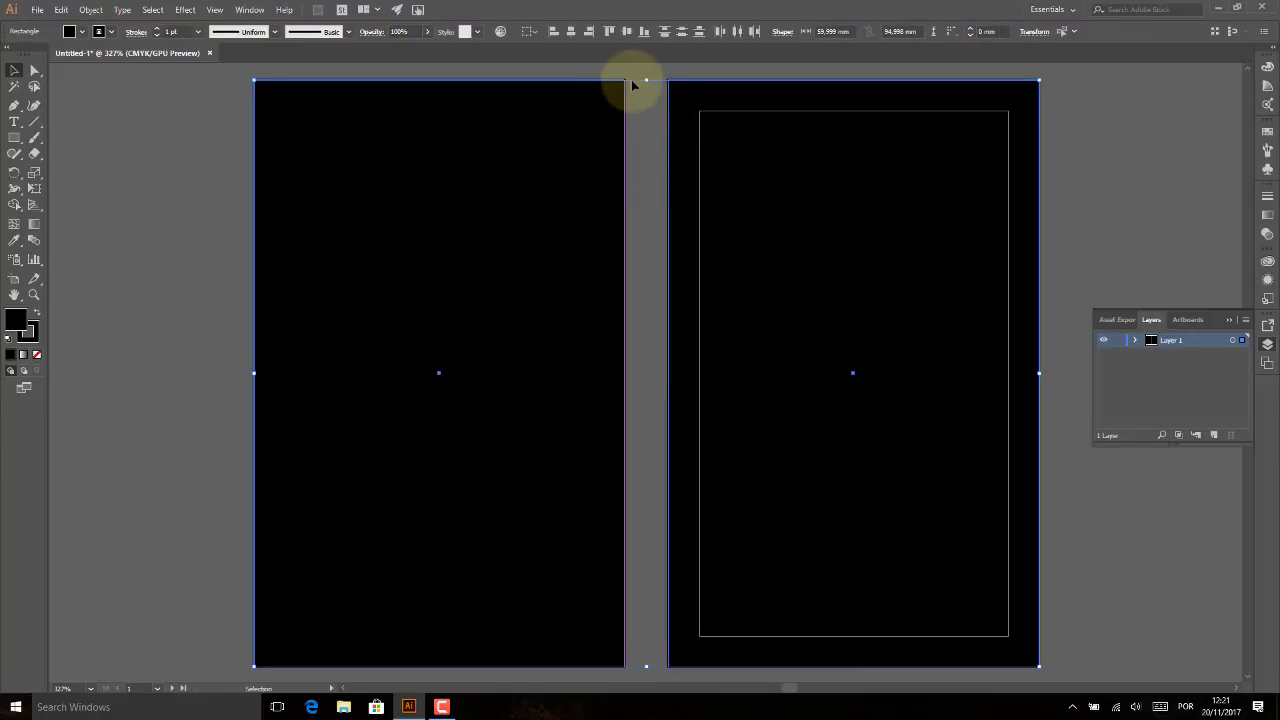
click(248, 337)
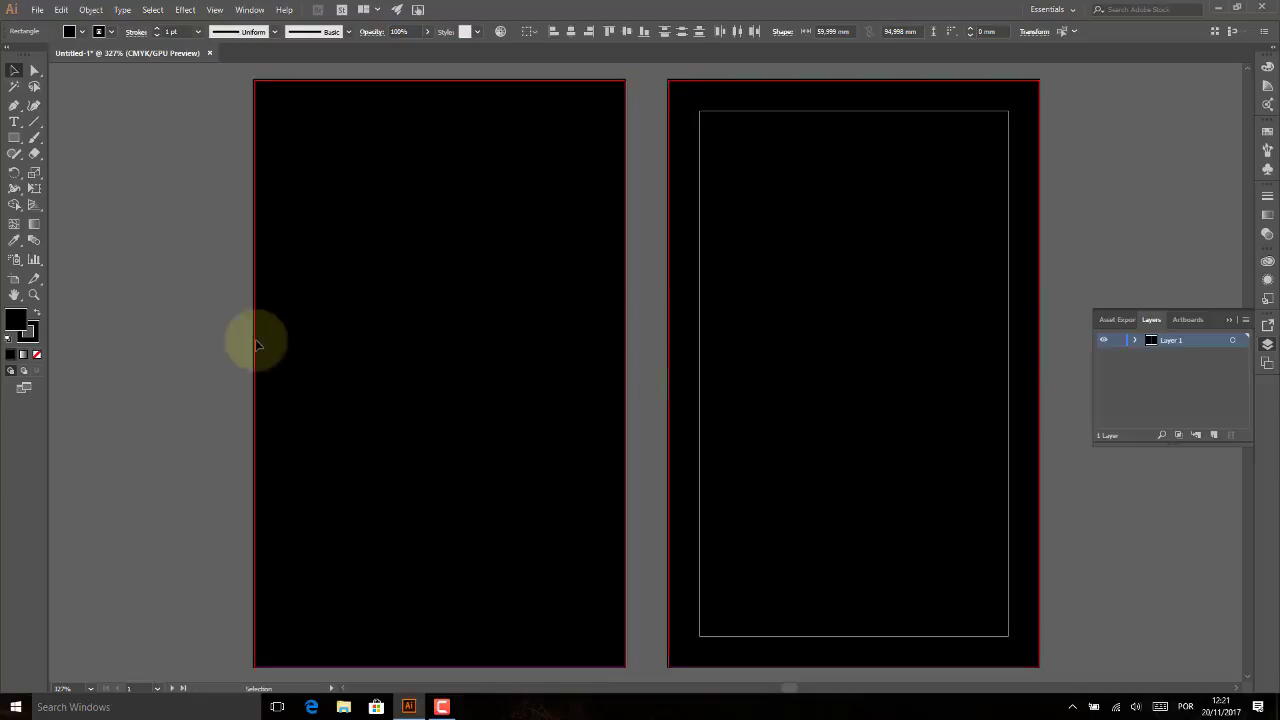
click(253, 162)
drag(253, 78, 285, 110)
drag(626, 110, 593, 110)
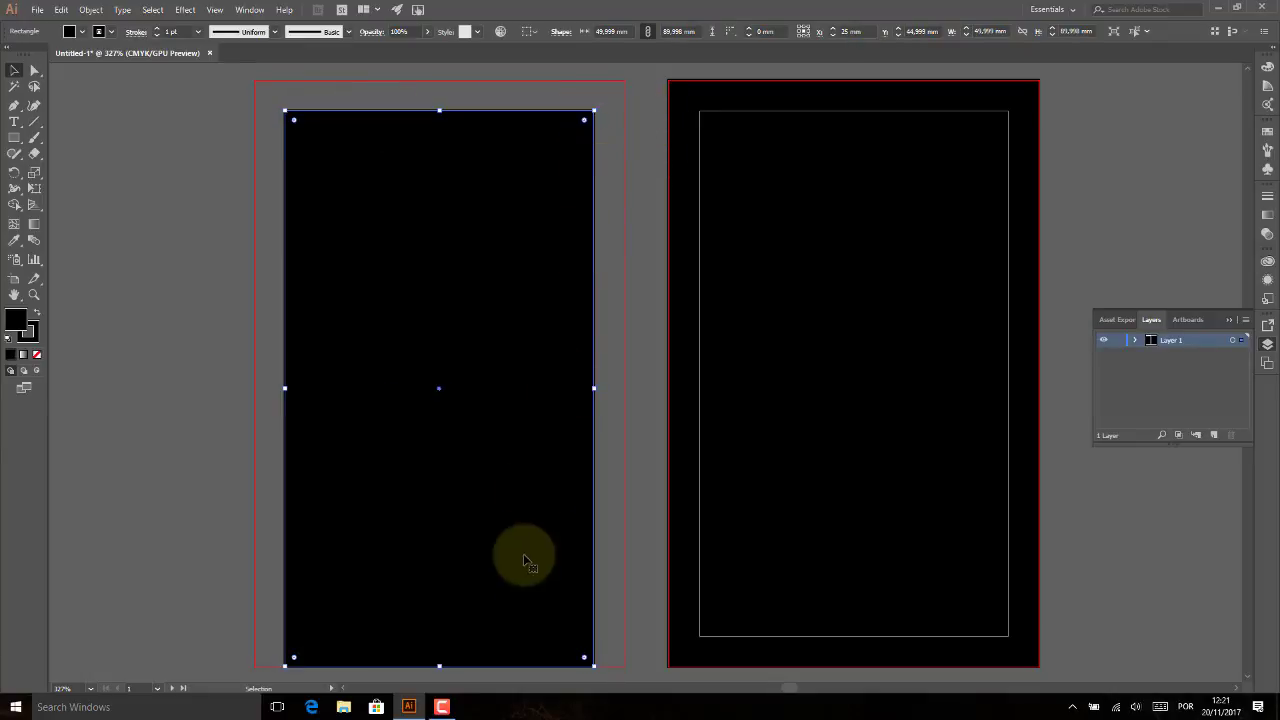
mouse_move(439, 664)
mouse_down()
mouse_move(439, 622)
mouse_move(443, 636)
mouse_up()
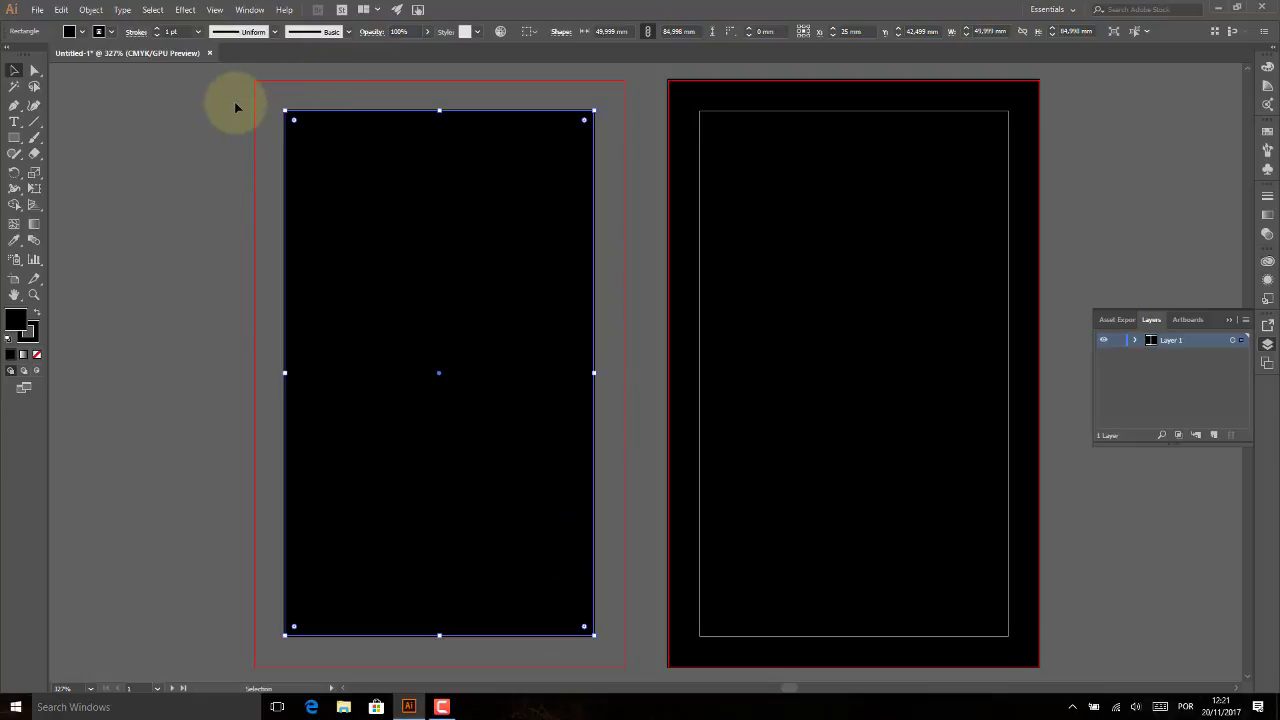
Replace the right bleed-sized rectangle with a copy of the trimmed left one.
click(305, 107)
click(402, 162)
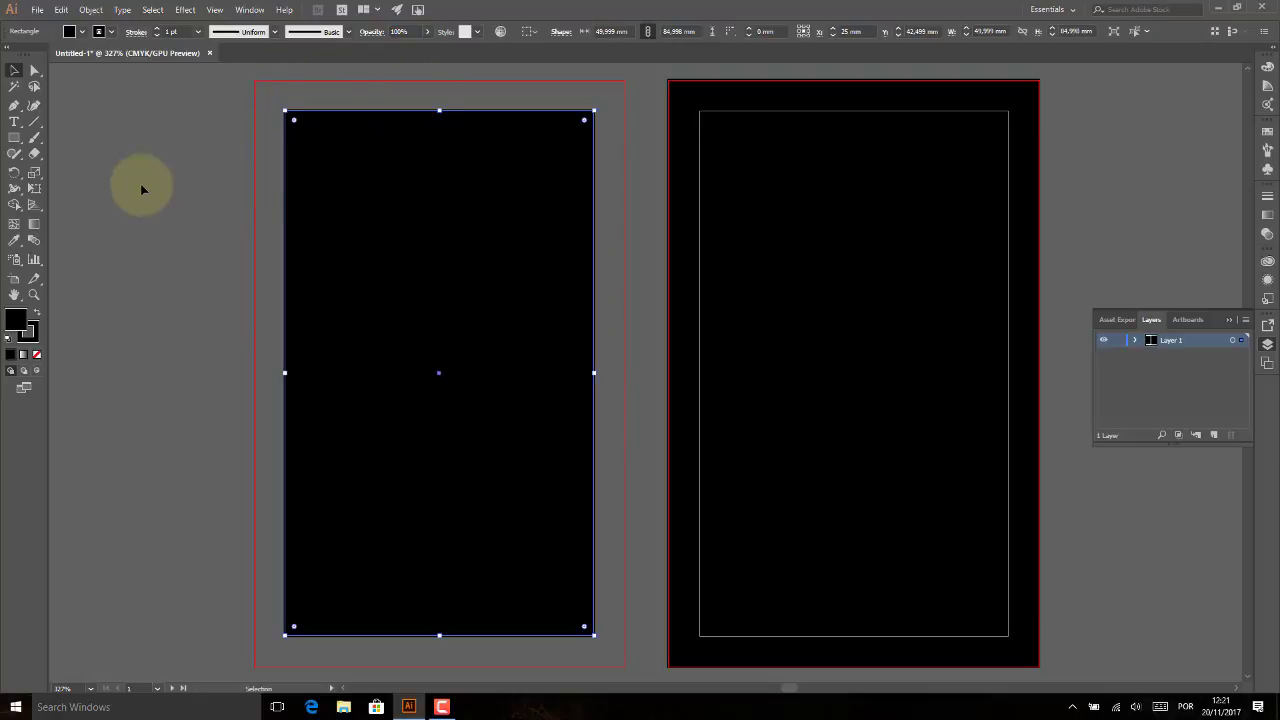
click(761, 168)
key(Delete)
click(511, 205)
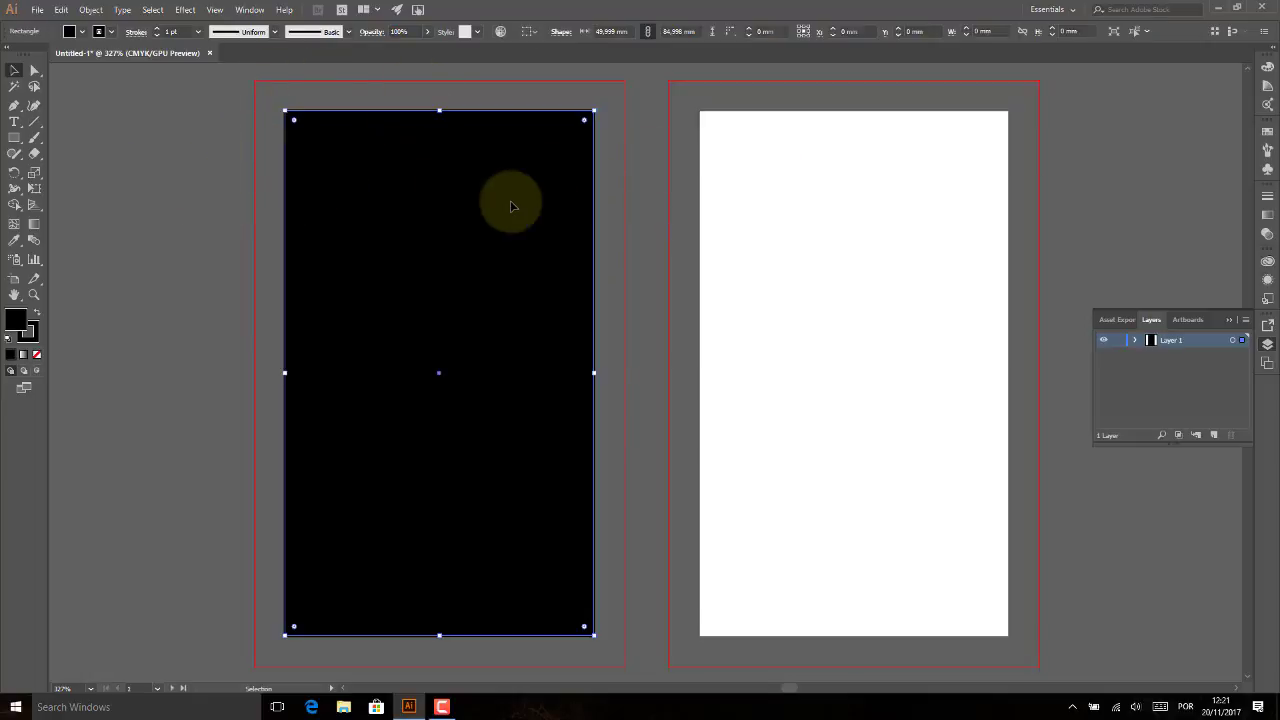
drag(511, 205, 800, 231)
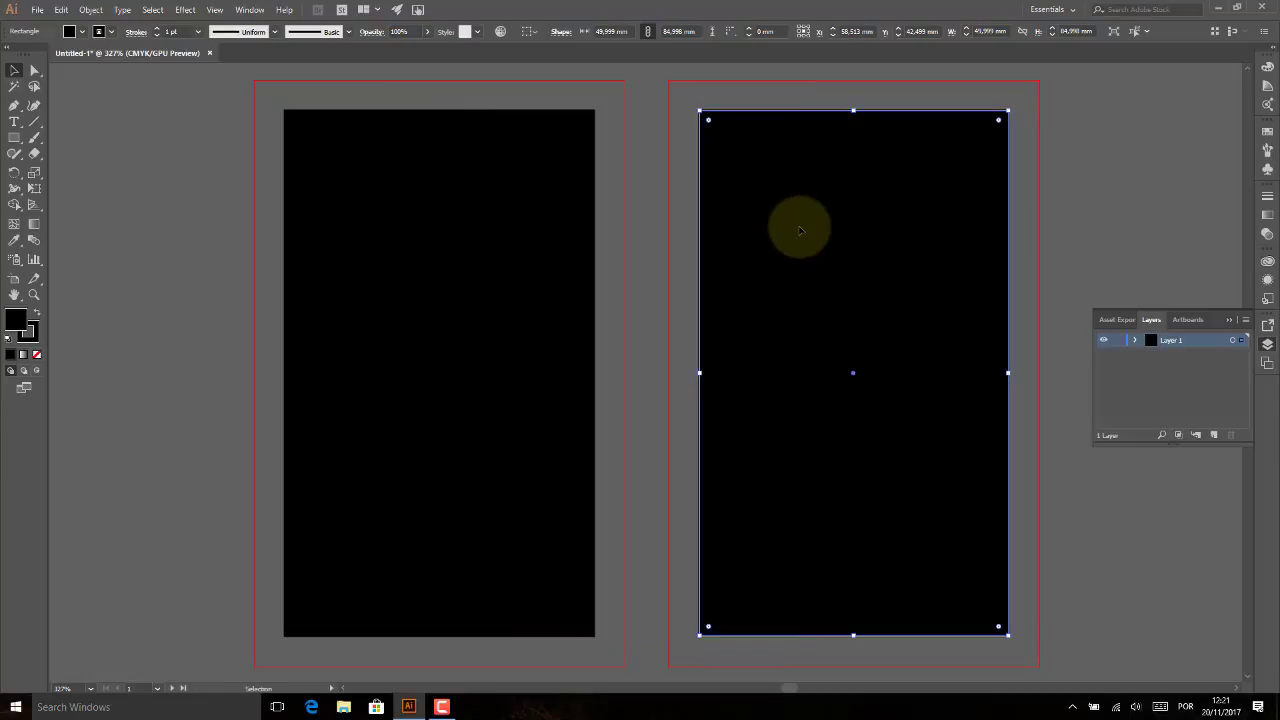
click(140, 240)
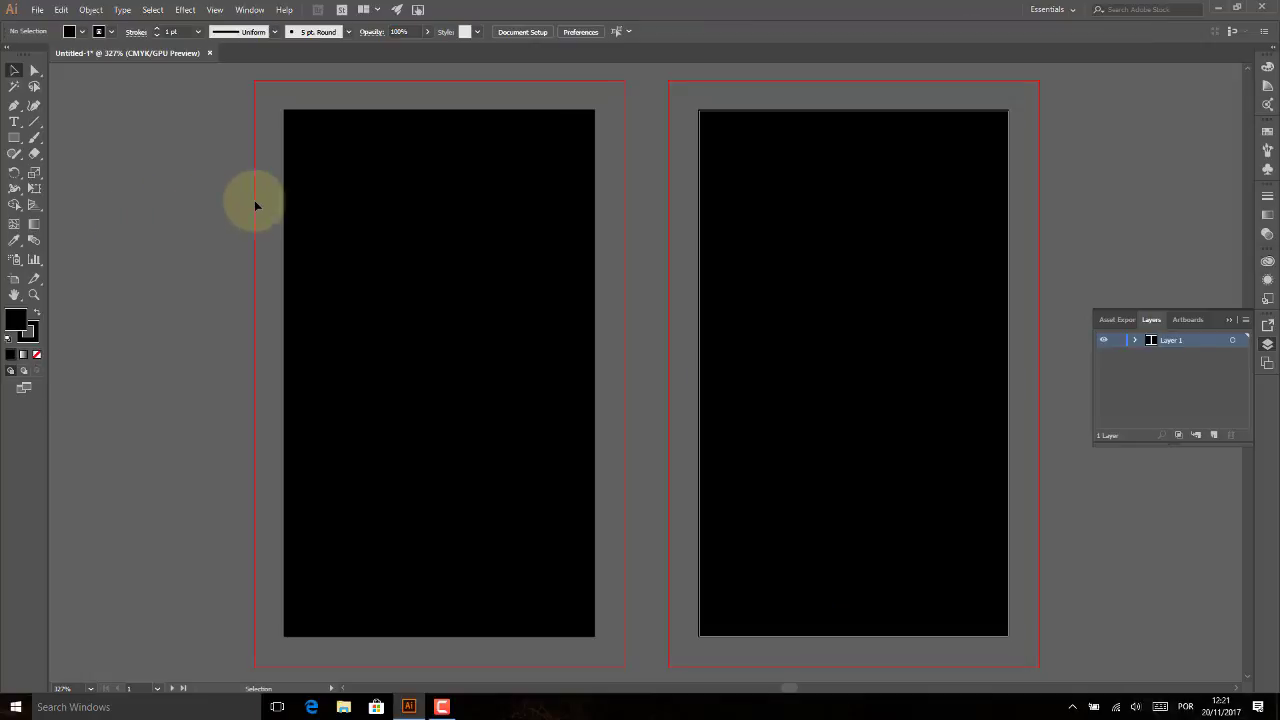
Place phantom-3-professional.png onto the canvas.
click(41, 13)
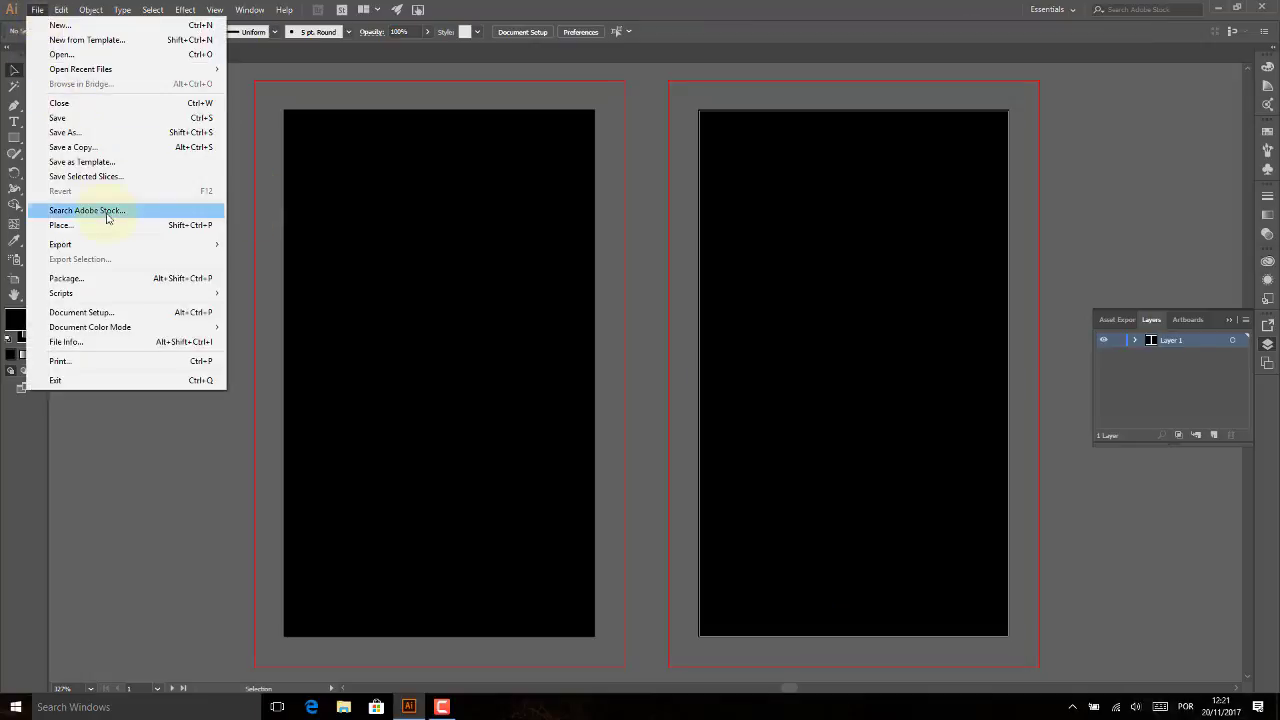
click(174, 226)
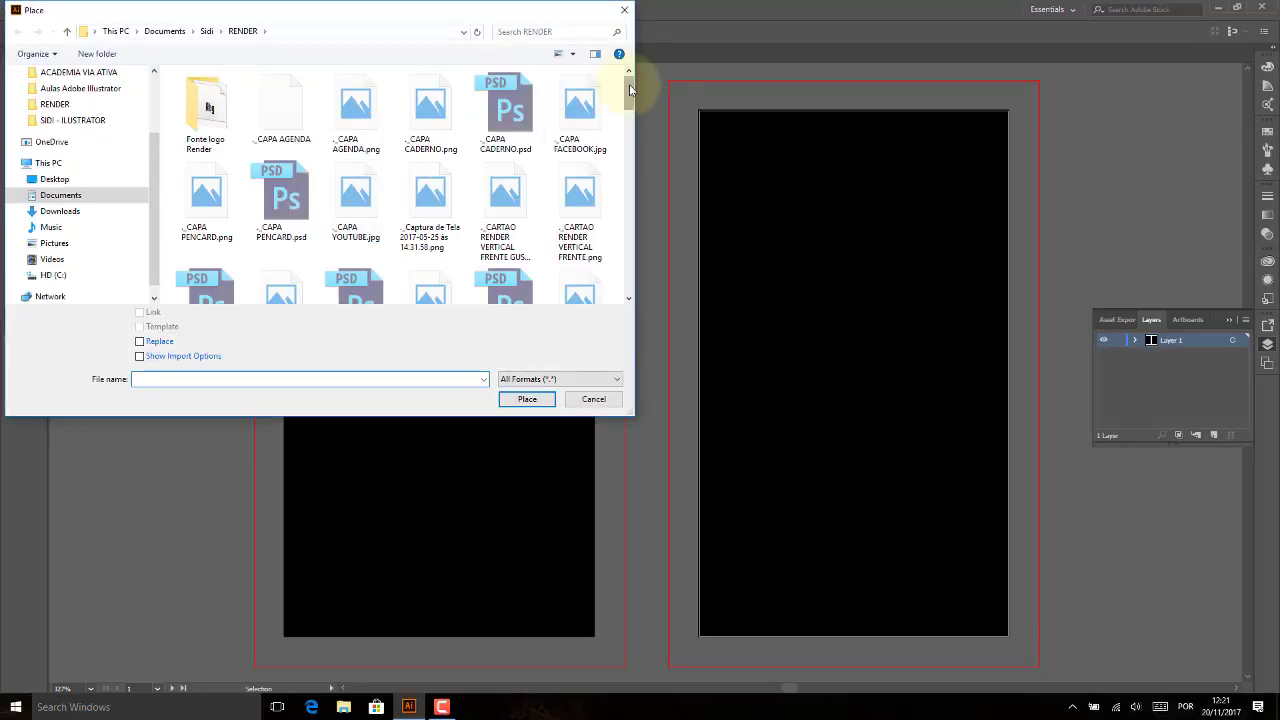
drag(630, 90, 638, 285)
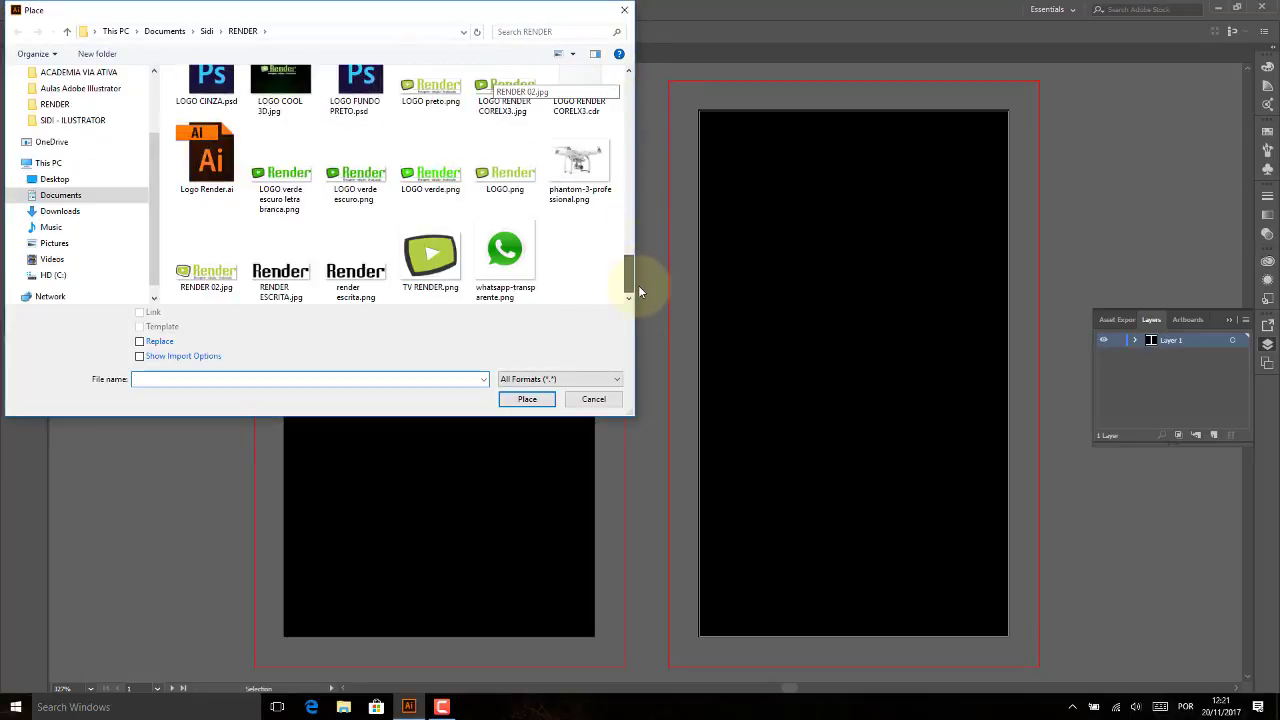
click(601, 168)
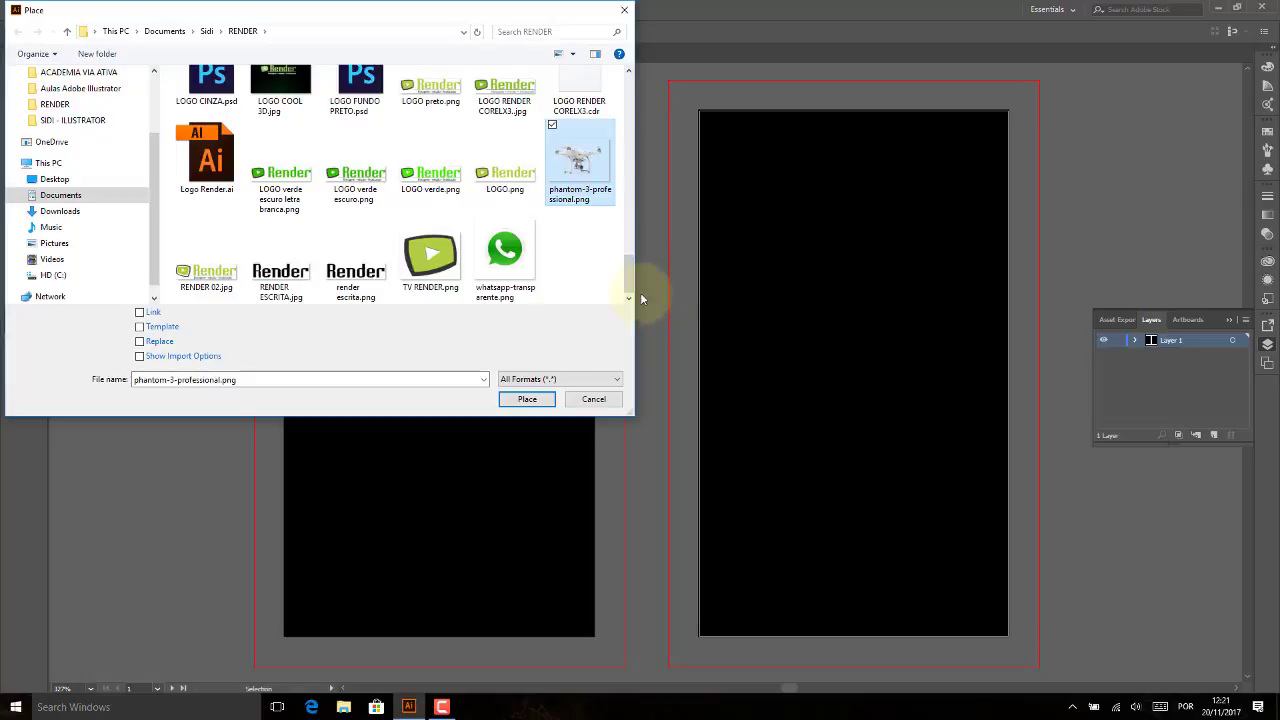
click(527, 399)
click(370, 235)
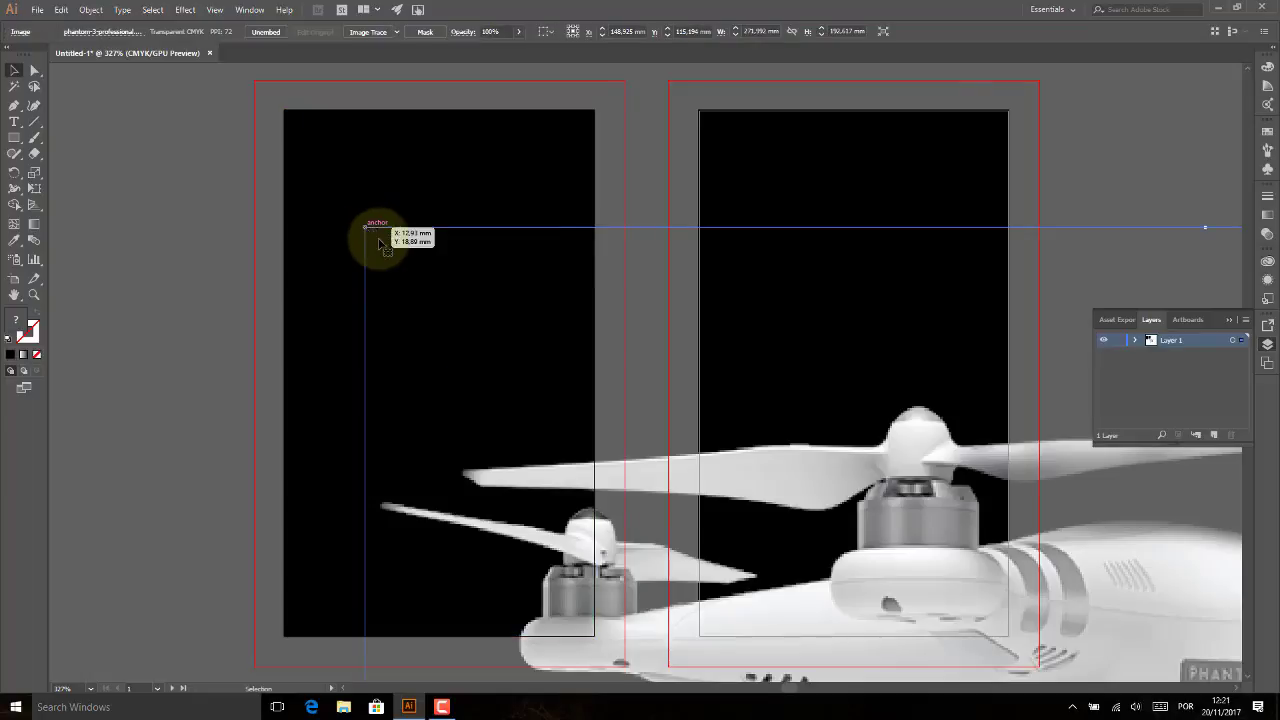
Scale the drone to about 37 × 26 mm and position it near the left card's top.
mouse_move(371, 232)
mouse_down()
mouse_move(815, 428)
mouse_move(909, 600)
mouse_move(203, 112)
mouse_move(780, 521)
mouse_up()
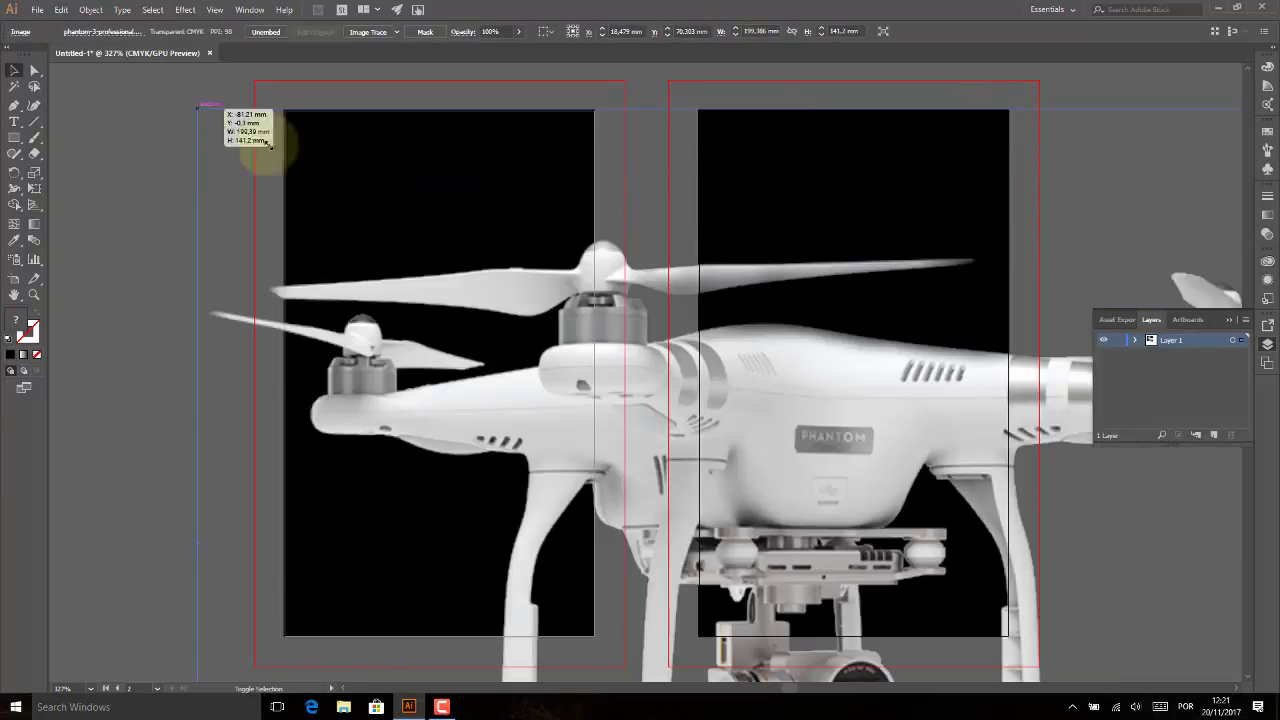
mouse_move(965, 613)
mouse_down()
mouse_move(349, 206)
mouse_move(155, 120)
mouse_move(490, 347)
mouse_up()
drag(586, 423, 386, 162)
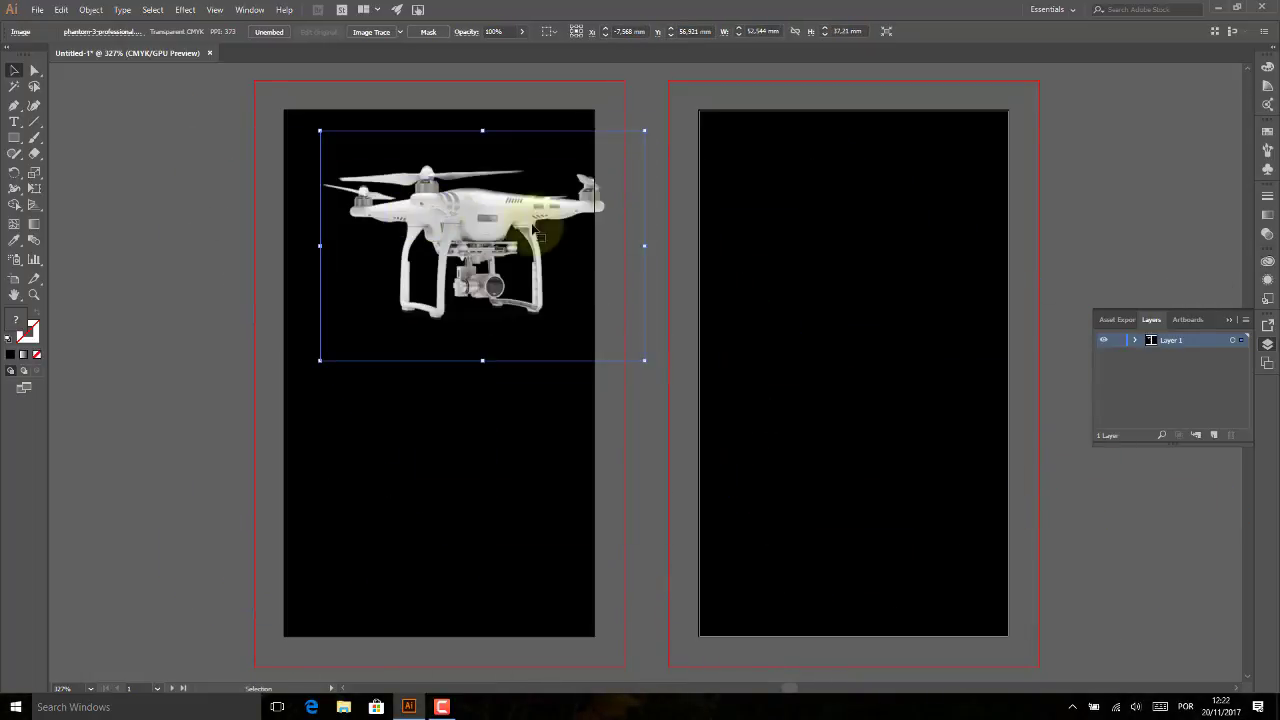
drag(648, 129, 551, 197)
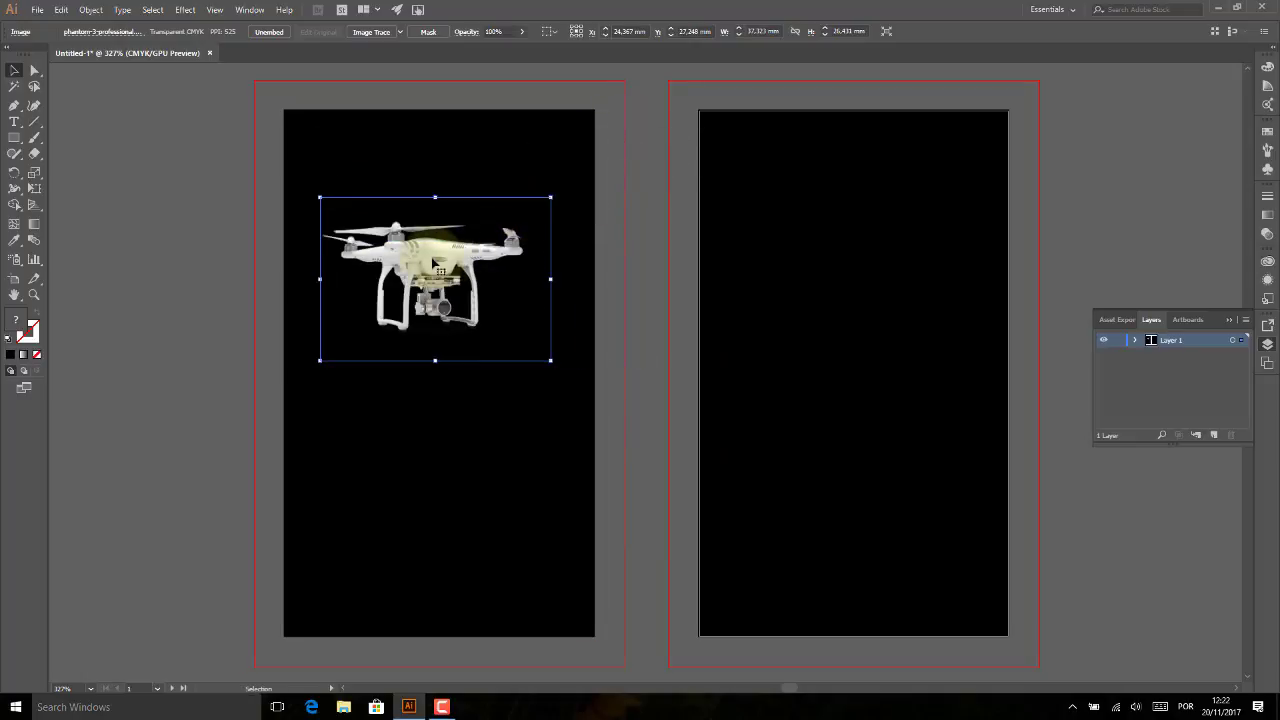
drag(431, 258, 441, 209)
double_click(441, 209)
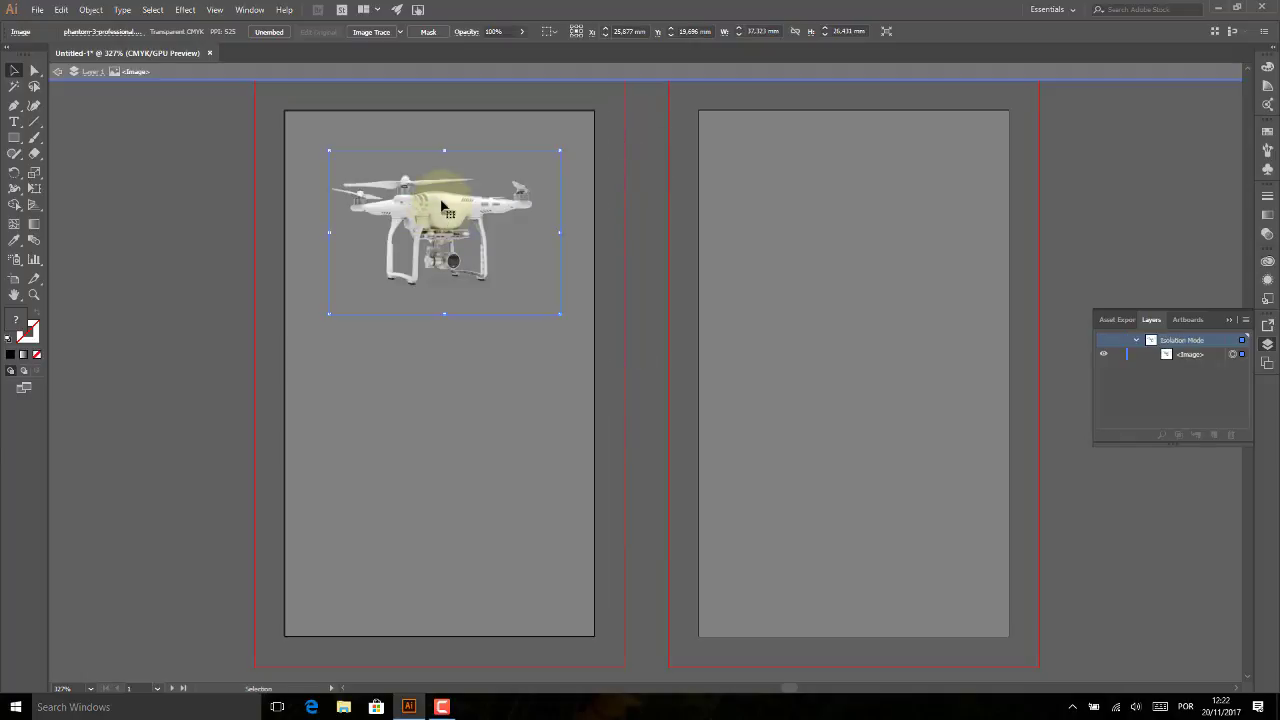
click(58, 73)
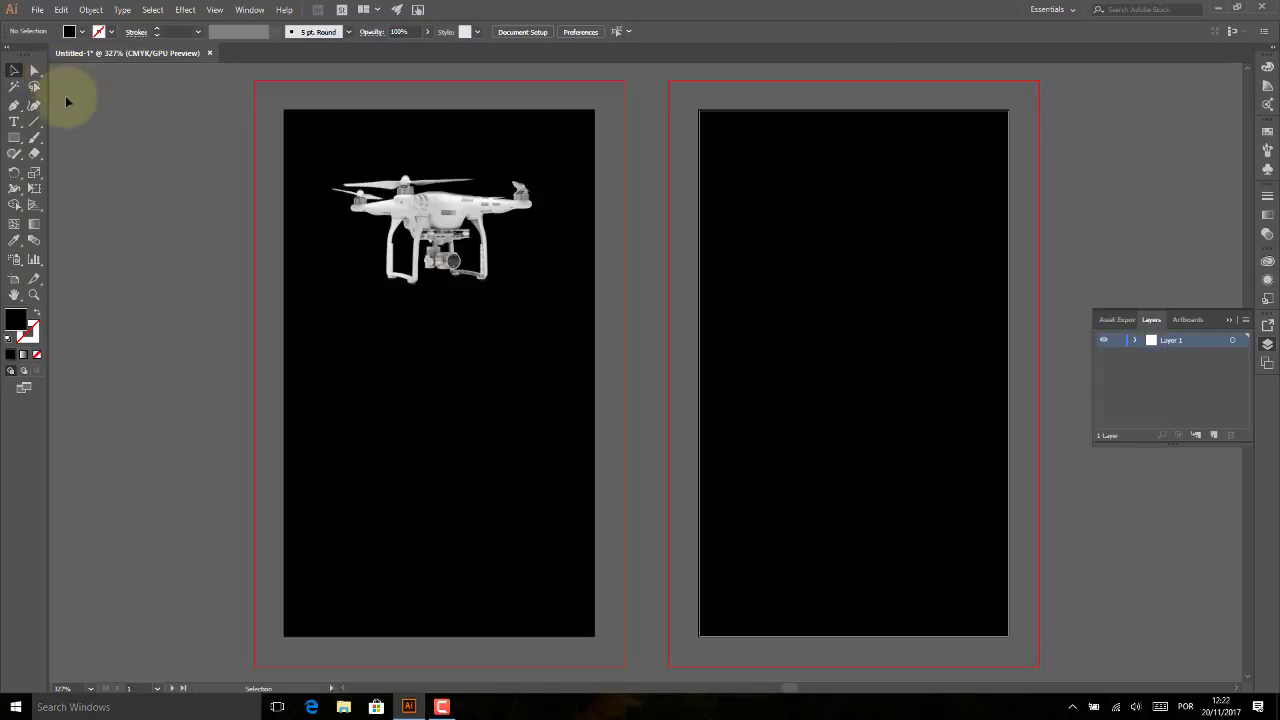
click(405, 195)
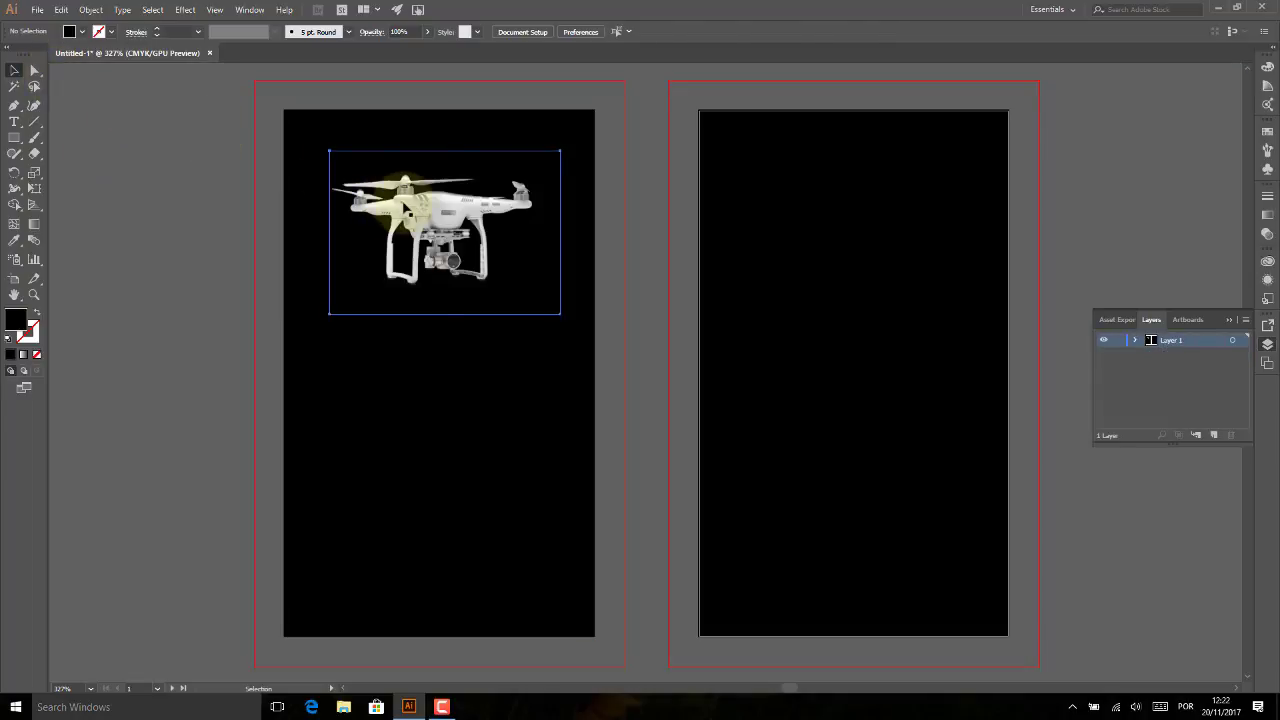
click(137, 168)
Open Logo Render.ai from the recent documents.
click(38, 12)
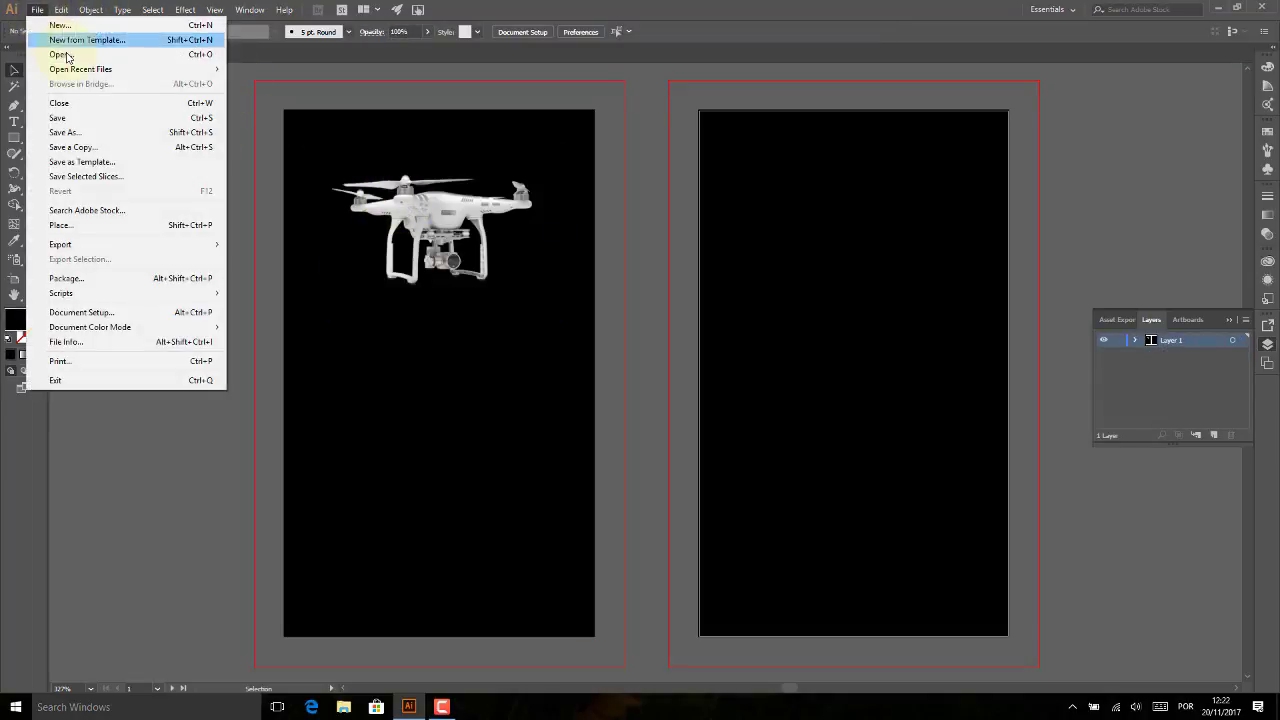
click(70, 52)
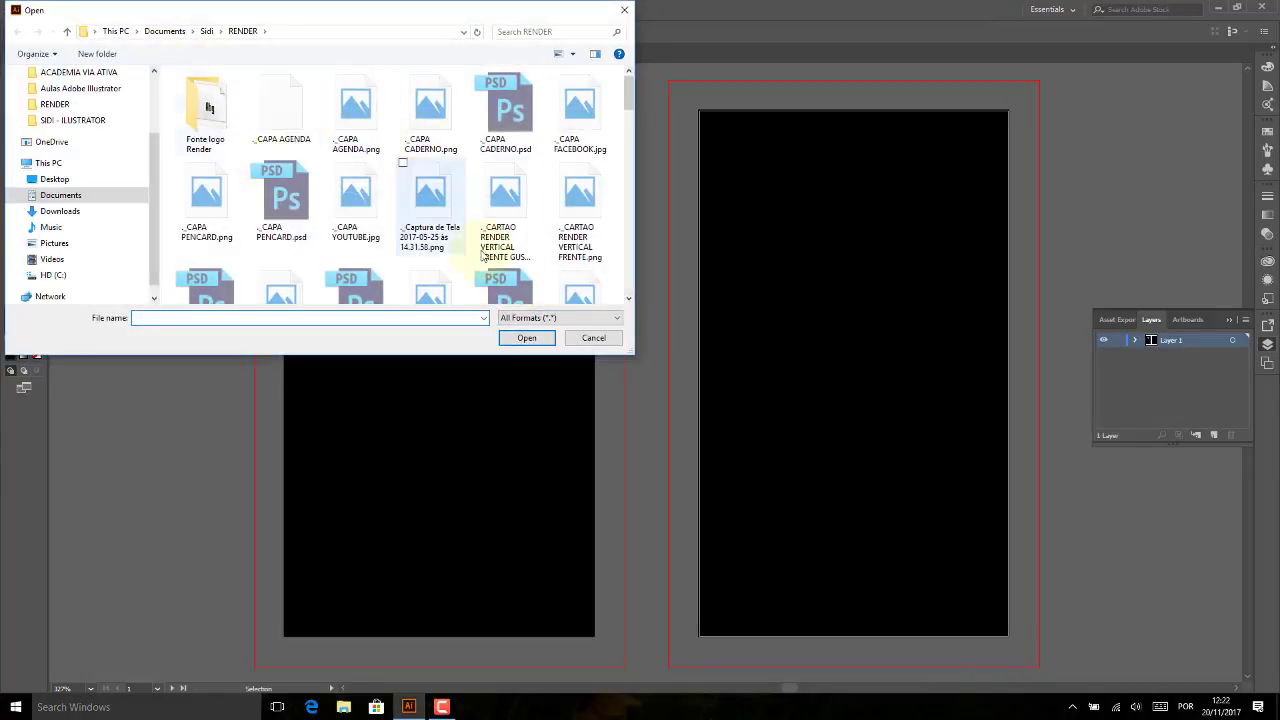
click(590, 337)
click(38, 12)
mouse_move(80, 69)
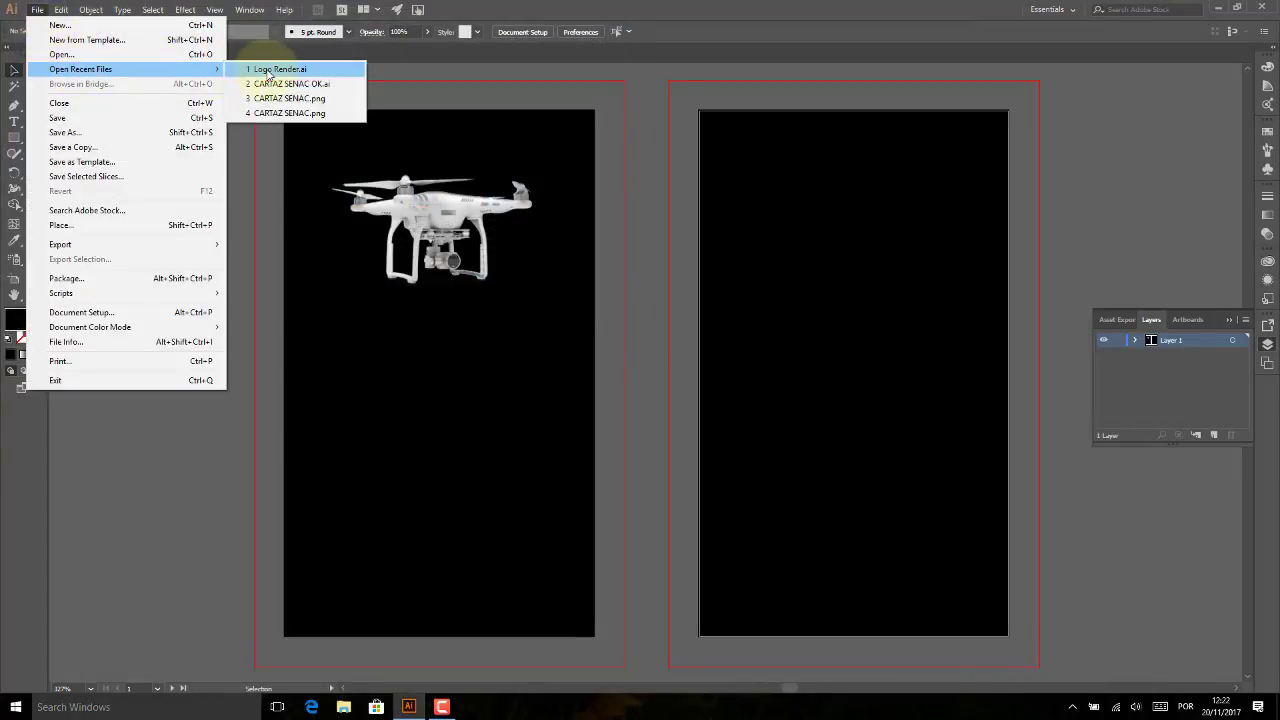
click(275, 69)
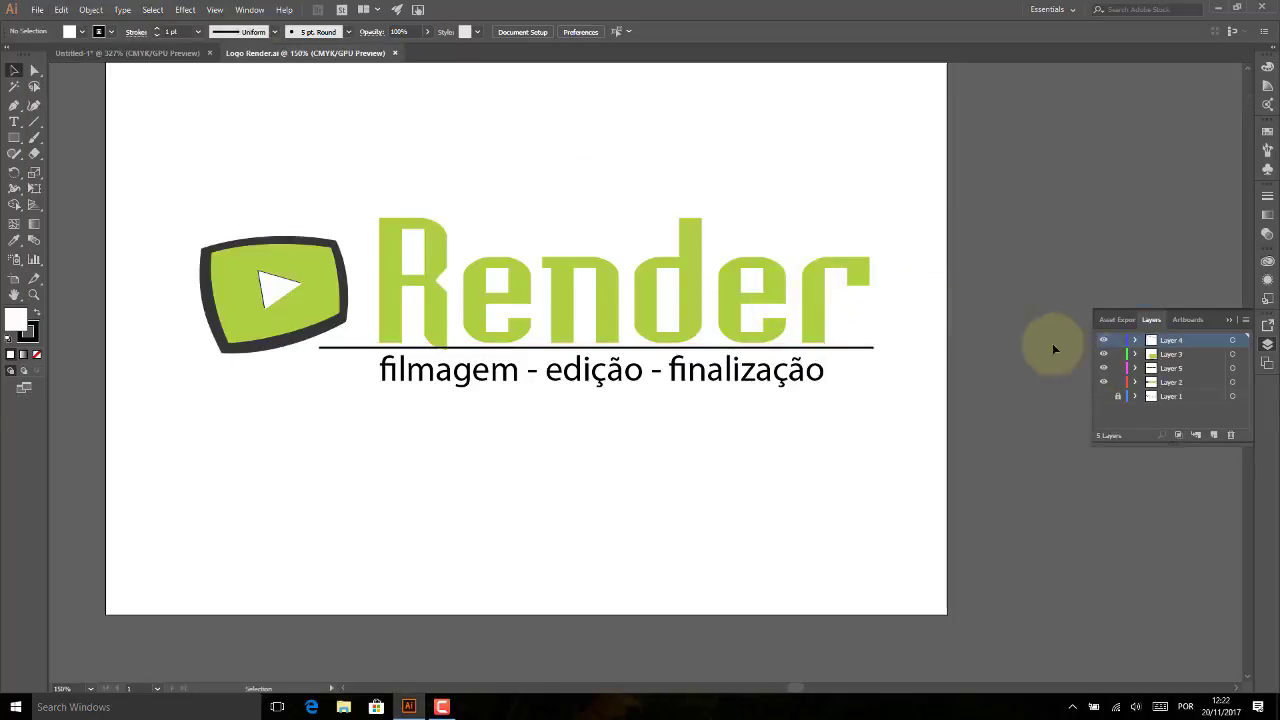
Group the Render logo parts, copy them, and paste into the business-card document.
drag(503, 314, 906, 489)
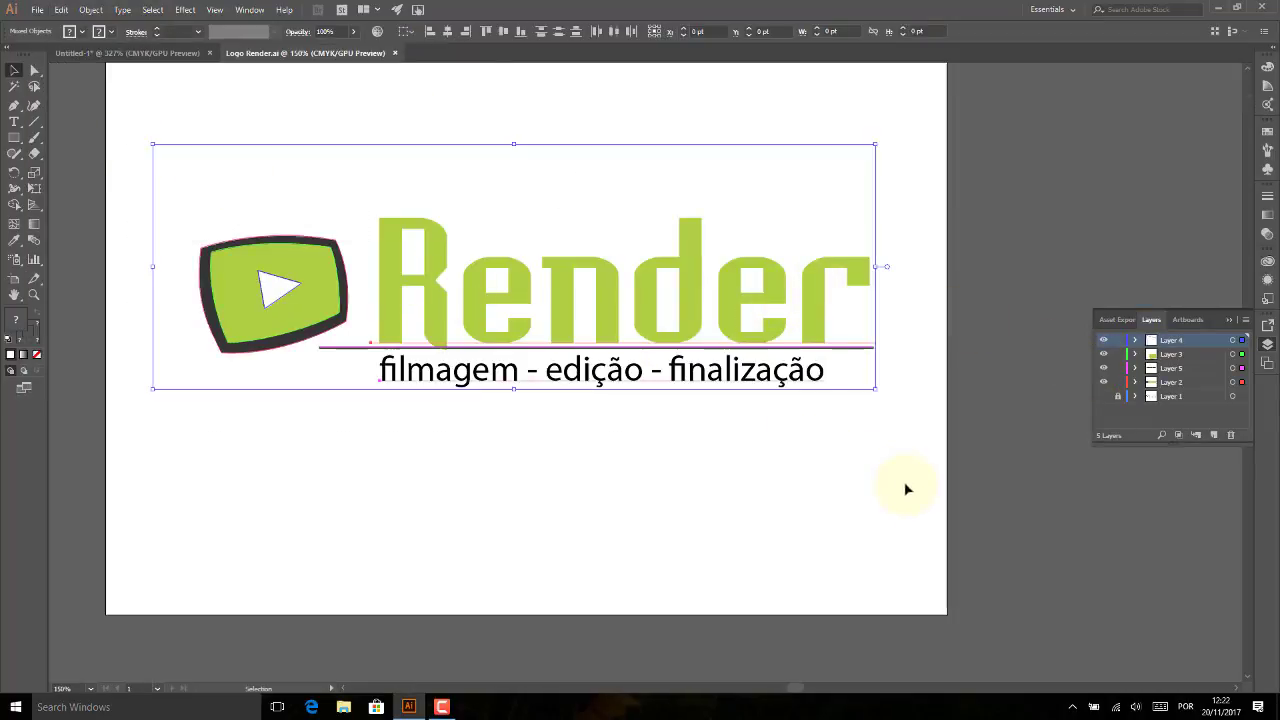
right_click(736, 300)
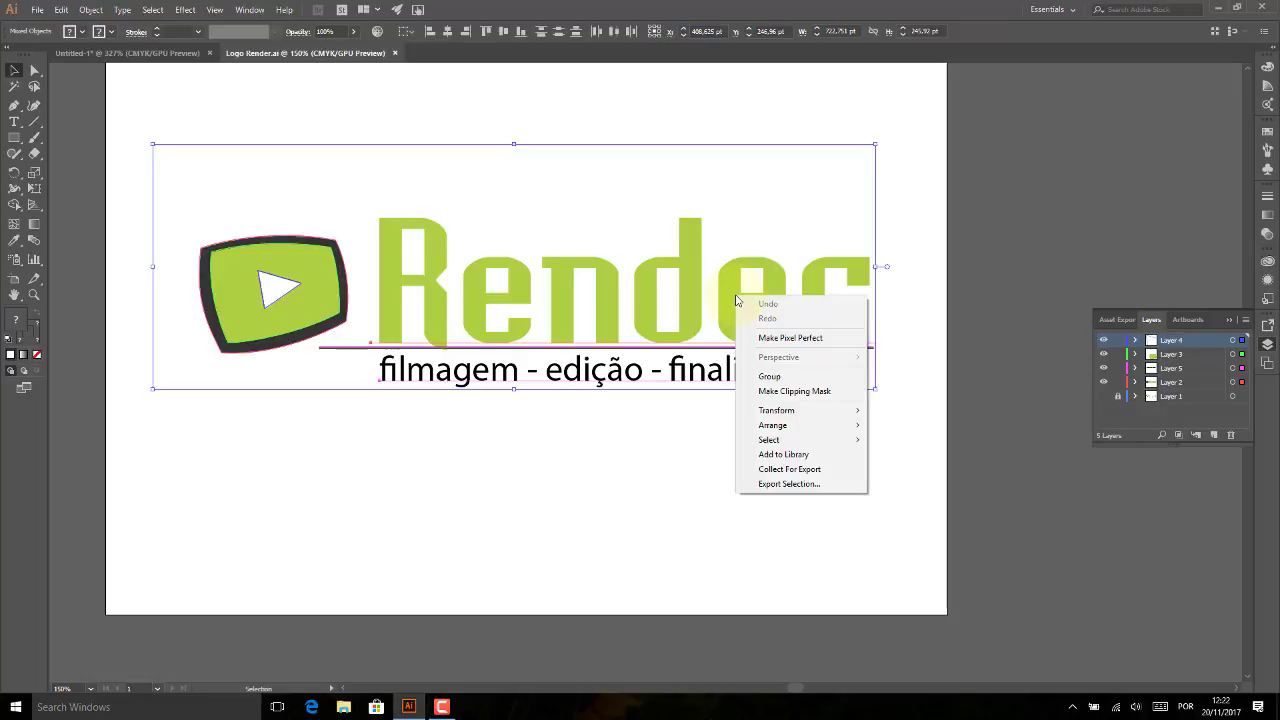
click(785, 376)
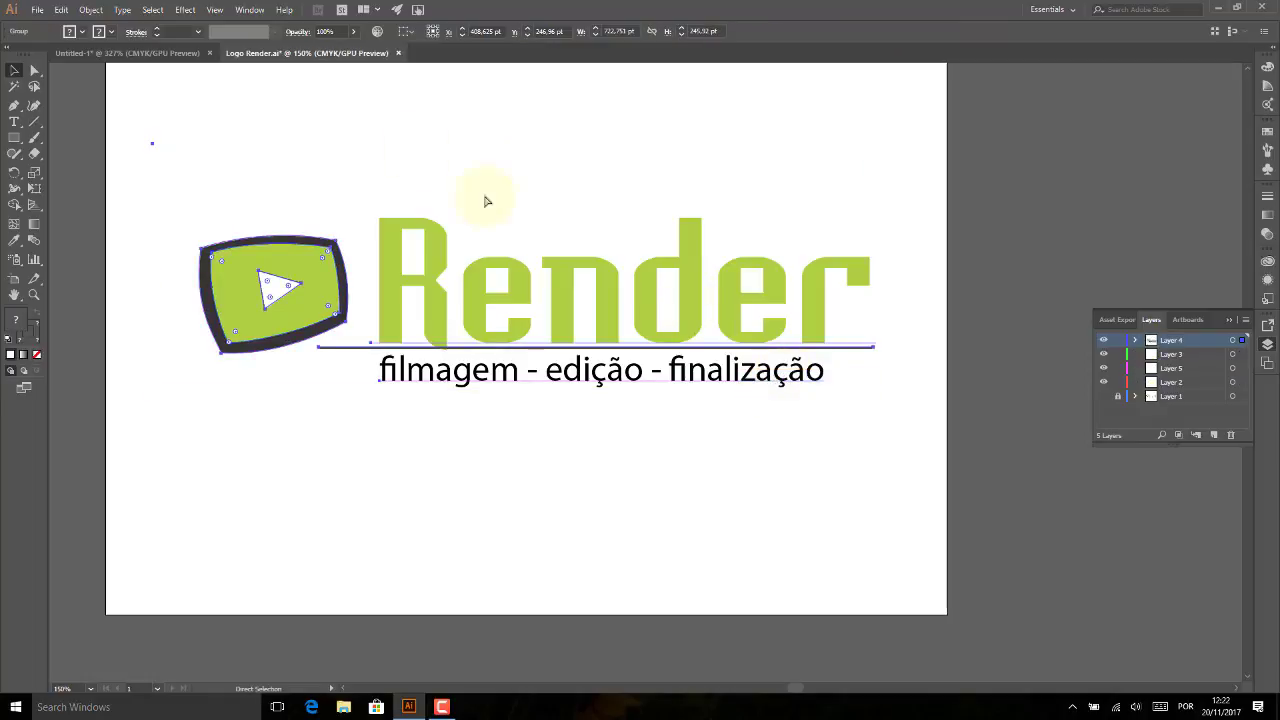
key(ctrl+c)
click(155, 55)
key(ctrl+v)
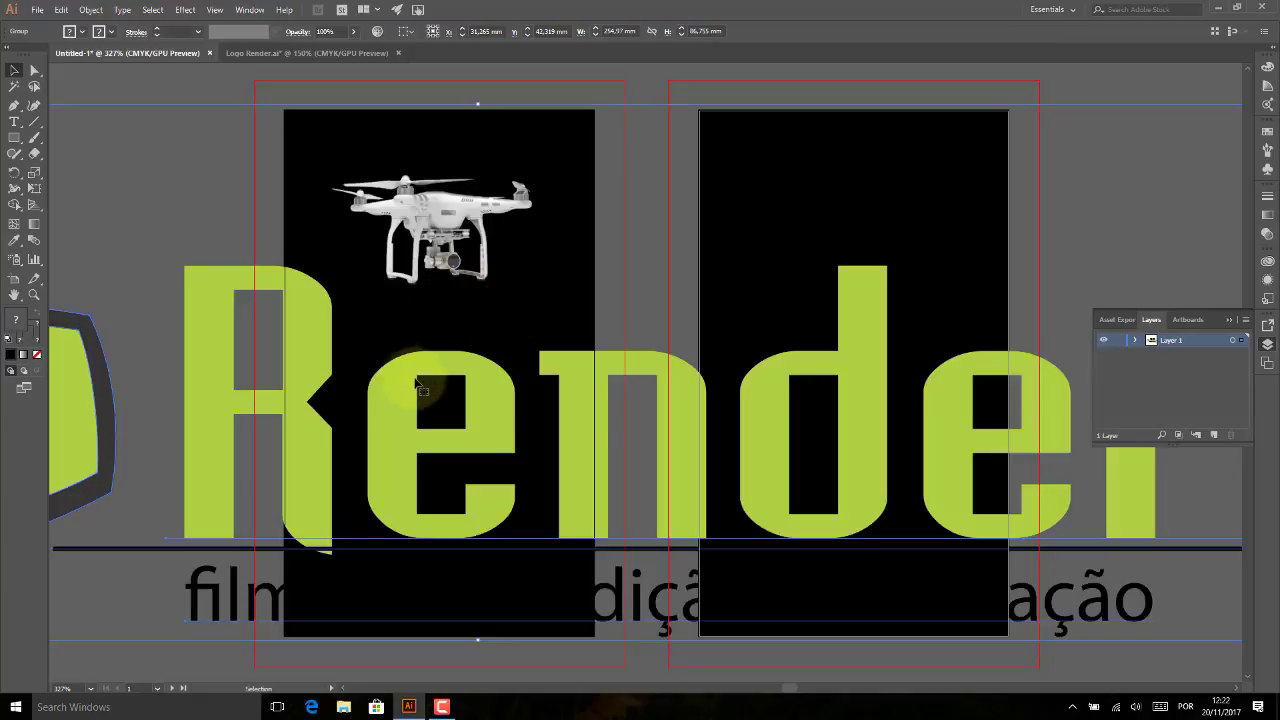
Shrink the pasted logo and move it onto the first card below the drone.
drag(476, 396, 651, 387)
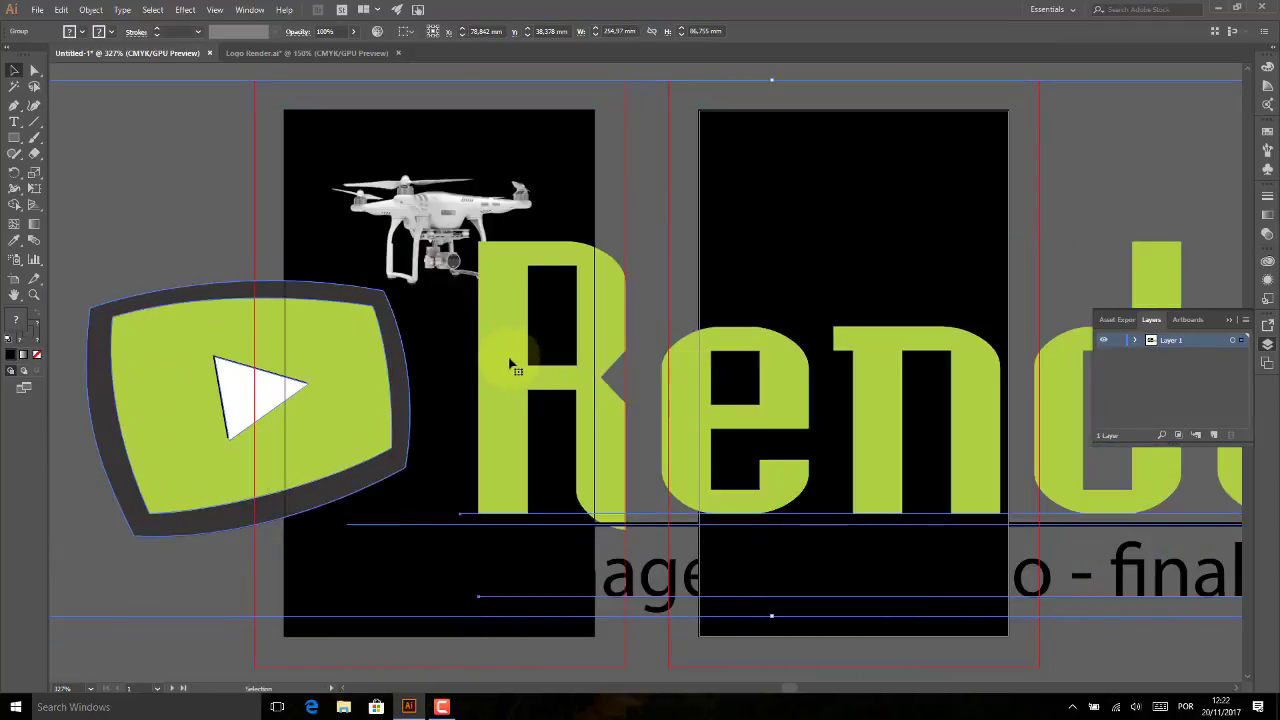
key(ctrl+minus)
key(ctrl+minus)
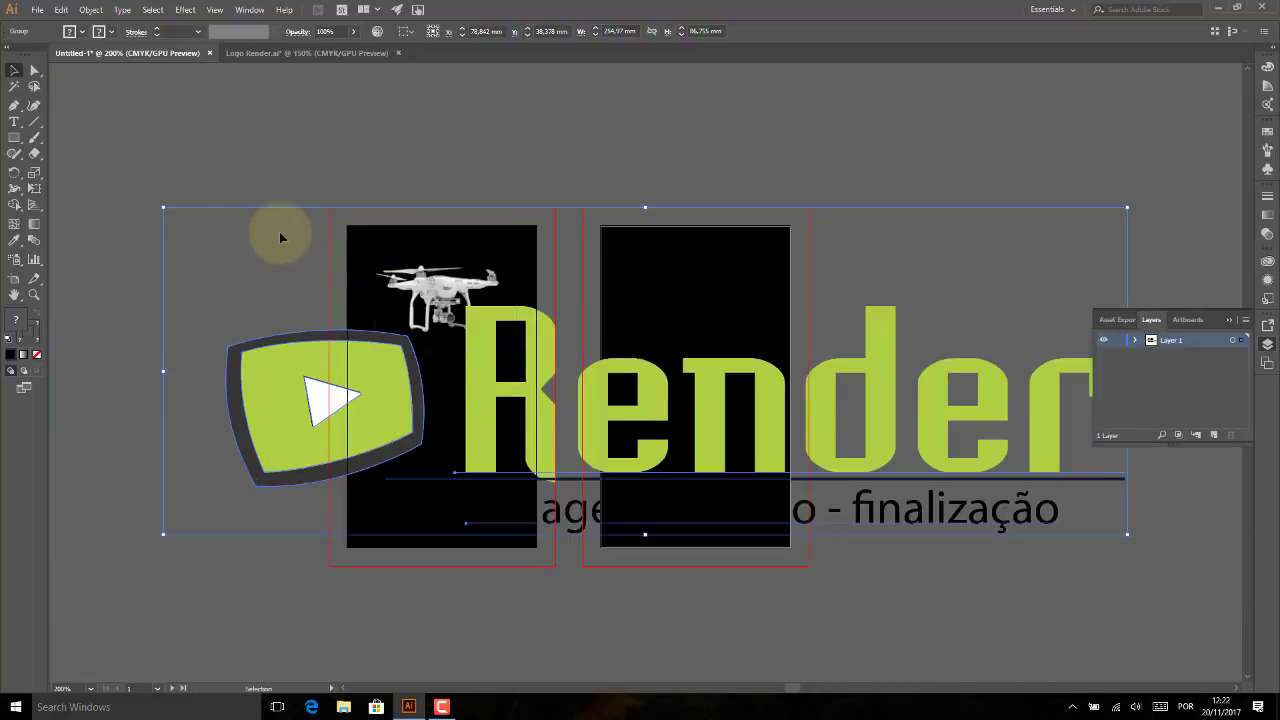
drag(164, 209, 786, 419)
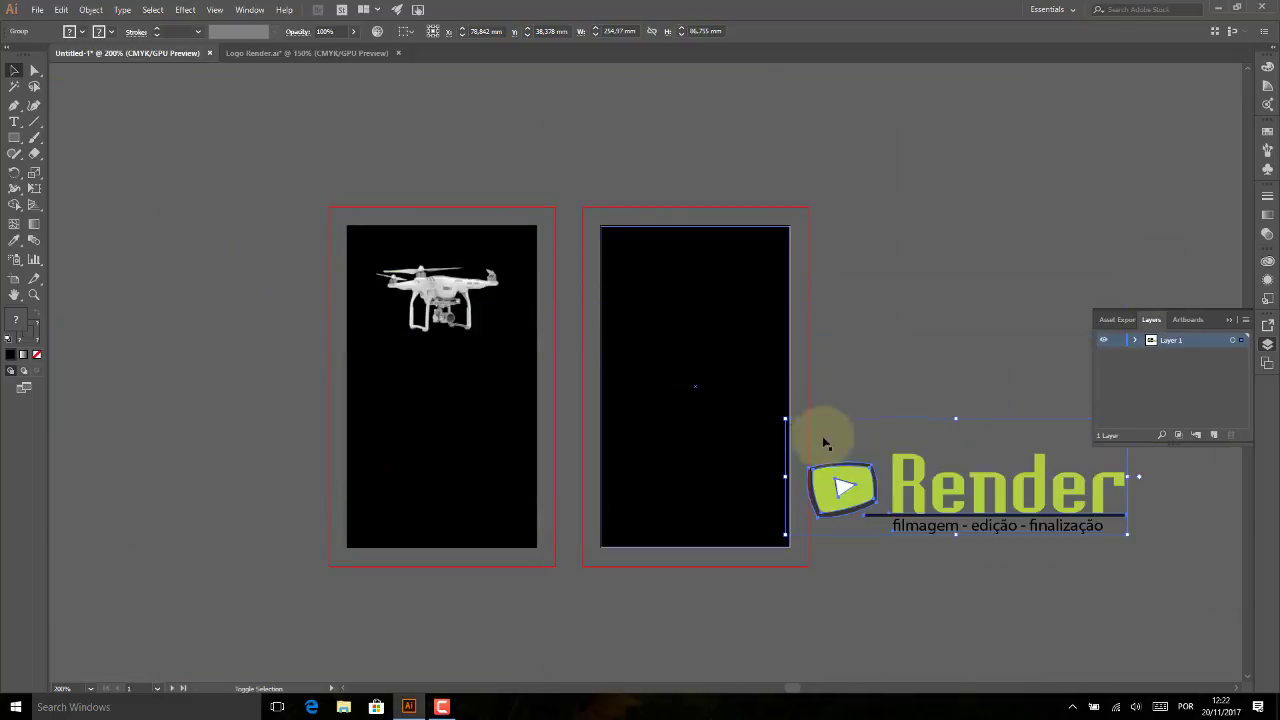
drag(918, 487, 465, 420)
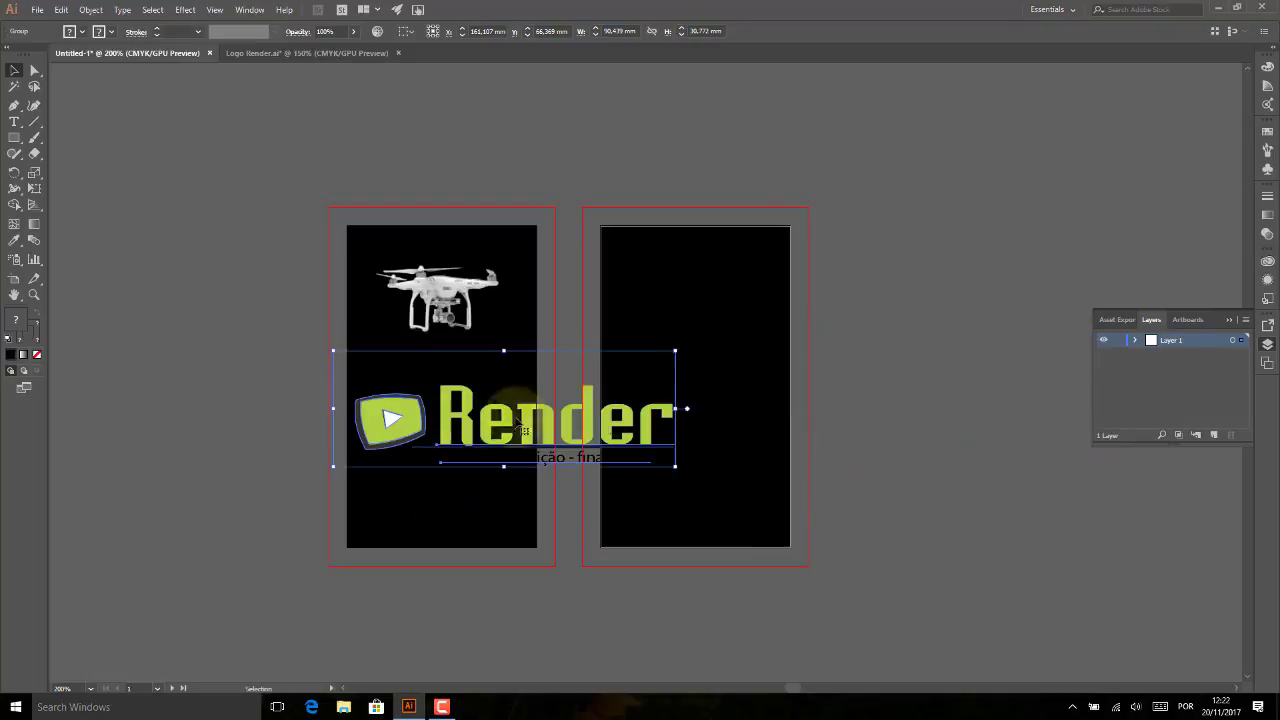
mouse_move(676, 350)
mouse_down()
mouse_move(509, 407)
mouse_move(470, 400)
mouse_move(471, 380)
mouse_up()
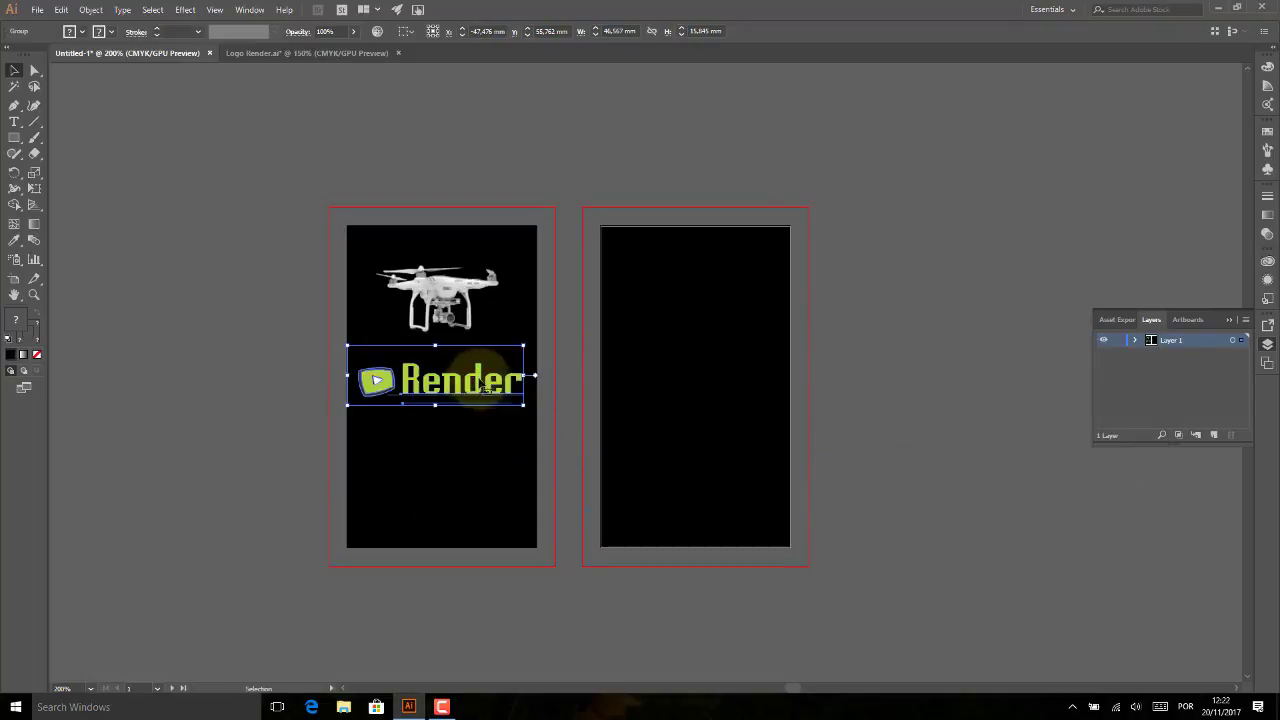
Scale the logo down further, centre it under the drone, and ungroup it.
scroll(543, 380, up, 3)
click(558, 360)
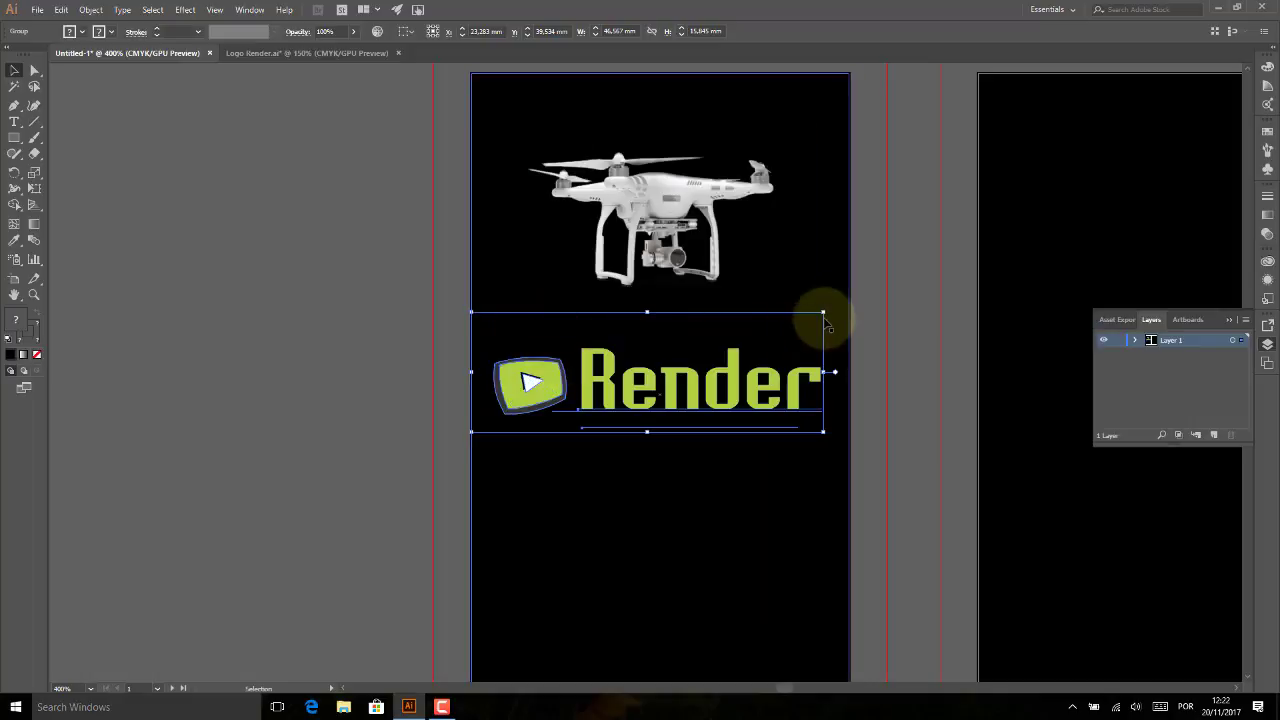
drag(825, 310, 750, 337)
drag(674, 374, 724, 361)
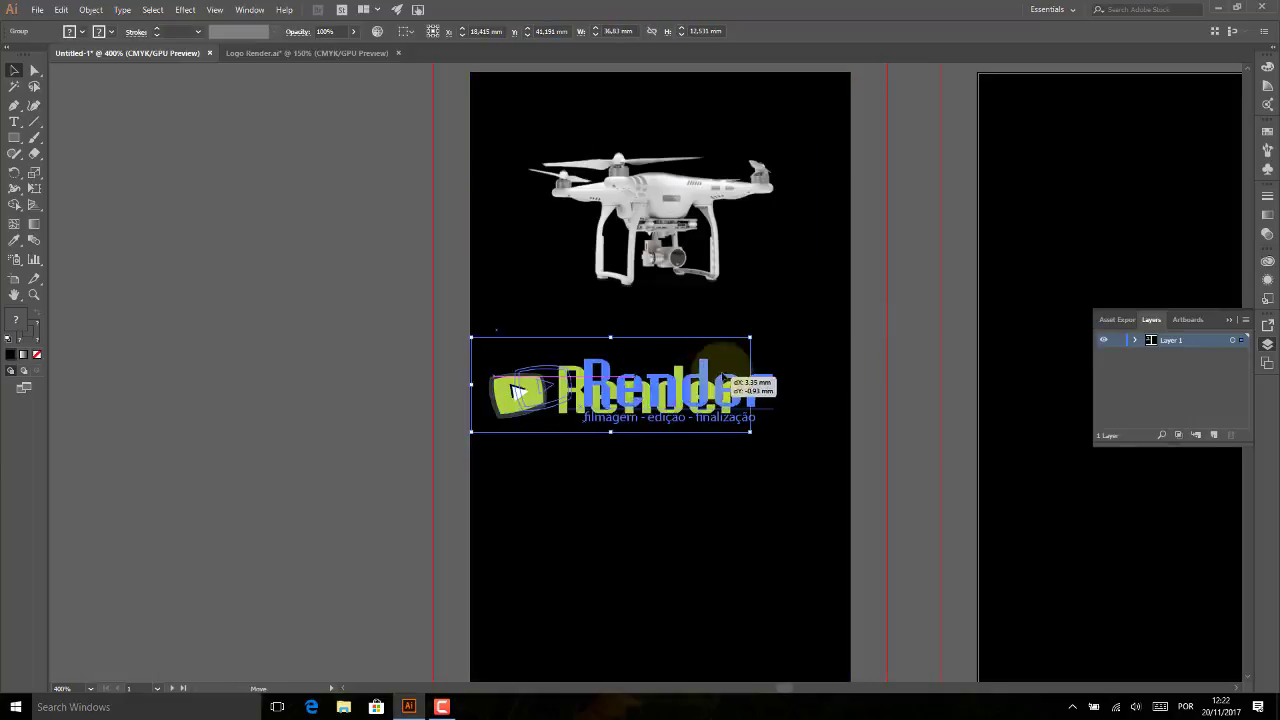
click(480, 380)
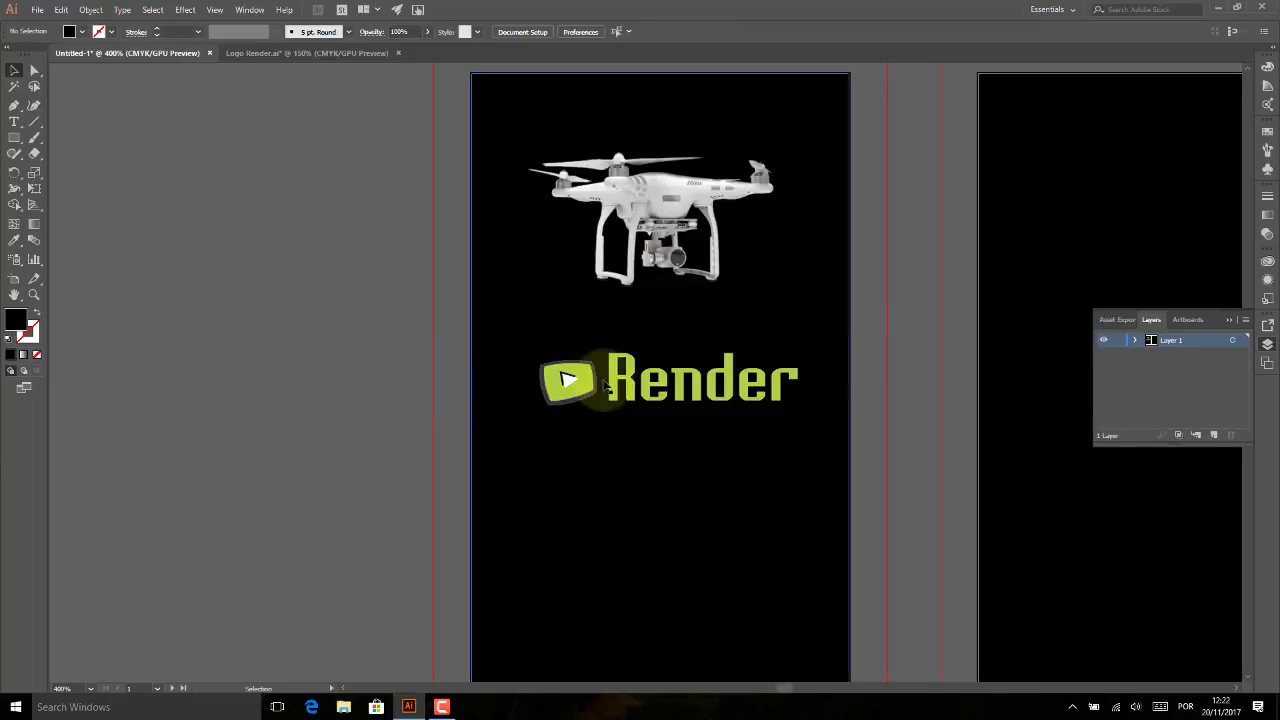
click(590, 378)
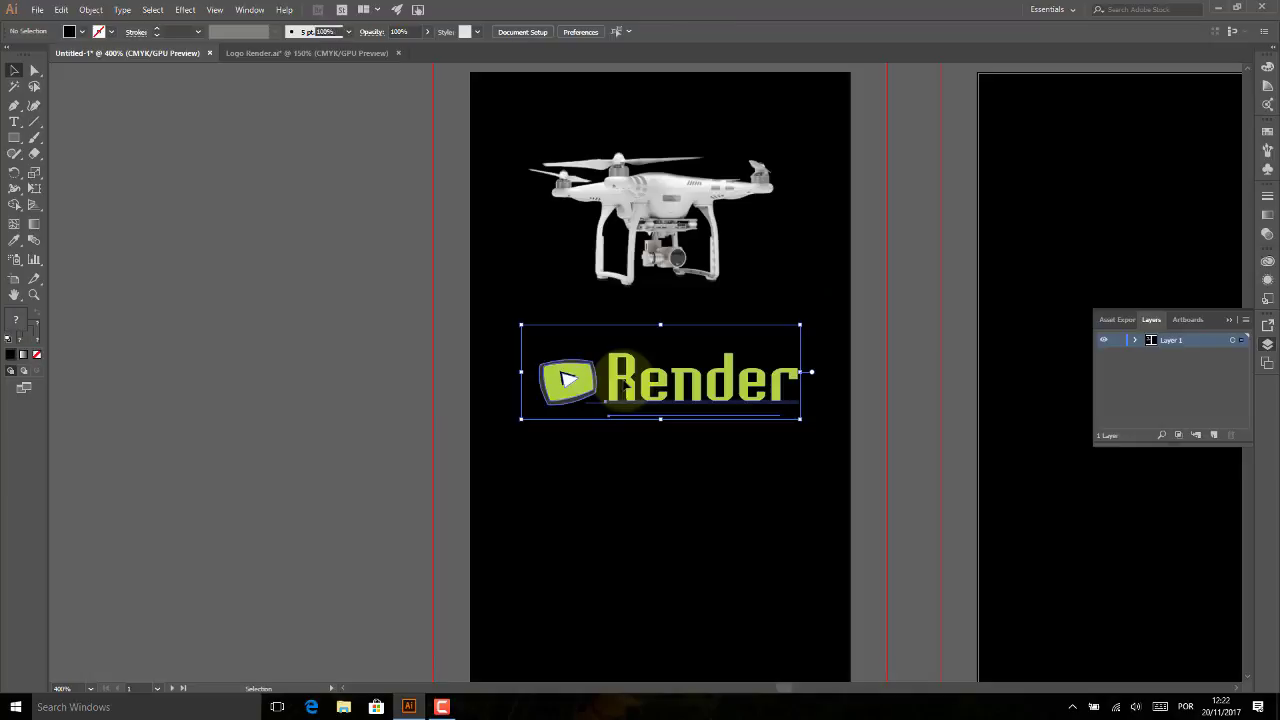
right_click(732, 370)
click(785, 462)
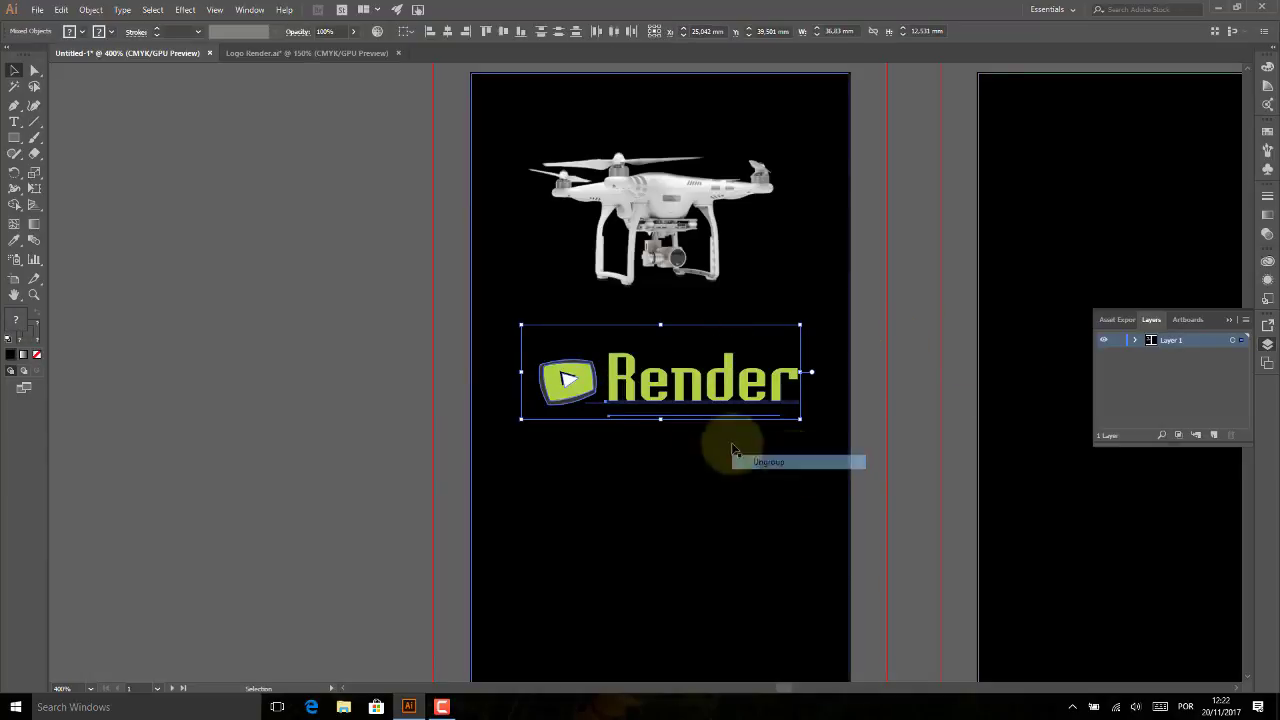
click(430, 378)
Make the tagline 'filmagem - edição - finalização' white.
click(640, 413)
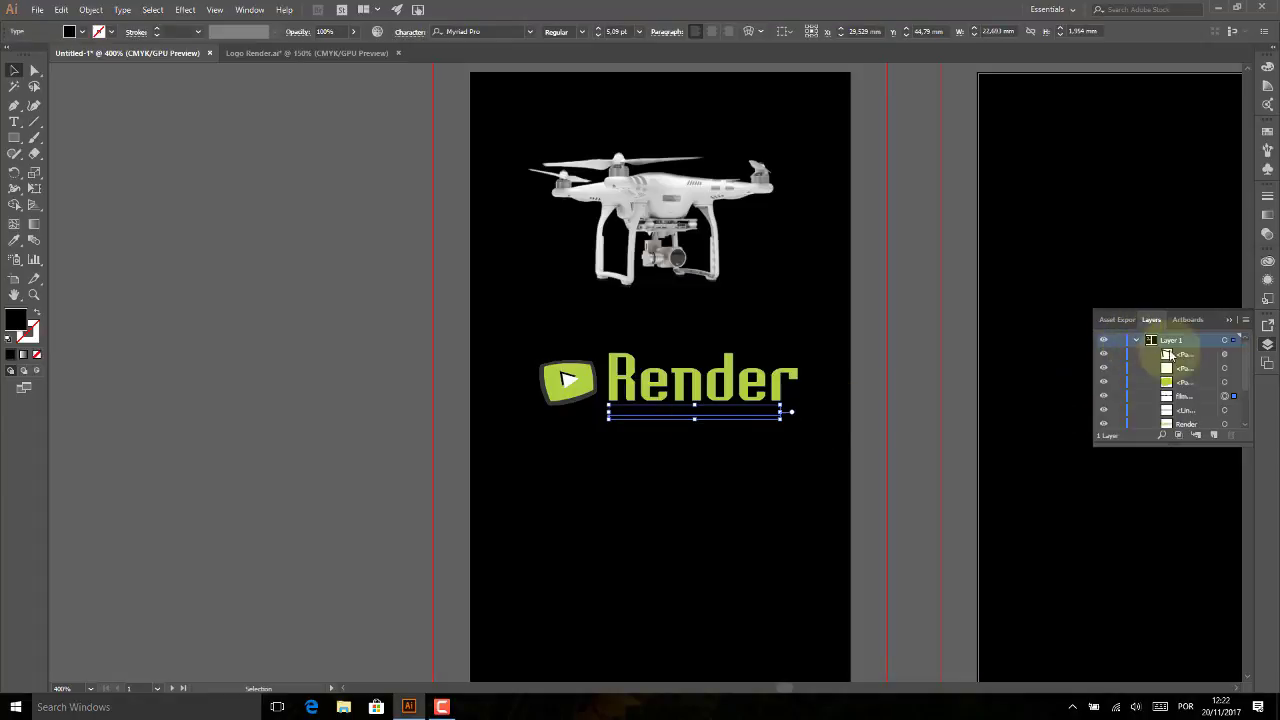
scroll(1248, 369, down, 2)
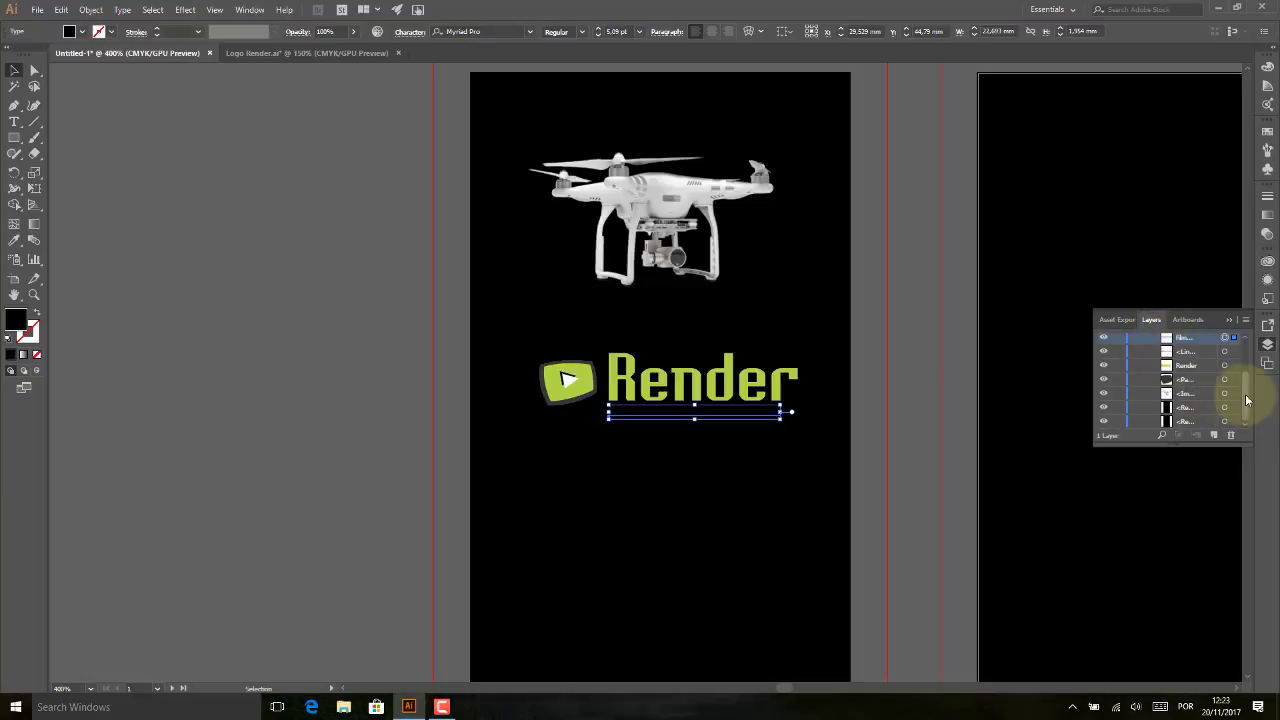
drag(1246, 400, 1244, 358)
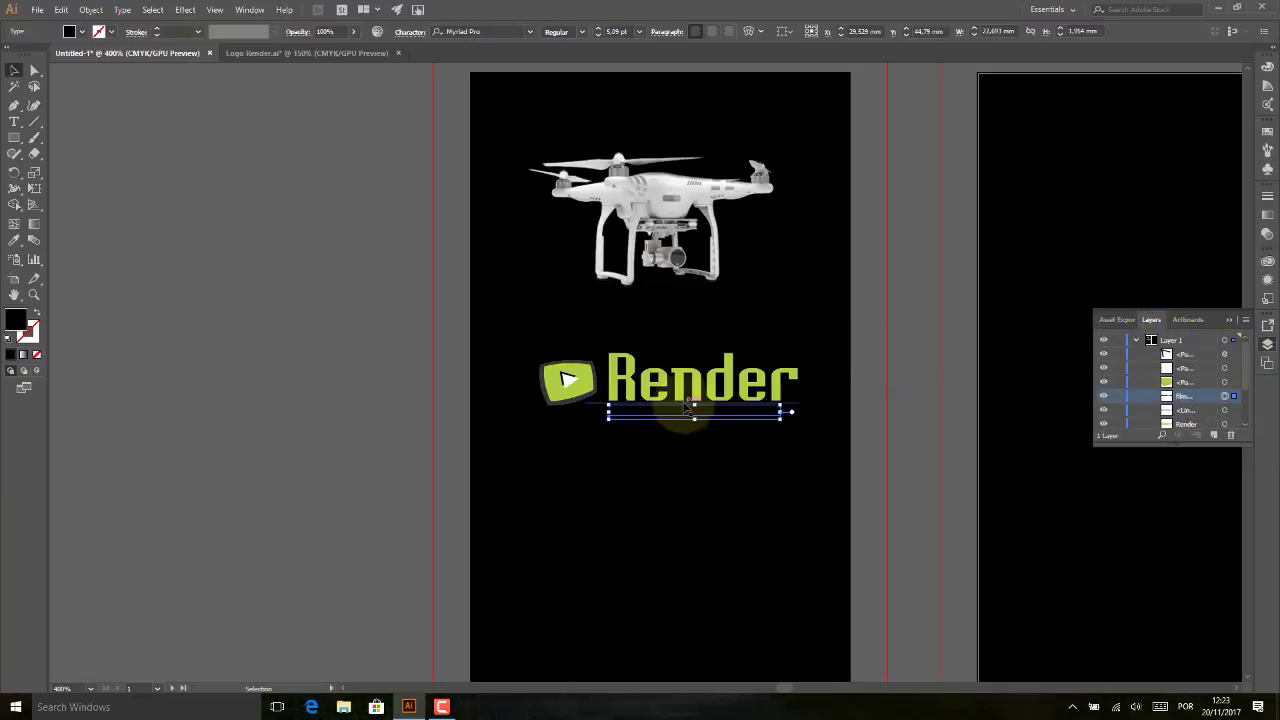
key(t)
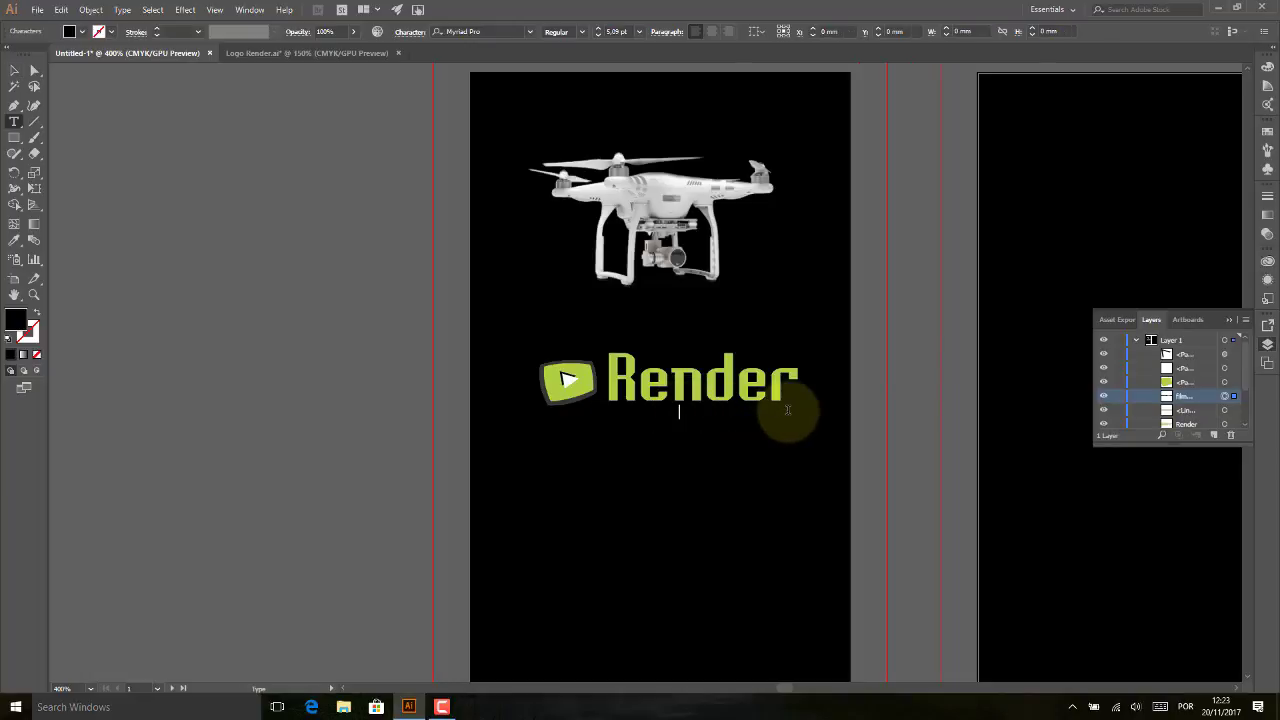
mouse_move(786, 412)
mouse_down()
mouse_move(639, 410)
mouse_move(826, 416)
mouse_up()
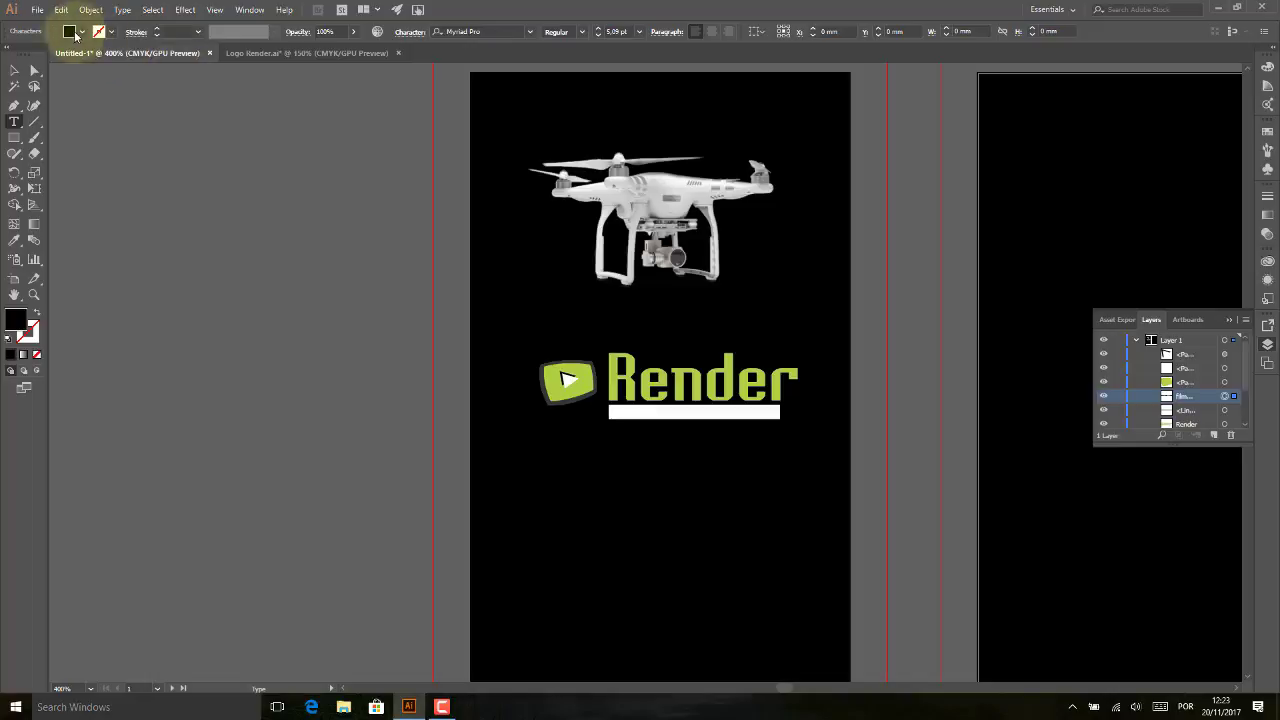
click(69, 33)
click(24, 54)
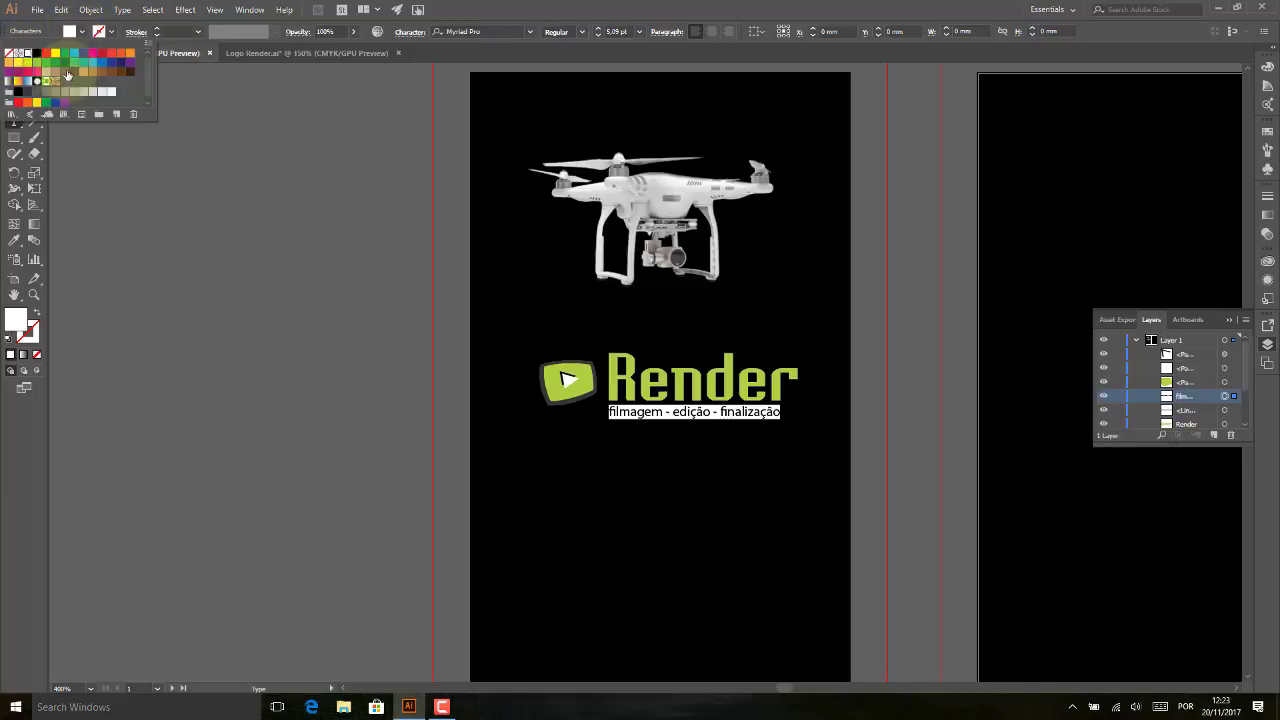
click(13, 71)
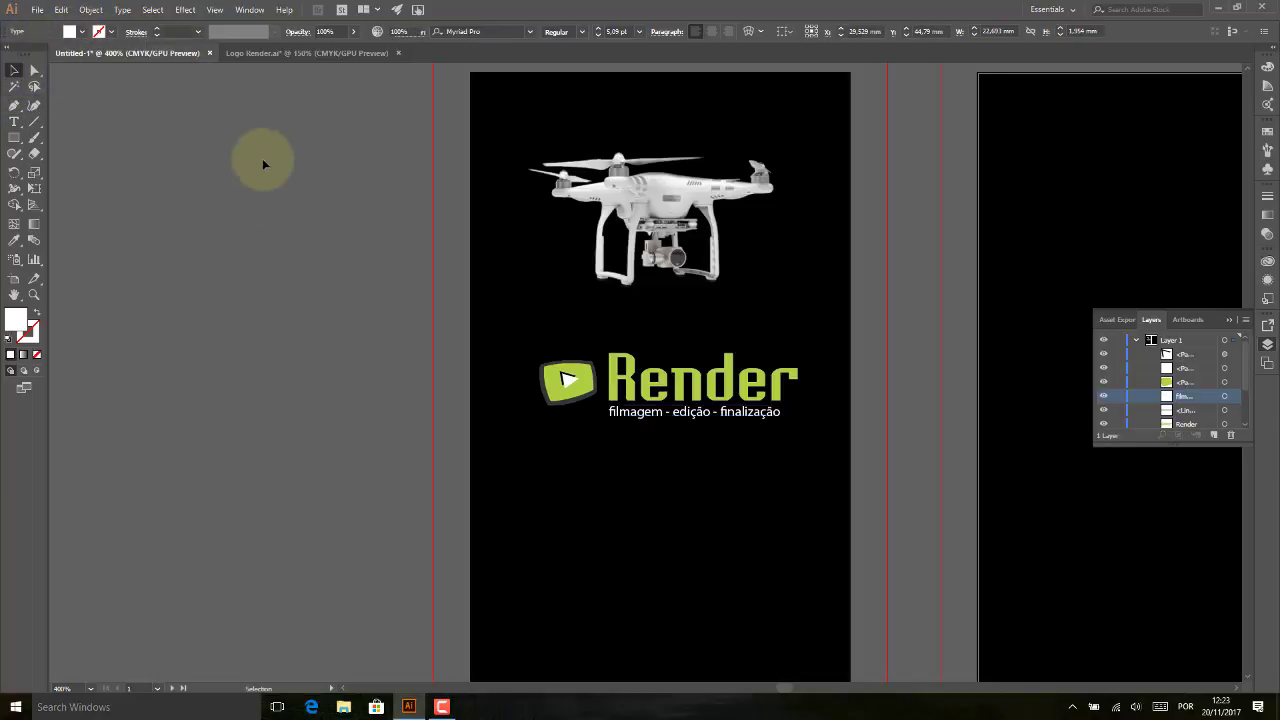
click(263, 163)
Give the thin line under Render a white 0.25 pt stroke.
click(791, 404)
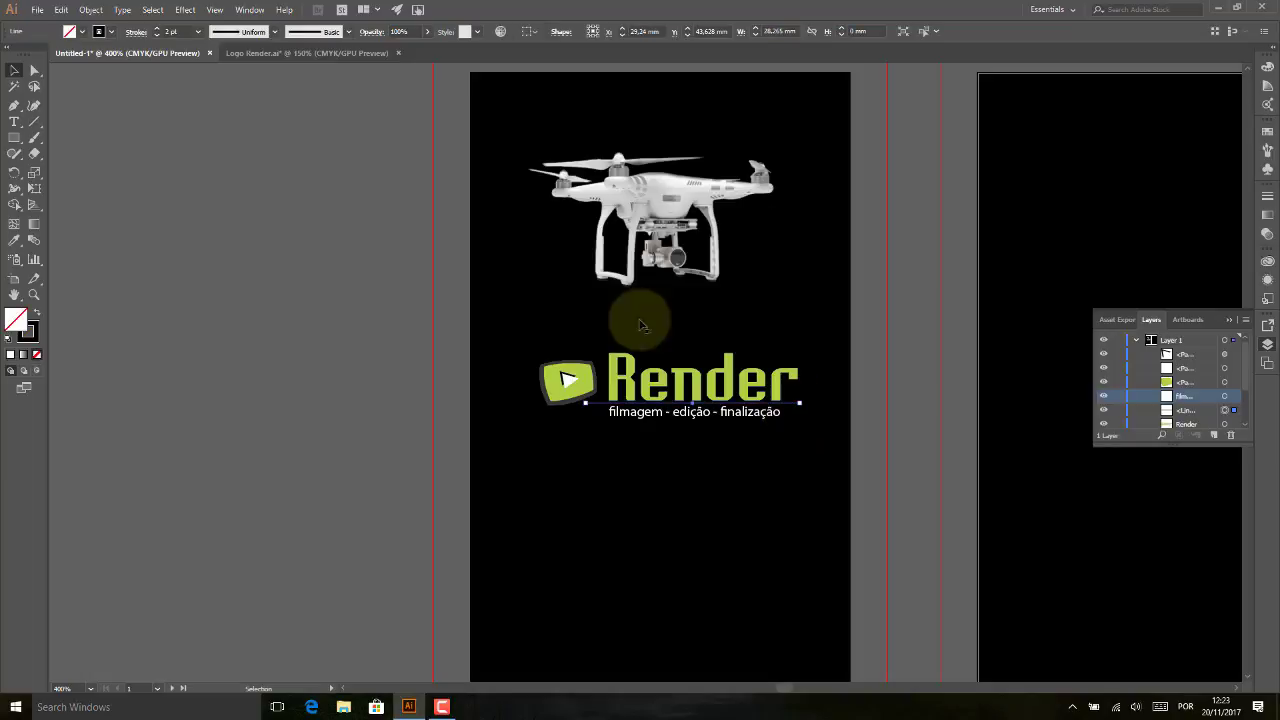
click(111, 32)
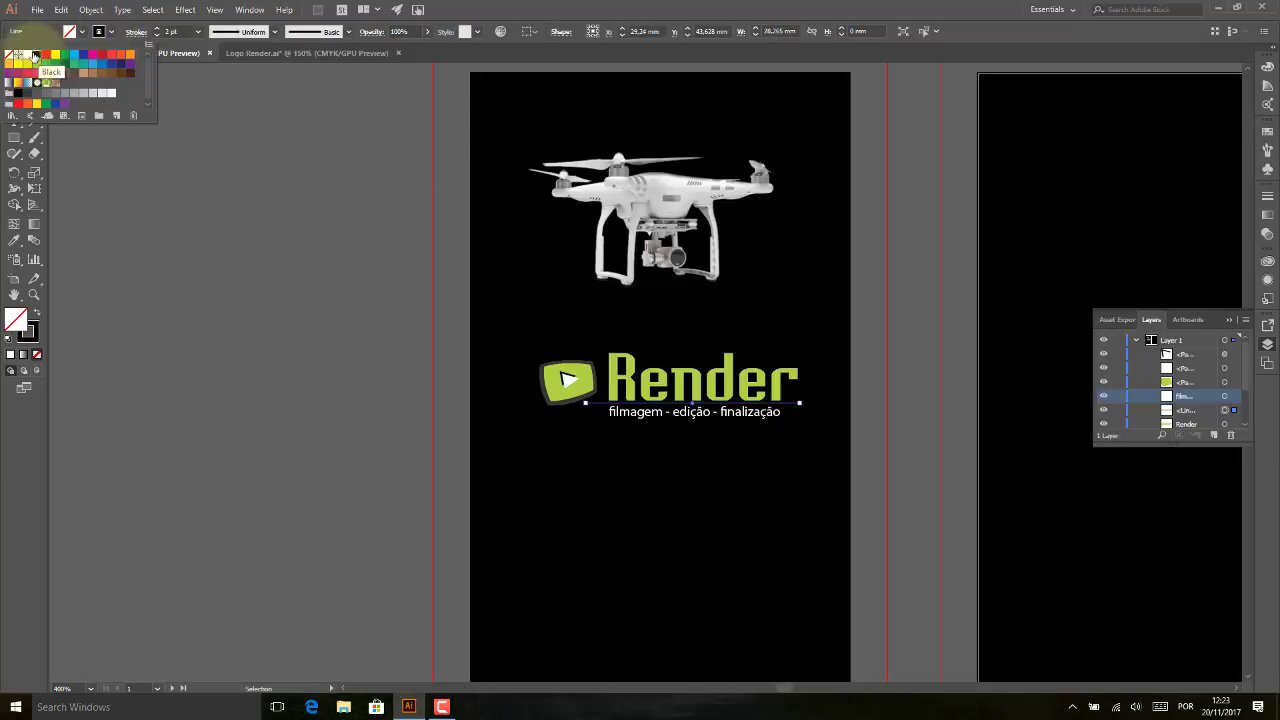
click(245, 104)
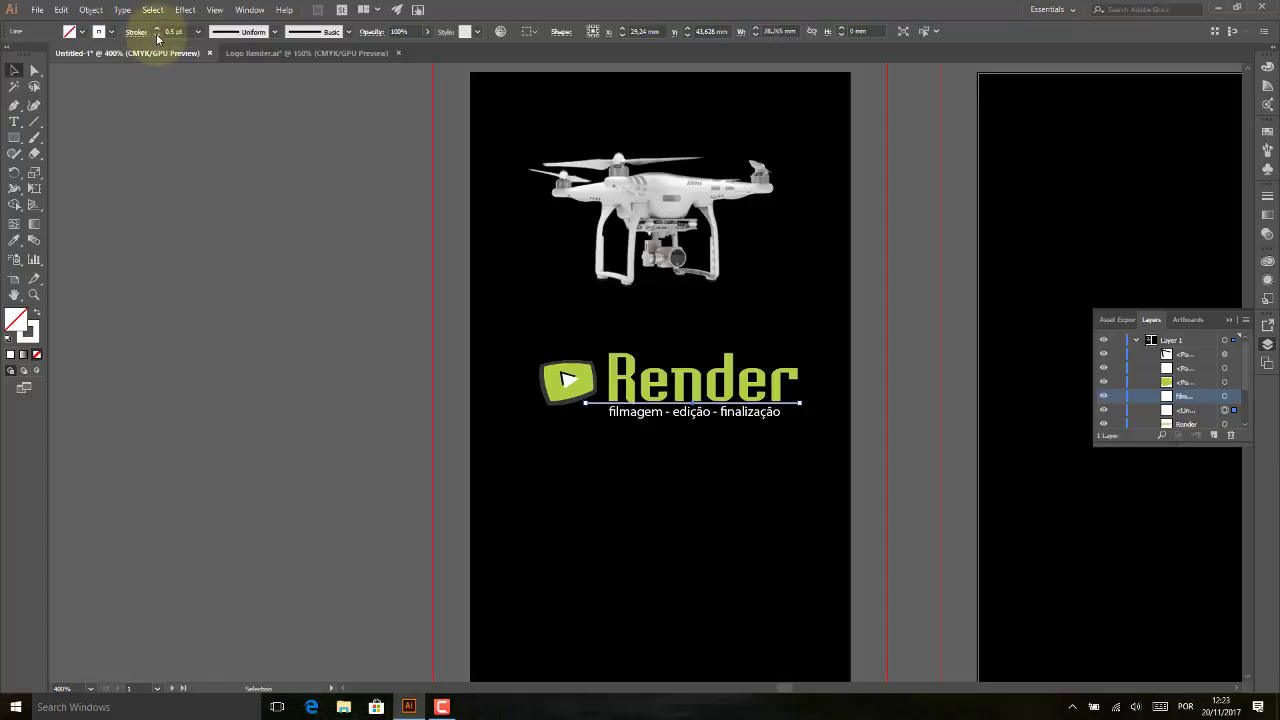
click(182, 185)
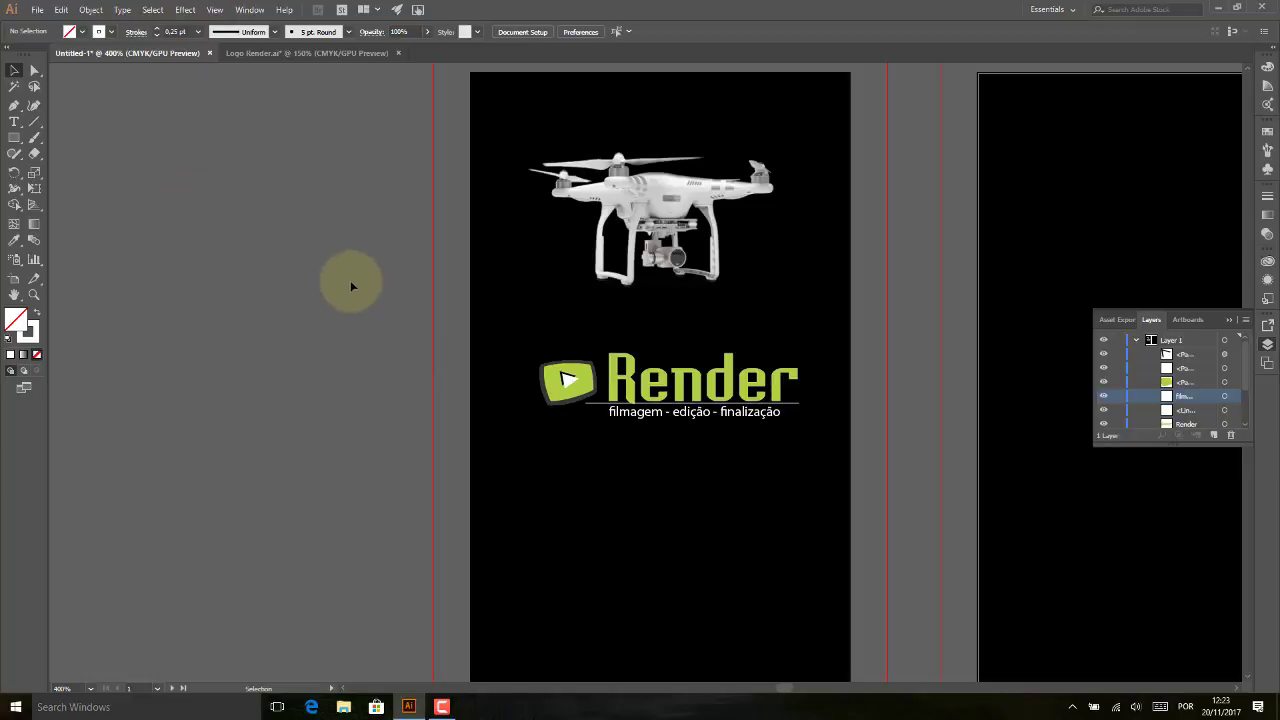
drag(350, 284, 852, 487)
Group the play icon, Render wordmark, underline and tagline, excluding the black rectangle.
mouse_move(413, 333)
mouse_down()
mouse_move(846, 471)
mouse_move(800, 434)
mouse_up()
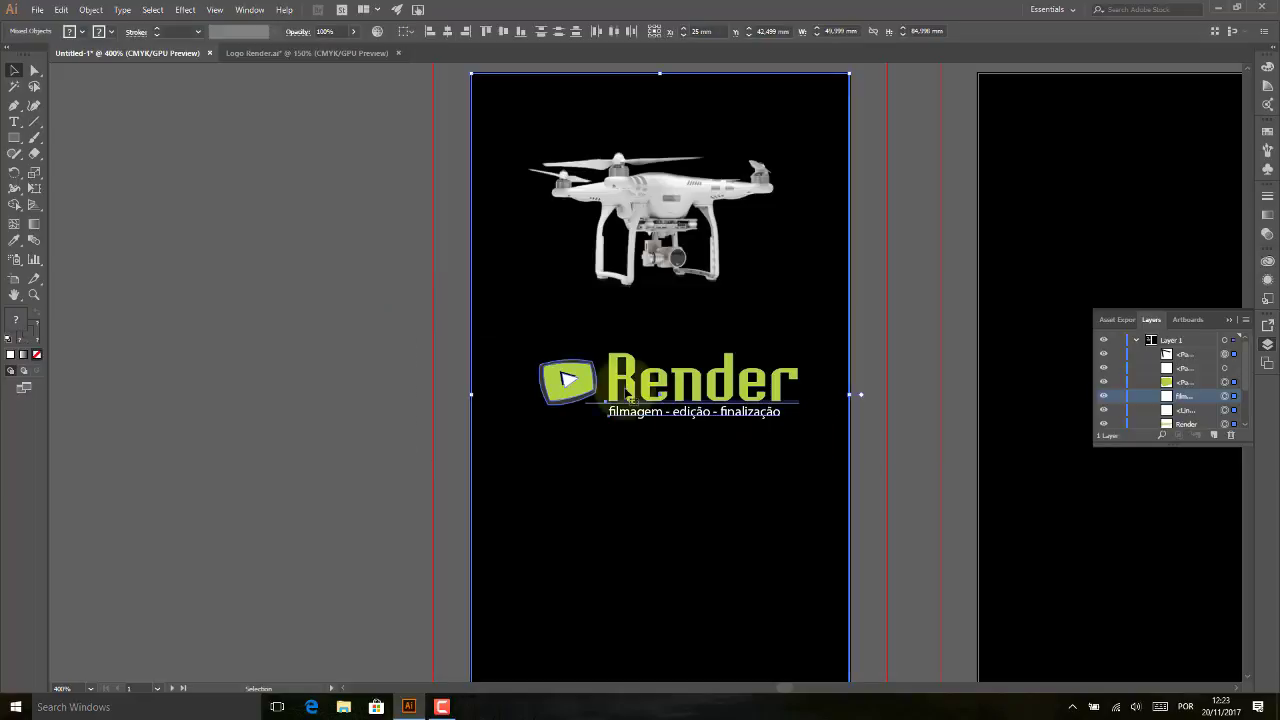
click(343, 337)
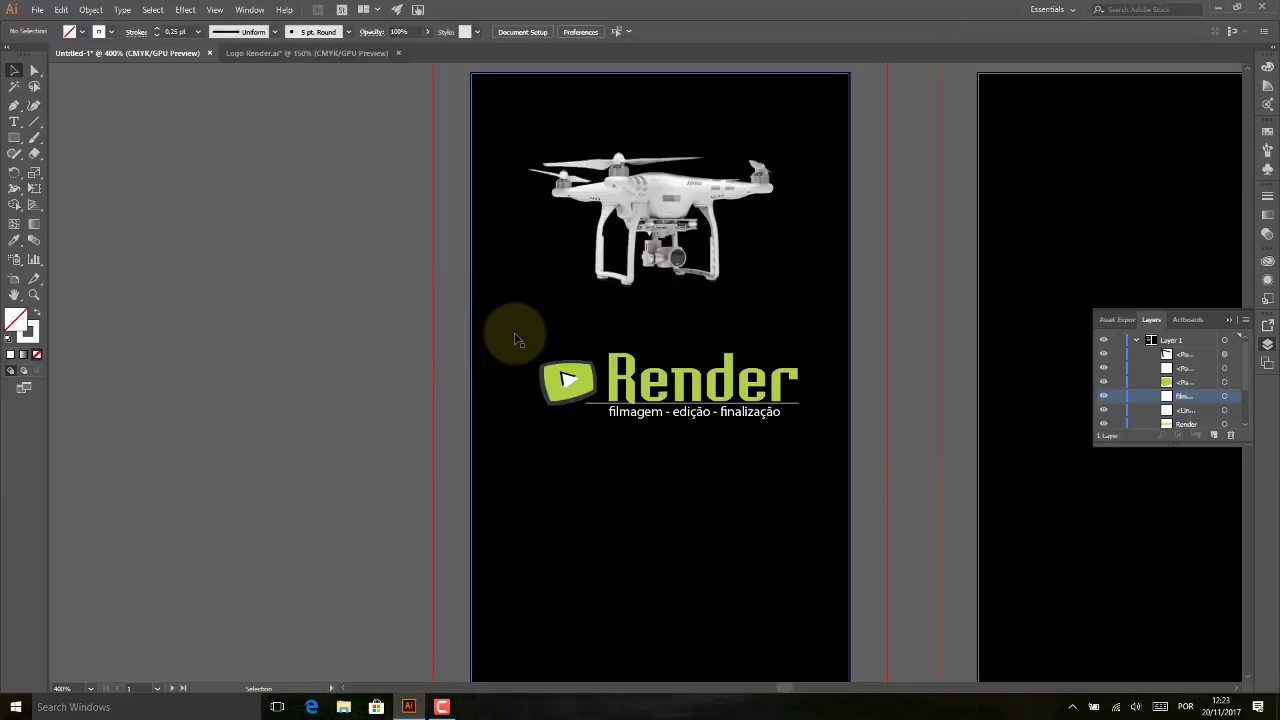
click(590, 383)
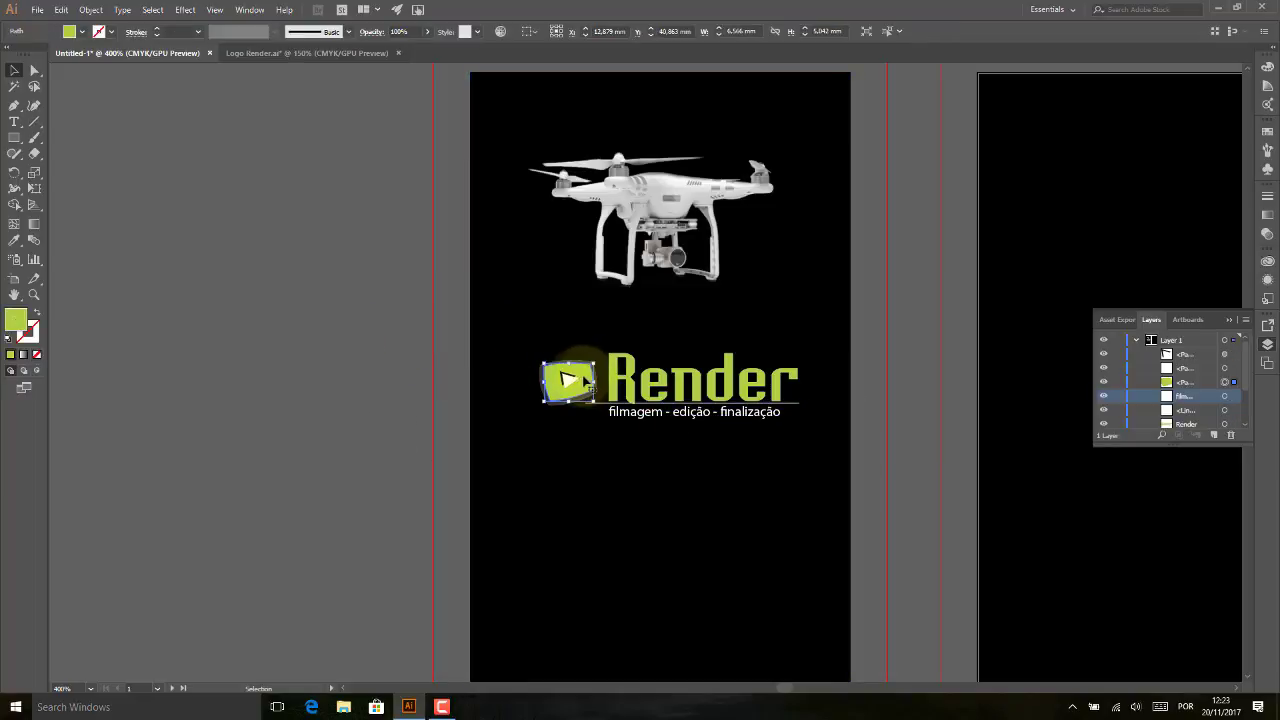
click(859, 335)
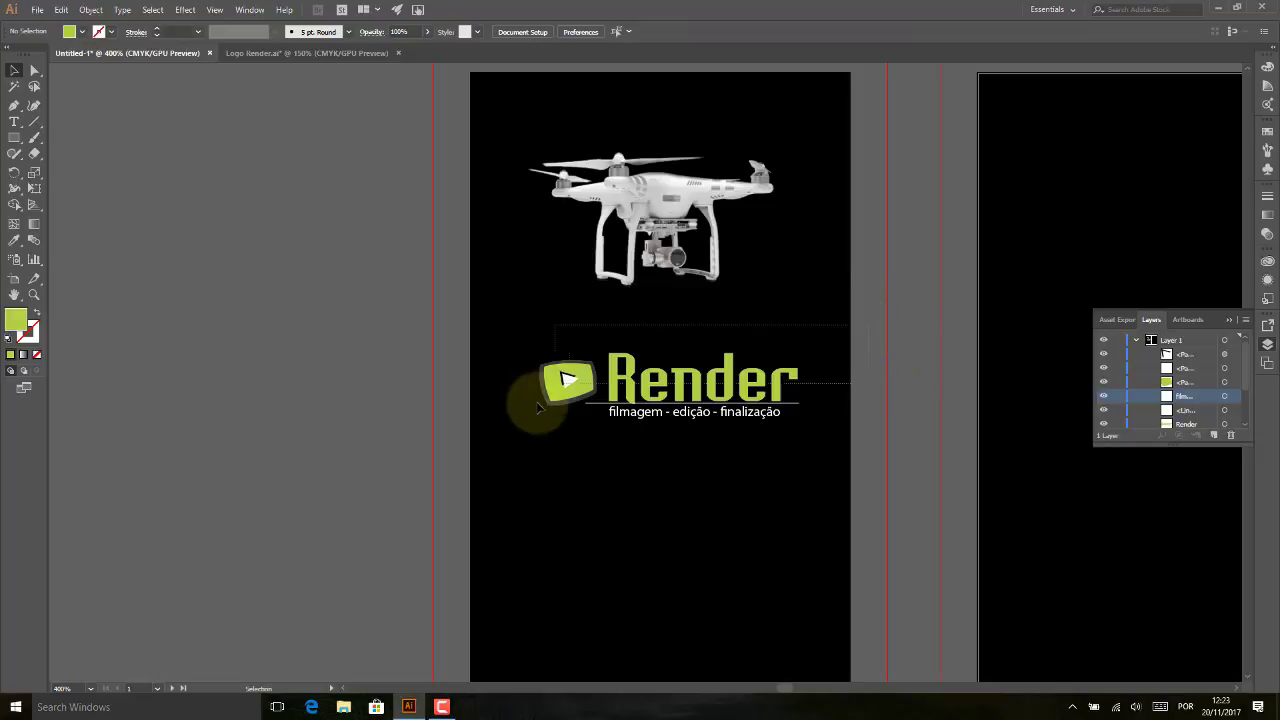
shift+click(514, 457)
shift+click(642, 523)
click(684, 380)
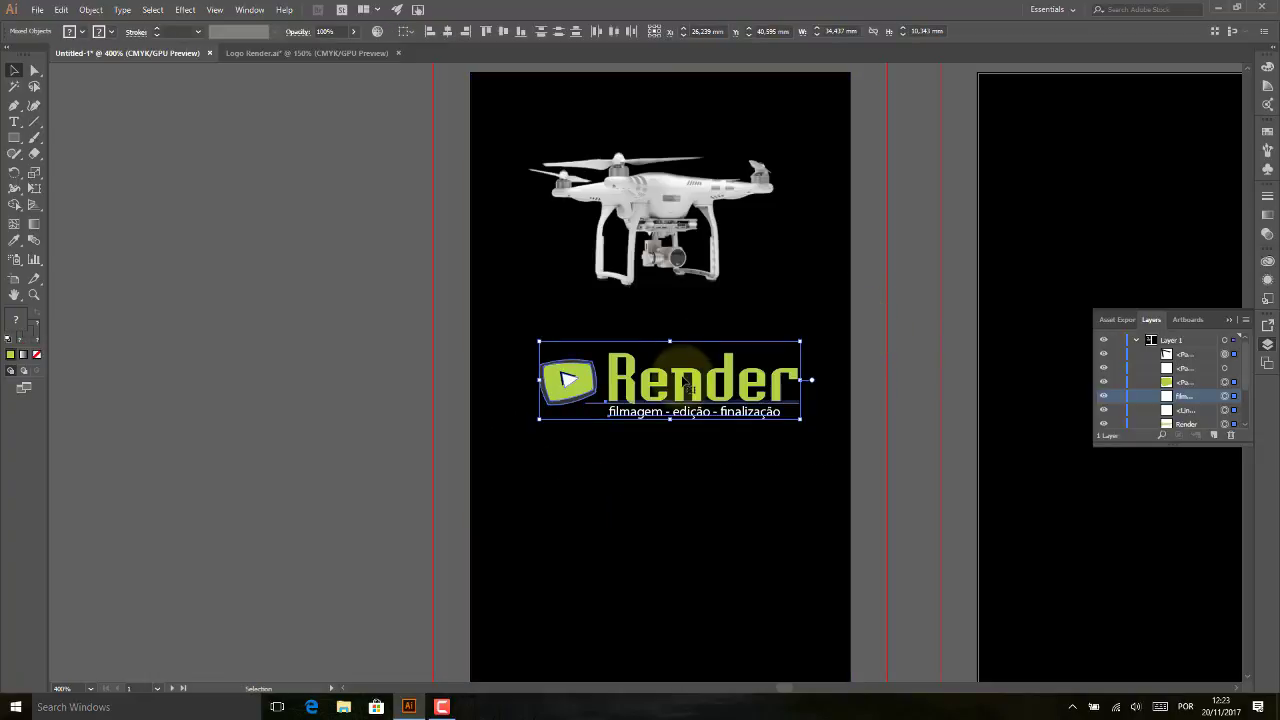
right_click(699, 380)
click(730, 449)
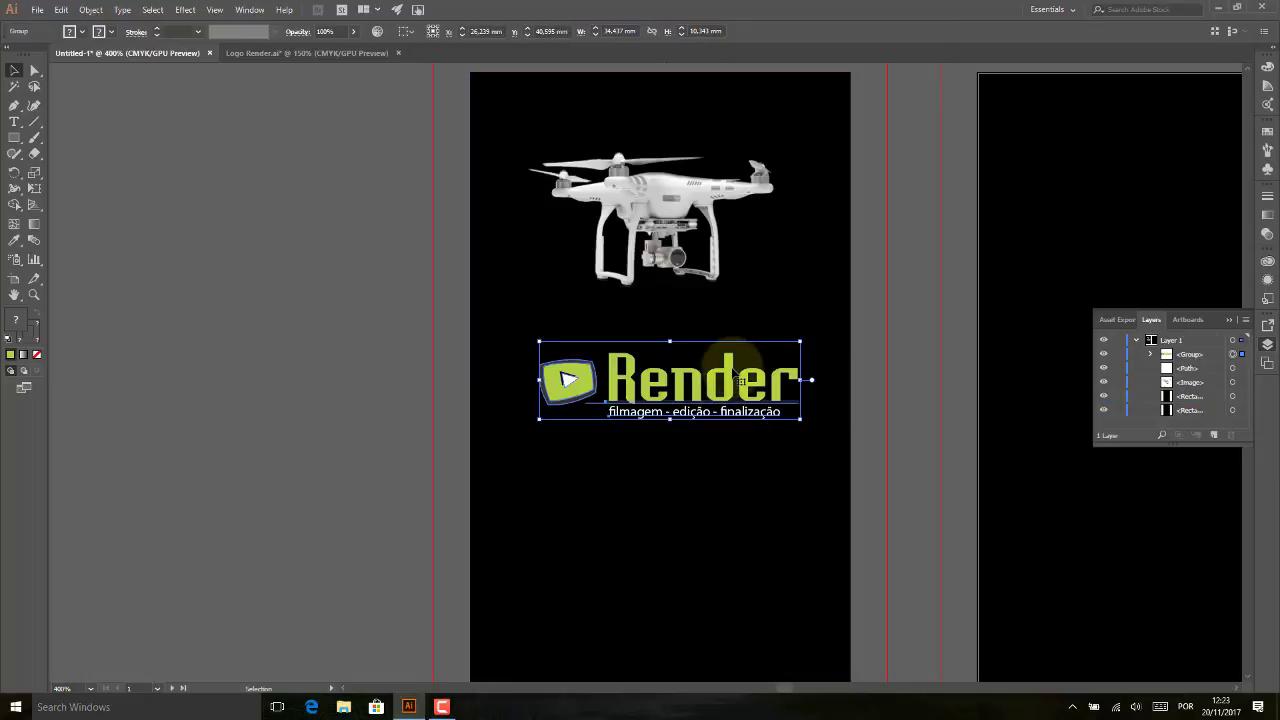
Shrink the drone image, move it onto the right artboard, and nudge the Render logo lower.
key(ctrl+minus)
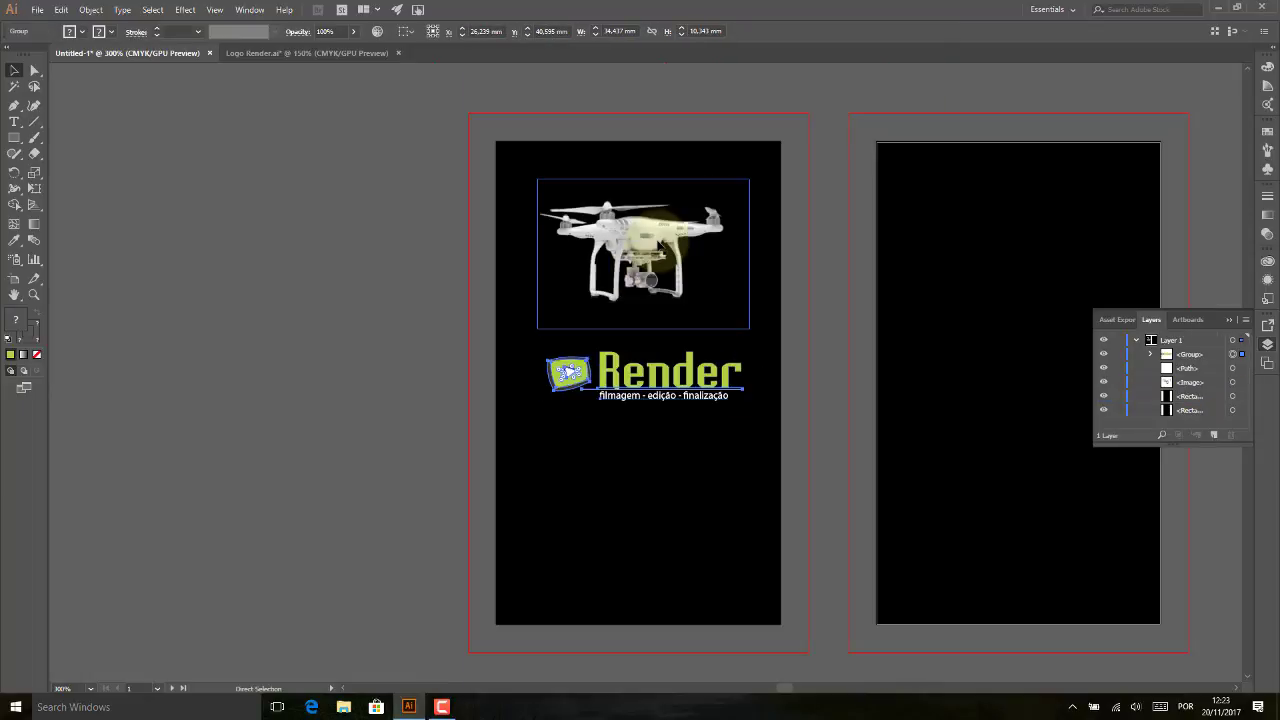
click(648, 245)
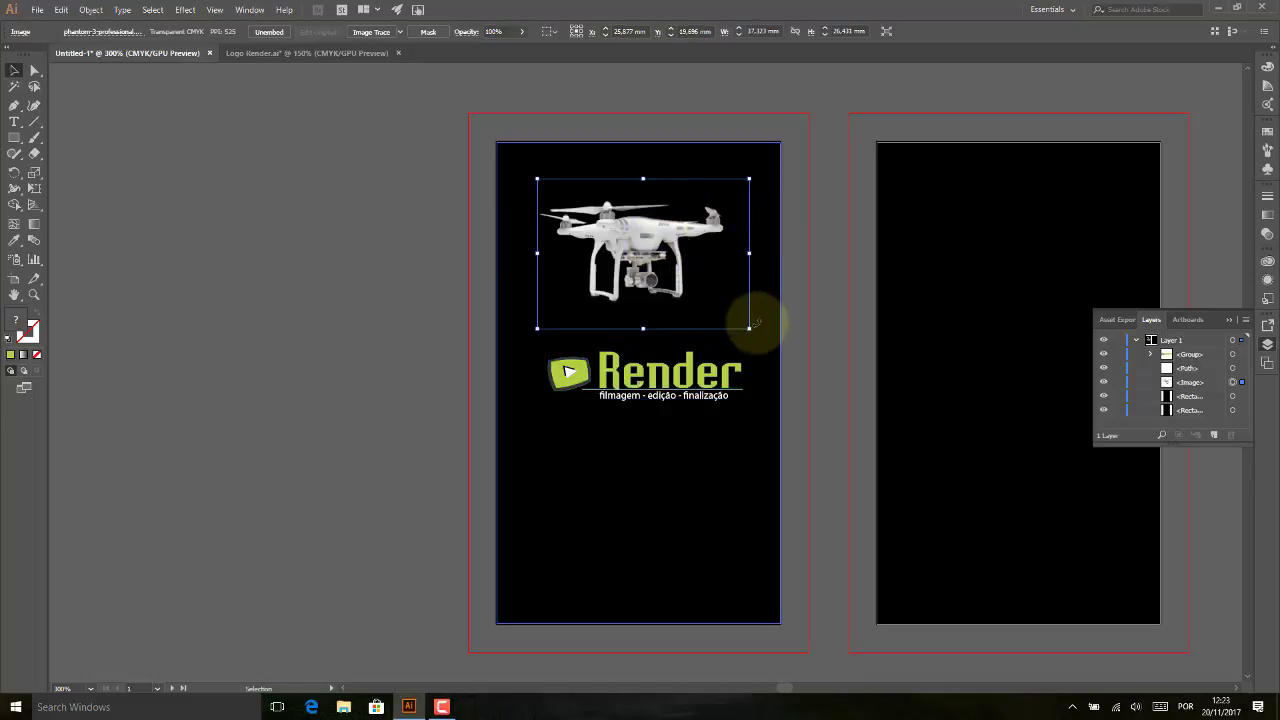
drag(749, 328, 651, 259)
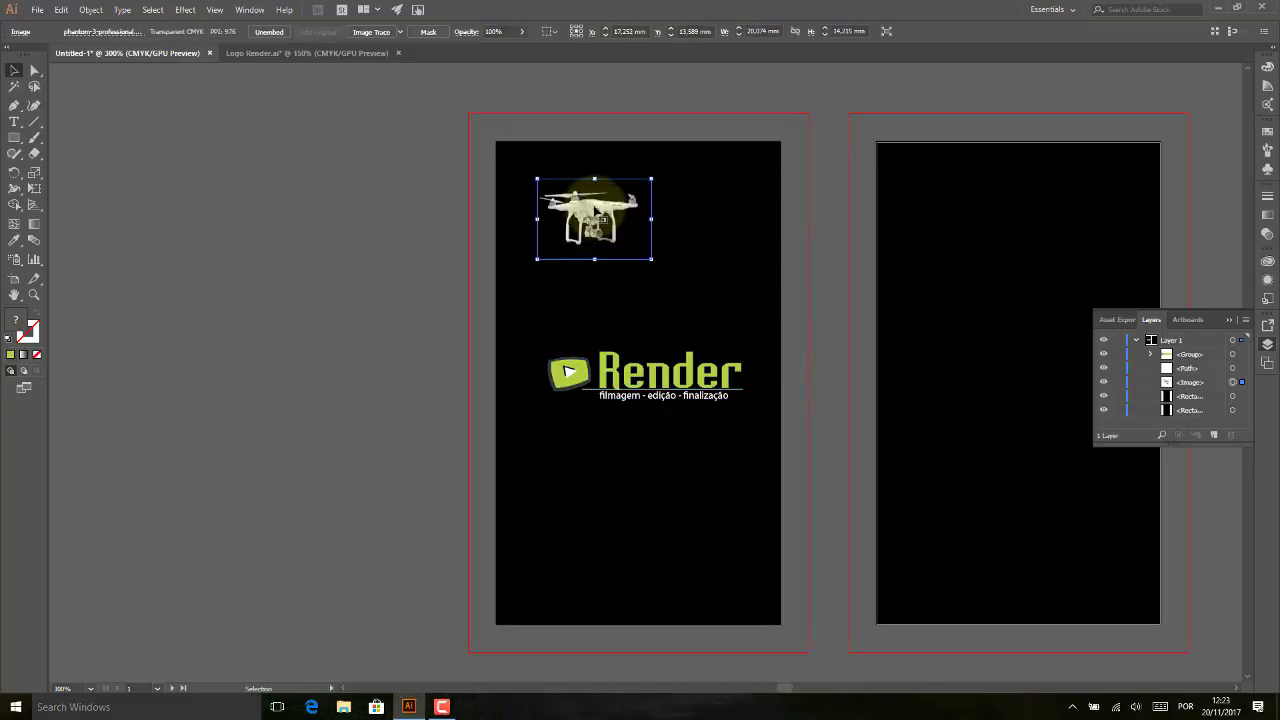
drag(597, 210, 641, 205)
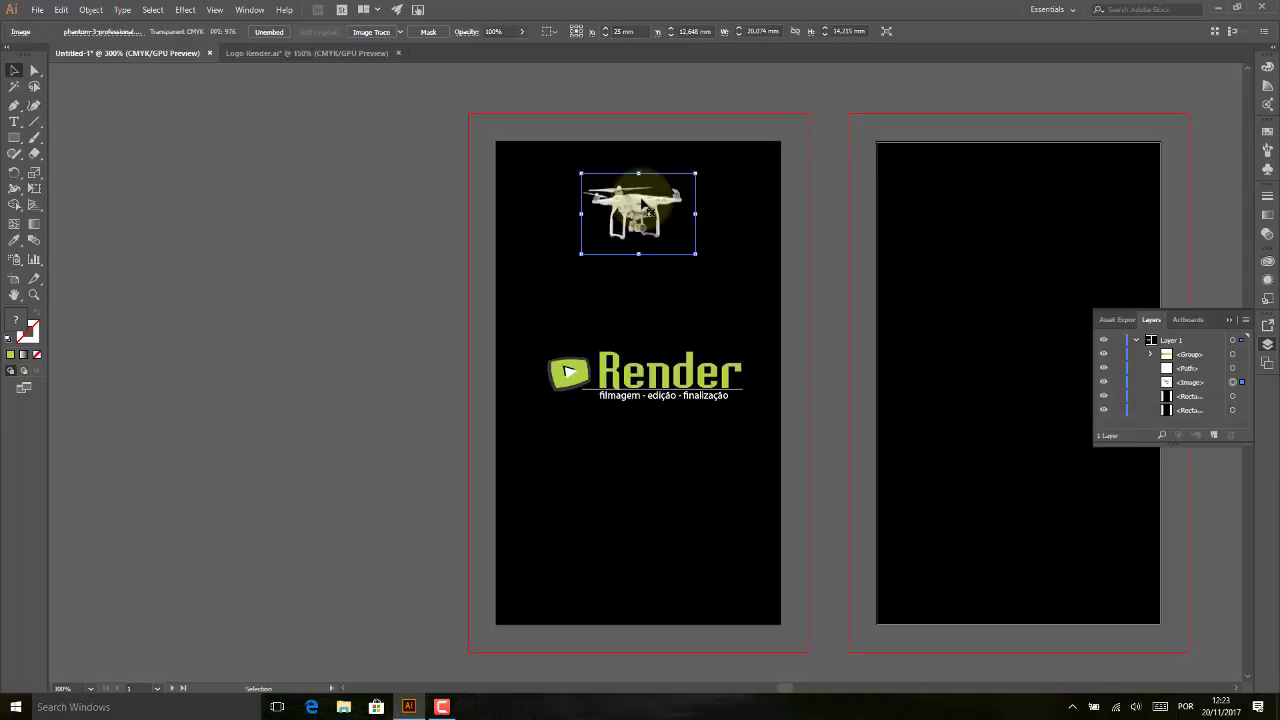
drag(641, 205, 971, 429)
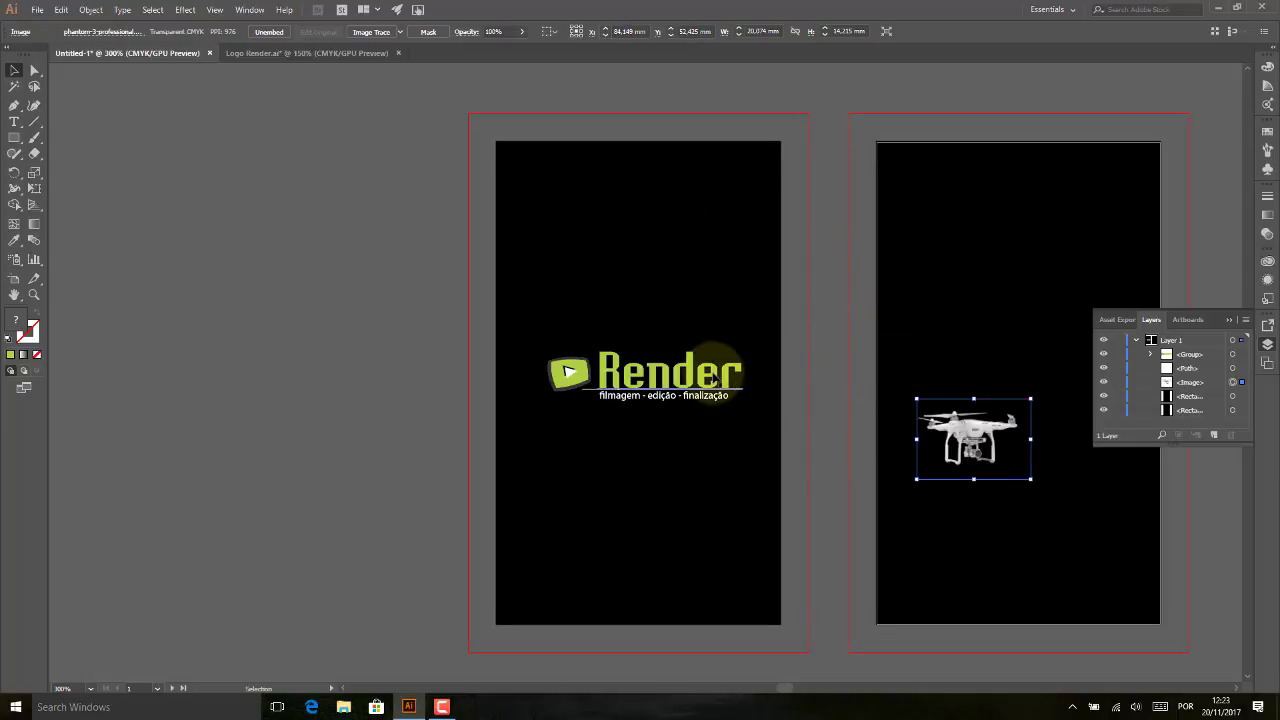
click(720, 383)
drag(719, 383, 717, 390)
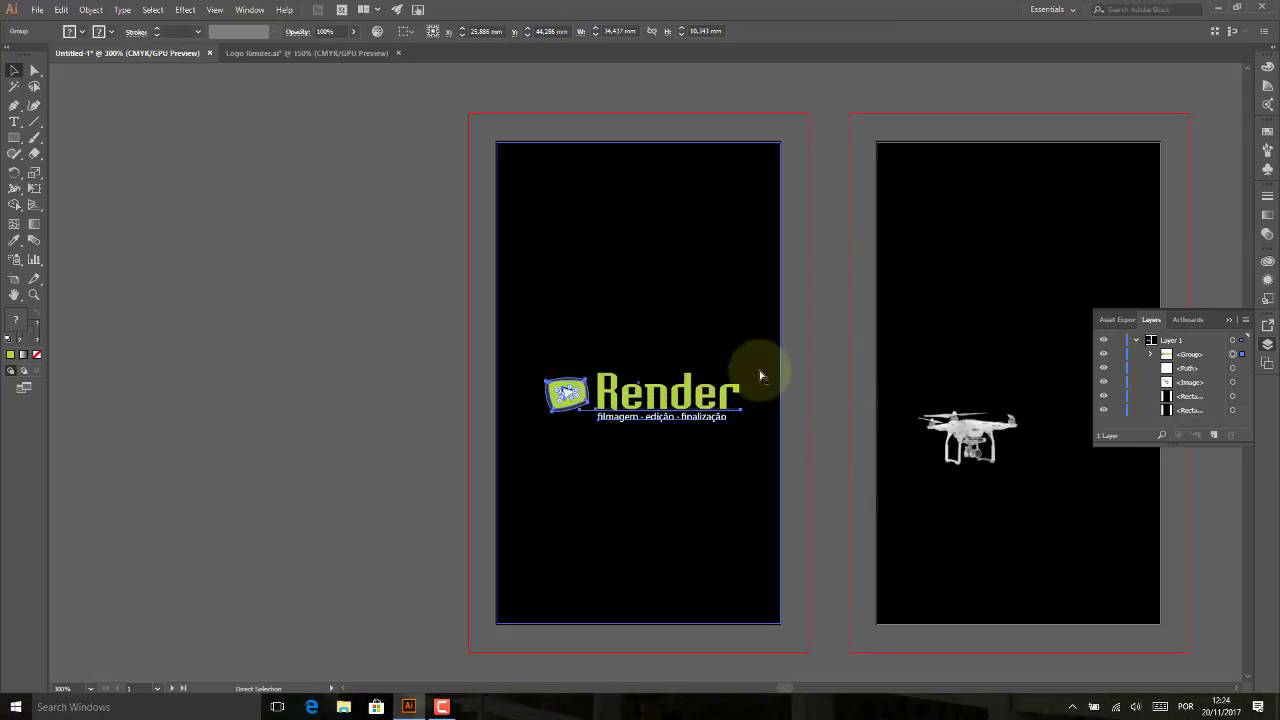
Hide both black Rectangle layers and move the Render logo to X 27.832, Y 42.38 mm.
click(1103, 396)
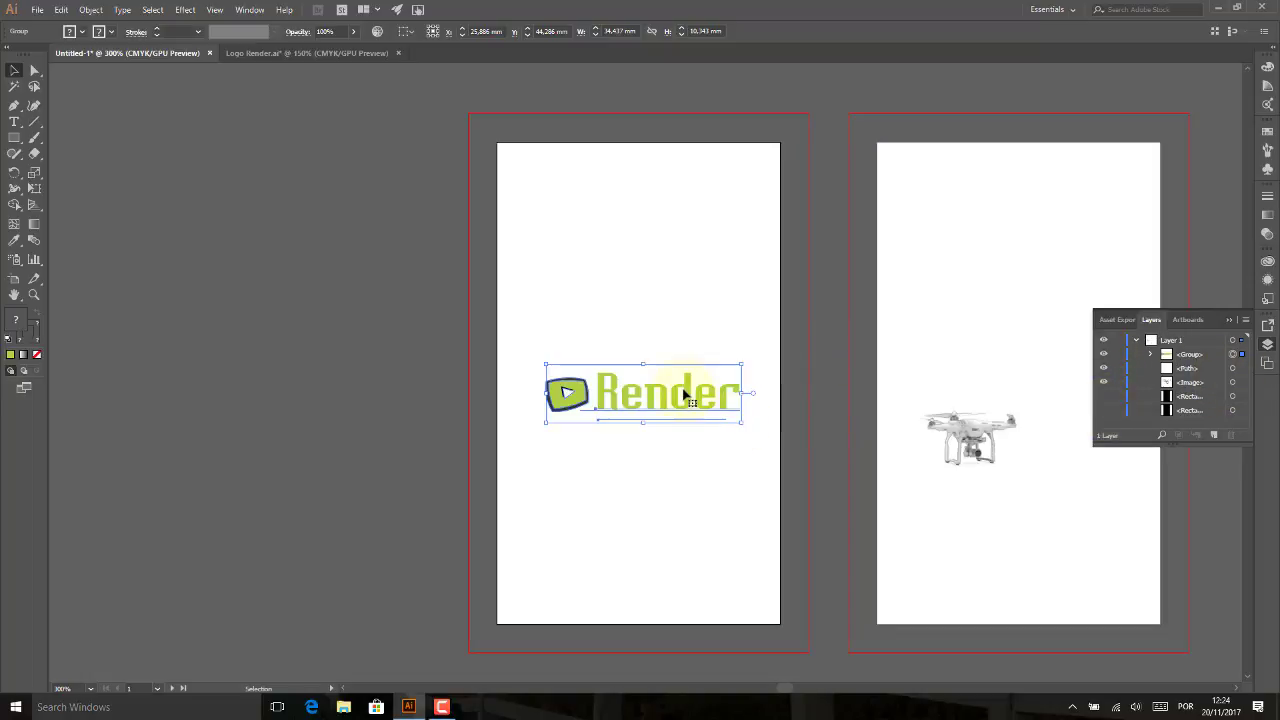
drag(686, 395, 694, 381)
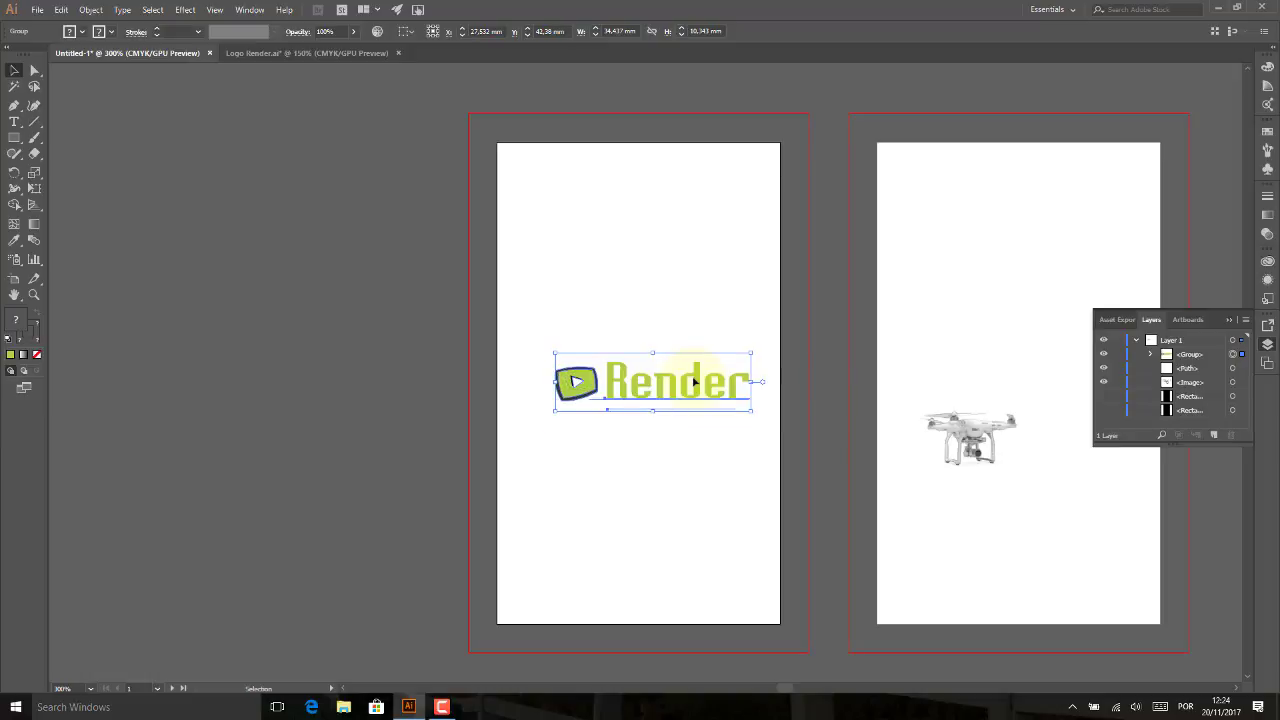
key(ctrl+plus)
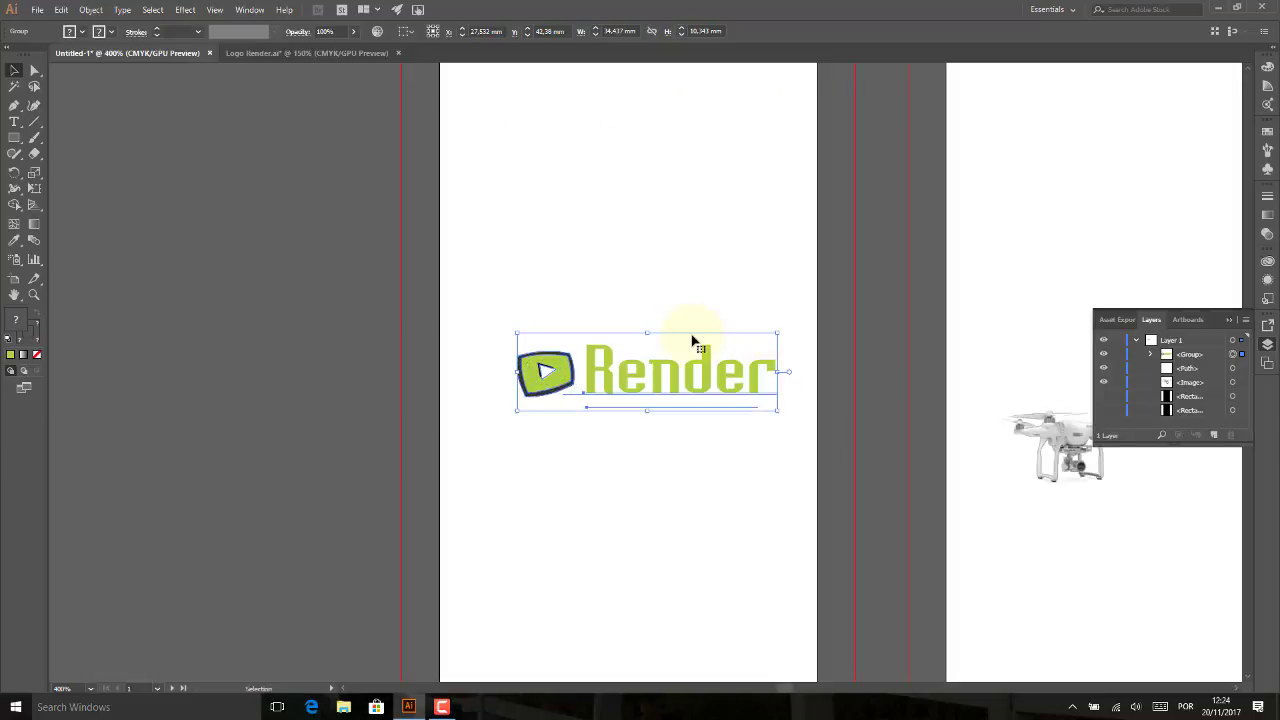
click(14, 70)
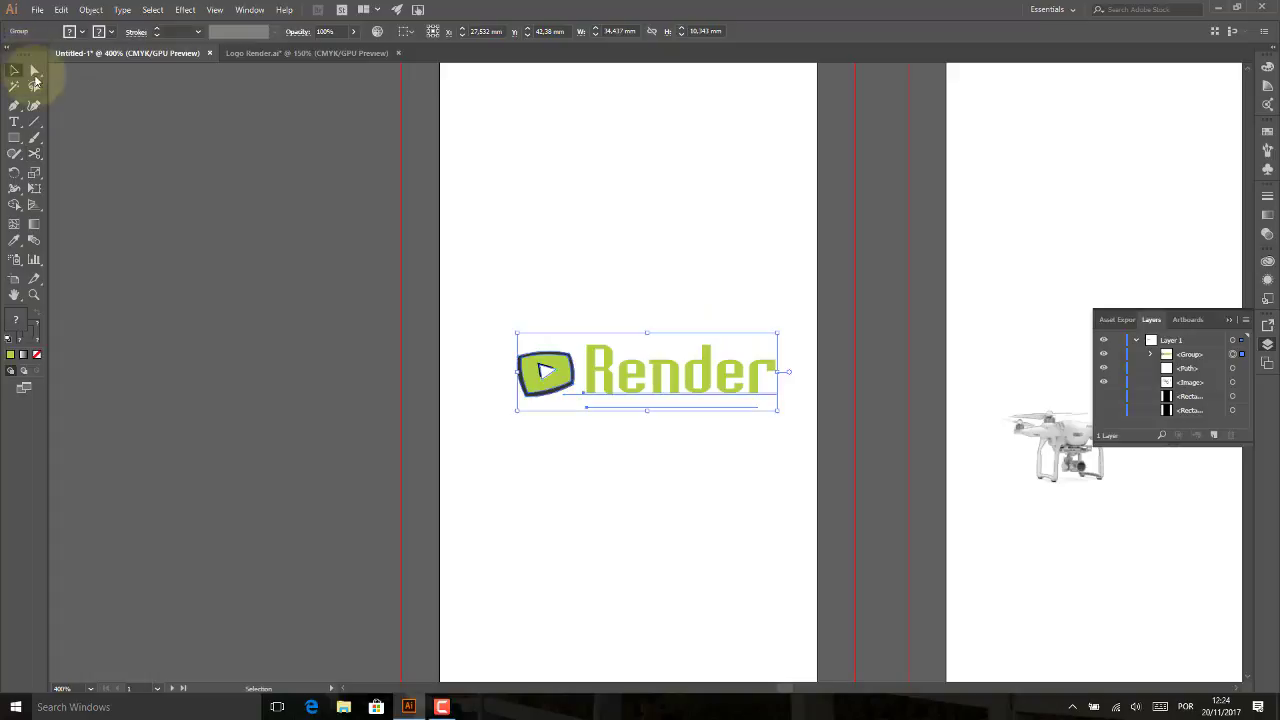
click(597, 358)
click(640, 375)
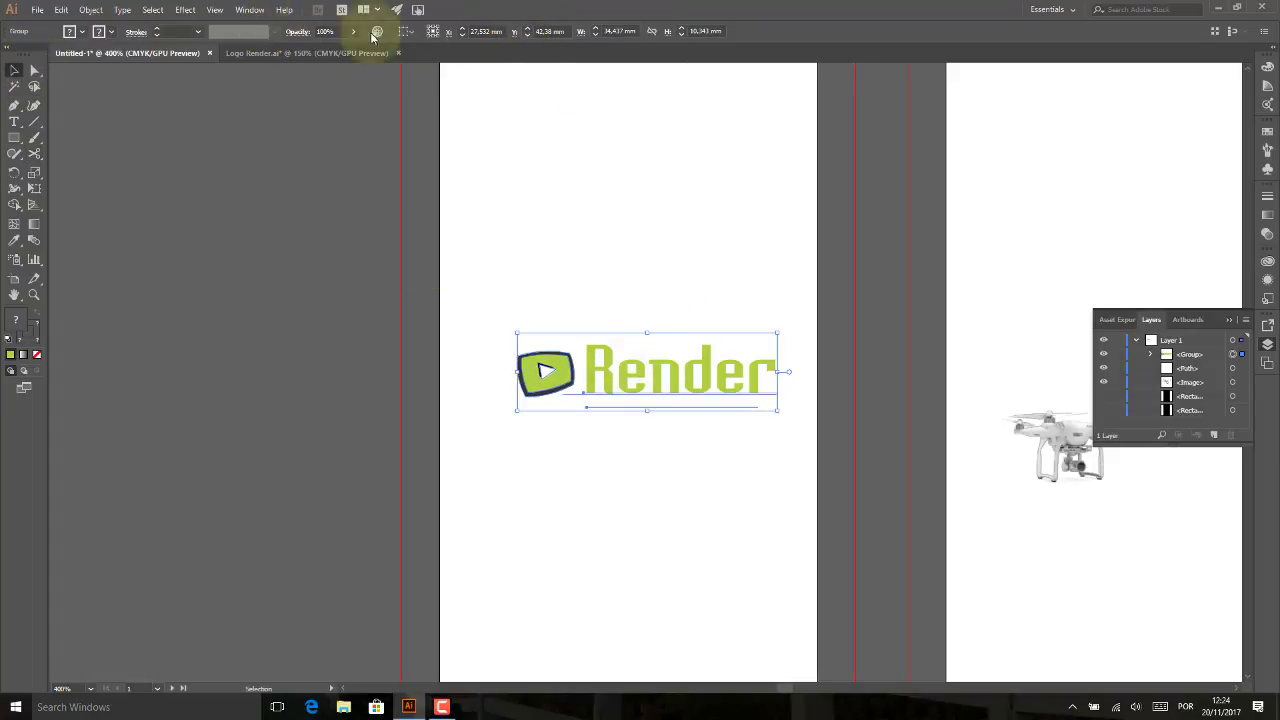
Show the Align panel with full options and set Align To to Align to Artboard.
click(249, 10)
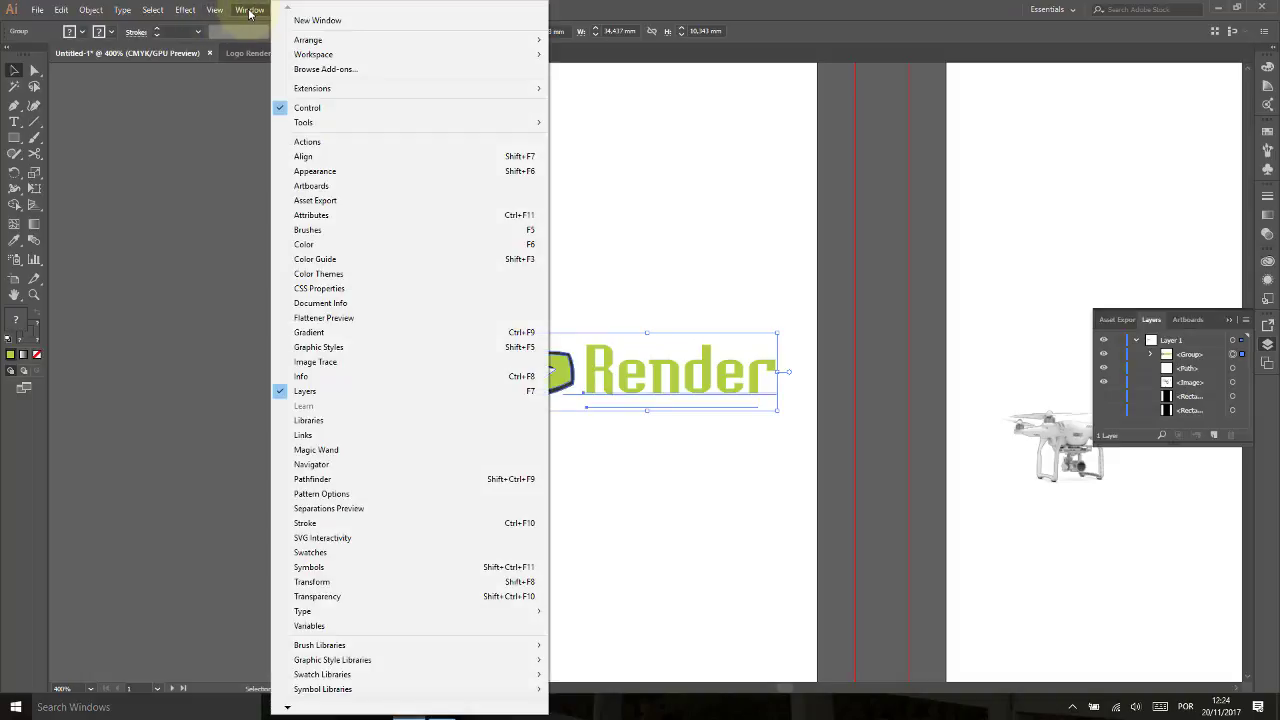
click(345, 156)
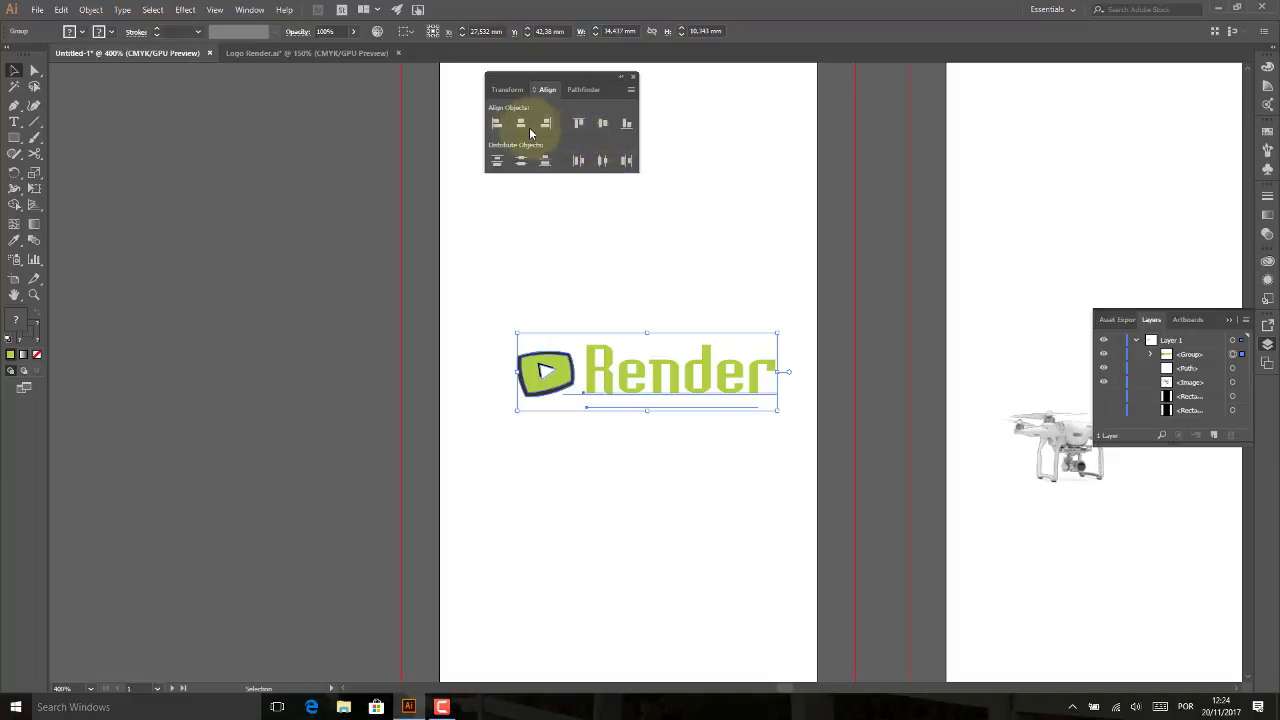
click(631, 91)
click(668, 94)
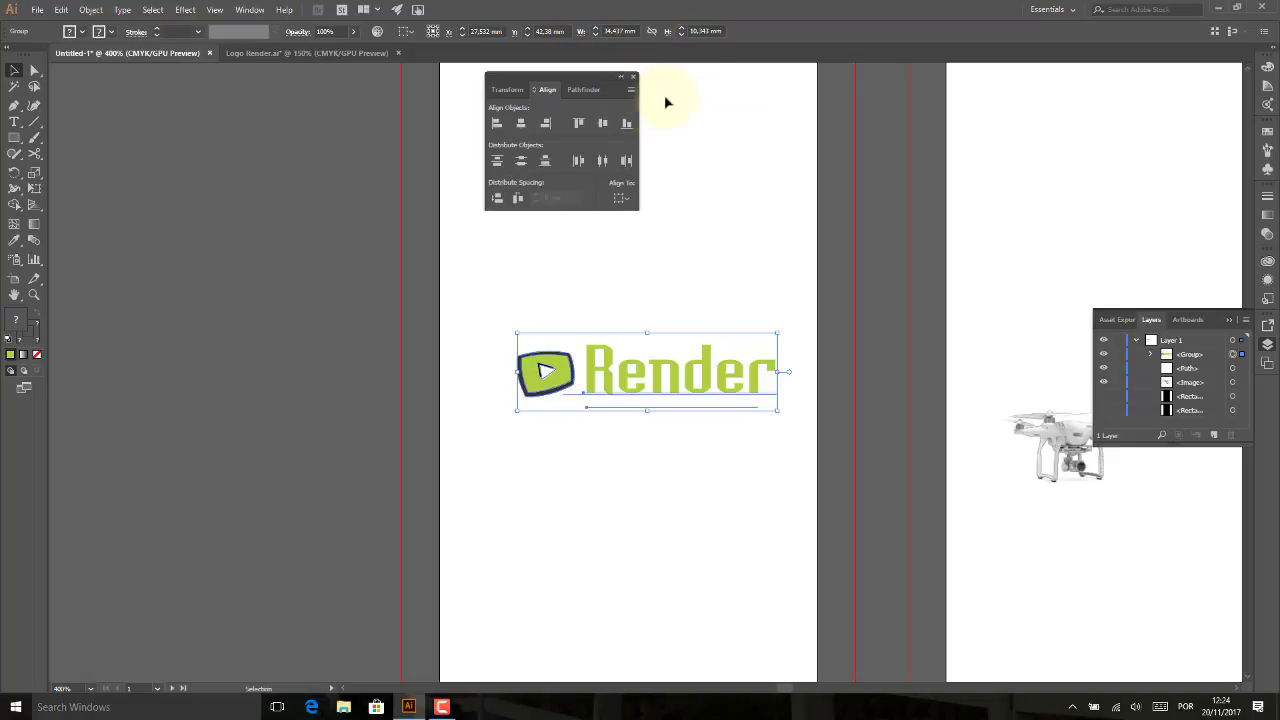
click(631, 200)
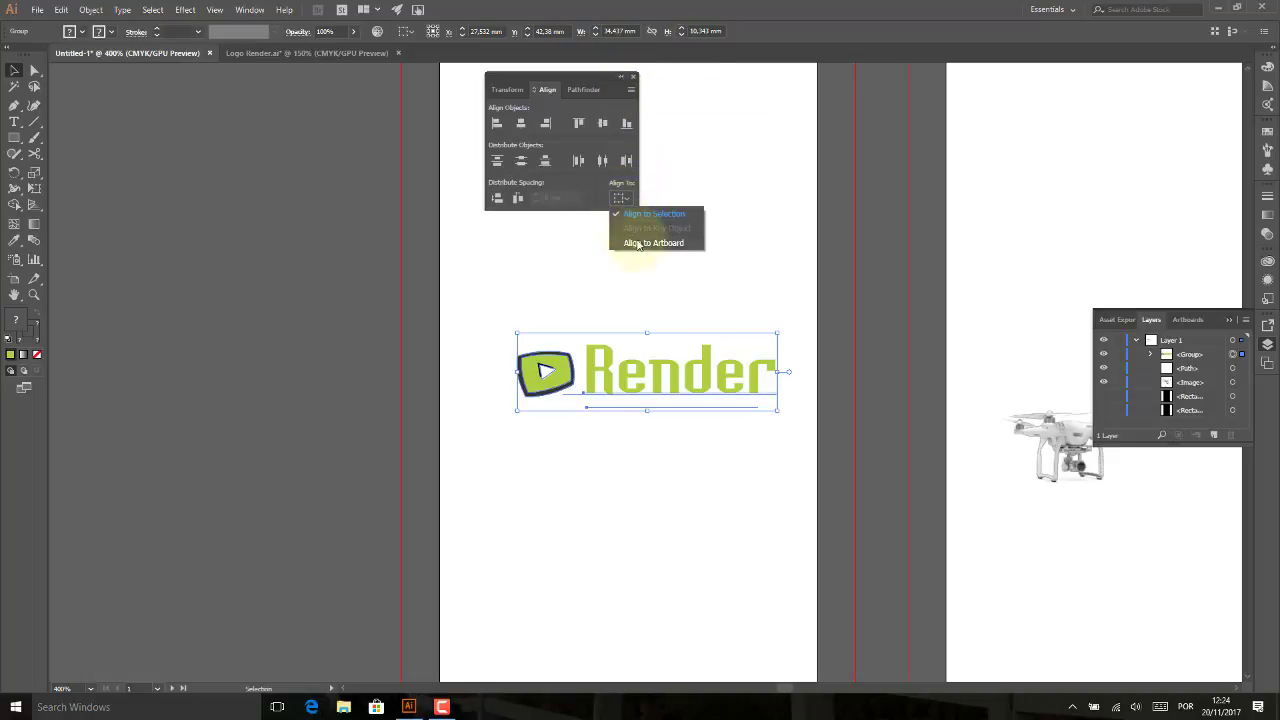
click(645, 243)
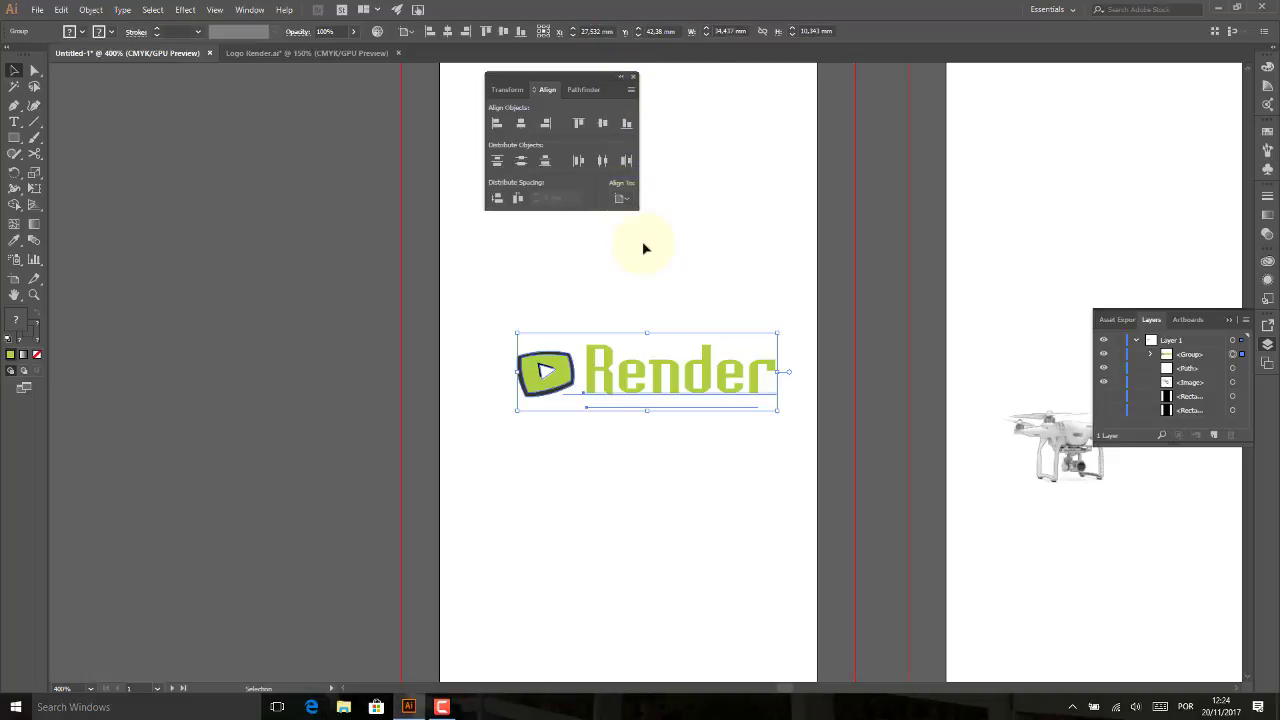
Centre the Render logo horizontally and vertically on the front artboard, then deselect and fit both artboards.
click(520, 123)
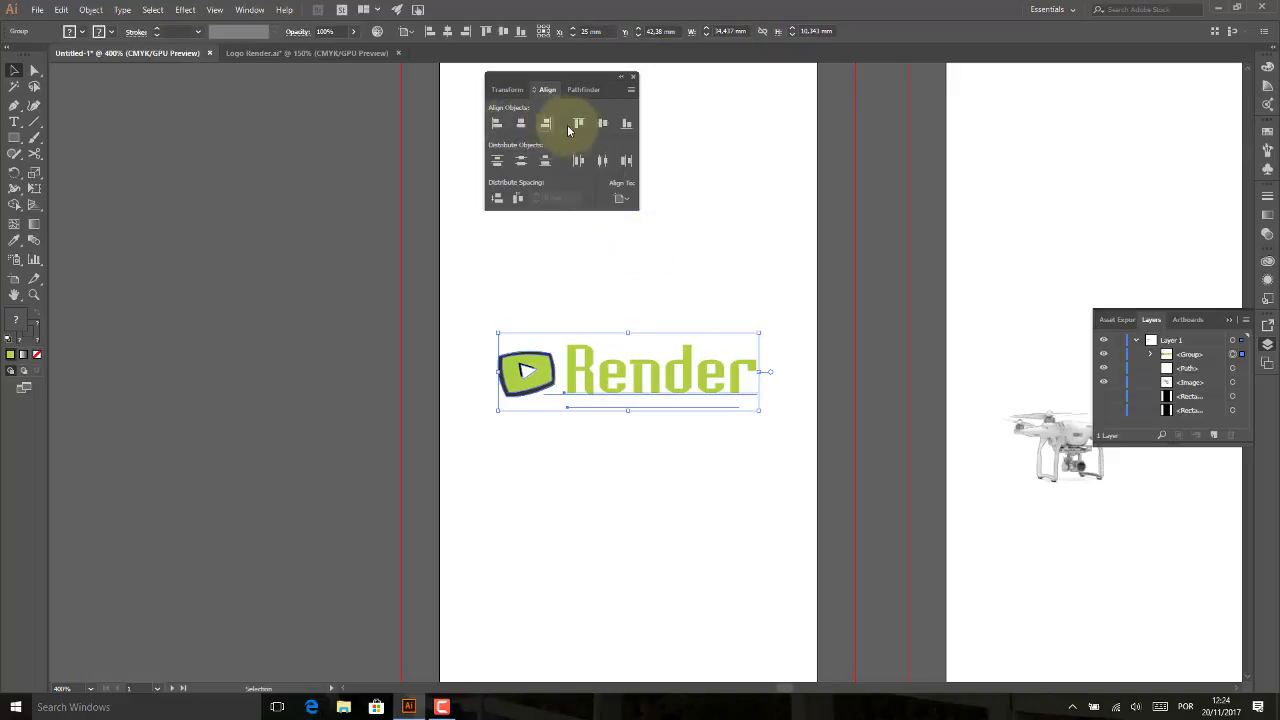
click(602, 124)
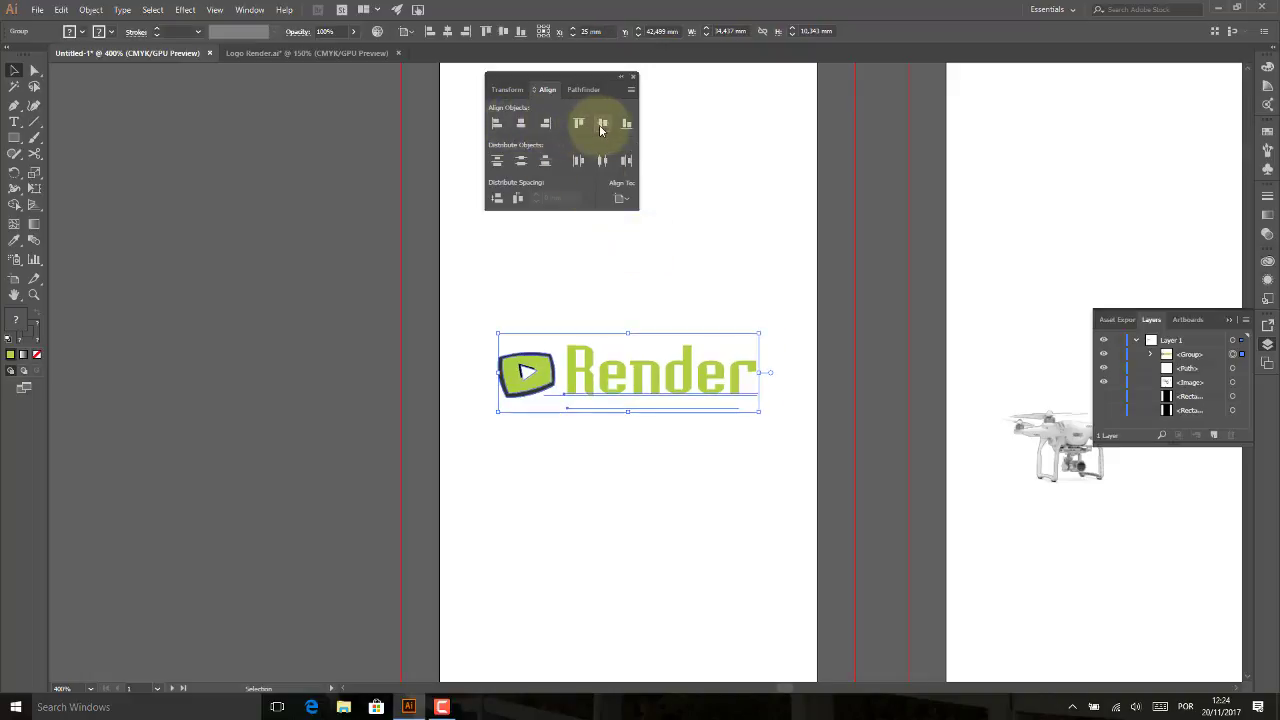
click(624, 200)
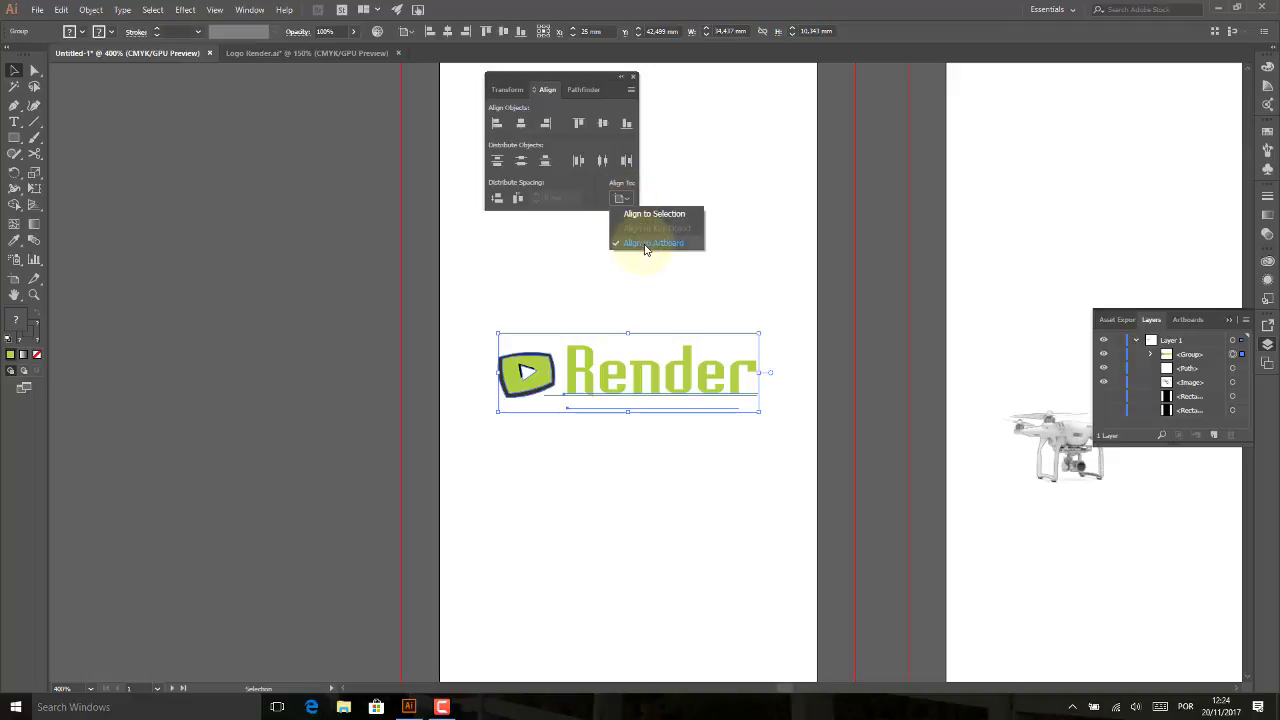
click(620, 198)
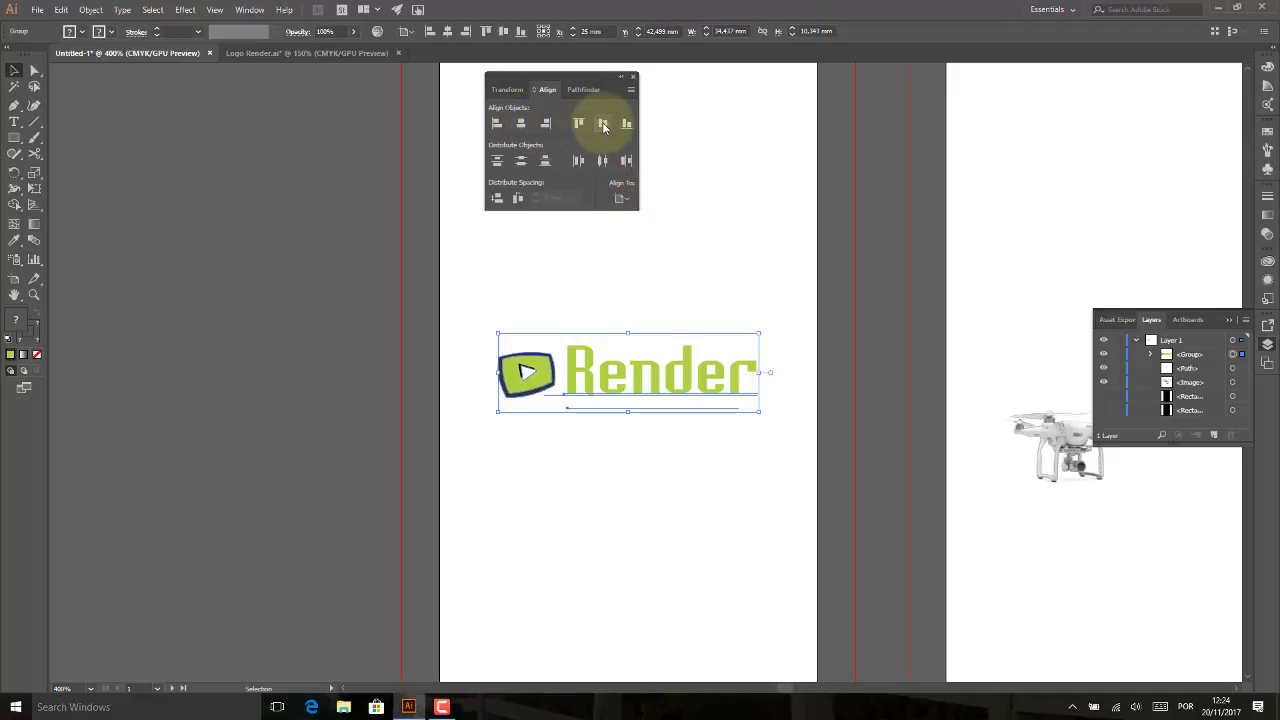
click(829, 177)
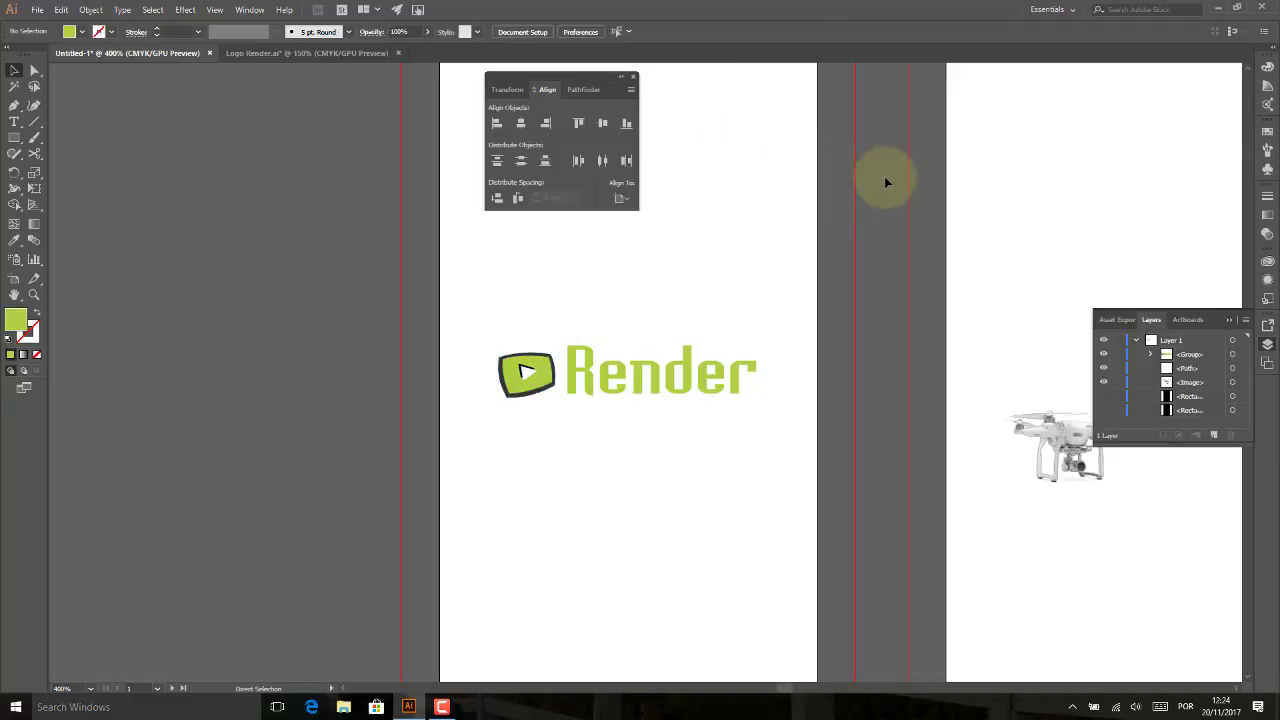
key(ctrl+alt+0)
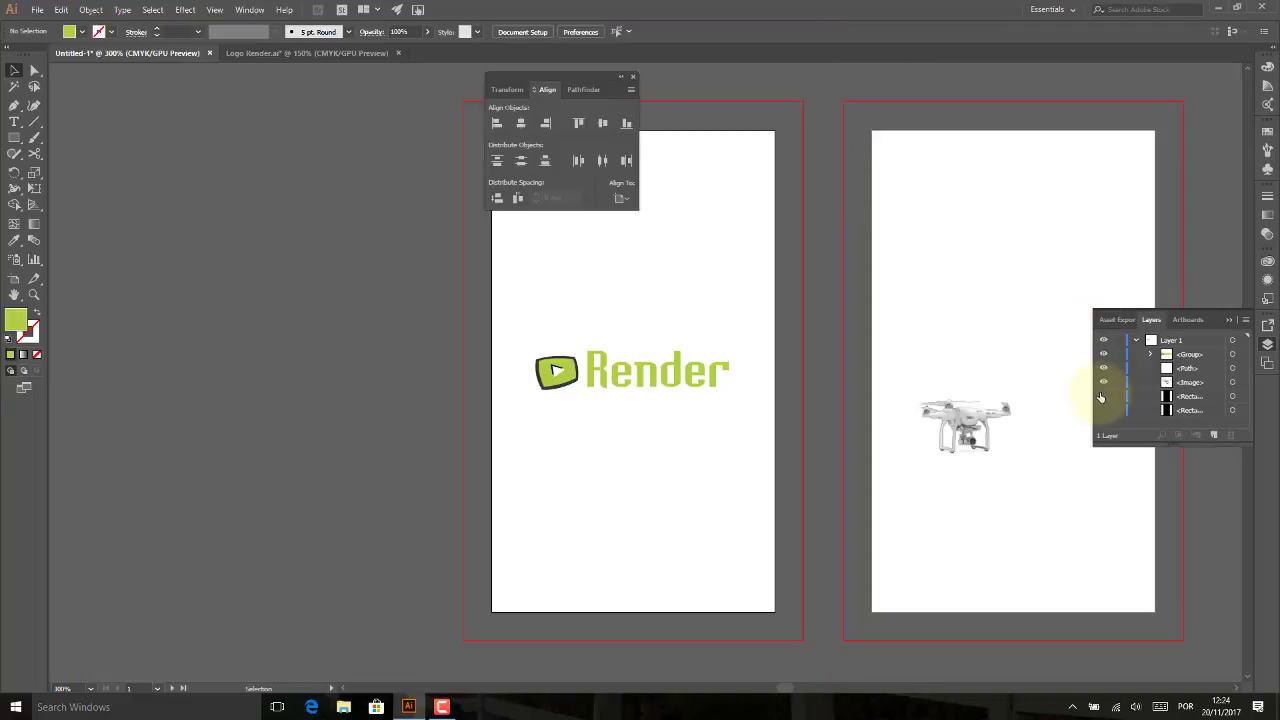
Show both black background rectangles again and move the Align panel to the upper left.
click(1103, 396)
click(1103, 410)
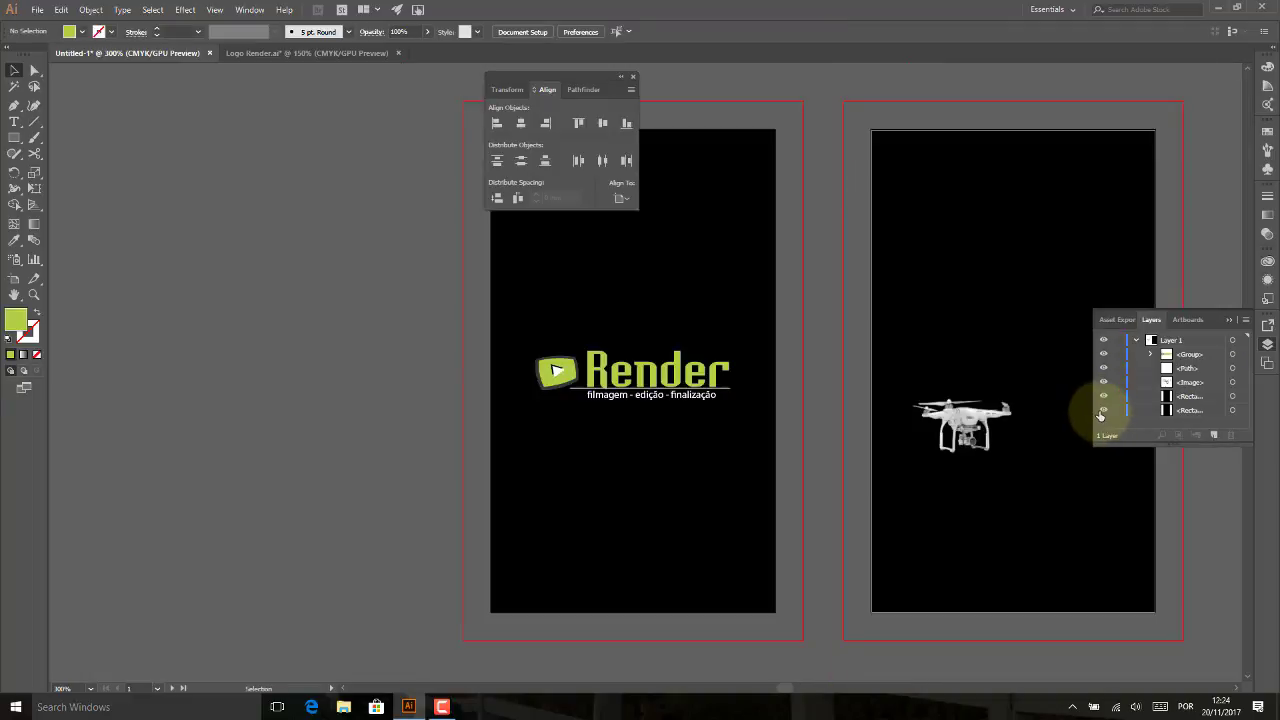
drag(604, 80, 381, 70)
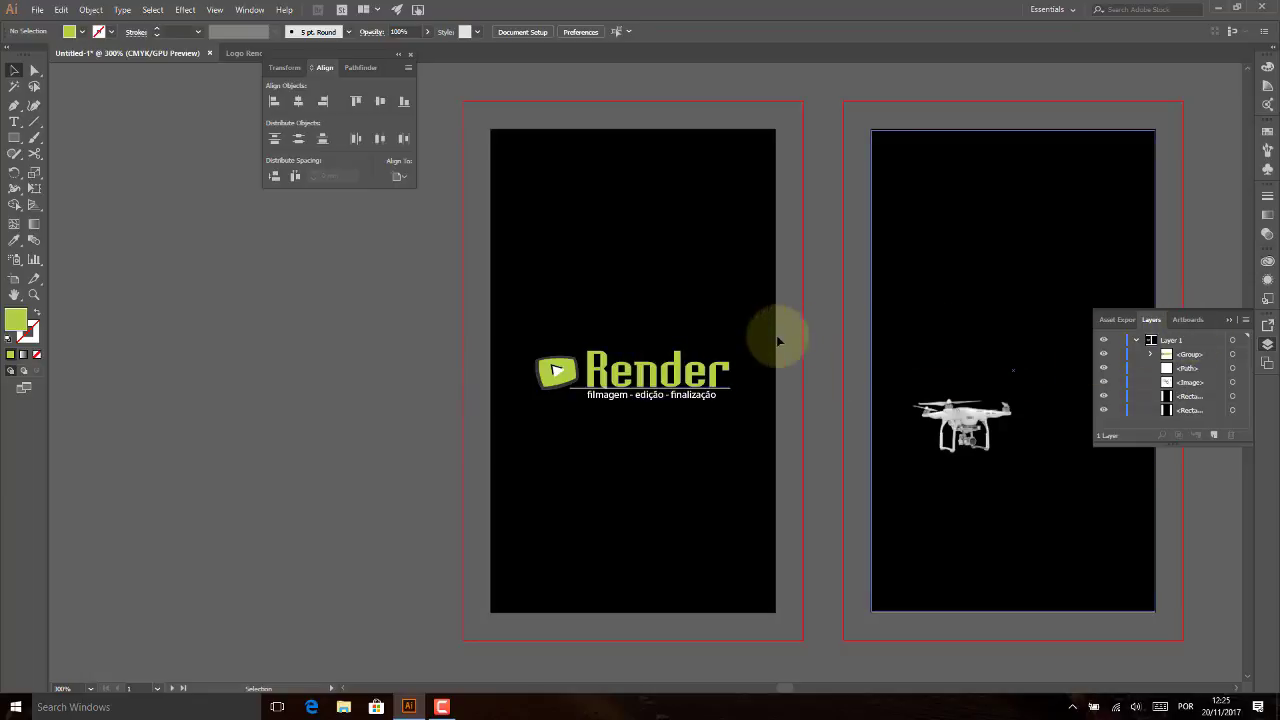
drag(871, 329, 571, 330)
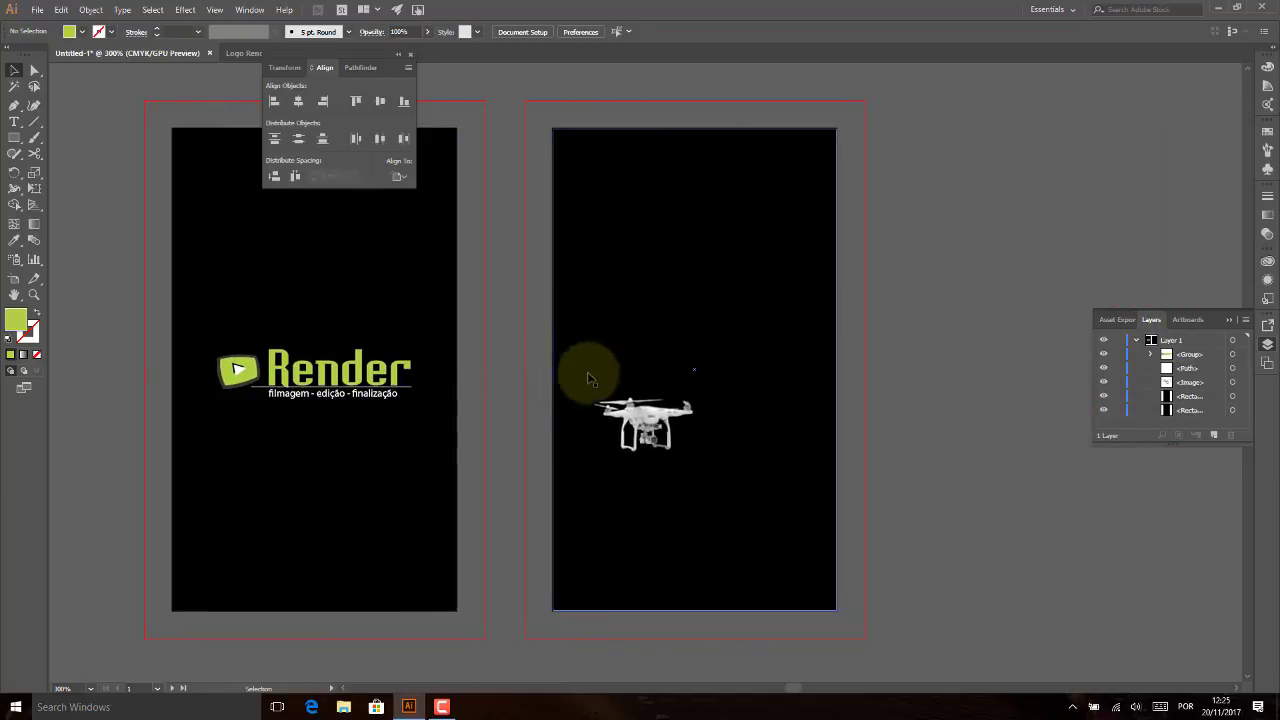
Centre the drone horizontally on the back artboard, align it to the top, and nudge it down.
click(627, 424)
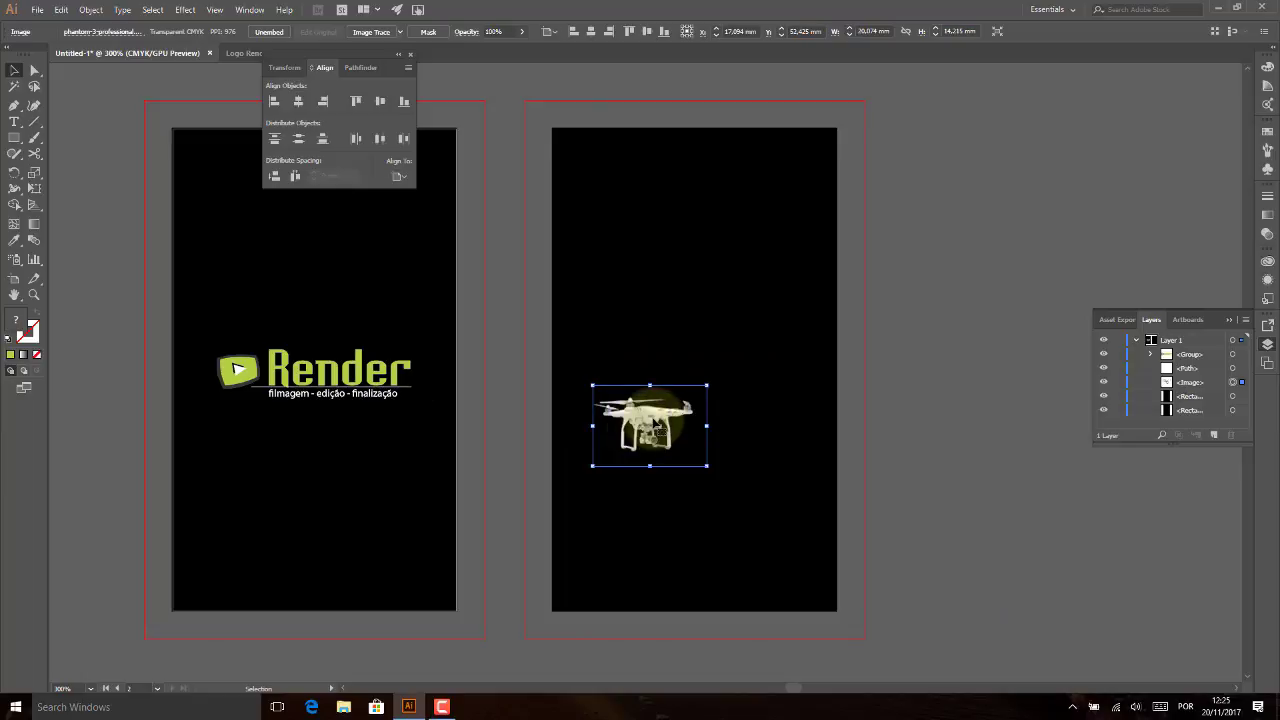
click(398, 176)
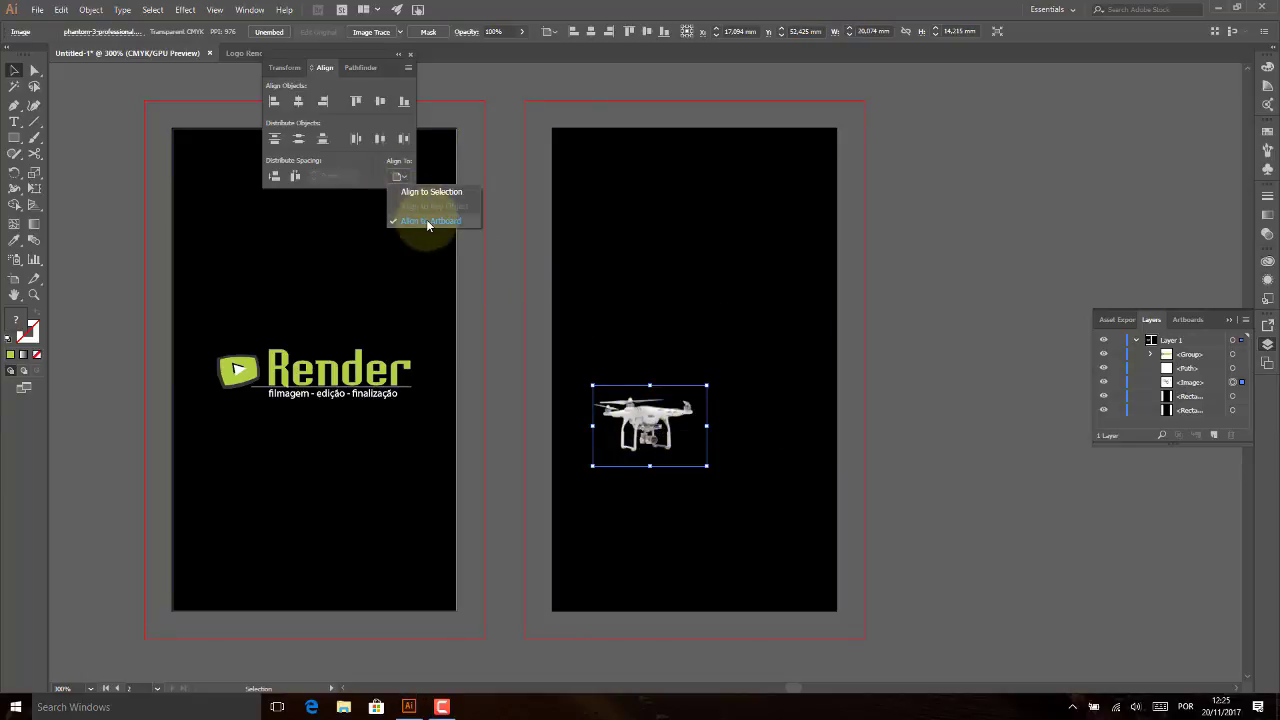
click(427, 221)
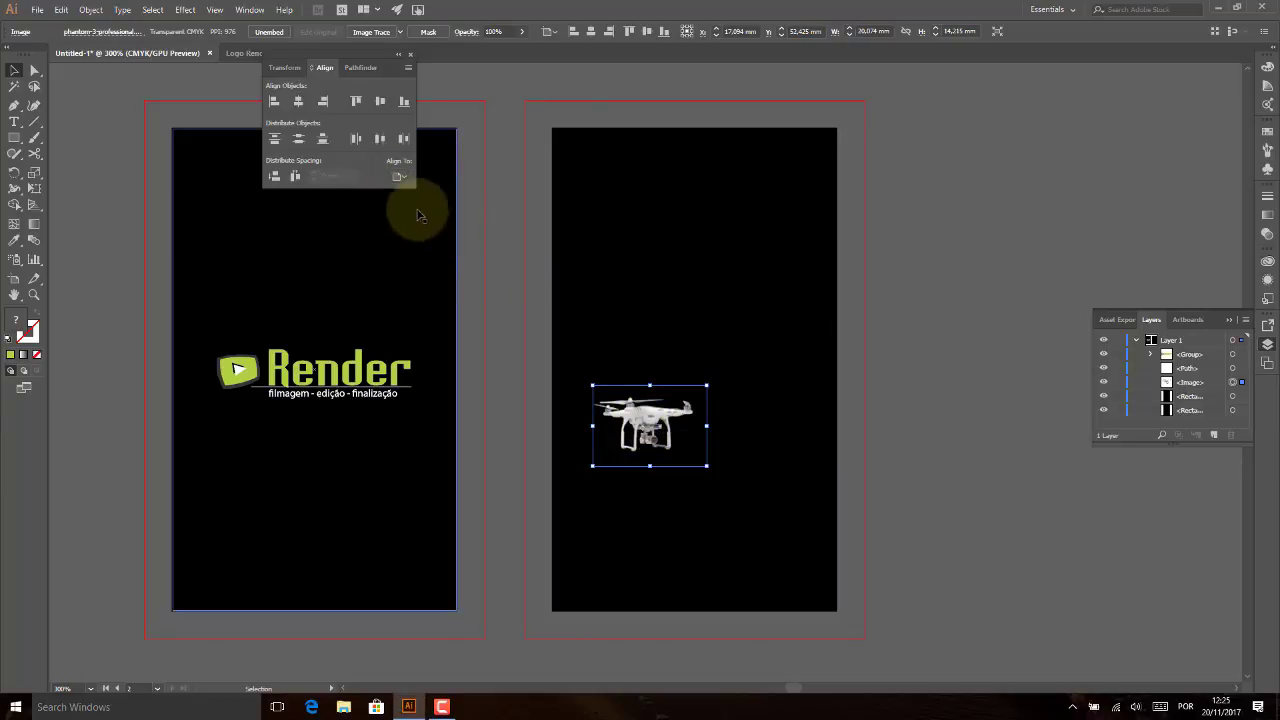
click(298, 101)
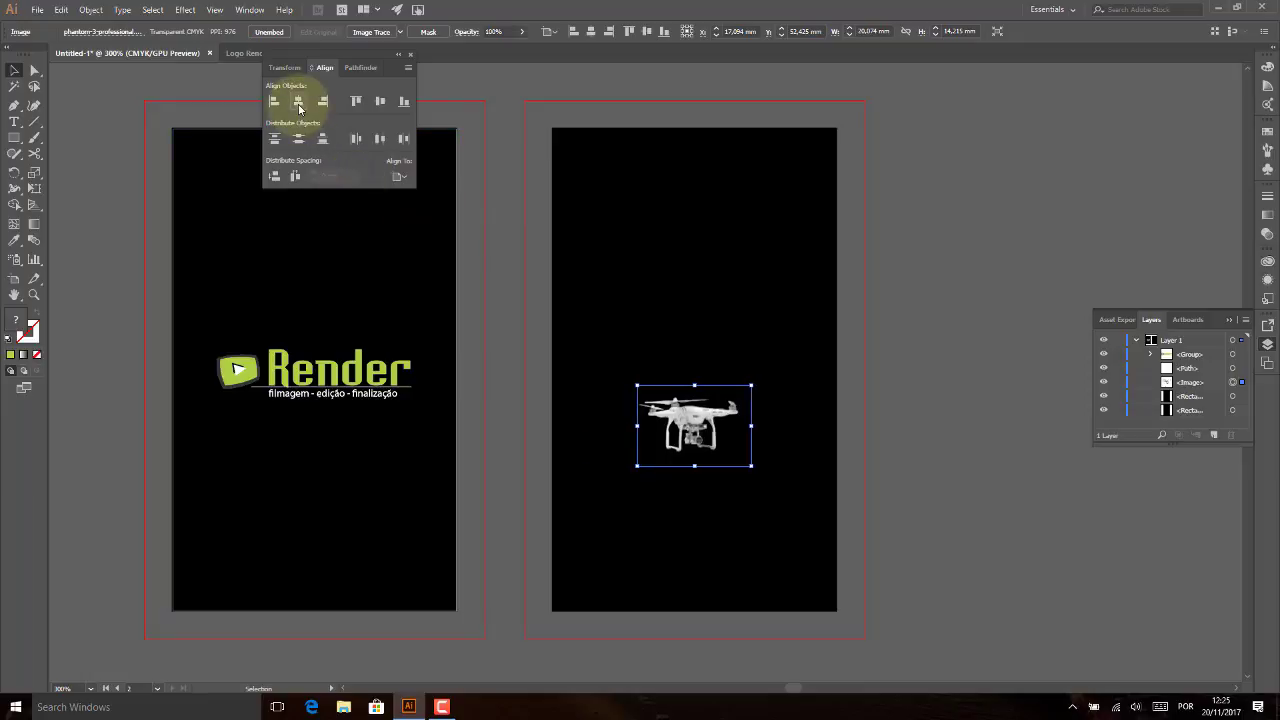
click(380, 101)
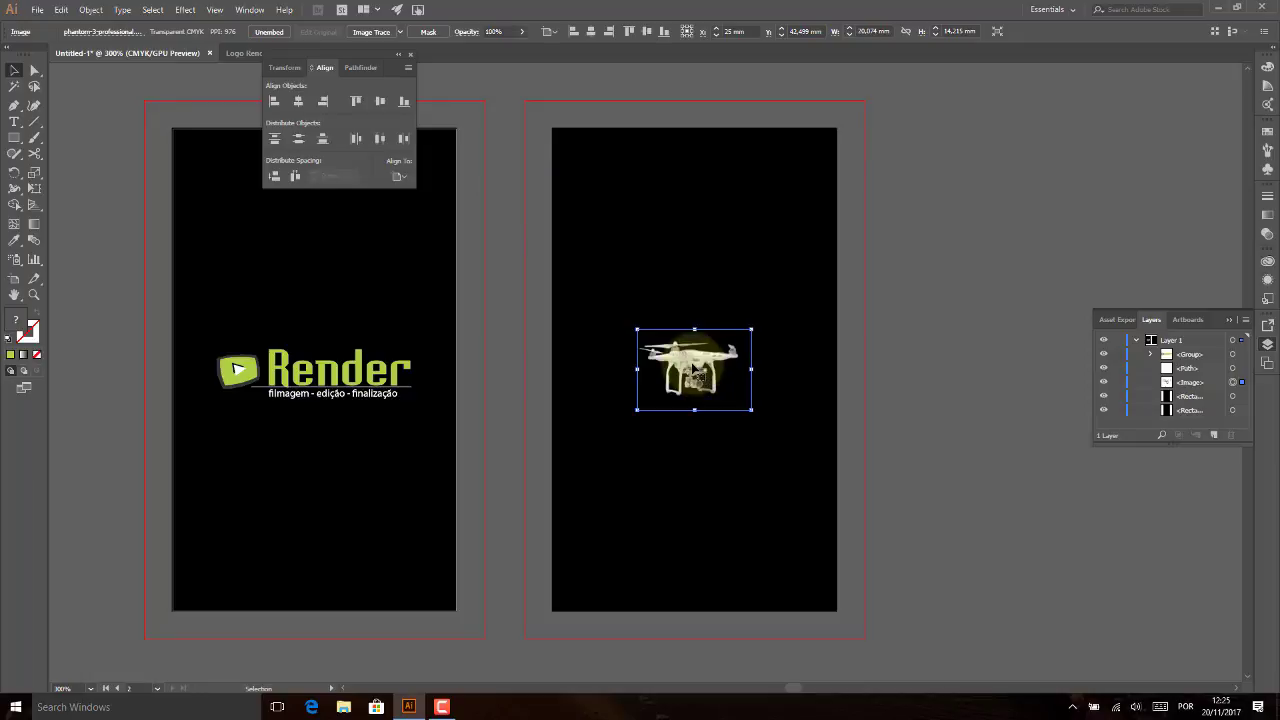
drag(694, 370, 694, 182)
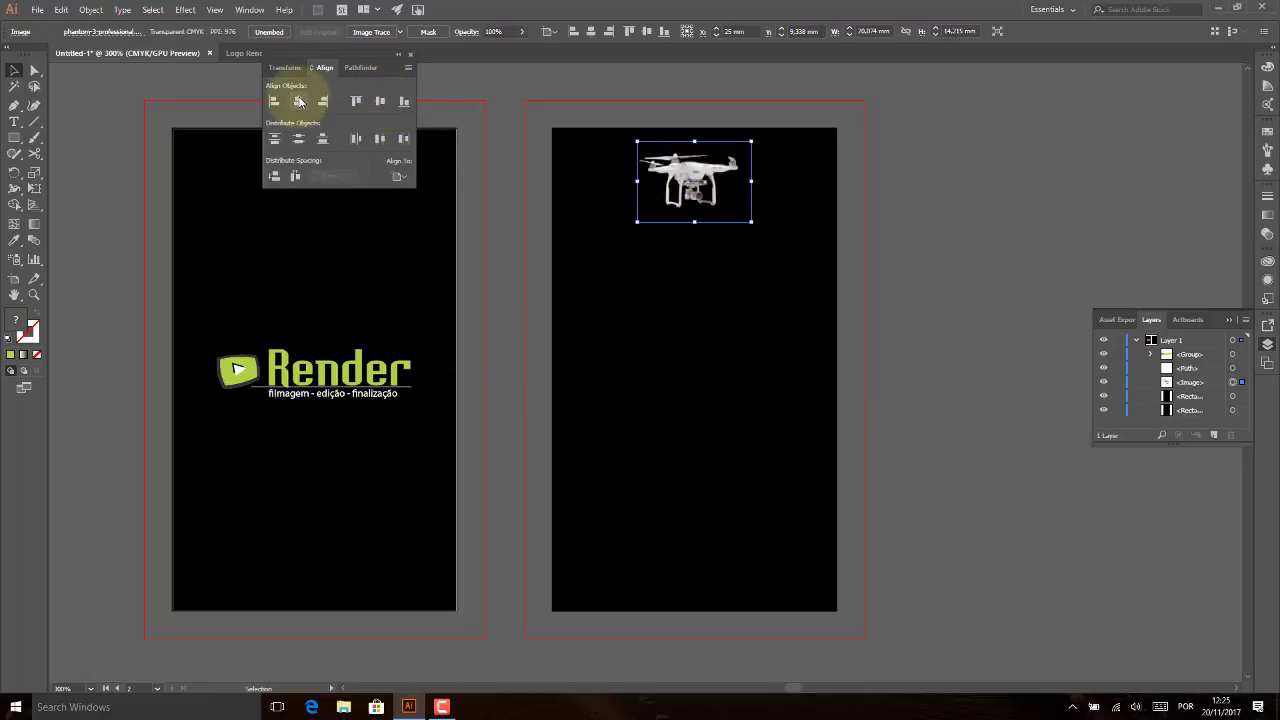
click(357, 103)
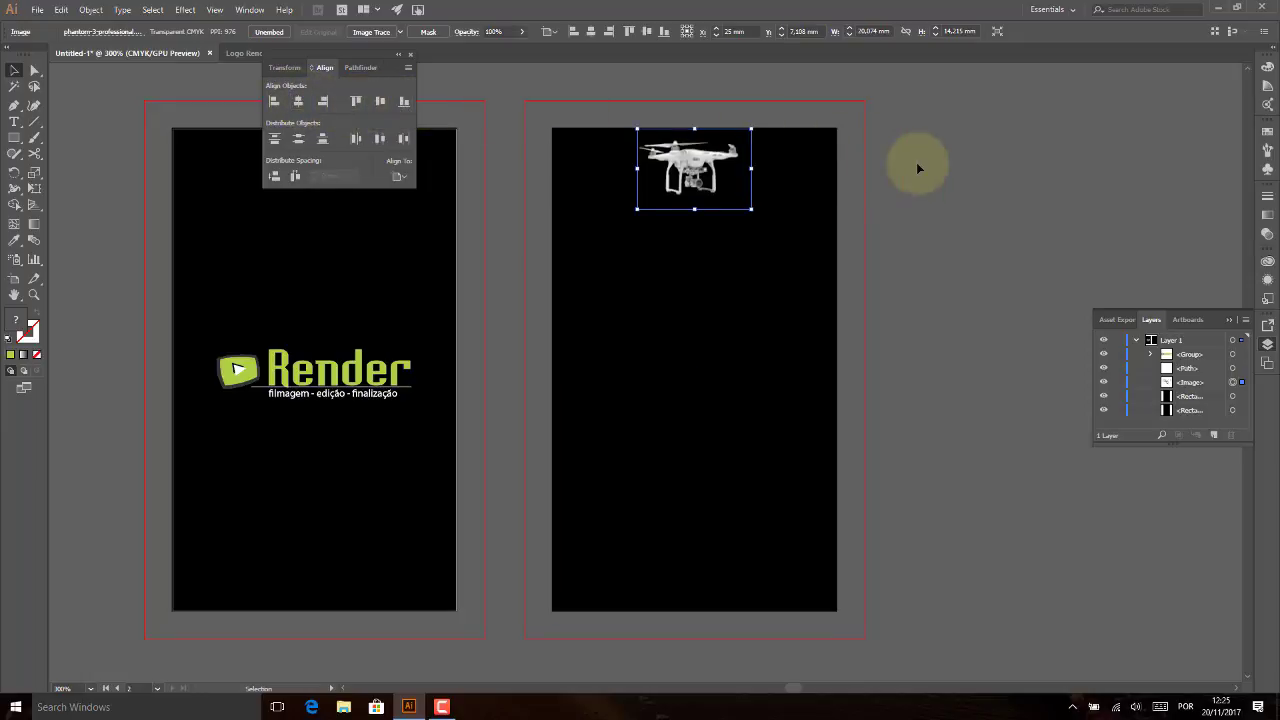
key(Down)
key(Down)
key(Down)
key(Down)
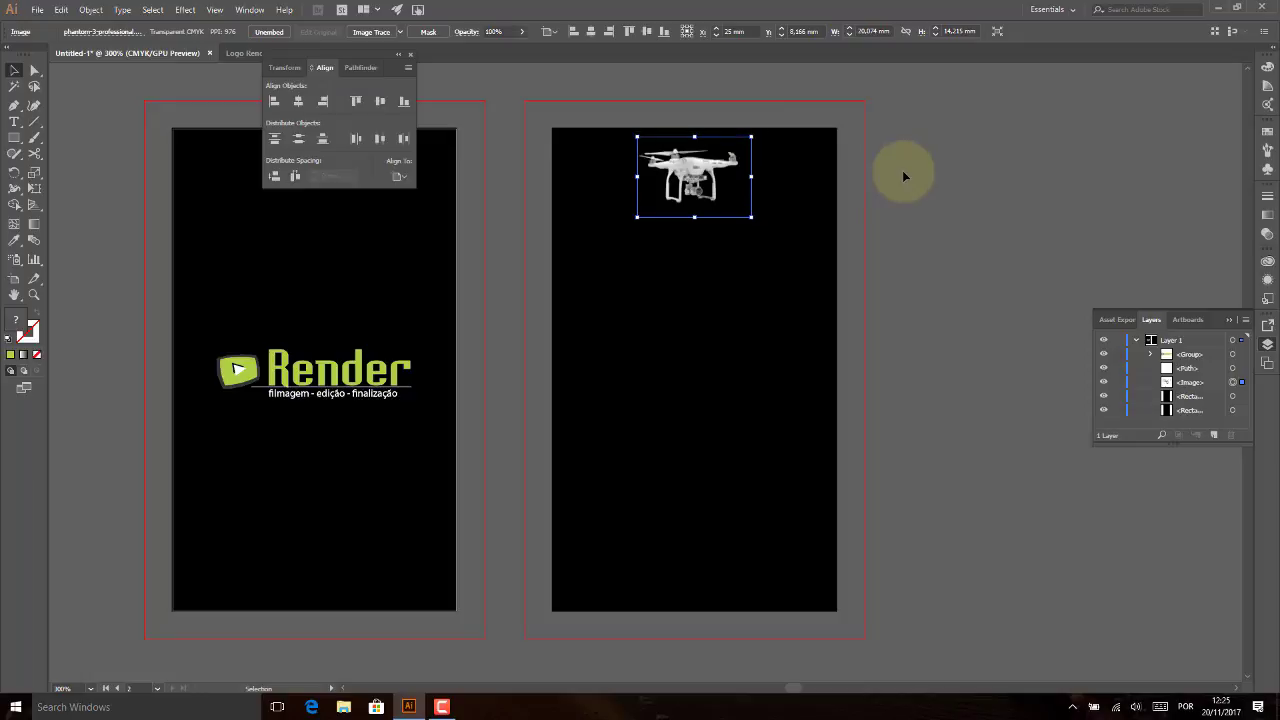
click(922, 182)
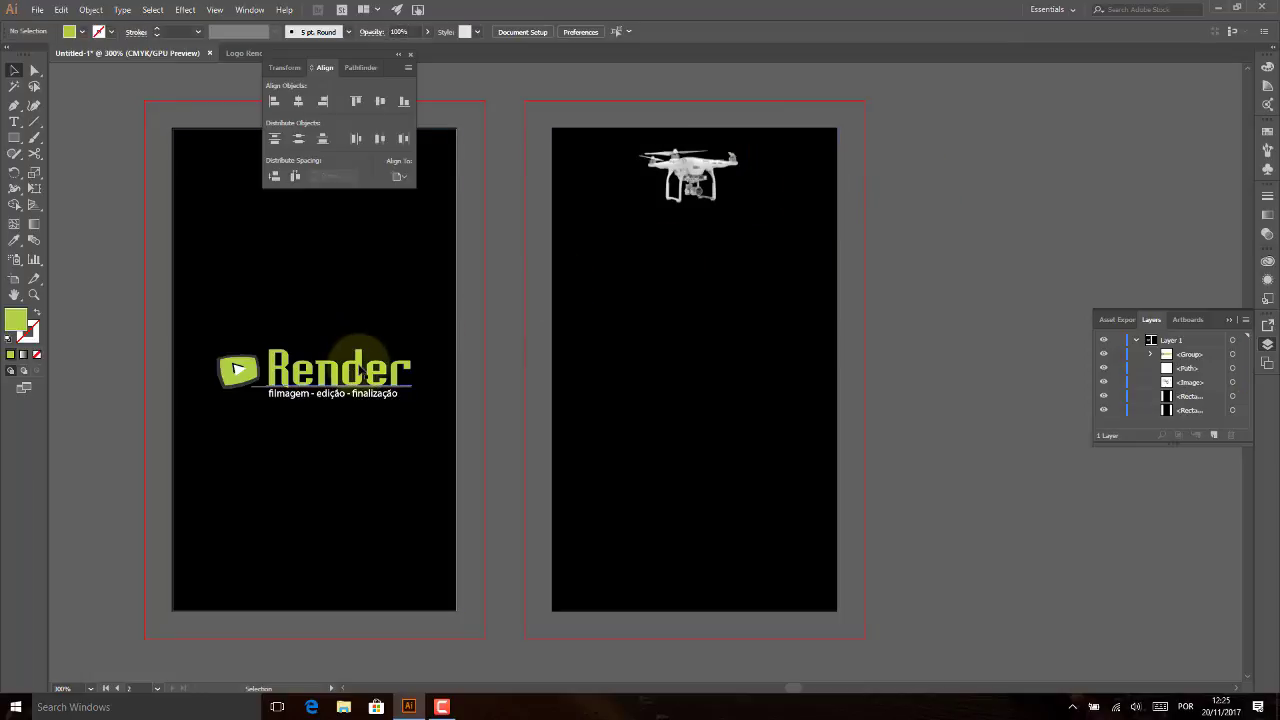
Place whatsapp-transparente.png and facebook-icon-3.png using File > Place.
click(305, 368)
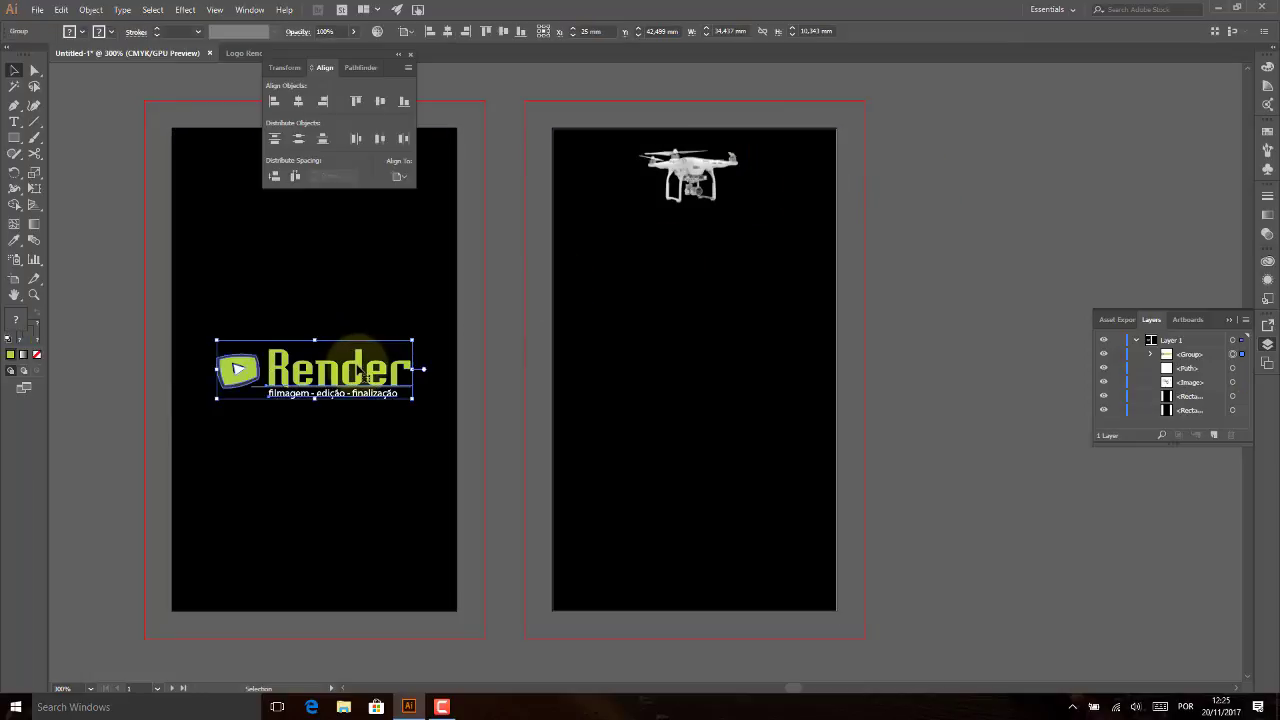
click(530, 357)
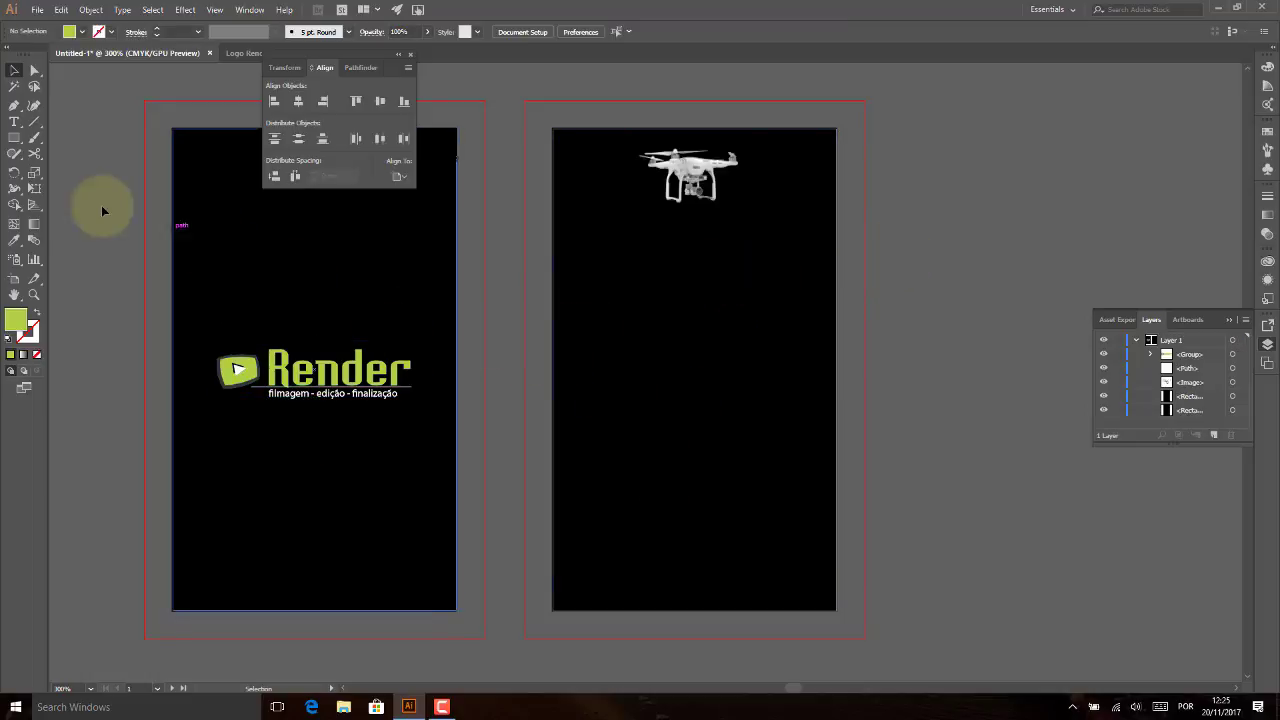
click(14, 121)
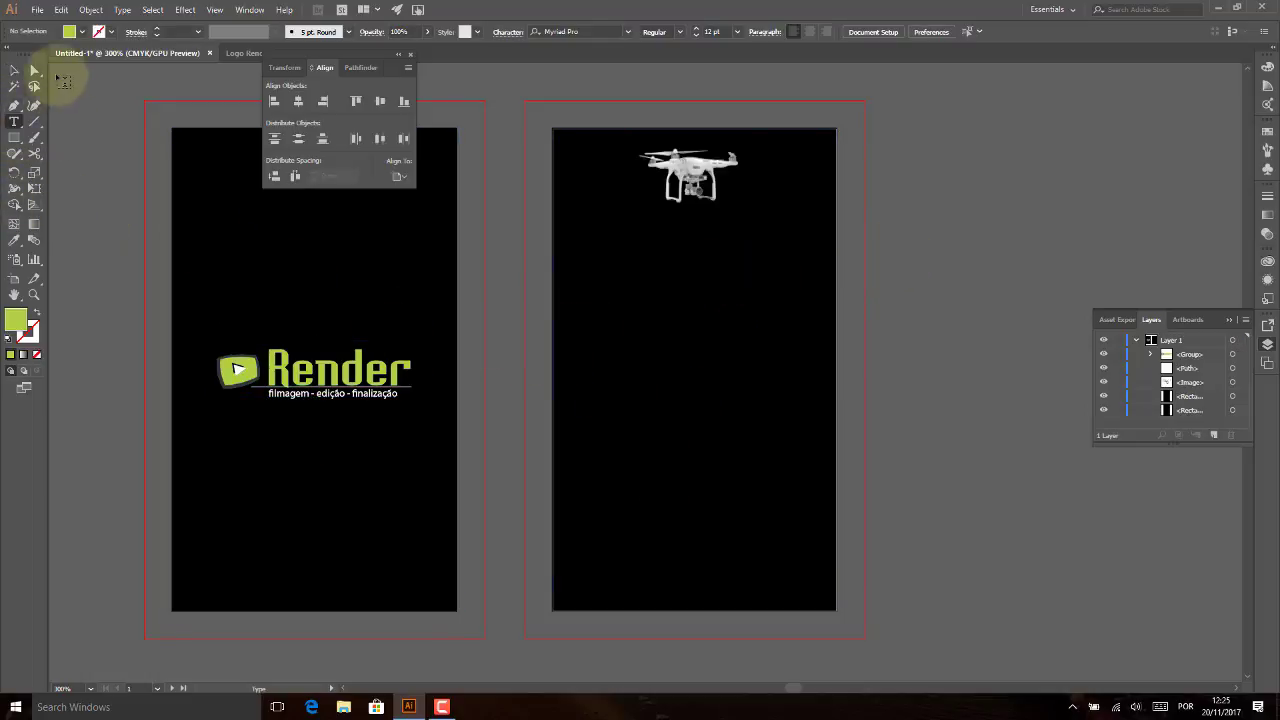
click(14, 70)
click(37, 9)
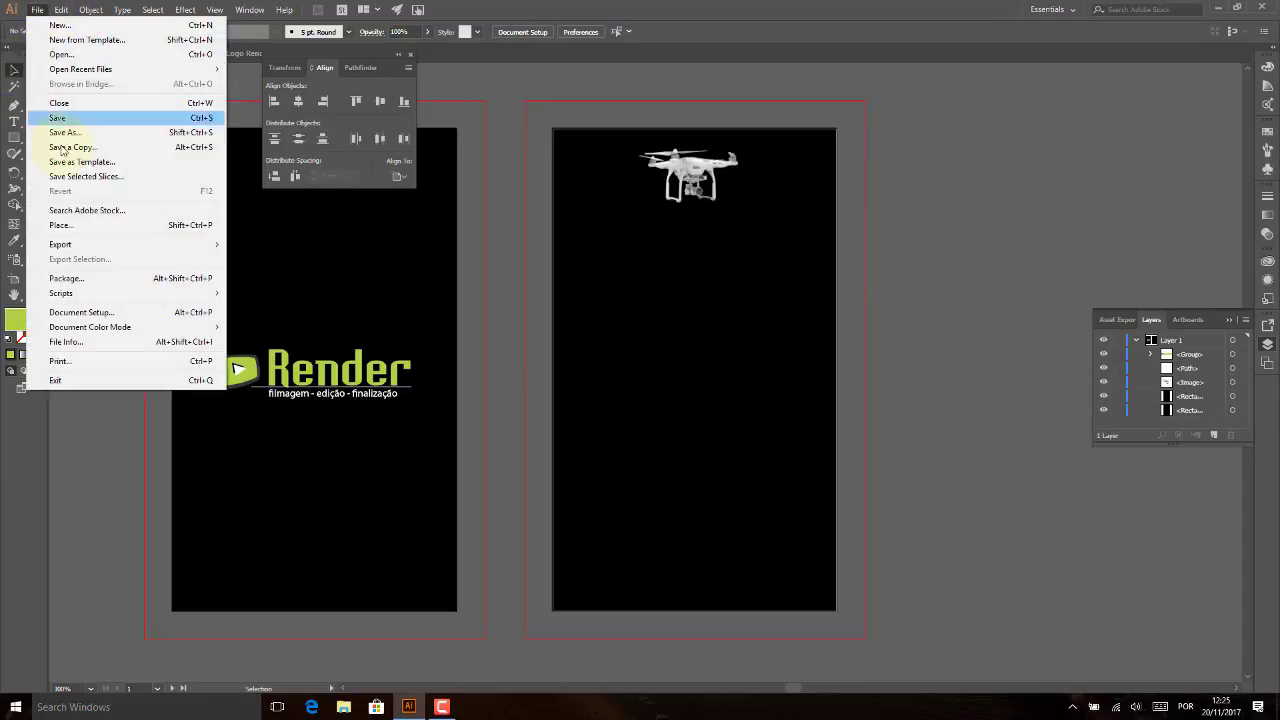
click(84, 224)
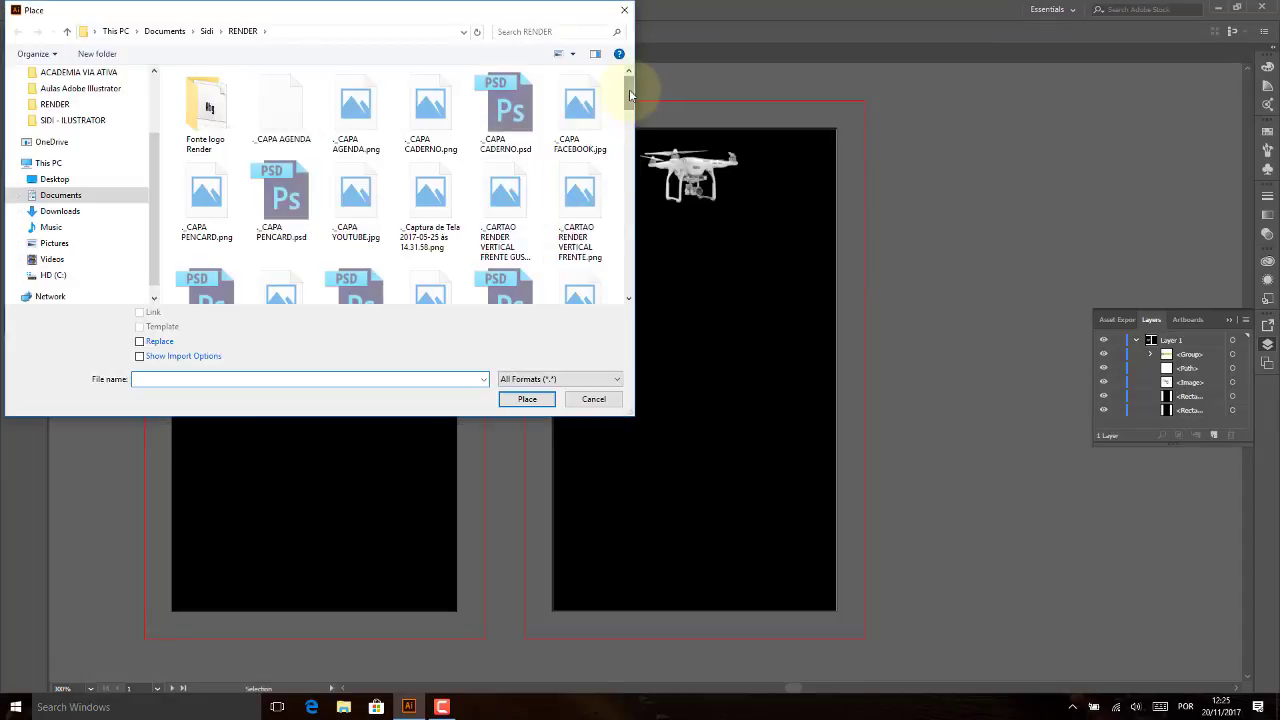
drag(630, 95, 628, 278)
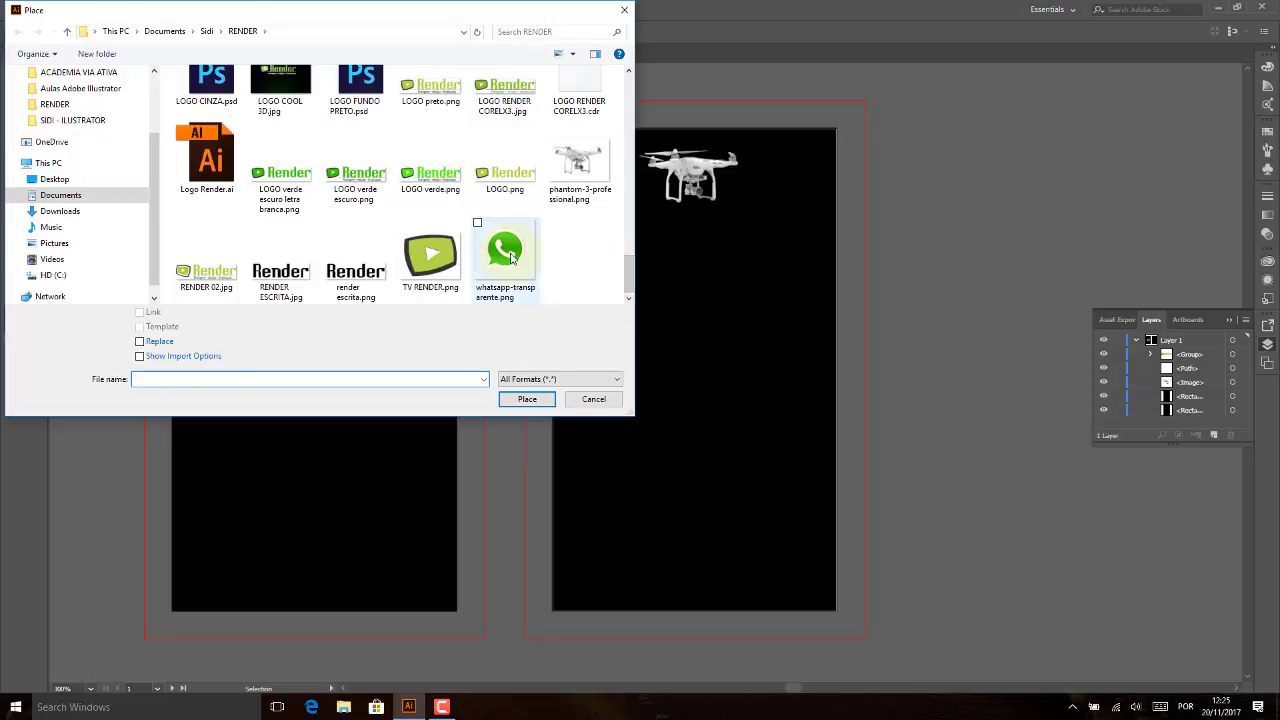
click(510, 258)
drag(634, 263, 645, 218)
ctrl+click(281, 217)
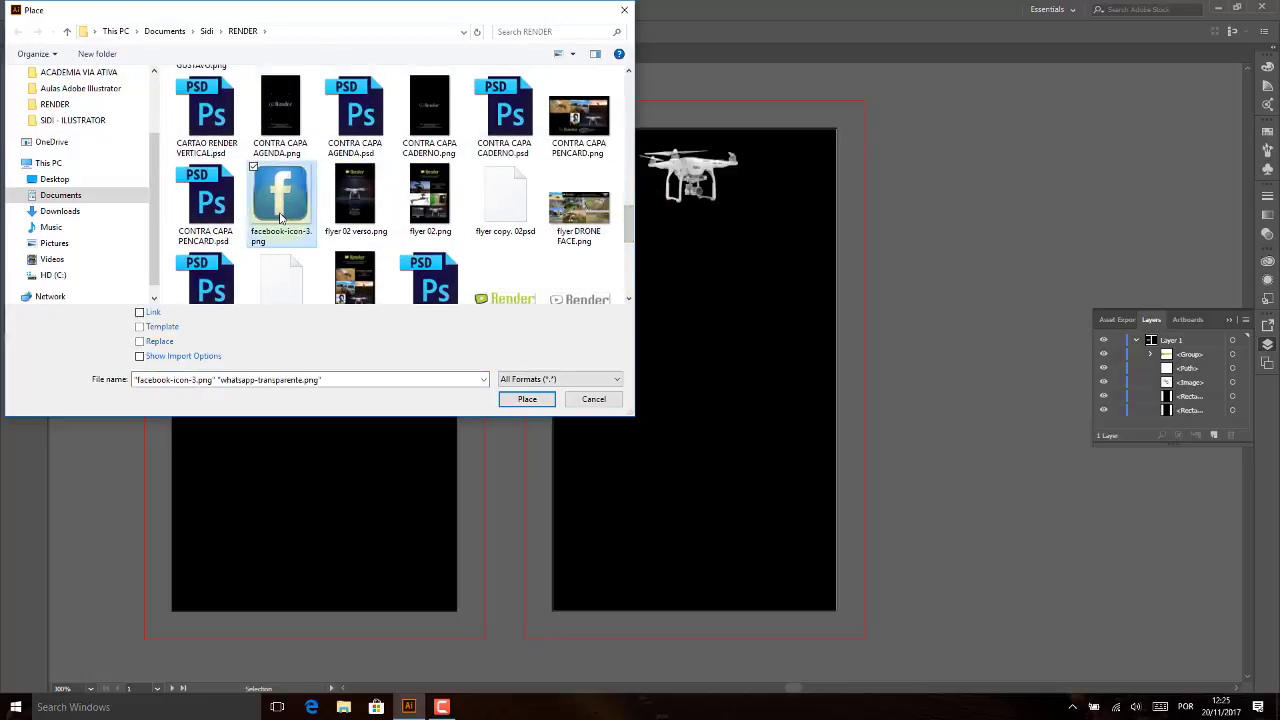
click(527, 399)
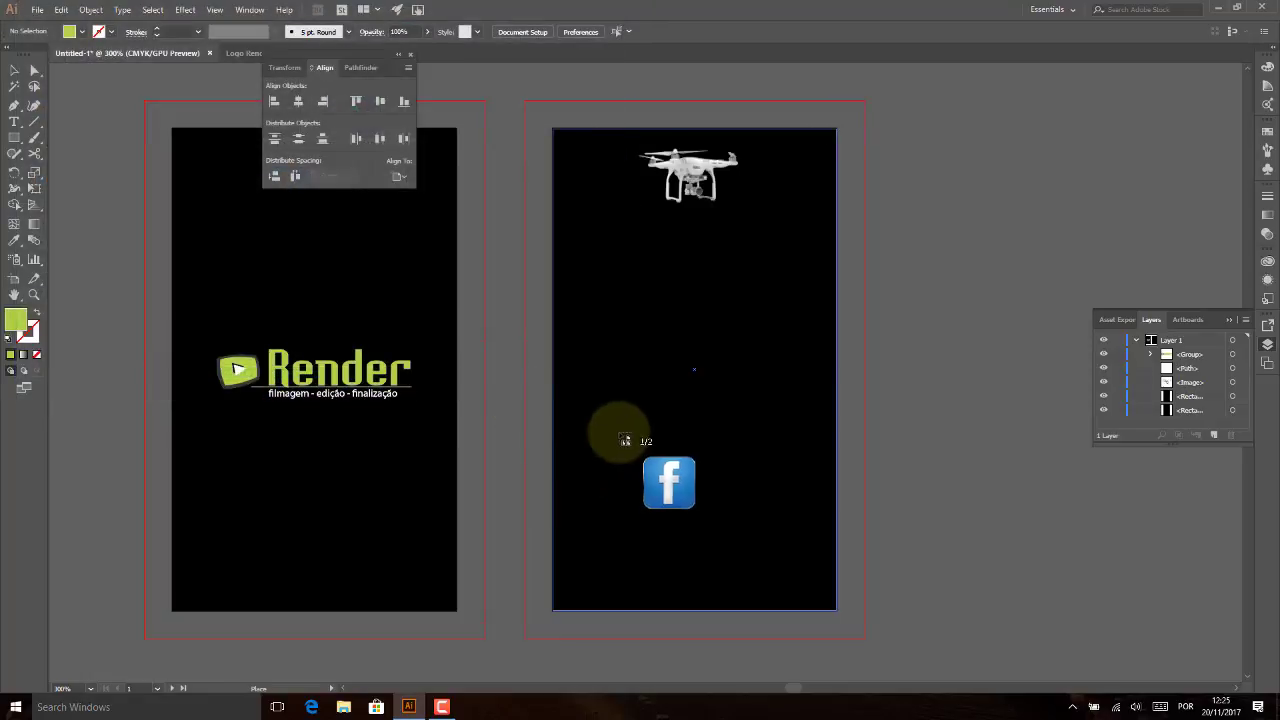
Drop the Facebook and WhatsApp icons small onto the back artboard below the drone.
drag(586, 283, 670, 403)
click(14, 70)
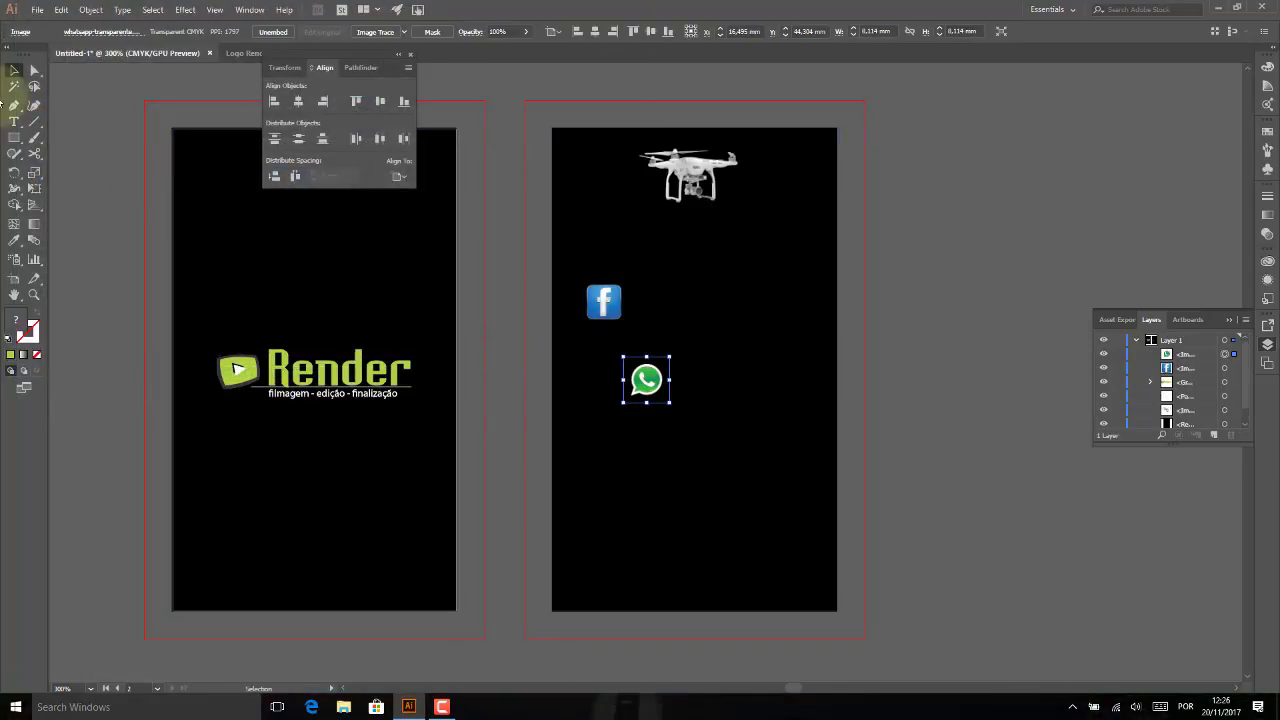
click(127, 82)
Start a text object on the back artboard with 8 pt size and white fill.
click(14, 121)
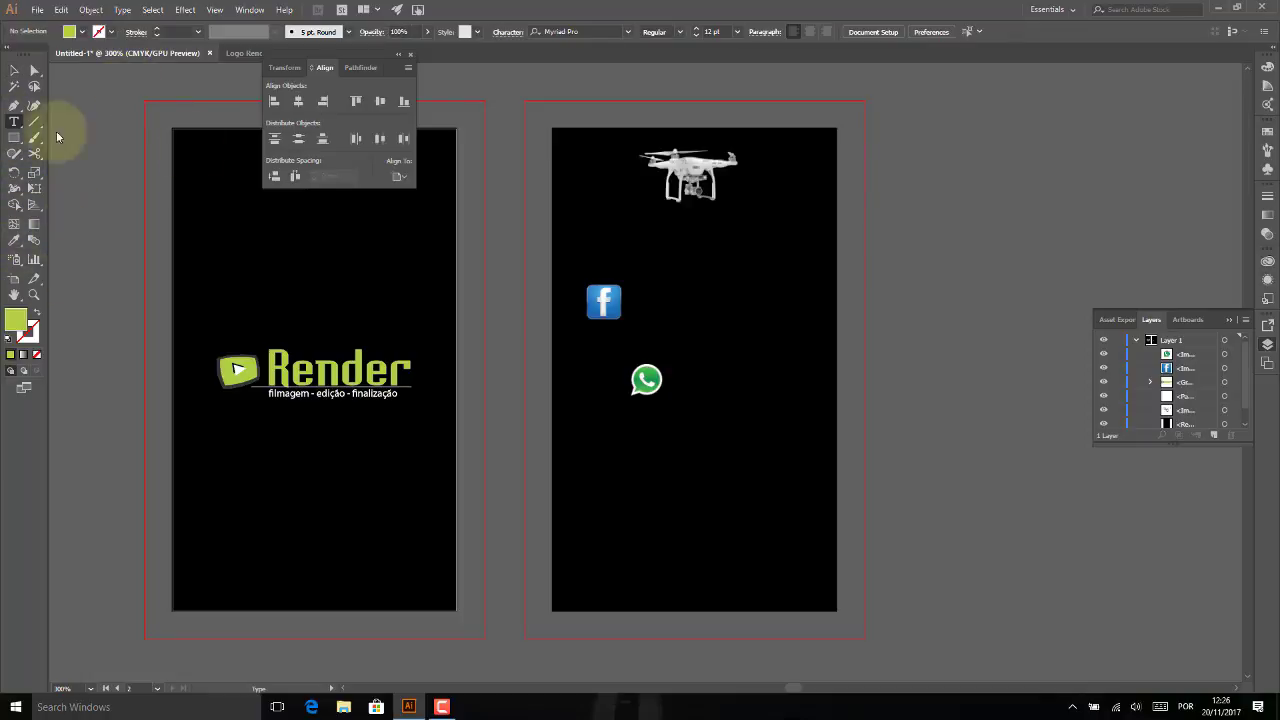
click(662, 515)
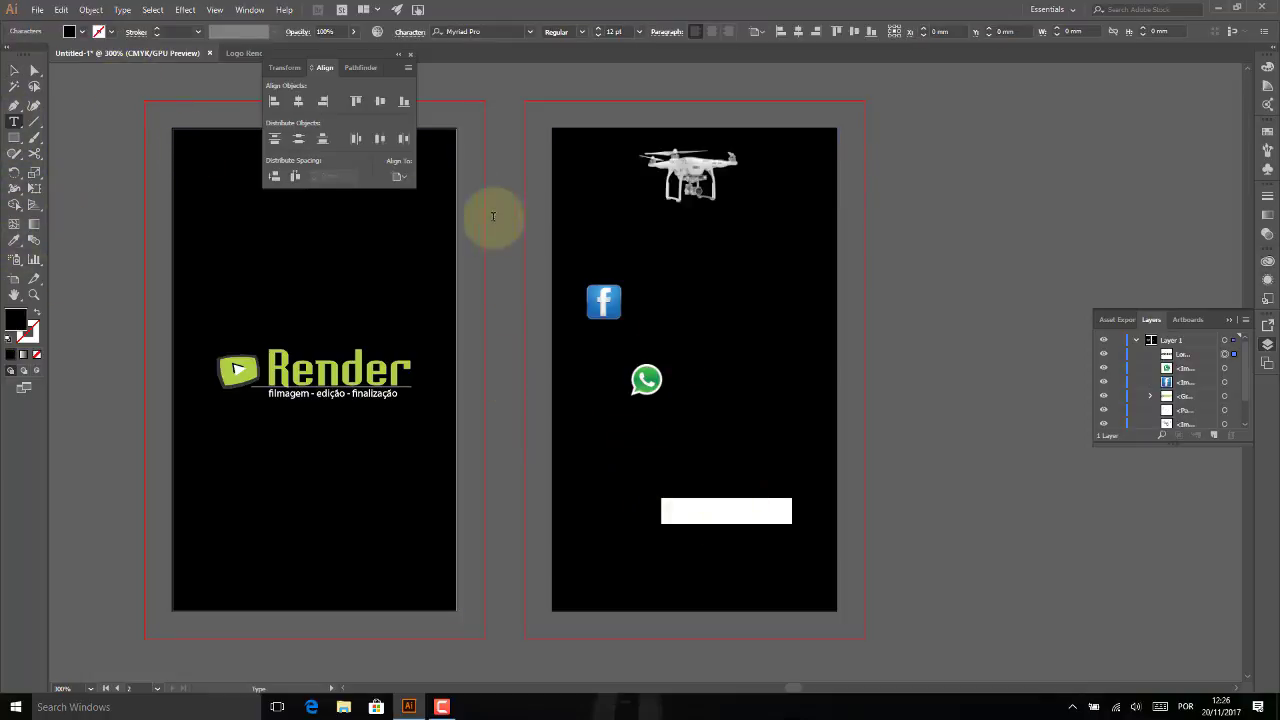
click(603, 31)
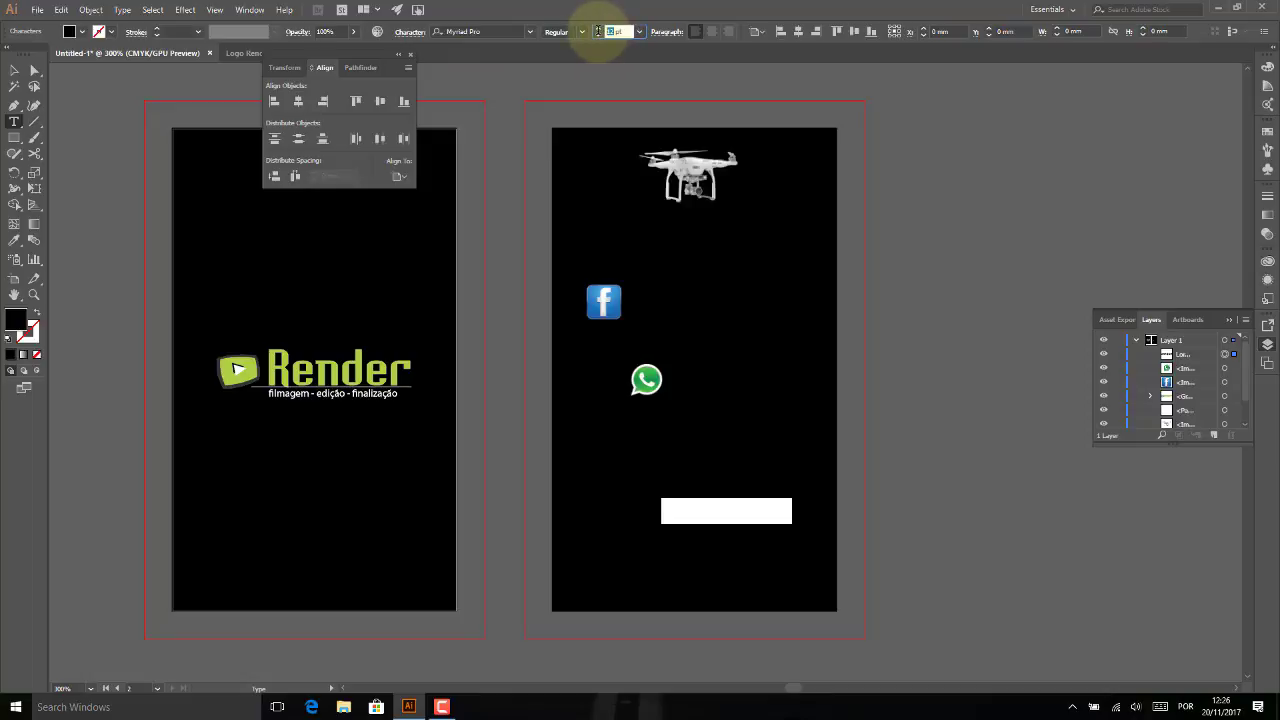
text(8)
key(Return)
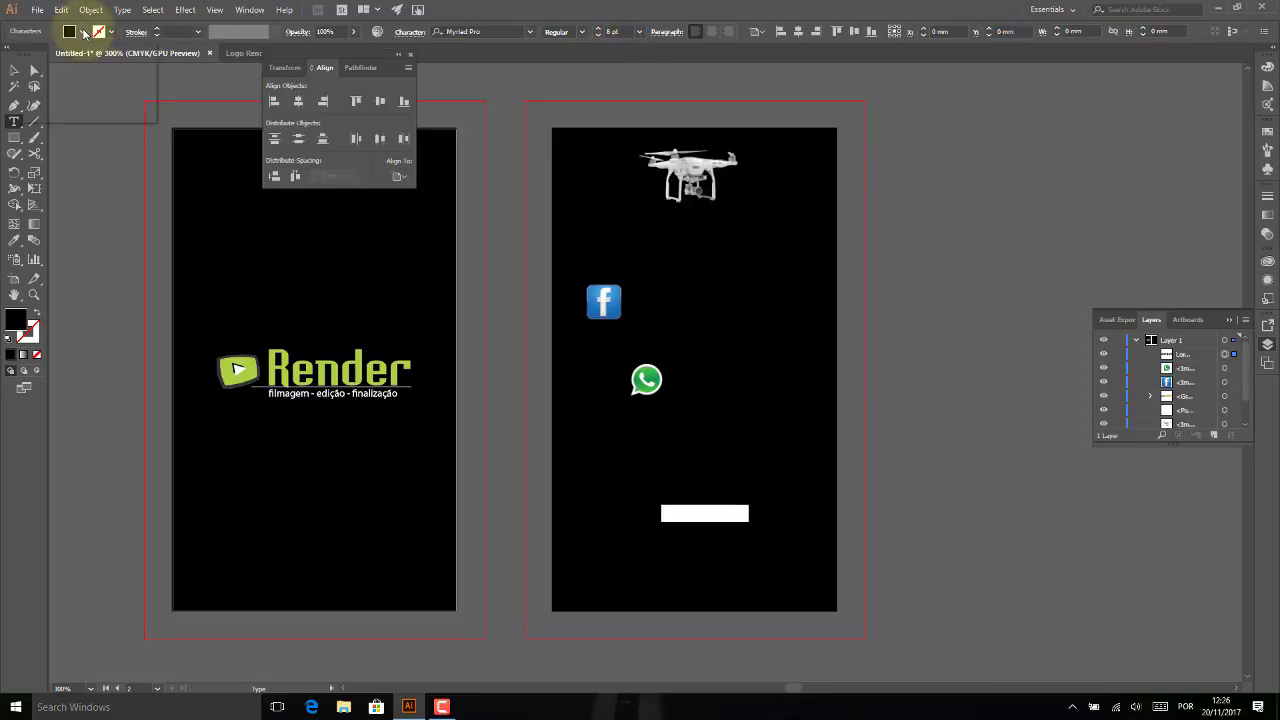
click(82, 31)
click(28, 54)
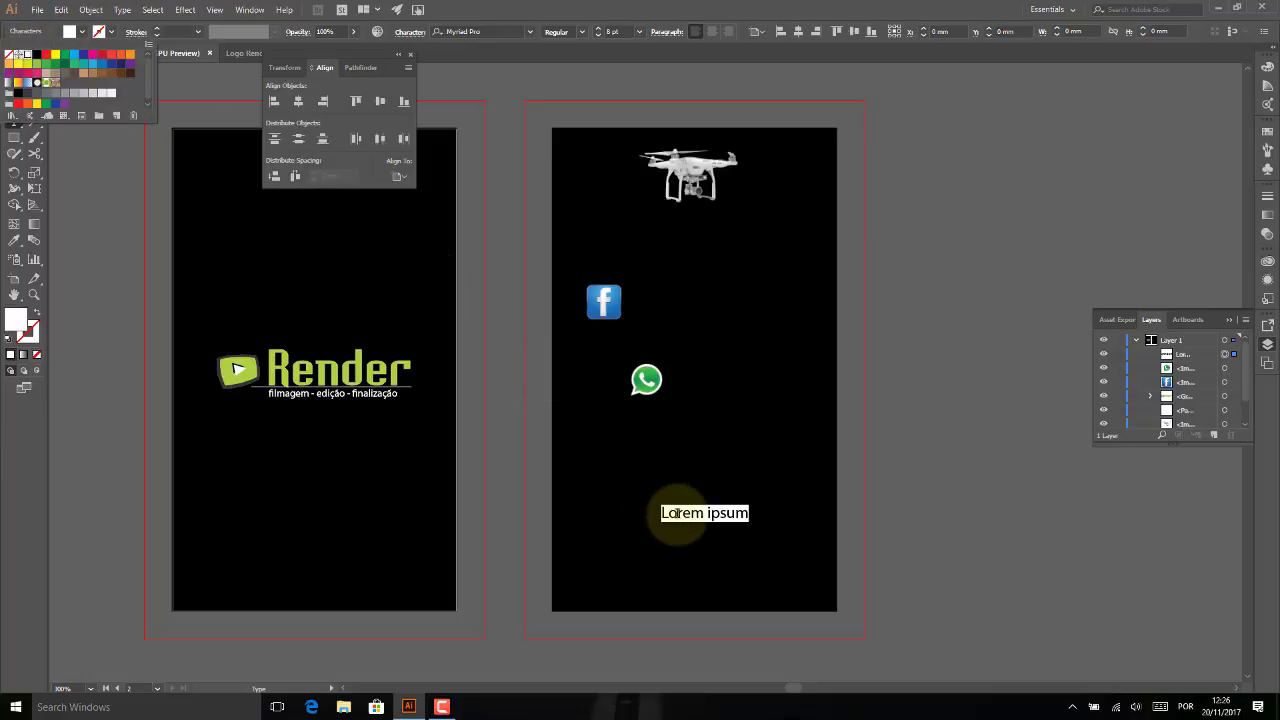
click(750, 513)
Replace the placeholder with the slogan beginning 'Eleve o patamar da sua empresa'.
drag(750, 513, 655, 511)
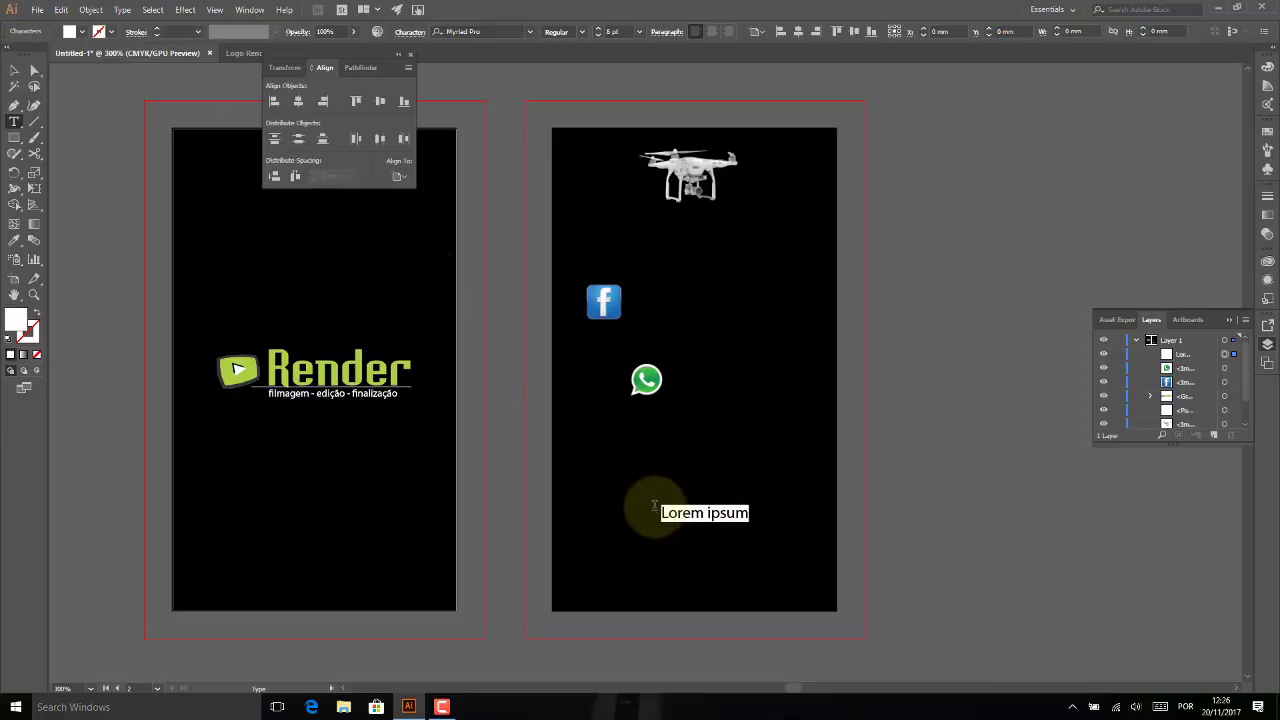
text(Ek)
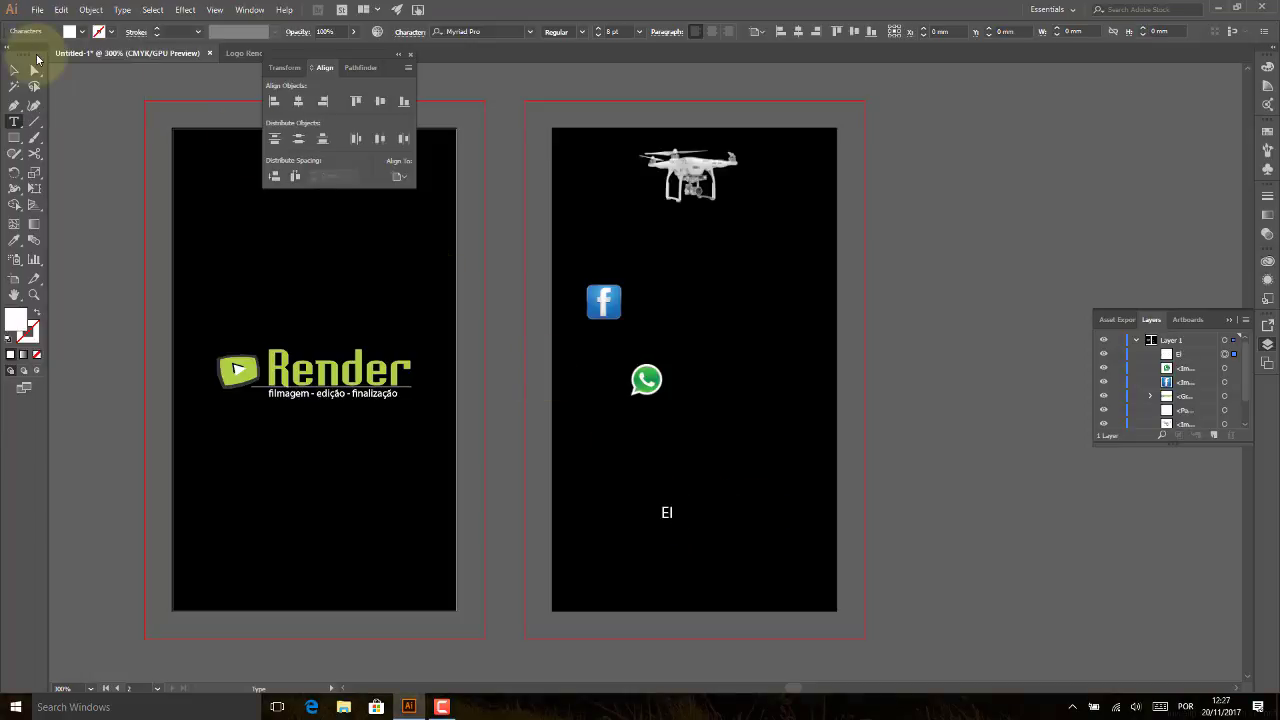
text(eve o patamar da sua empresa)
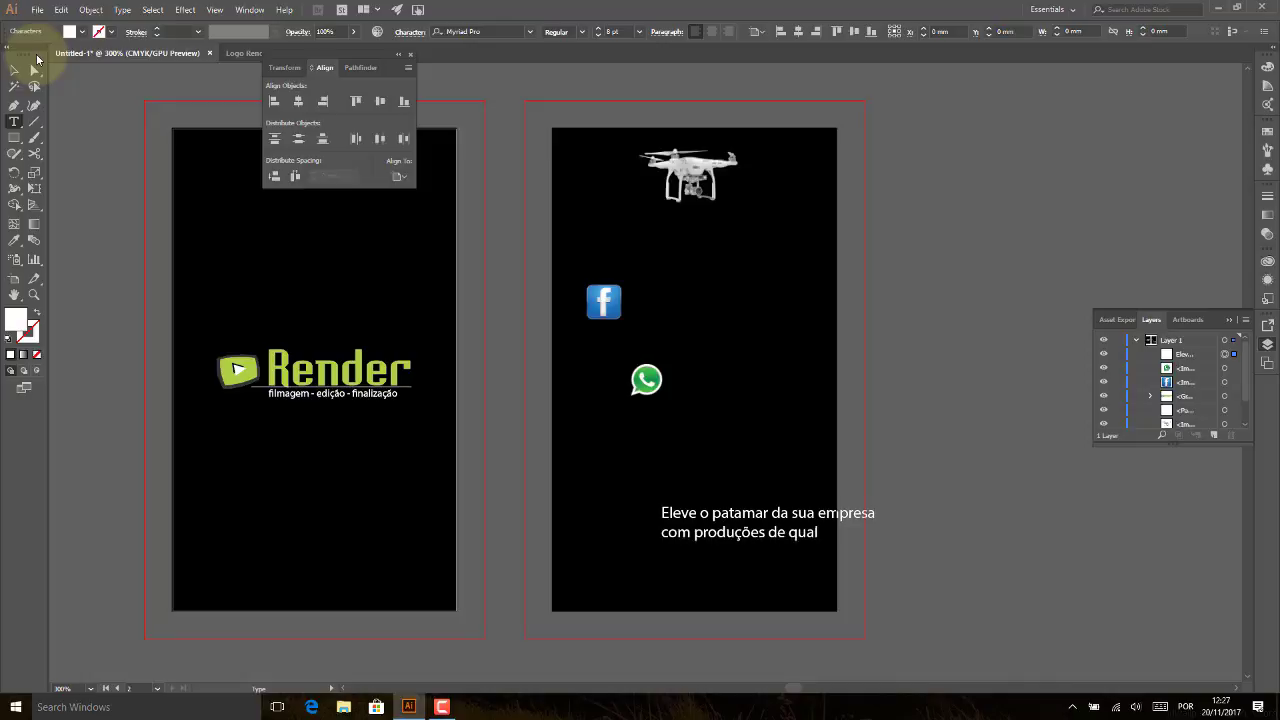
text(idade.)
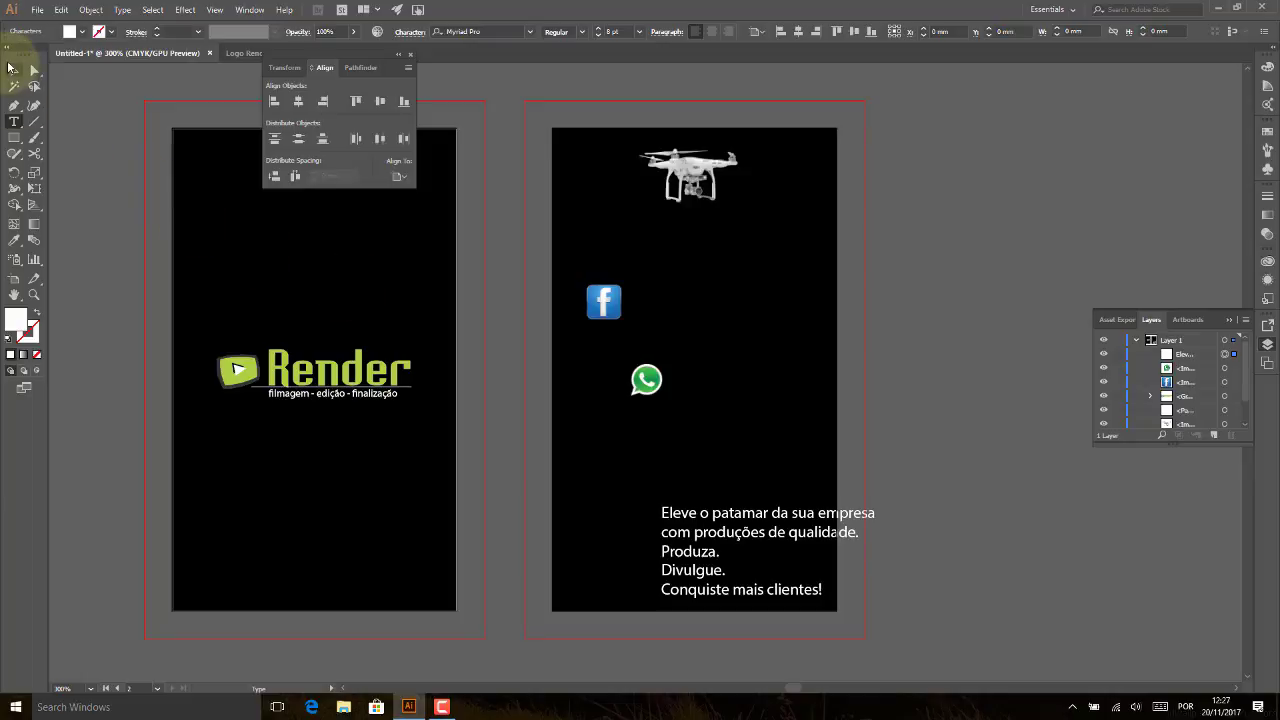
click(9, 68)
Centre and raise the slogan, move both icons to the card bottom, and draw a text frame below.
click(713, 32)
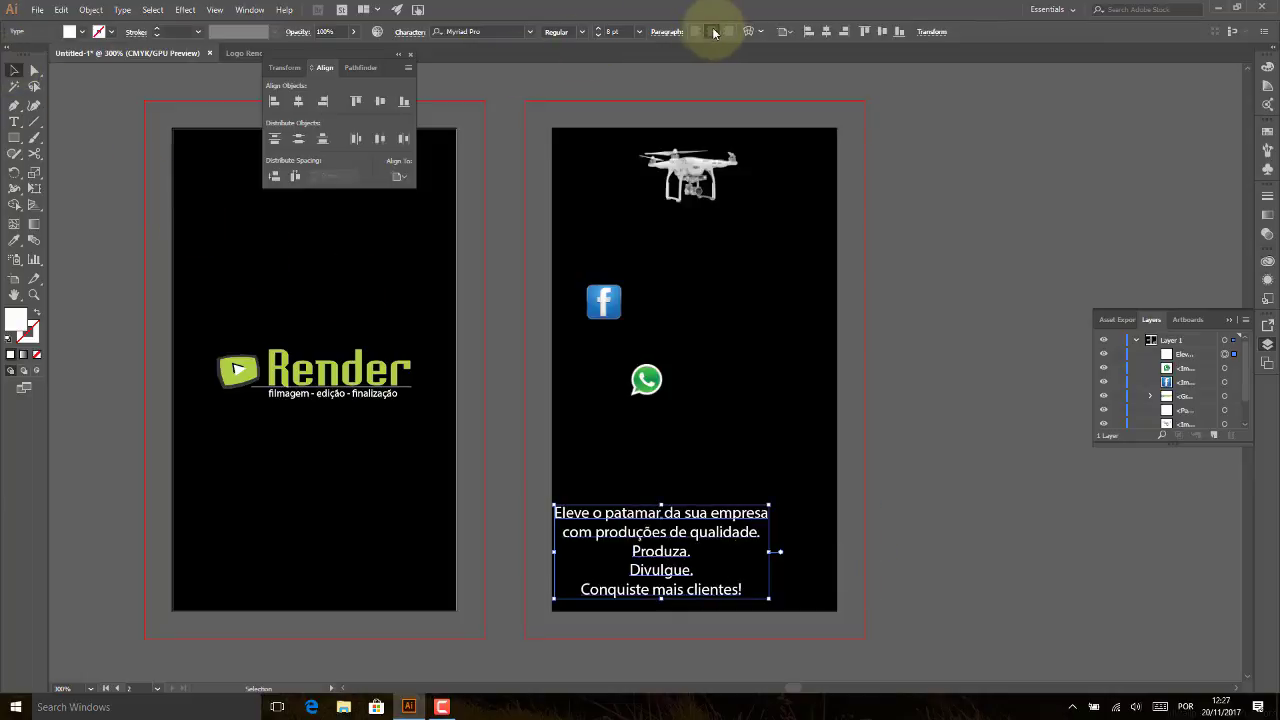
mouse_move(699, 501)
mouse_down()
mouse_move(748, 305)
mouse_move(741, 330)
mouse_up()
drag(603, 300, 729, 544)
drag(646, 378, 640, 560)
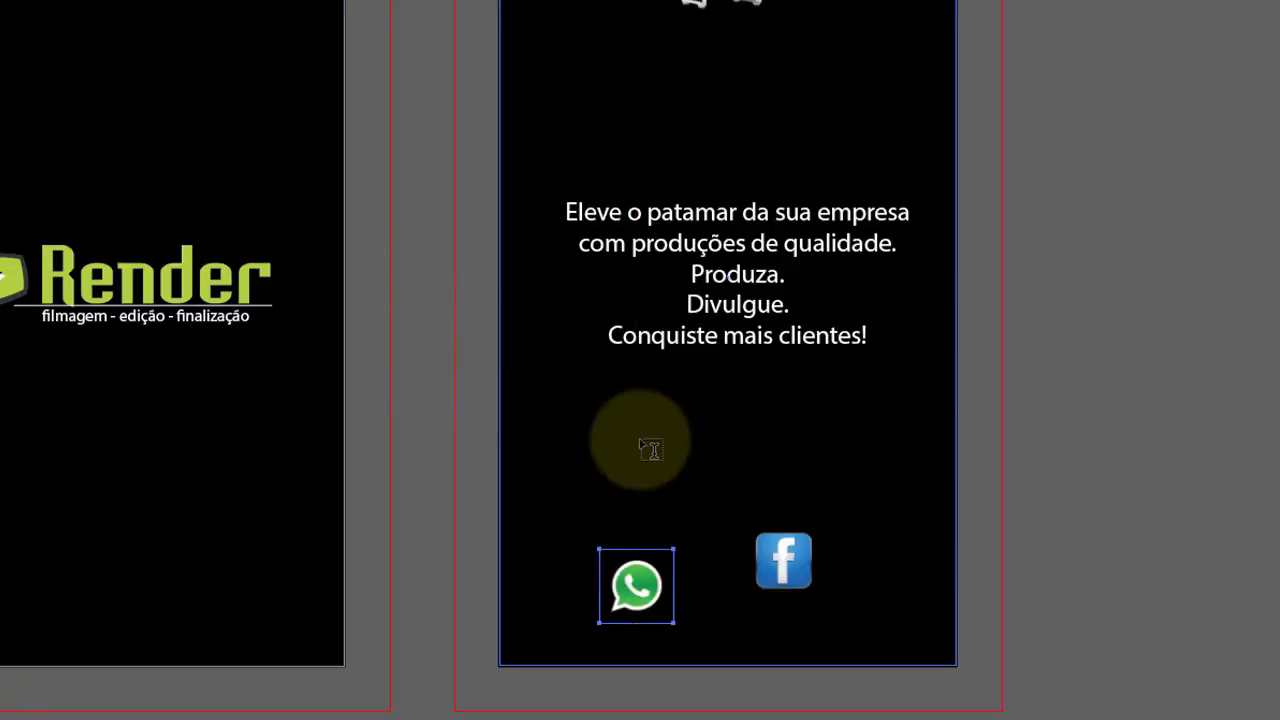
drag(578, 440, 718, 467)
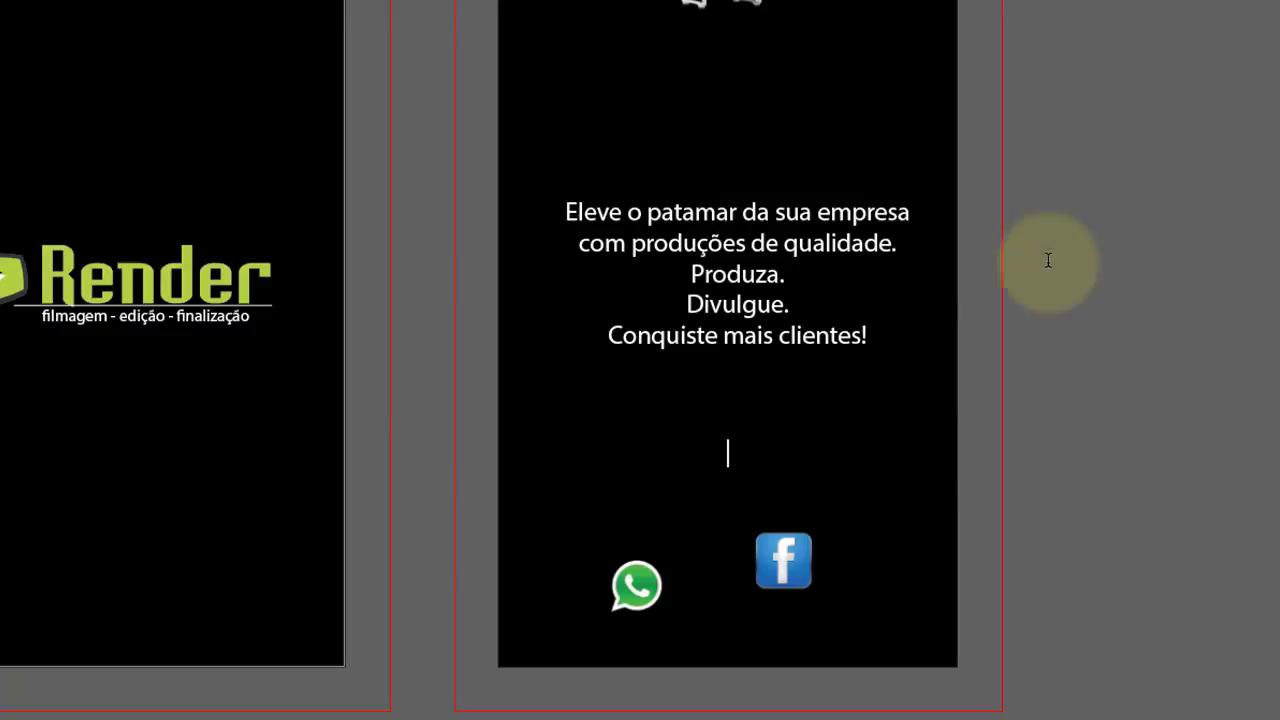
drag(728, 455, 547, 453)
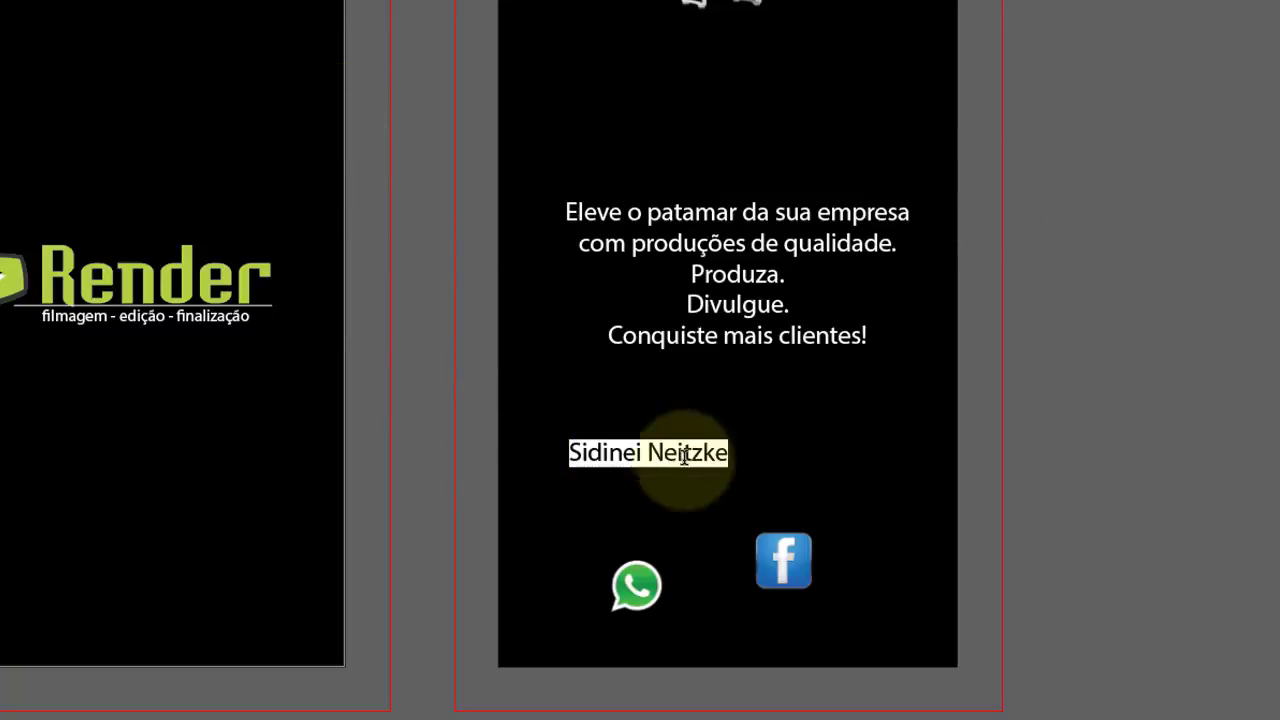
click(752, 449)
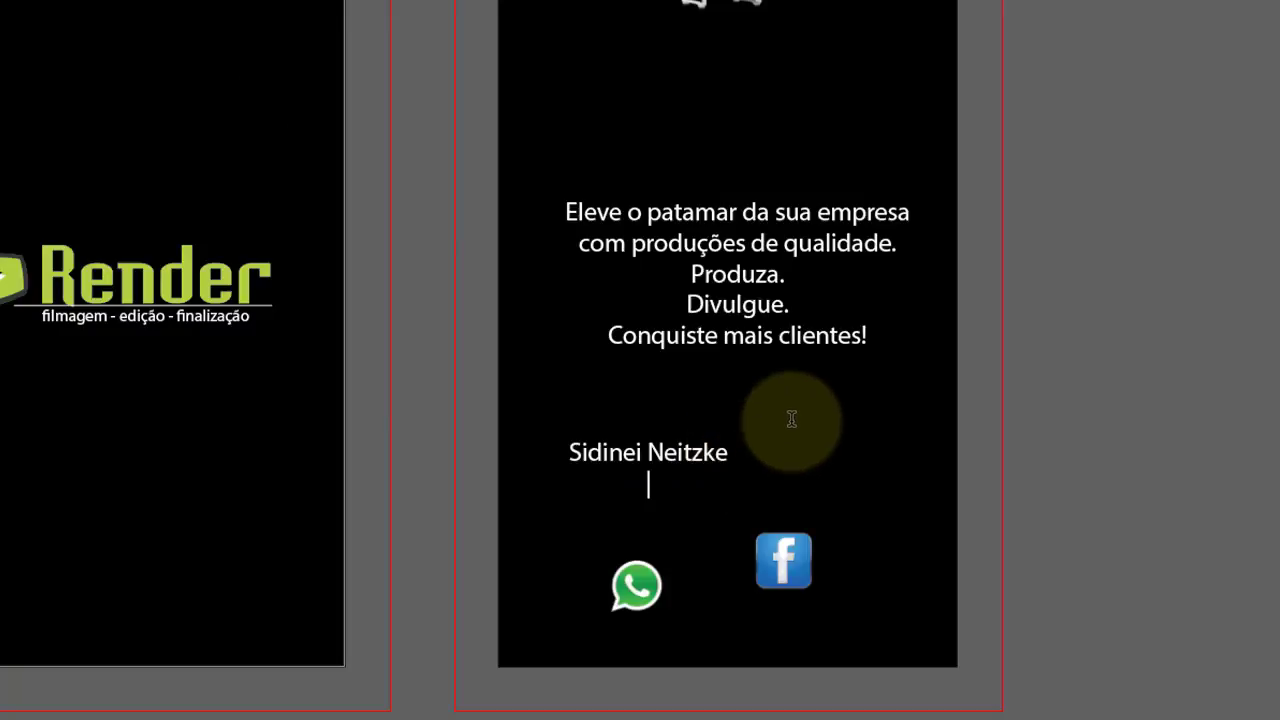
text(54)
text(.981)
text(29.5)
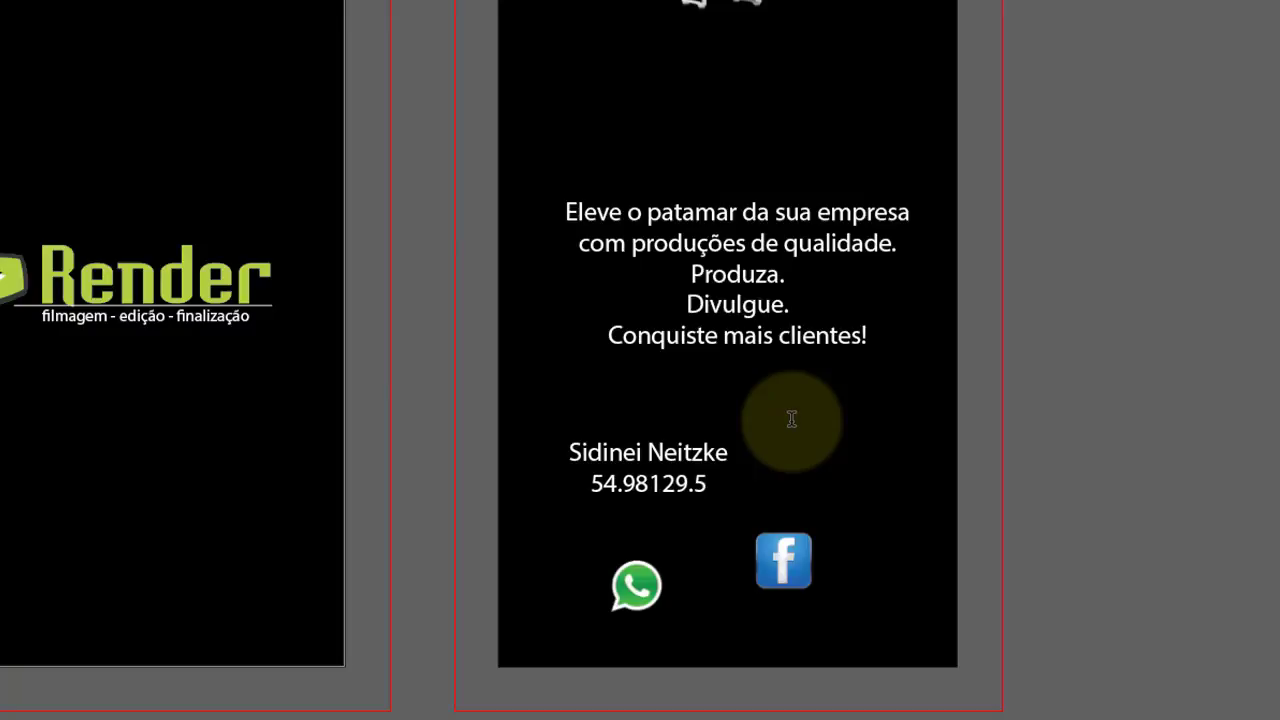
text(490)
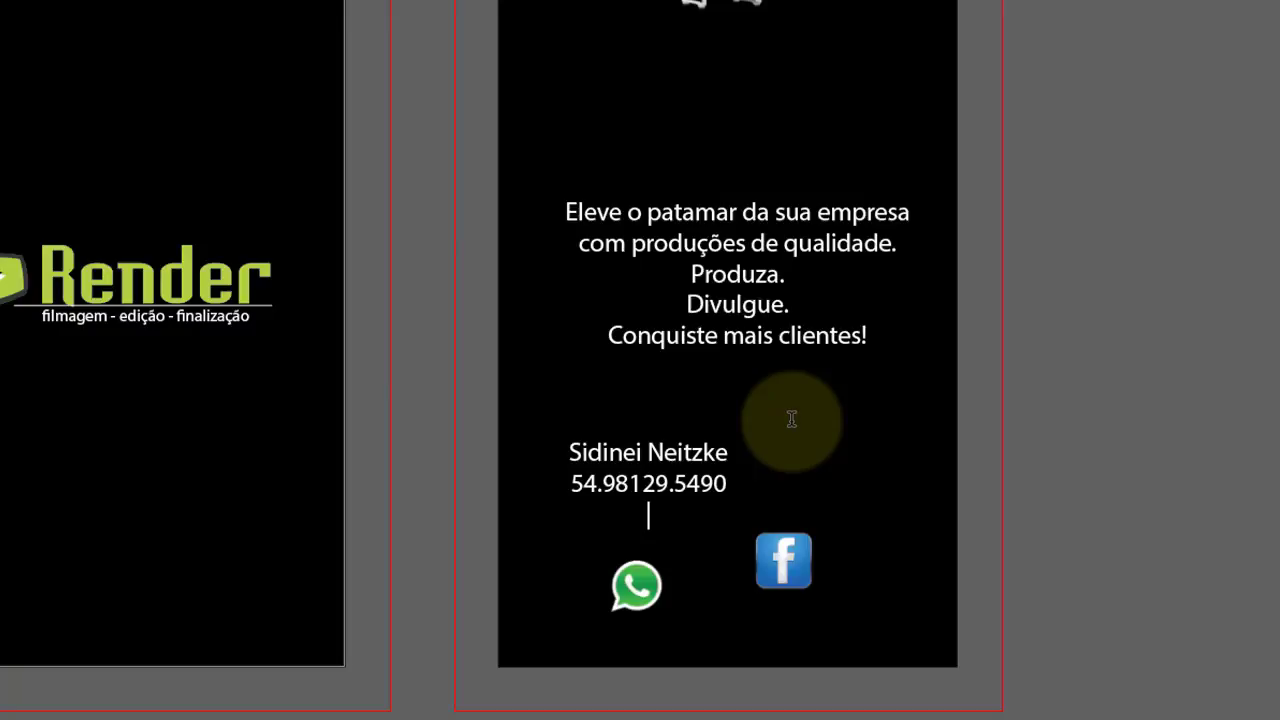
text( face)
text(book;rende)
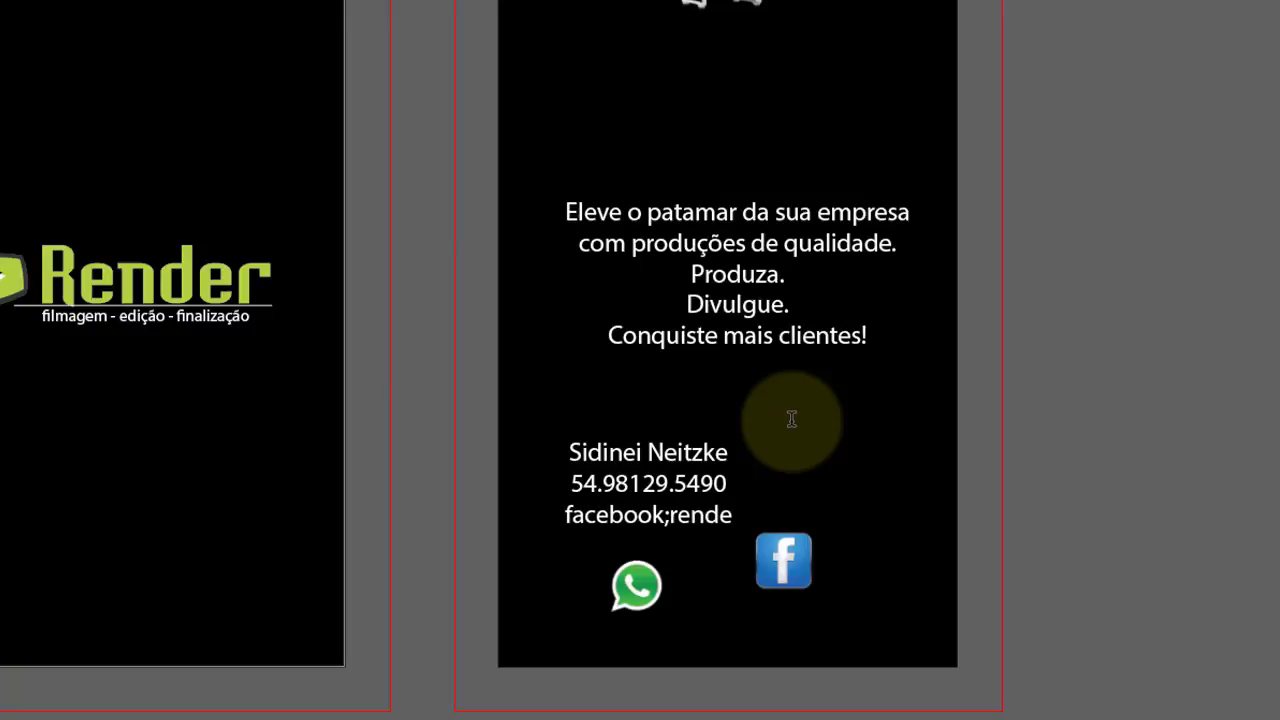
text(rvideos)
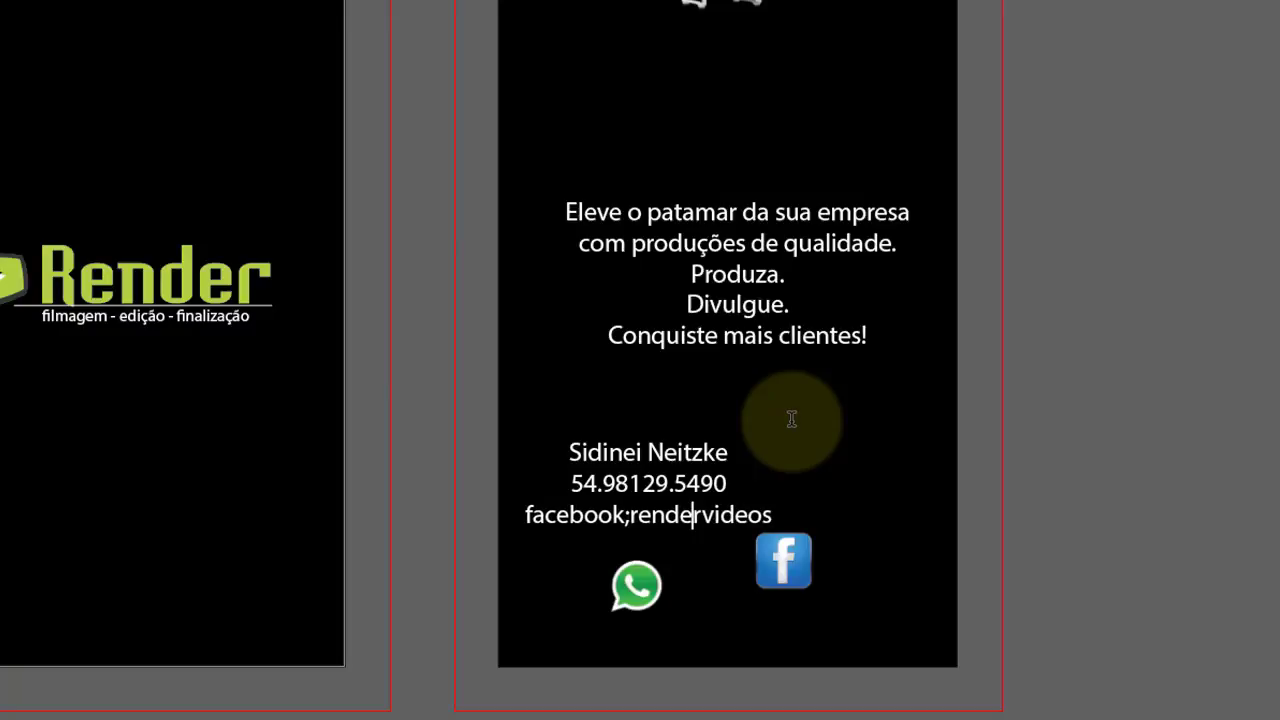
click(626, 514)
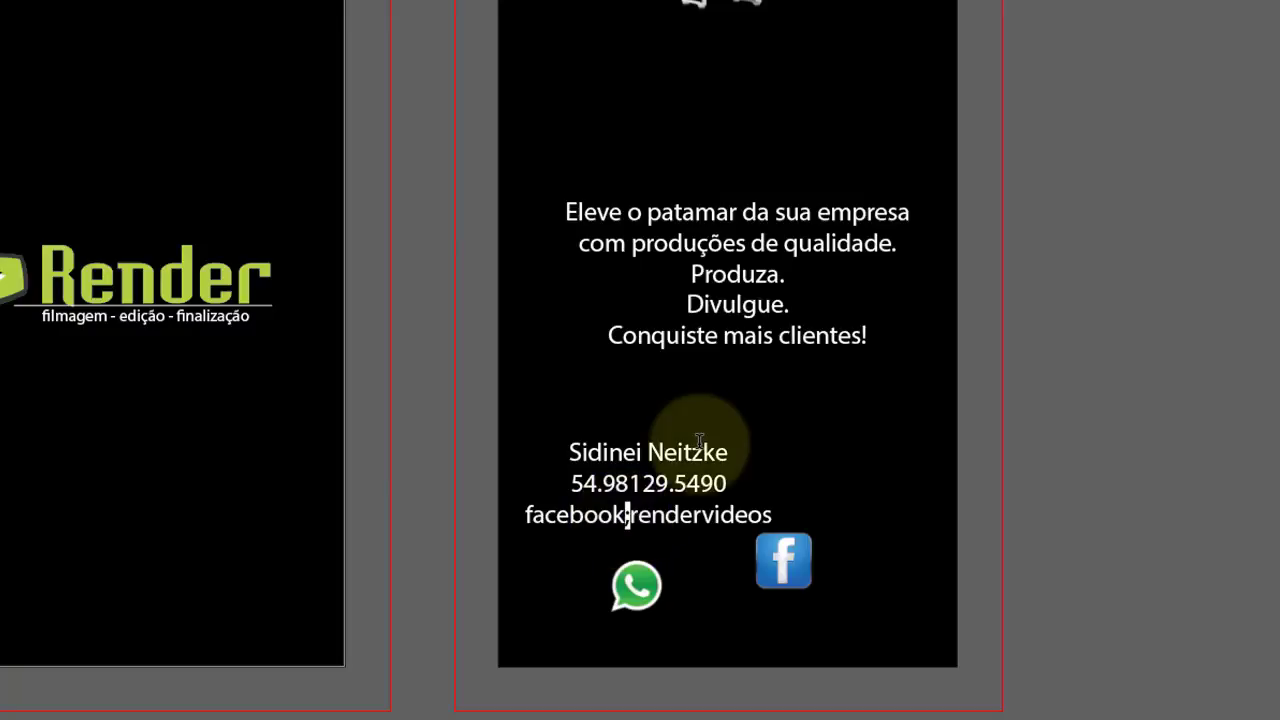
text(..)
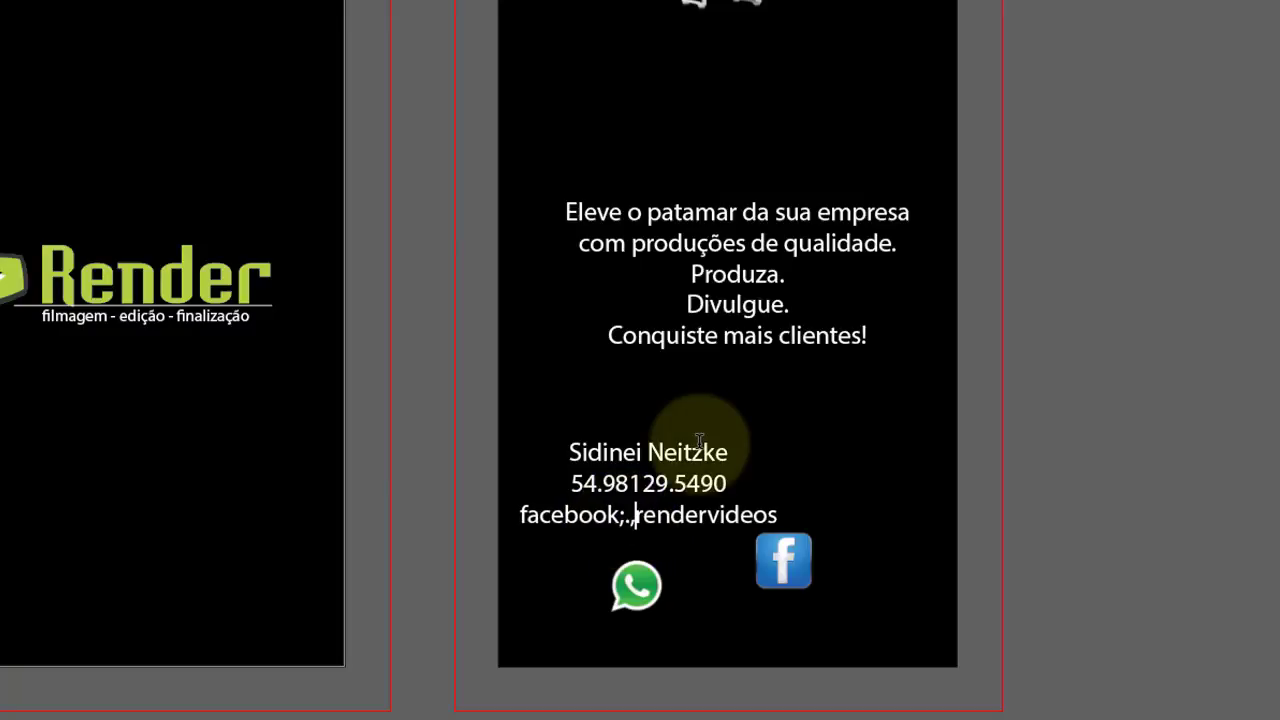
text([)
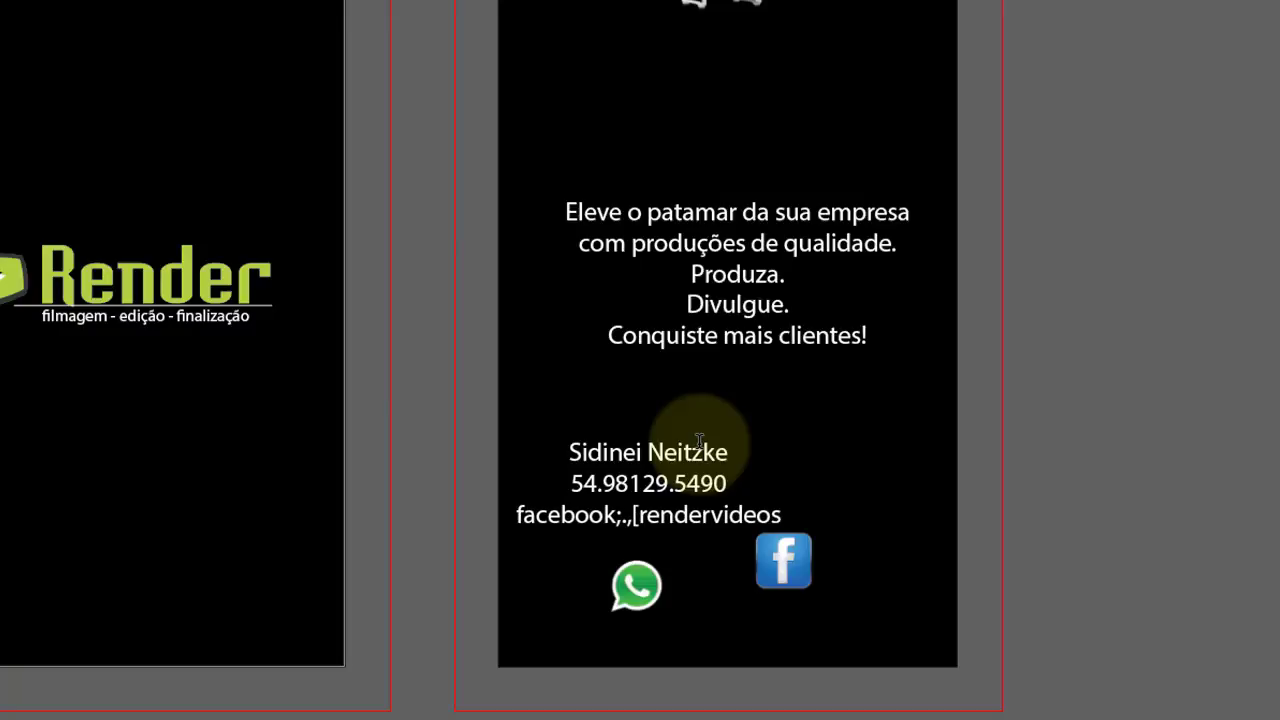
text(´])
key(BackSpace)
key(BackSpace)
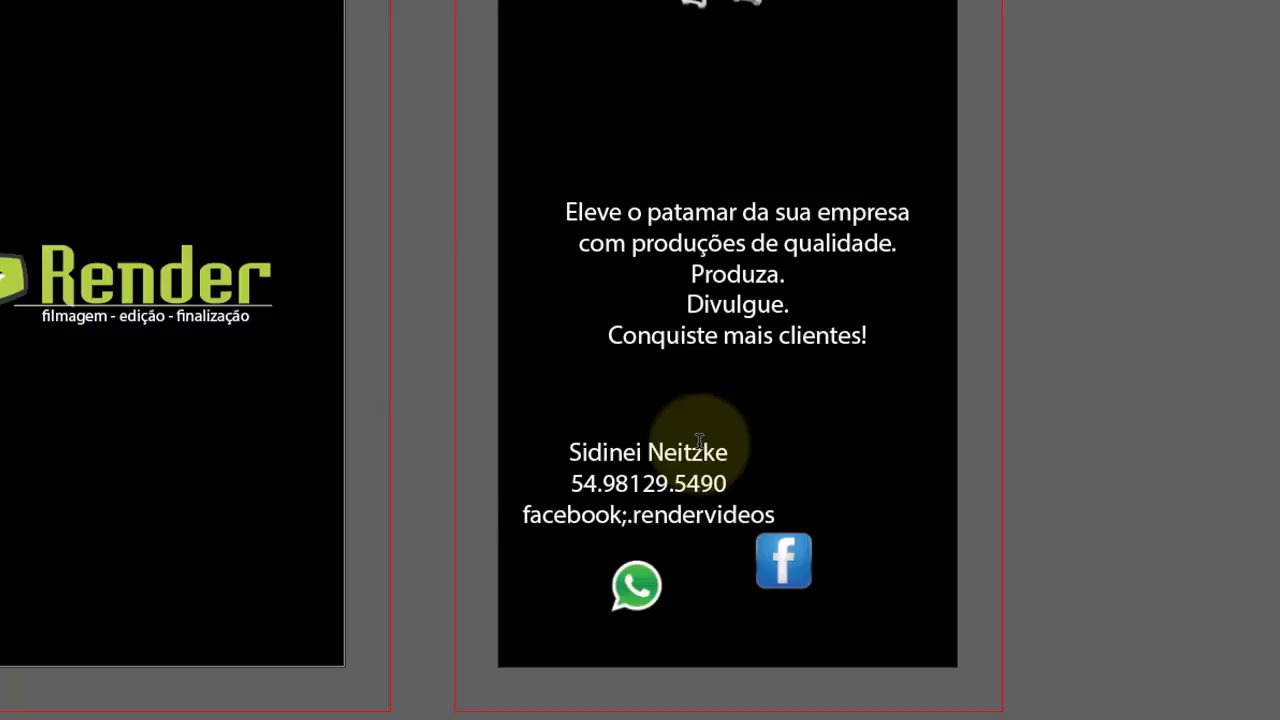
key(BackSpace)
key(BackSpace)
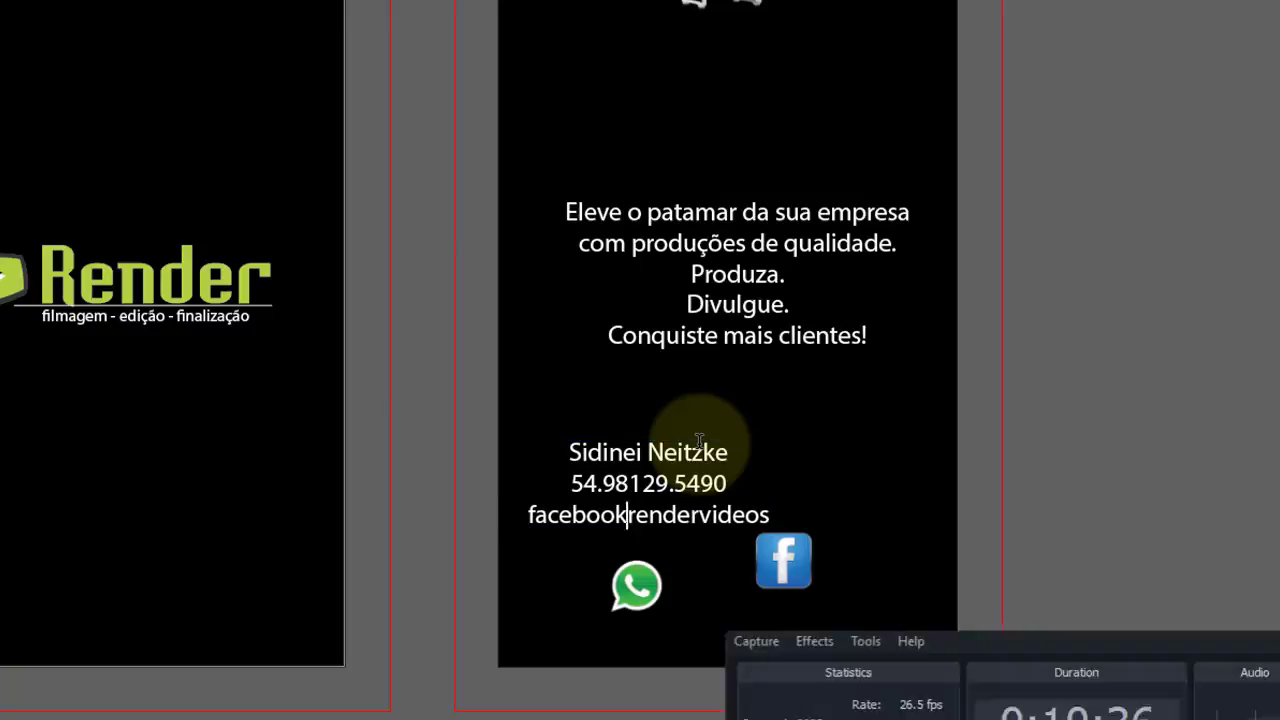
text(.)
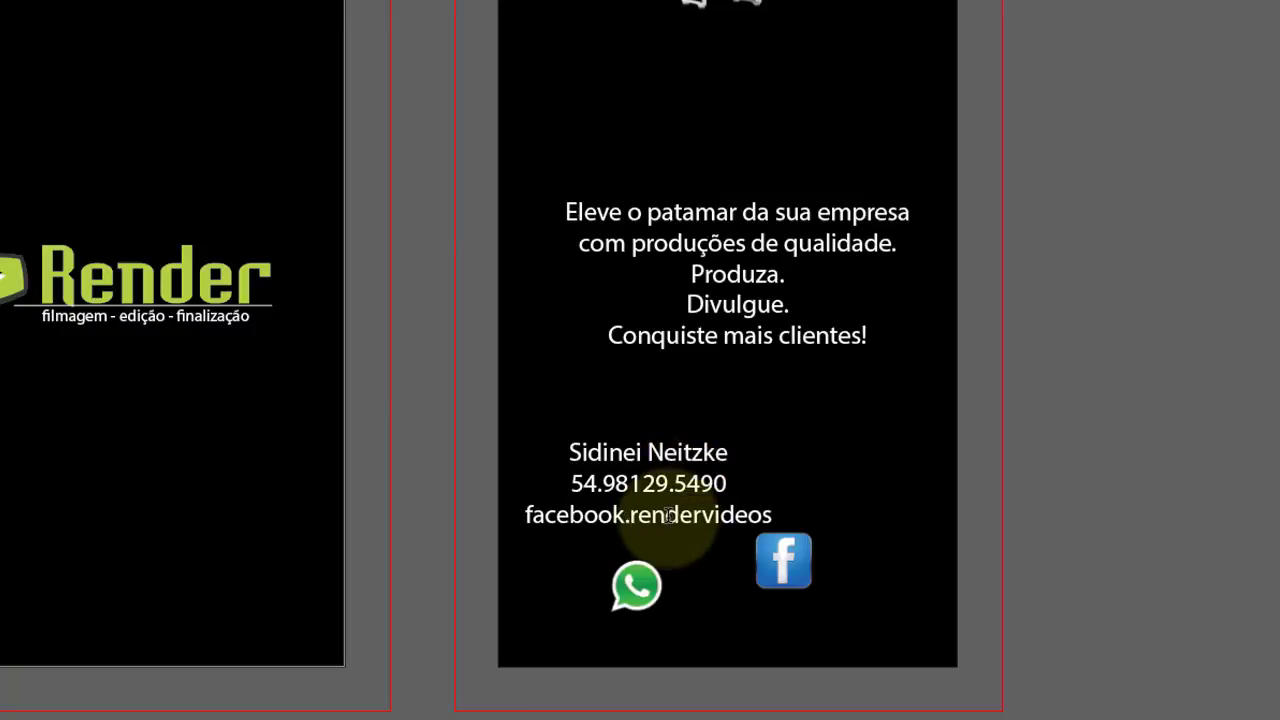
text(com/)
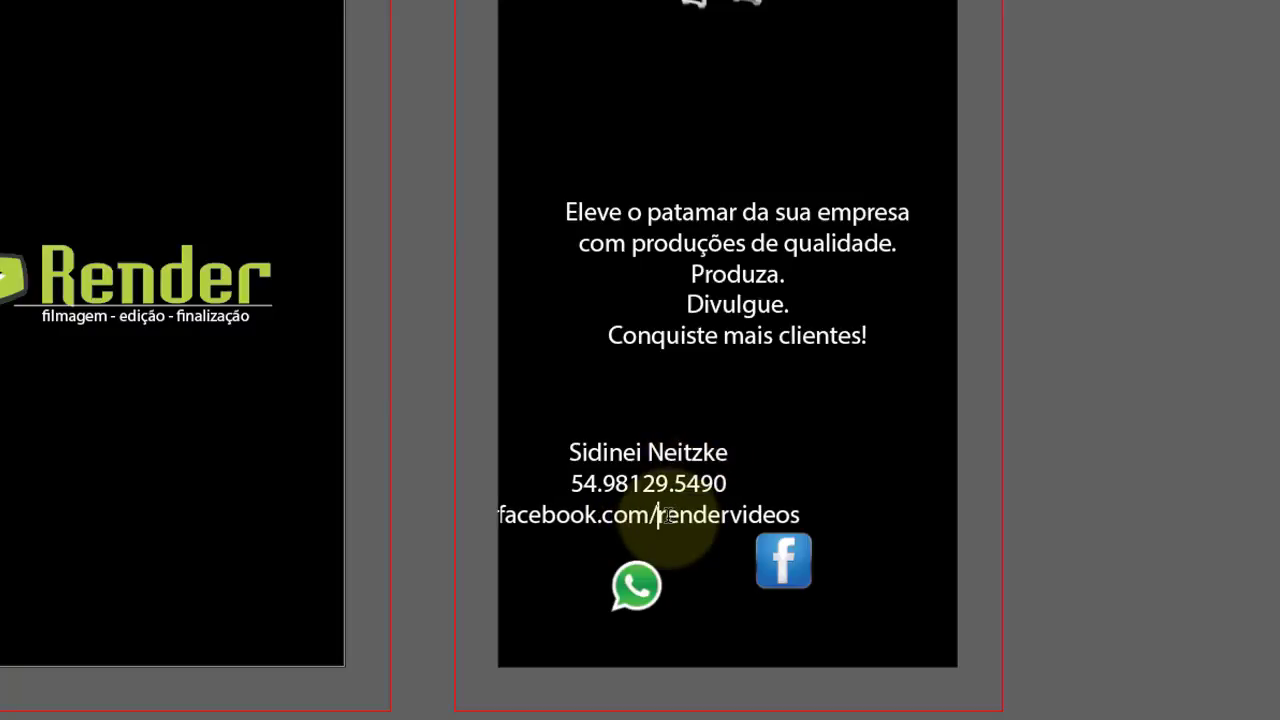
click(827, 514)
text(www.rendervideos)
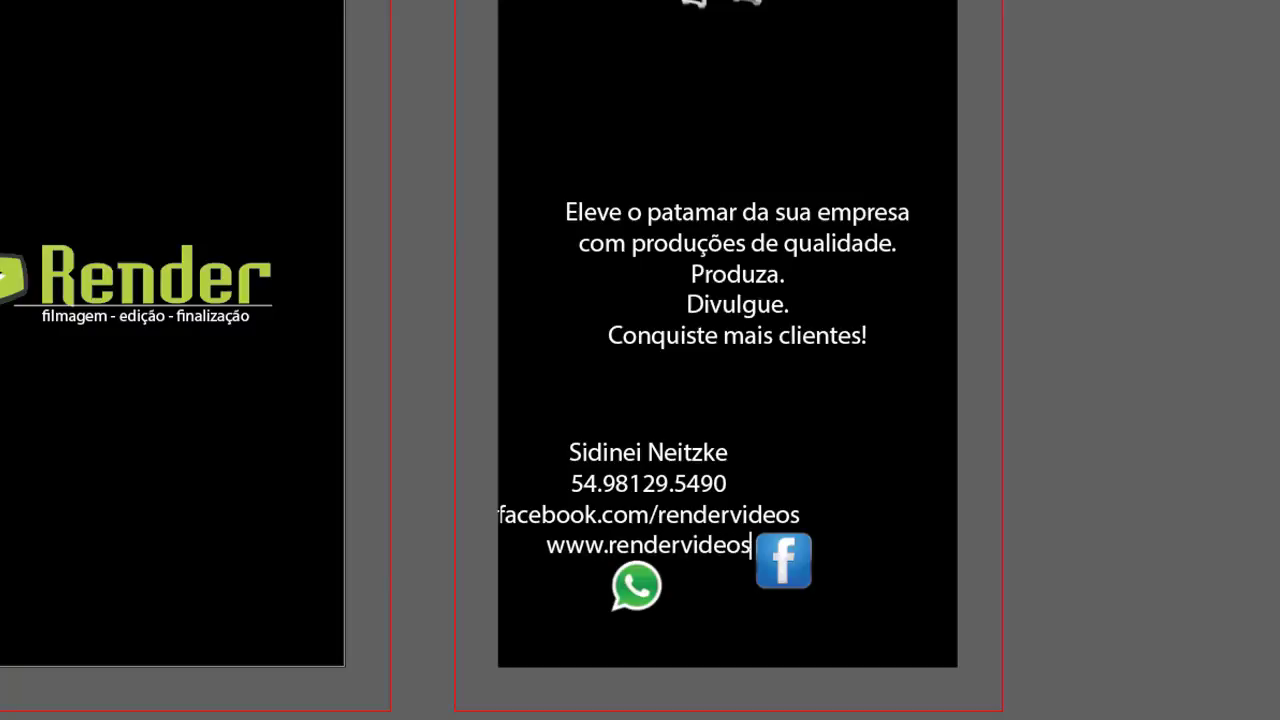
text(.com)
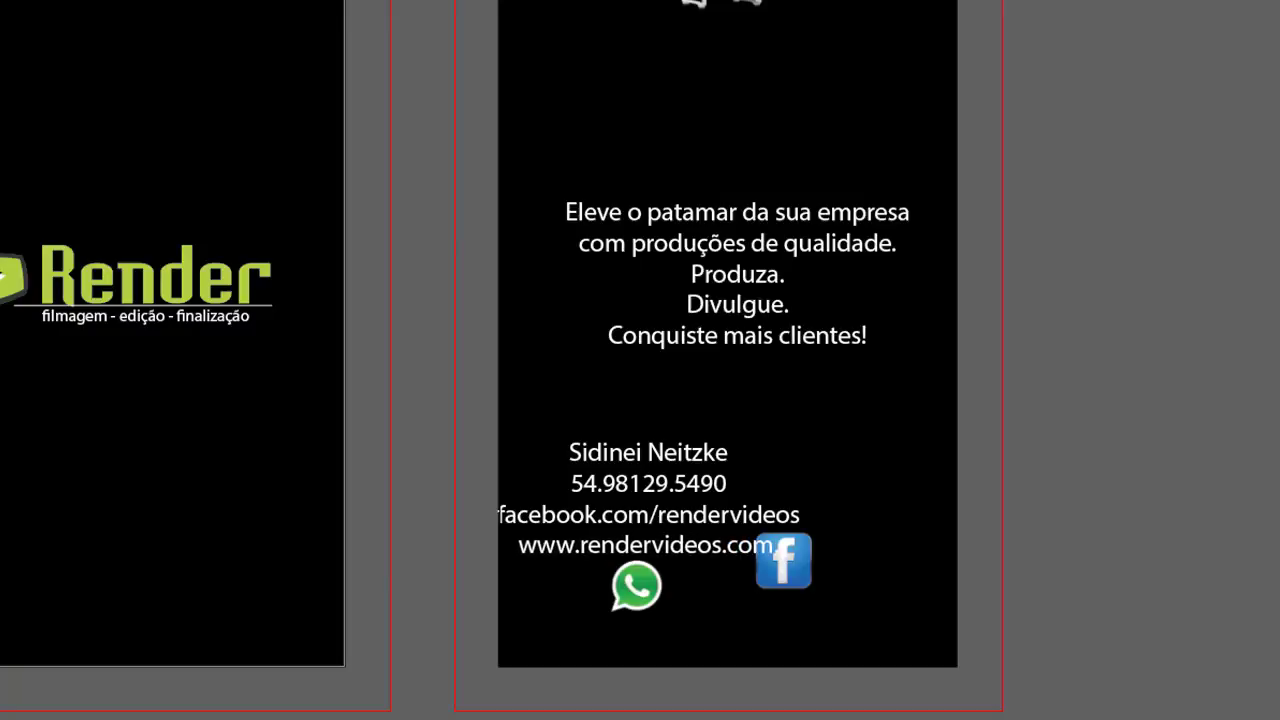
text(.b)
Move the contact block near the back card's bottom and scale it smaller.
key(Escape)
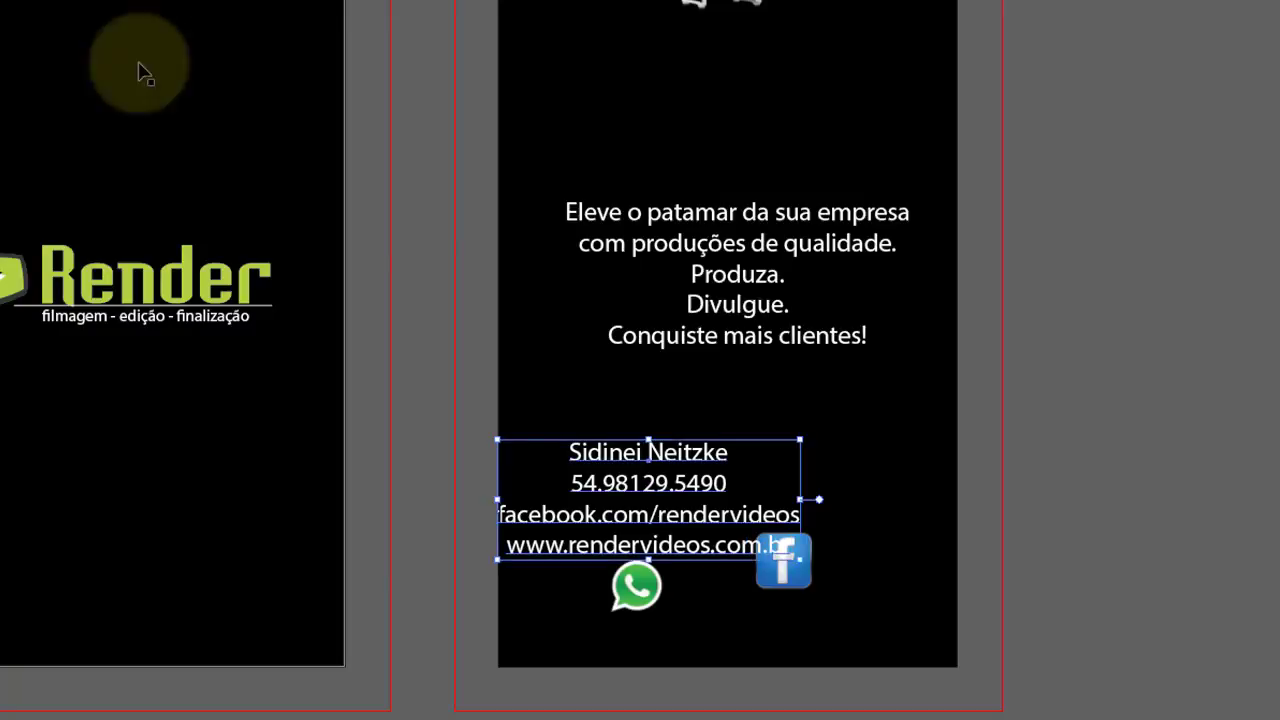
mouse_move(686, 453)
mouse_down()
mouse_move(790, 520)
mouse_move(770, 526)
mouse_up()
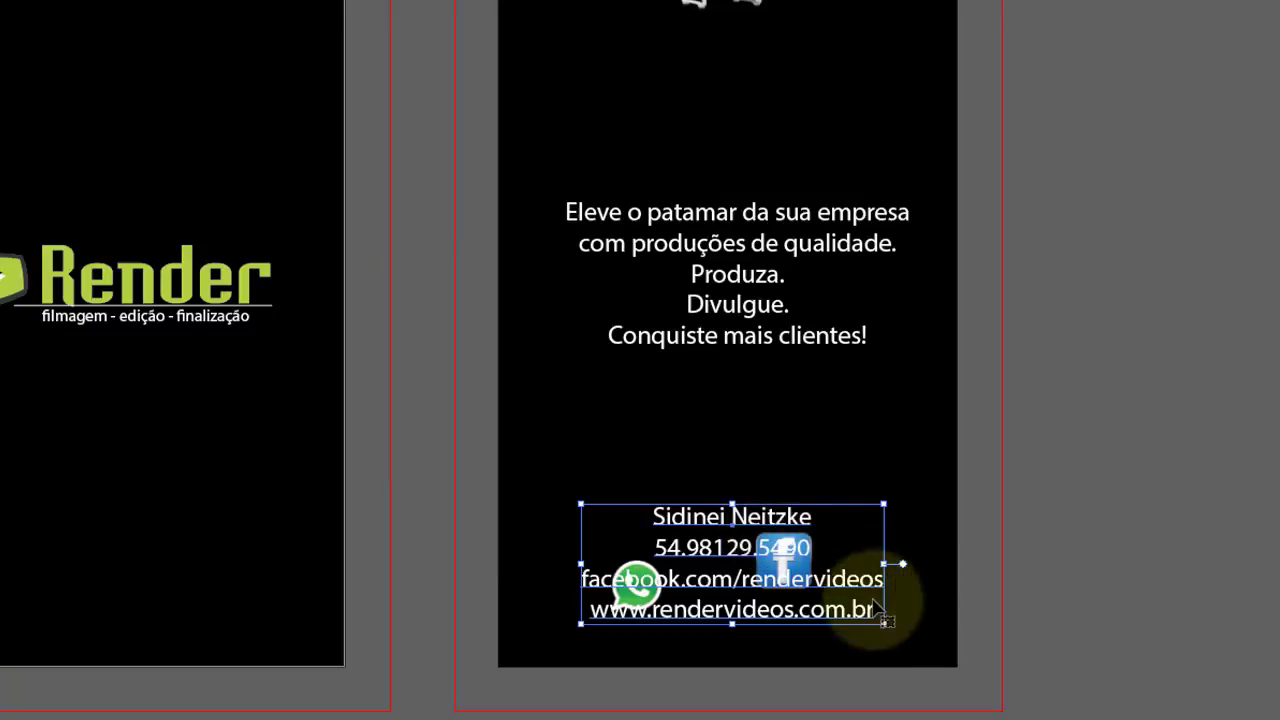
drag(884, 624, 790, 585)
drag(705, 510, 788, 555)
Scale the slogan text block down to a smaller size.
click(735, 250)
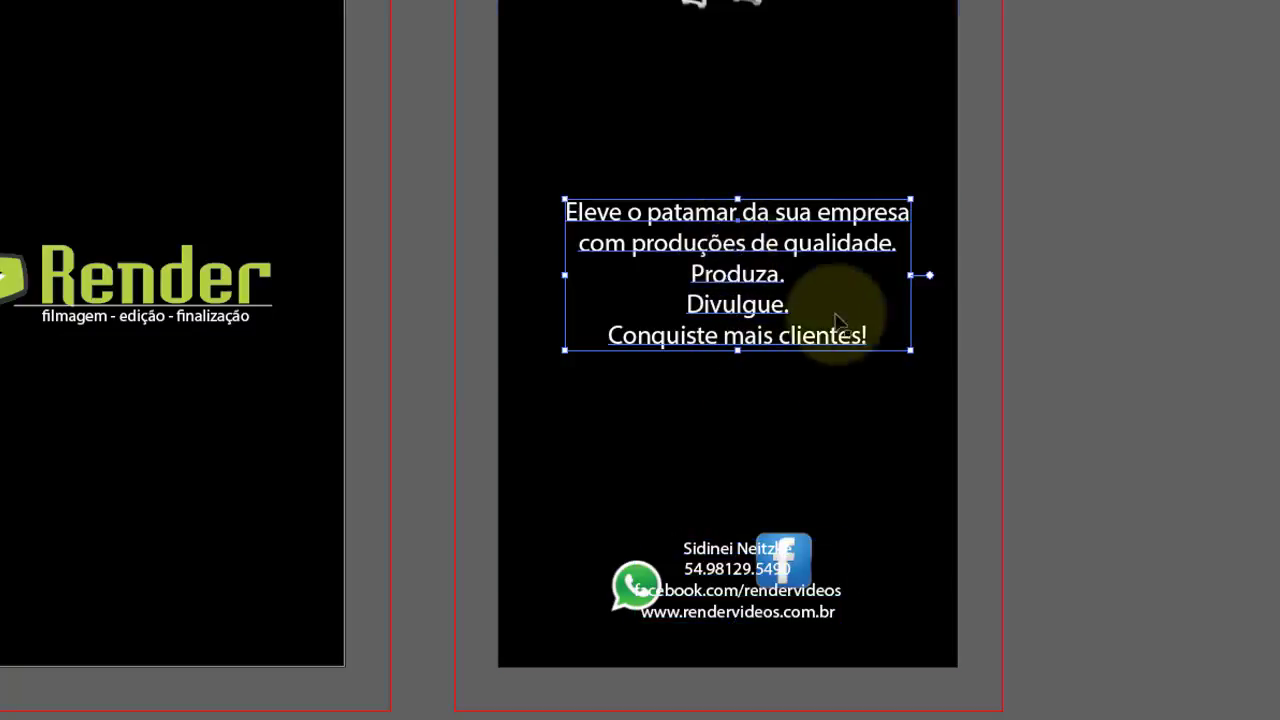
drag(903, 355, 810, 306)
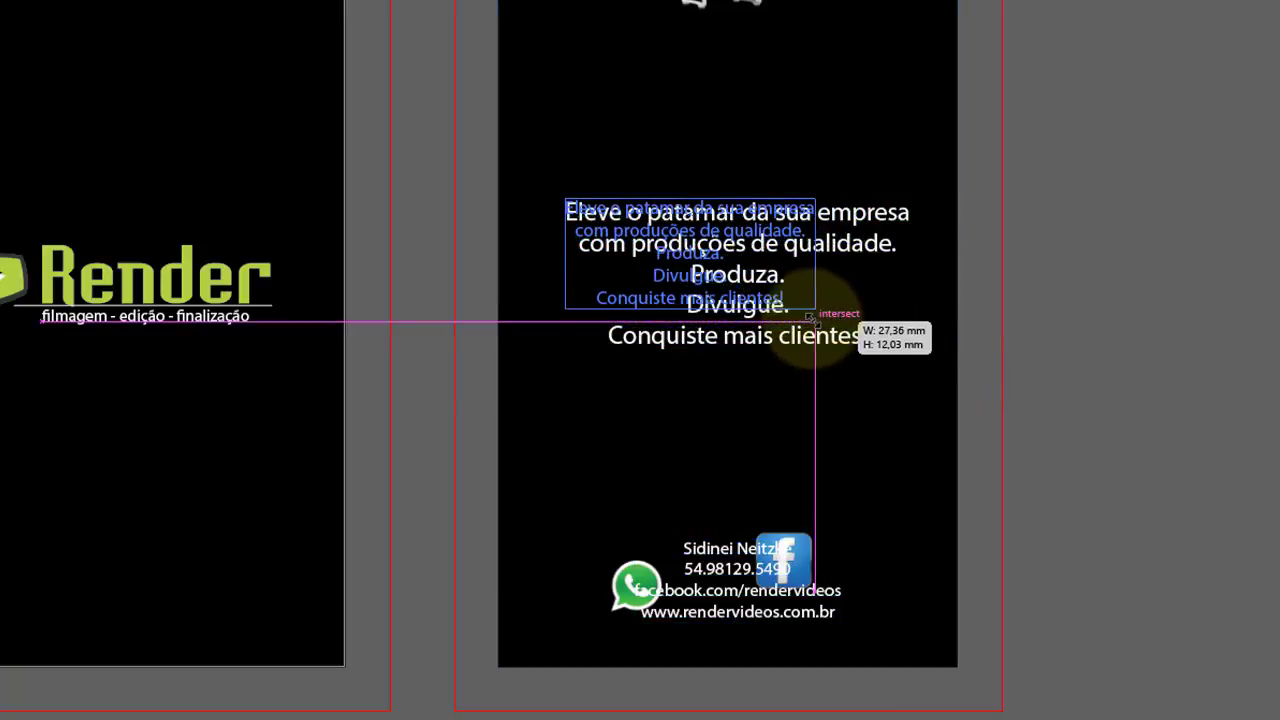
drag(705, 240, 730, 258)
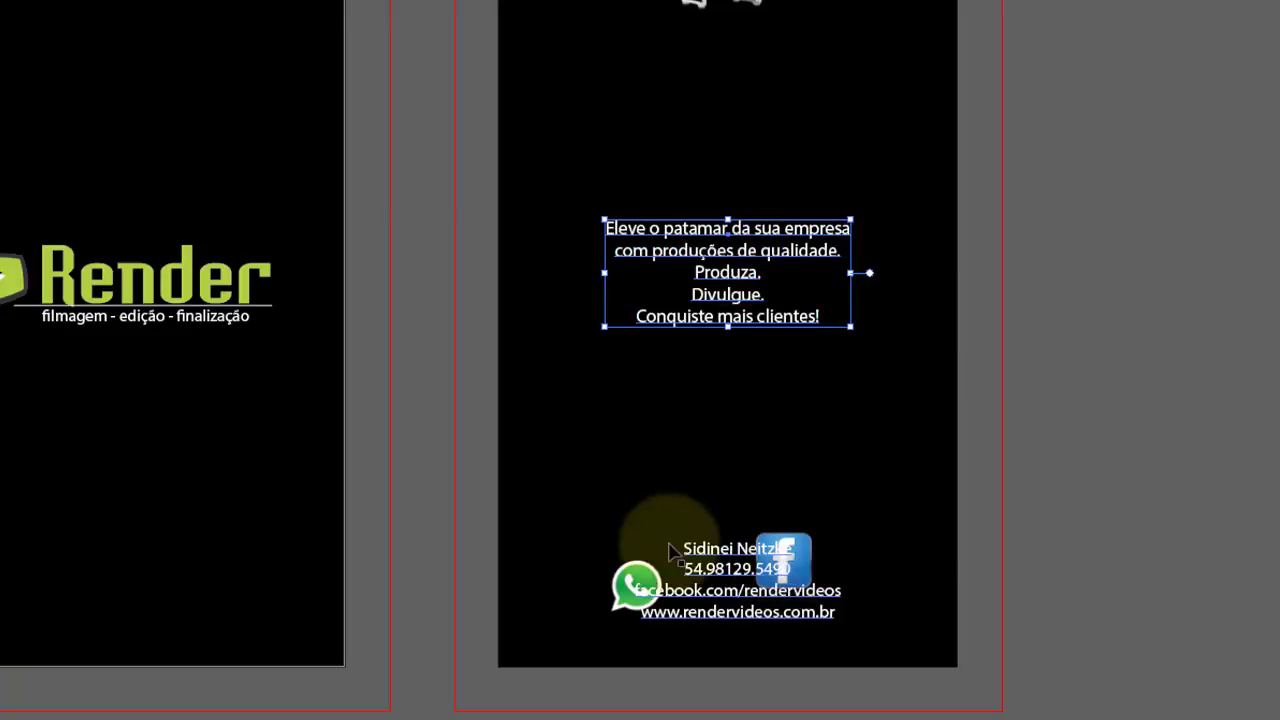
click(630, 585)
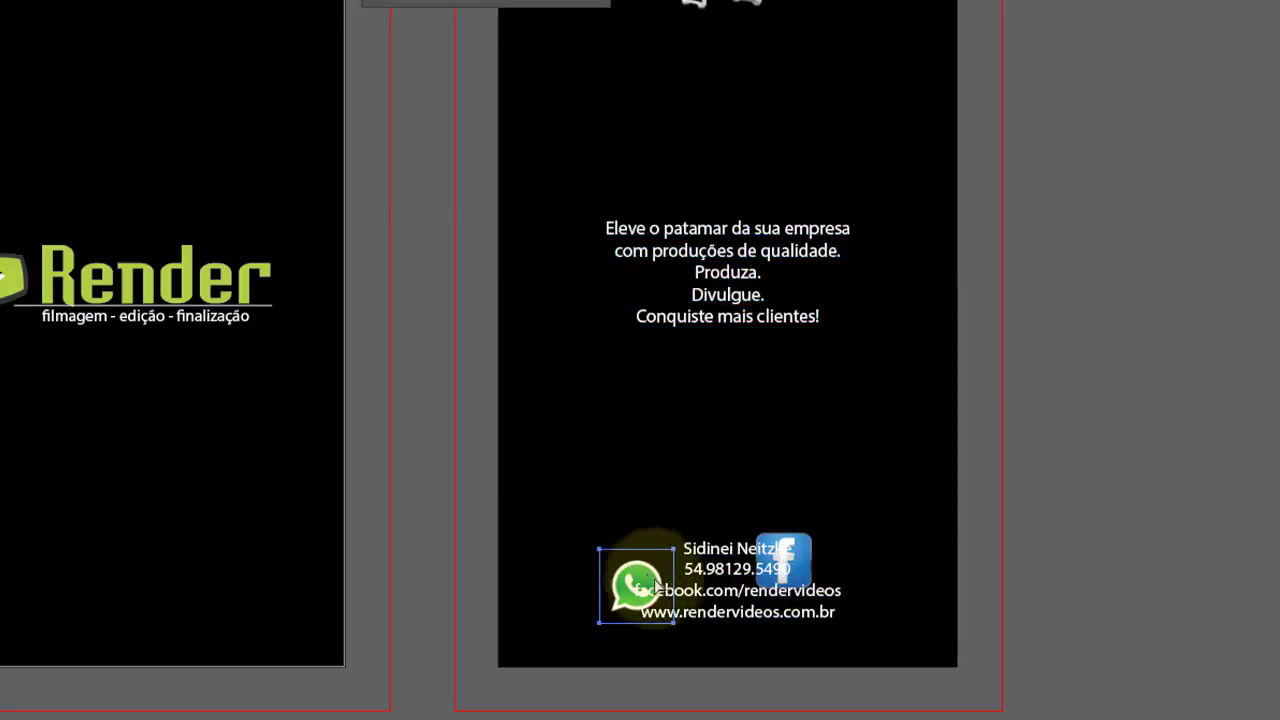
Shrink the WhatsApp icon and position it left of the phone number line.
mouse_move(674, 622)
mouse_down()
mouse_move(622, 565)
mouse_move(673, 569)
mouse_up()
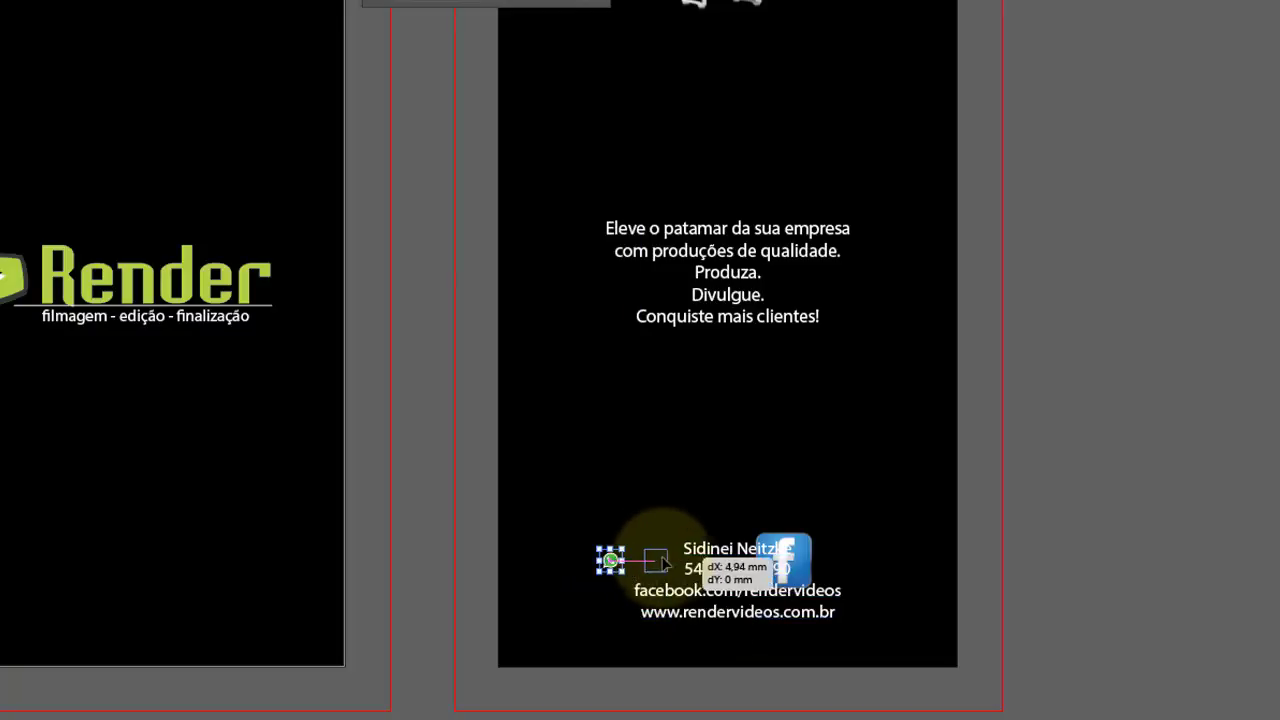
mouse_move(792, 566)
mouse_down()
mouse_move(808, 560)
mouse_move(778, 582)
mouse_move(688, 584)
mouse_up()
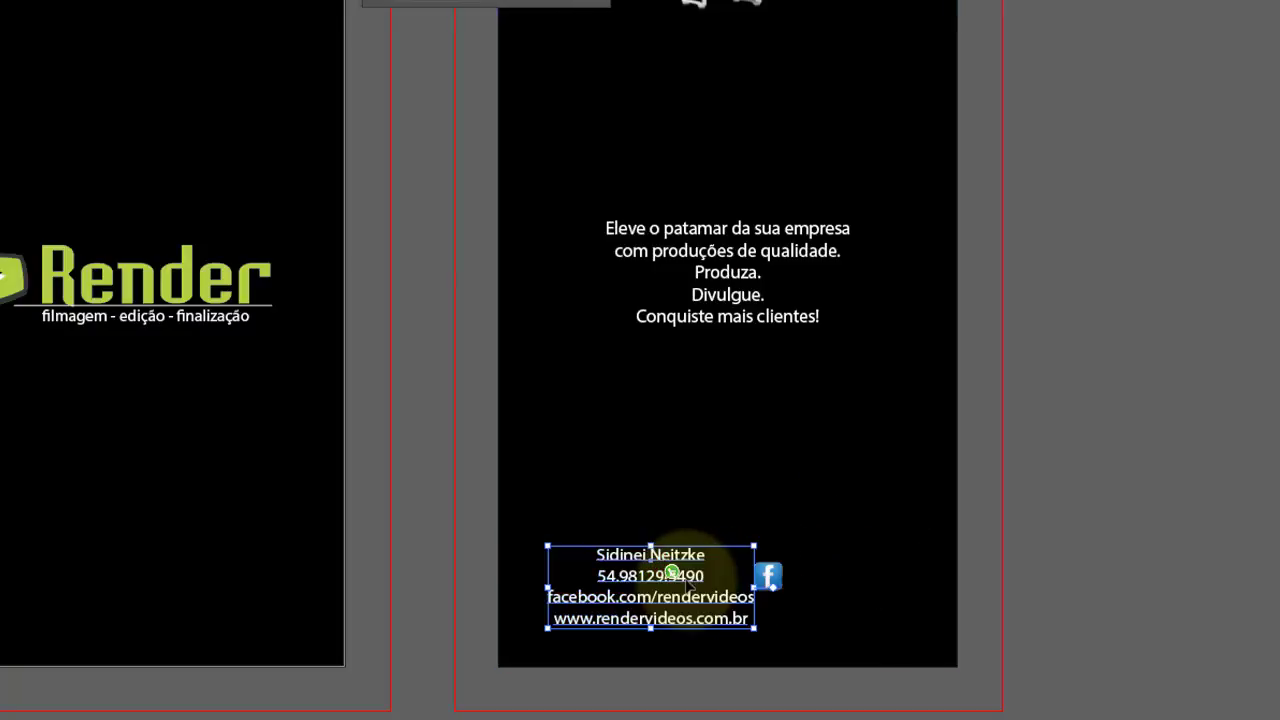
click(797, 600)
click(777, 580)
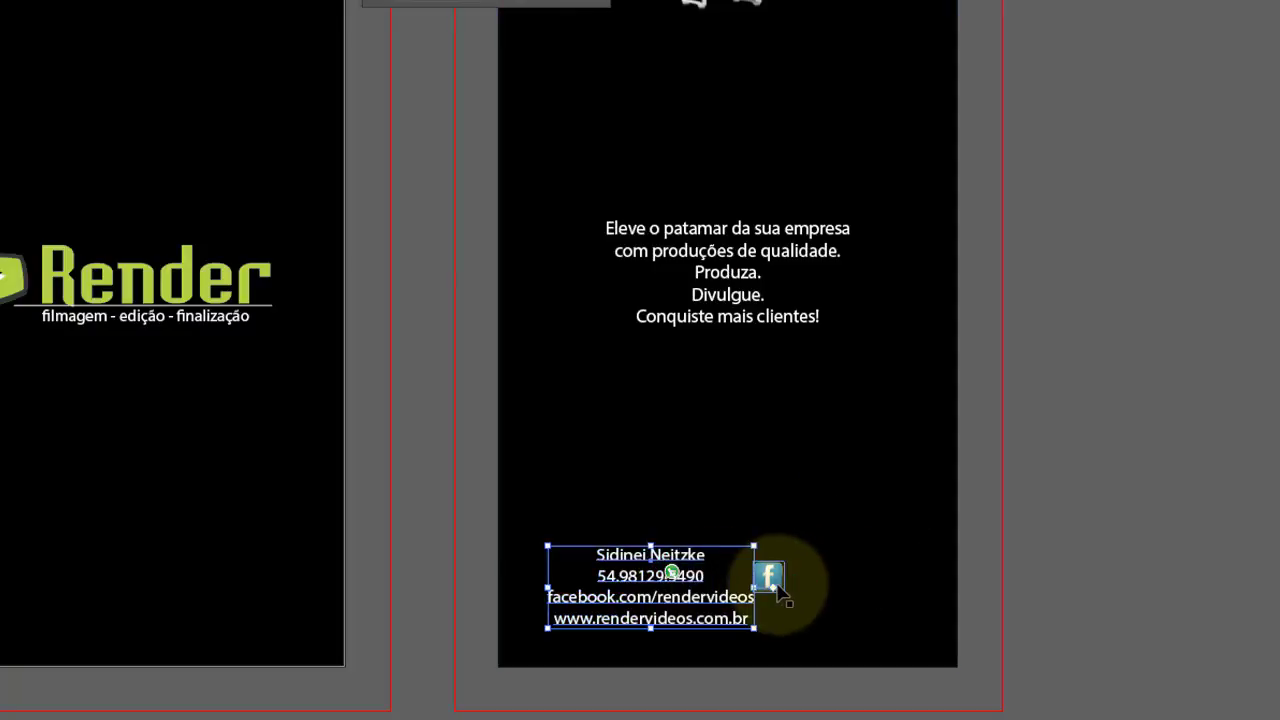
drag(777, 575, 890, 508)
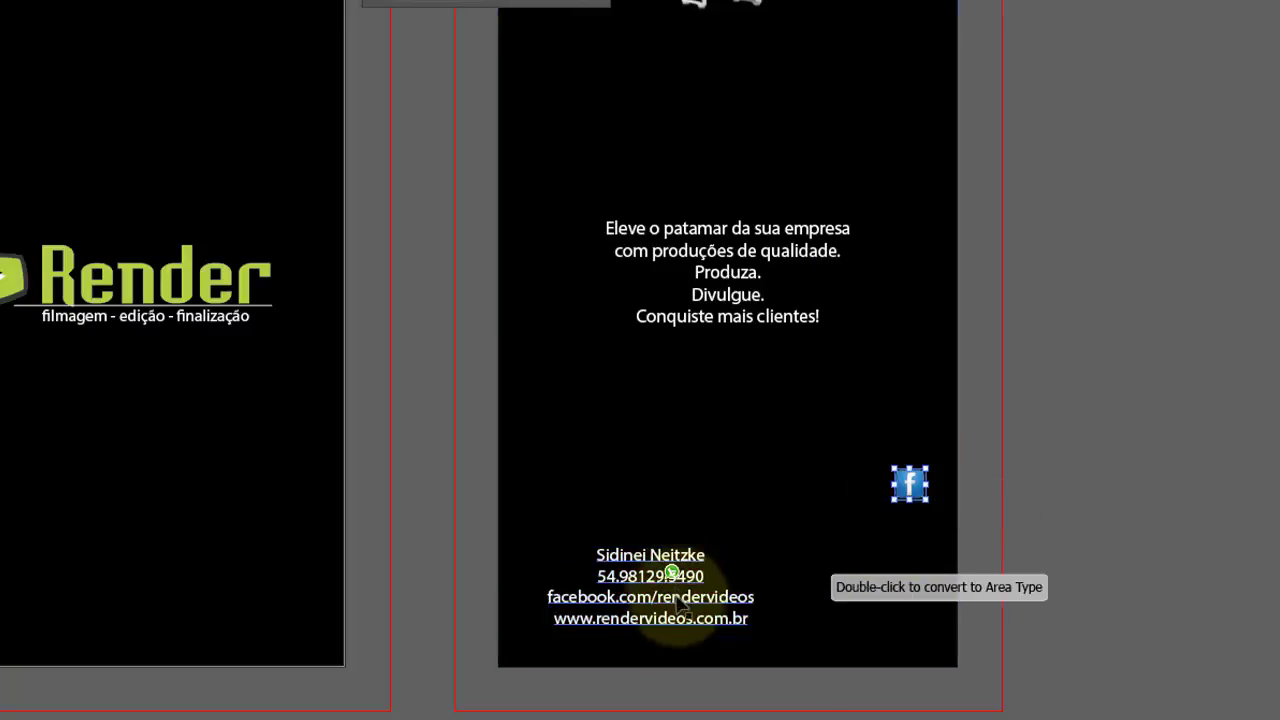
drag(706, 612, 783, 612)
Place the Facebook icon before facebook.com/rendervideos and shrink it to line height.
drag(912, 490, 608, 601)
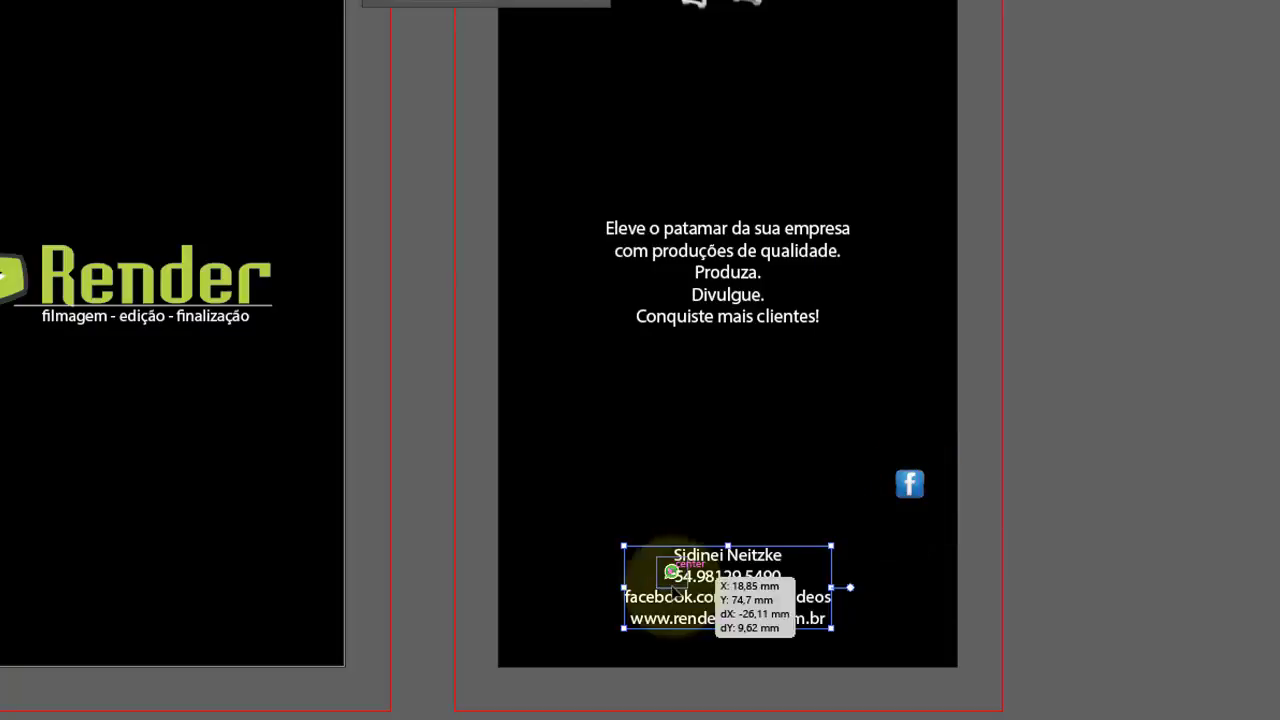
key(ctrl+equal)
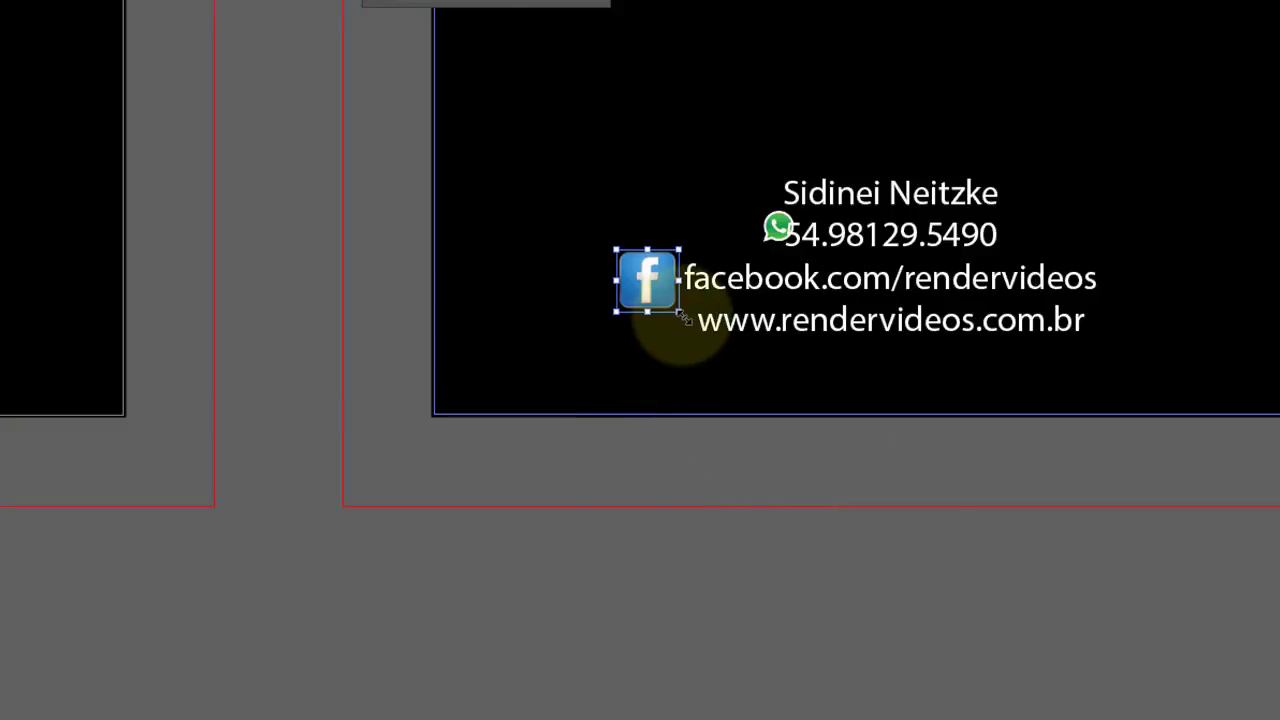
mouse_move(679, 311)
mouse_down()
mouse_move(663, 297)
mouse_move(655, 340)
mouse_move(709, 345)
mouse_up()
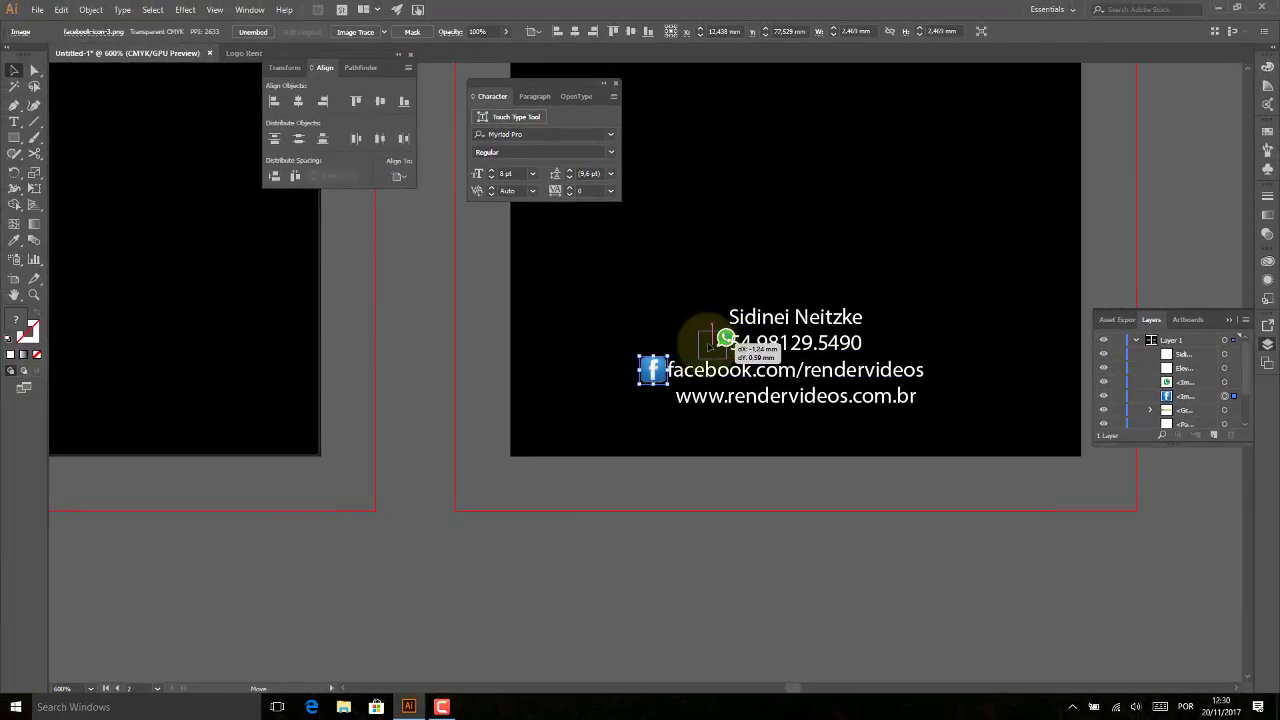
click(650, 372)
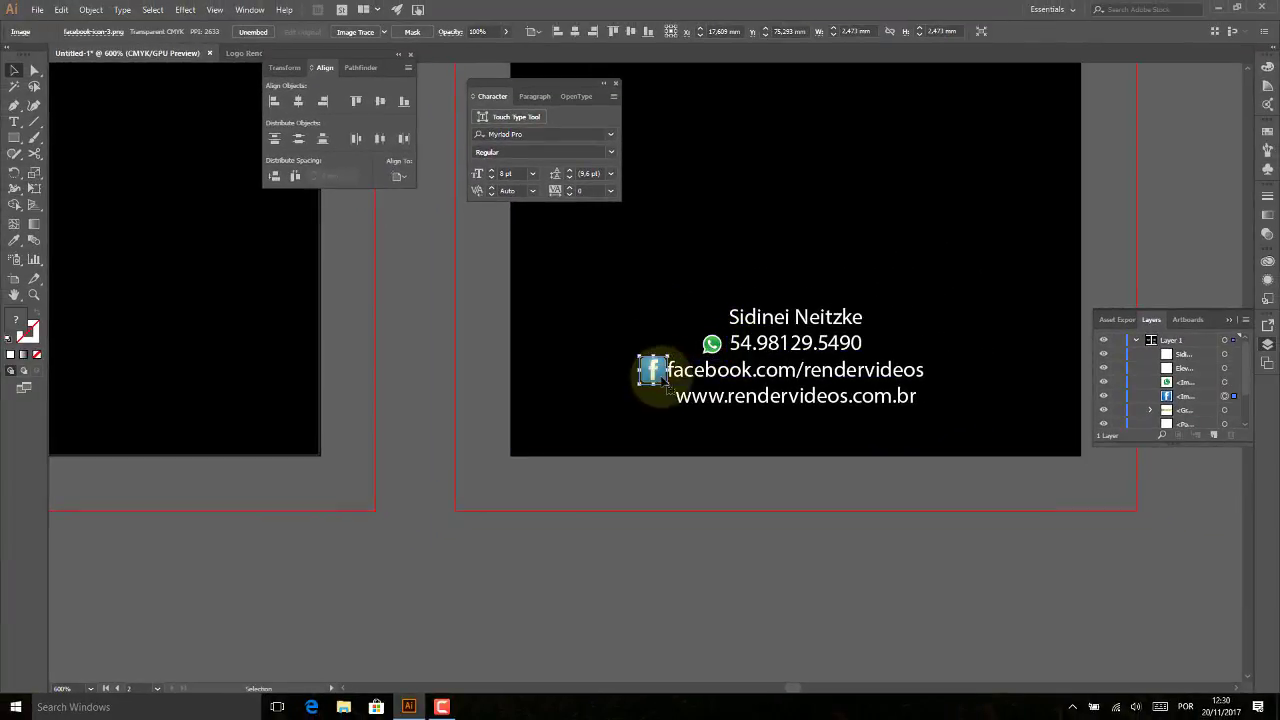
drag(667, 383, 666, 384)
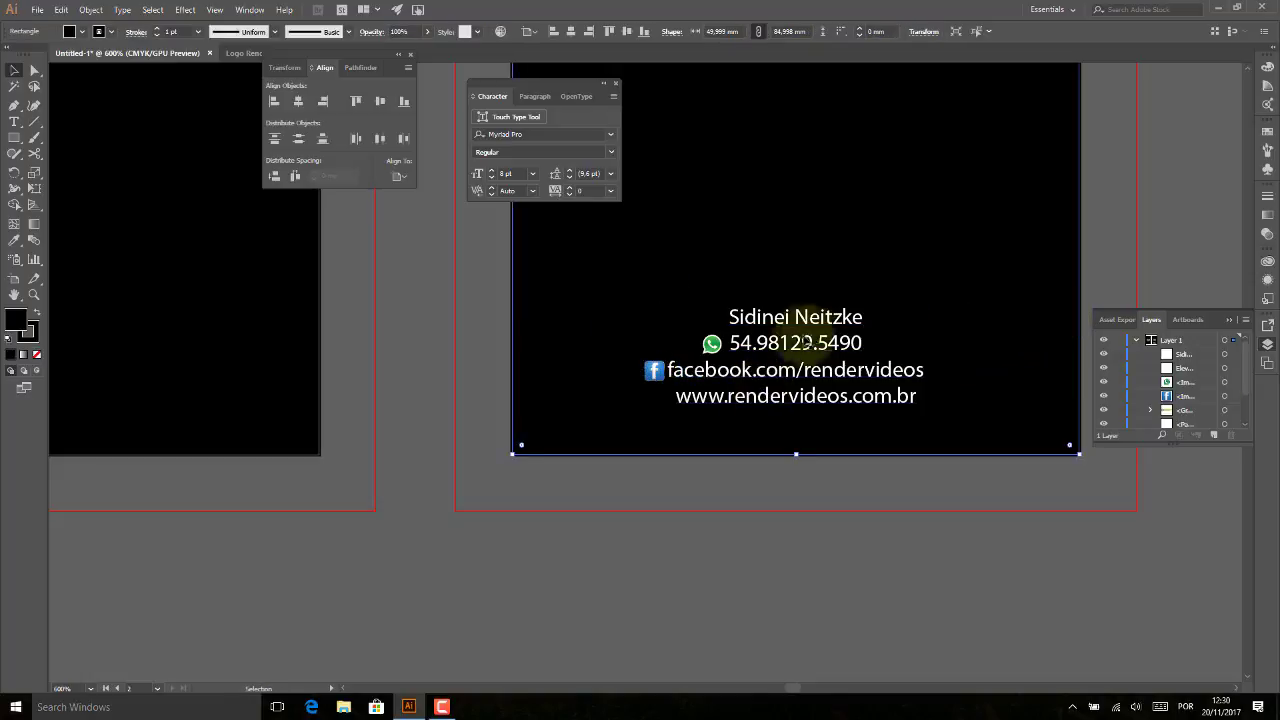
click(713, 341)
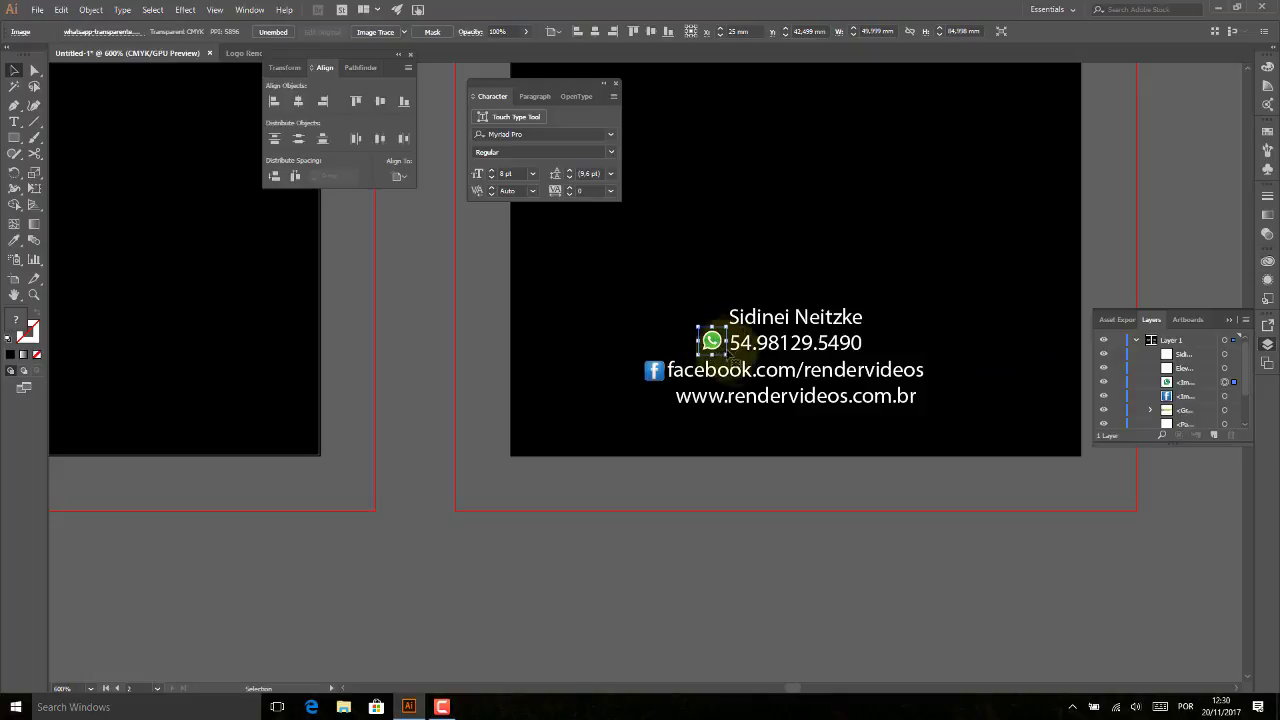
Zoom out to show both card sides and close the Character panel.
click(963, 337)
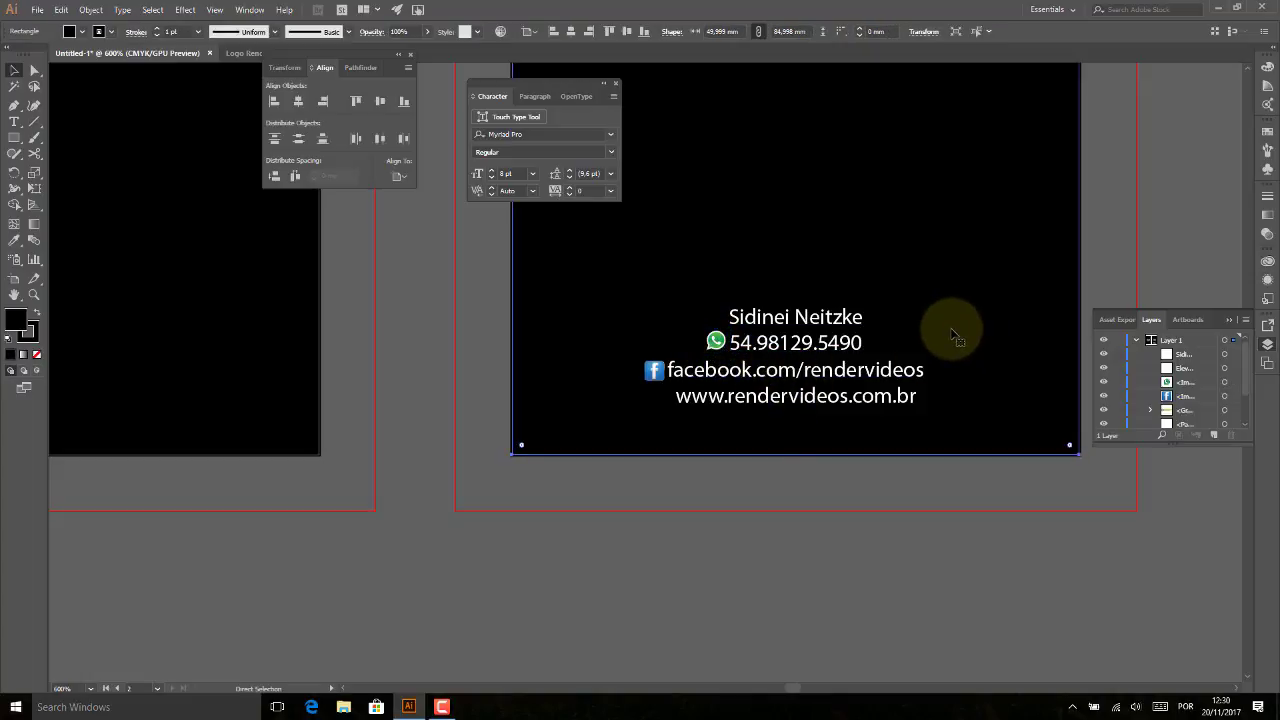
key(ctrl+minus)
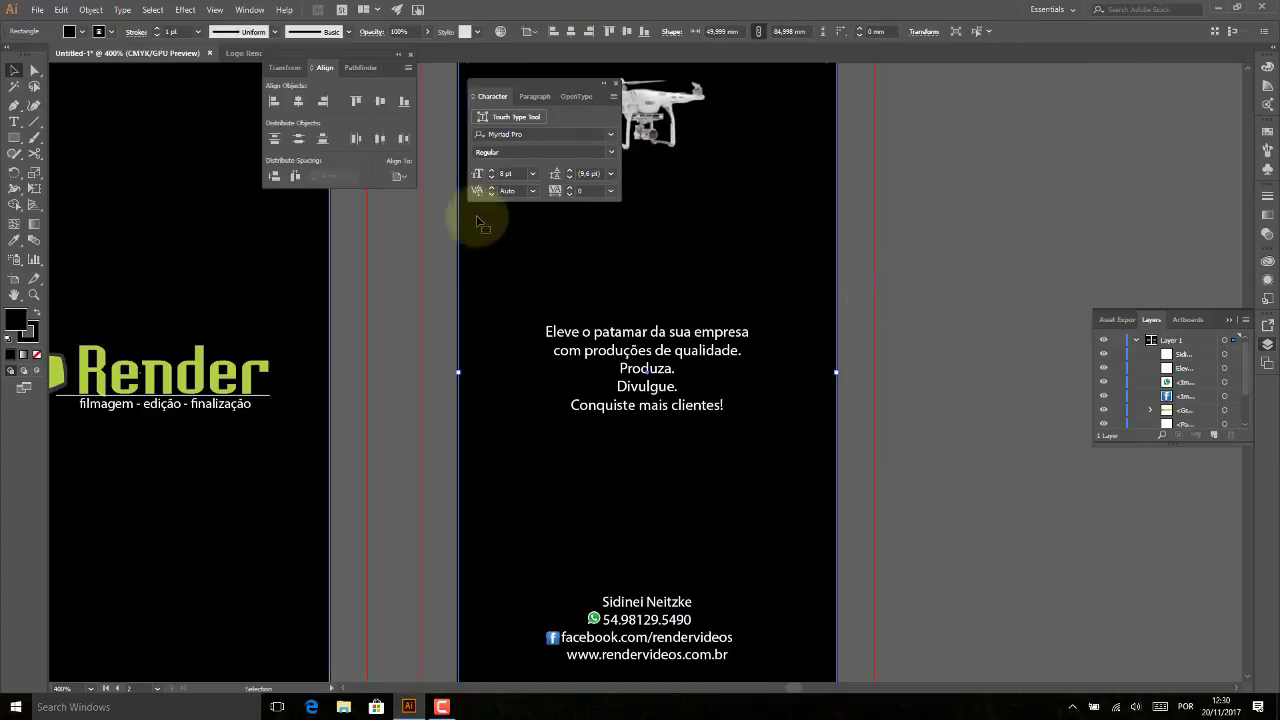
key(ctrl+minus)
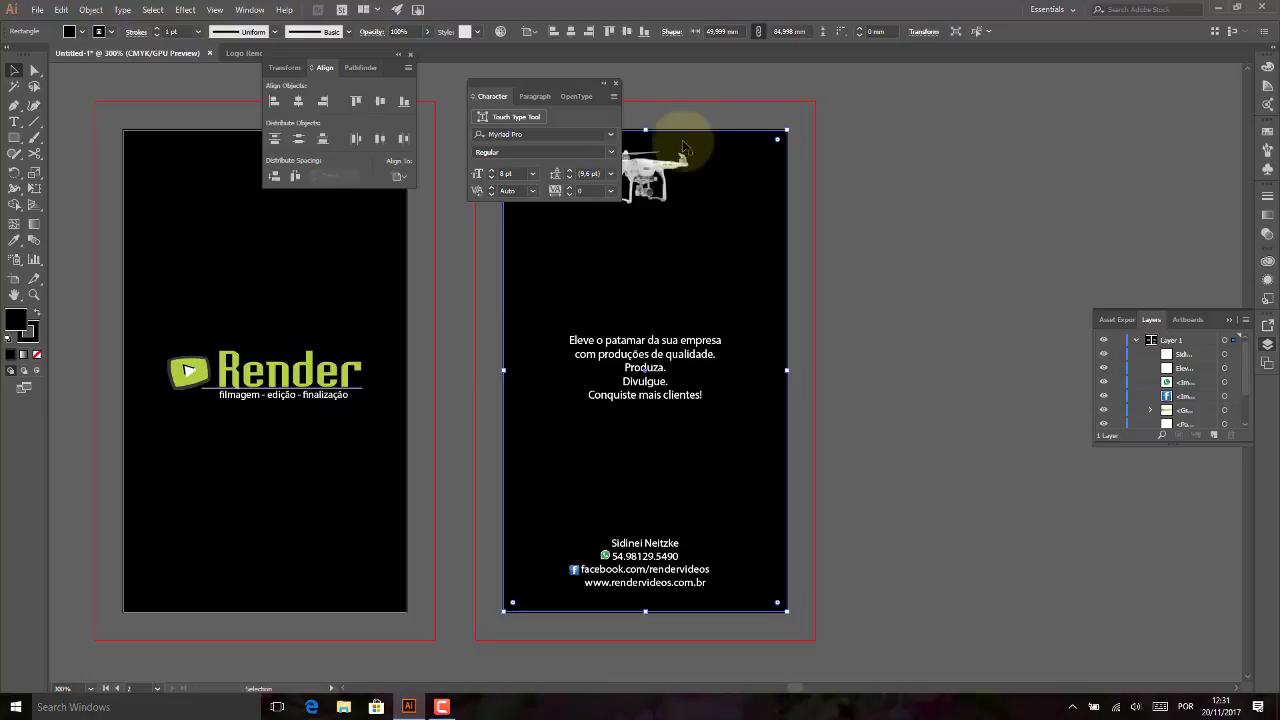
click(615, 85)
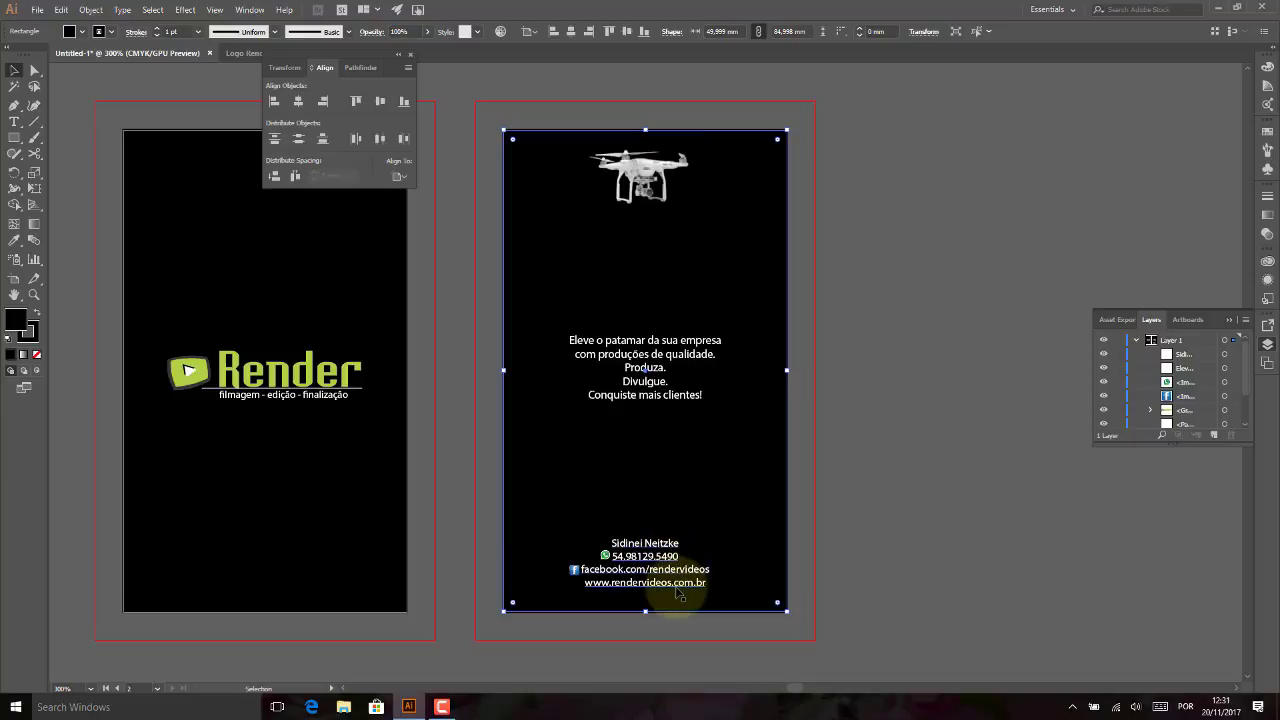
Extend the back card's black background corners out to the red bleed edge.
click(905, 368)
click(568, 222)
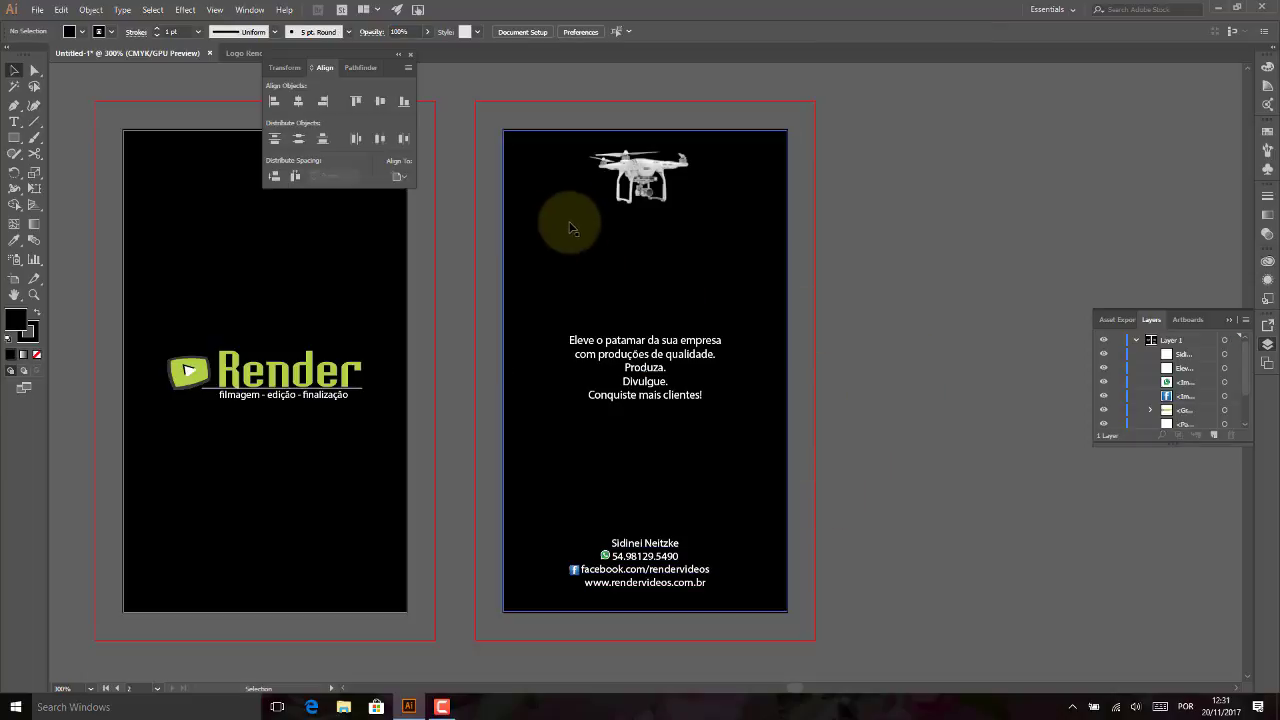
drag(505, 128, 476, 98)
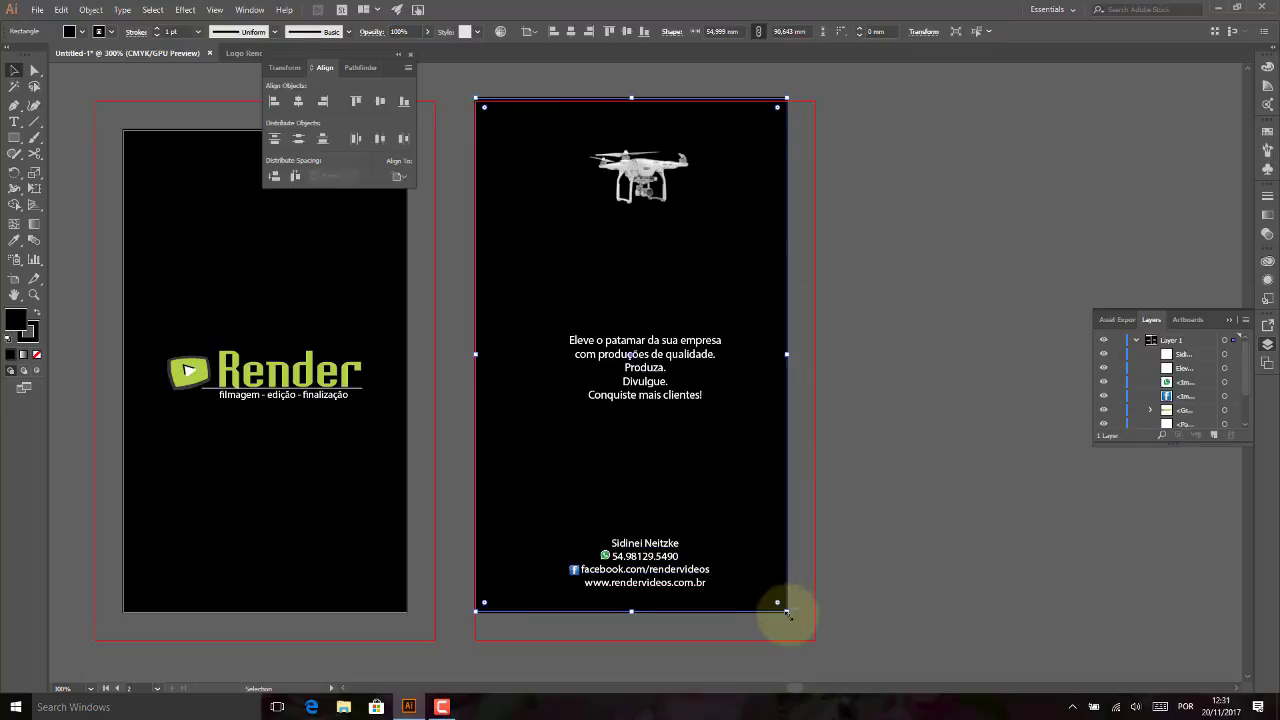
drag(813, 633, 815, 640)
Extend the front card's black background corners out to the bleed edge.
click(391, 586)
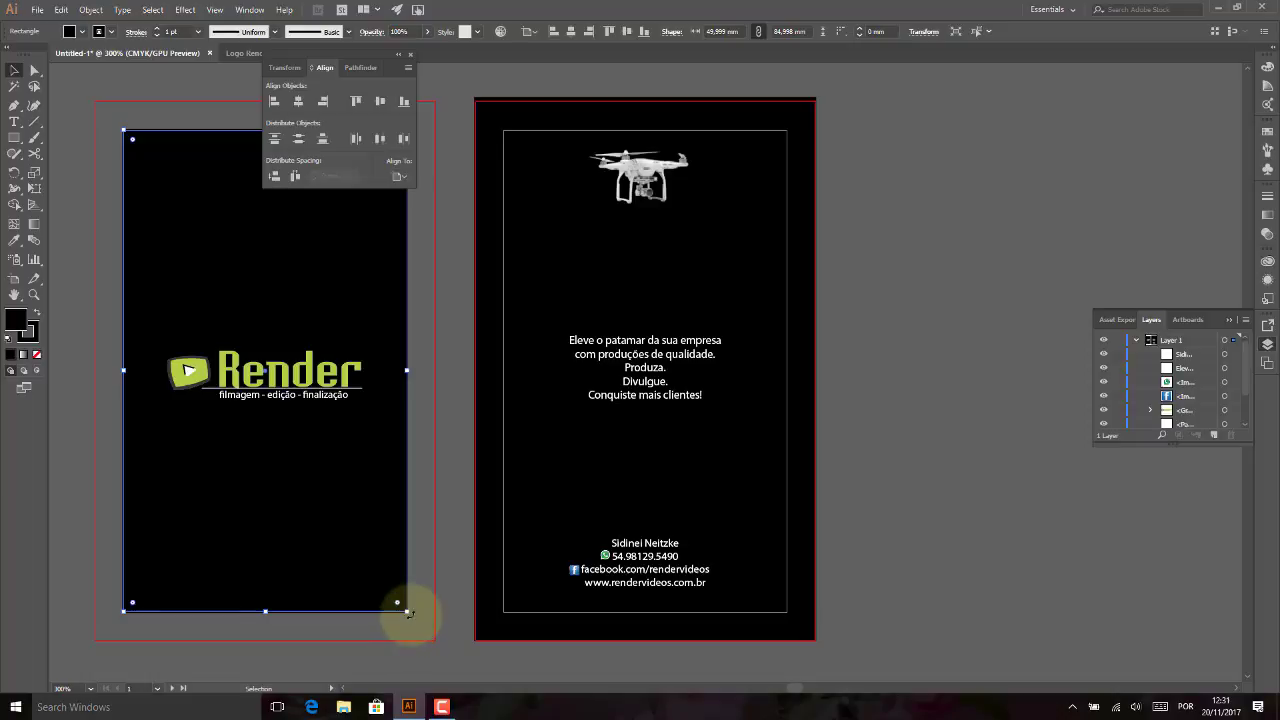
drag(408, 612, 435, 640)
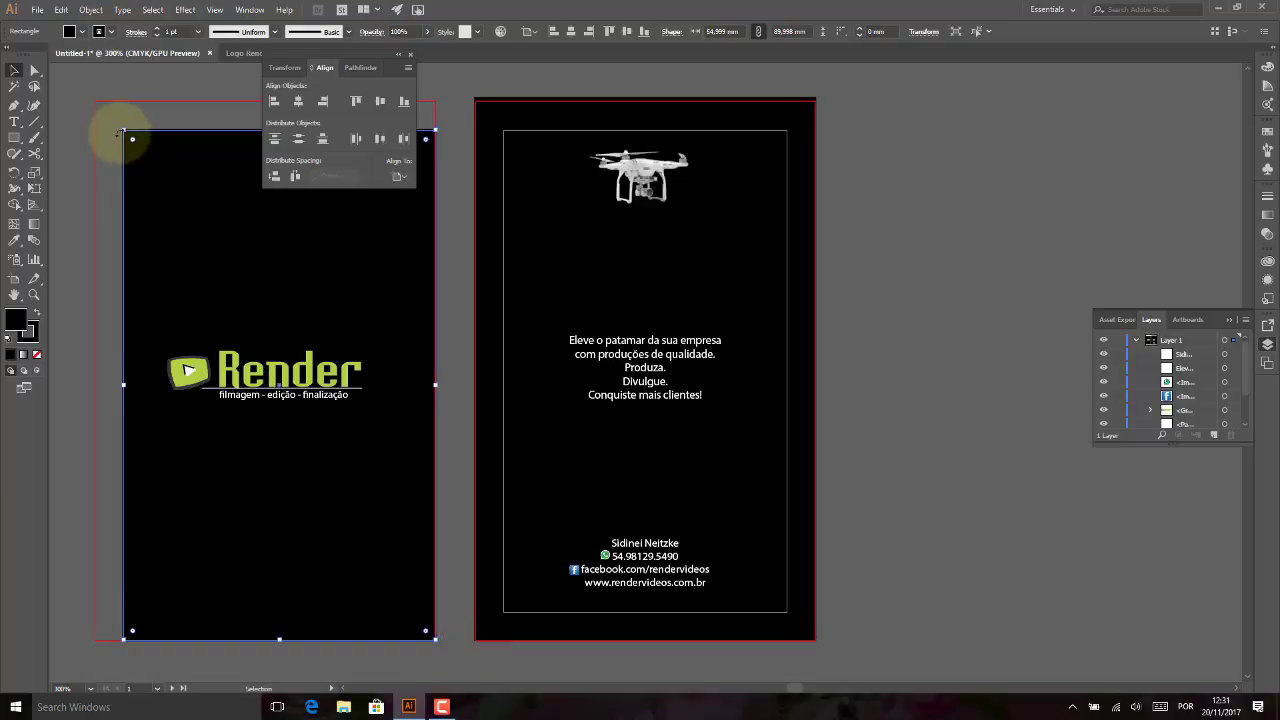
drag(122, 128, 95, 101)
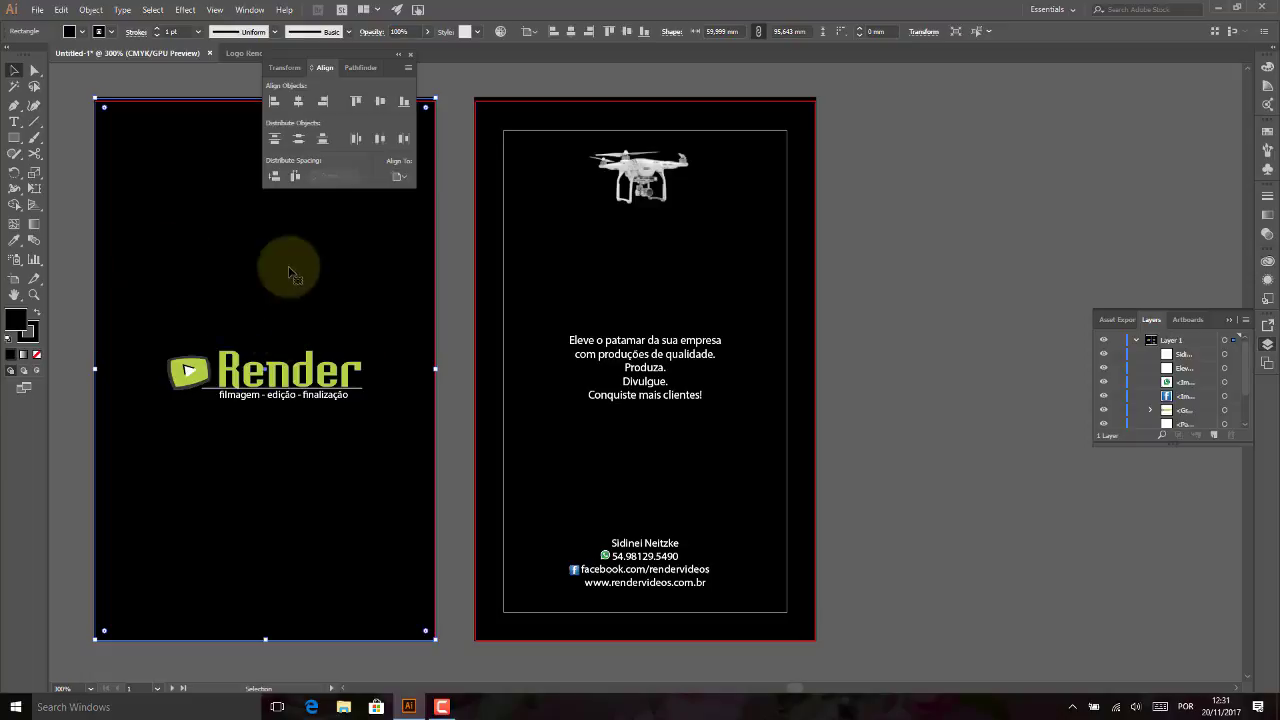
click(410, 55)
Align the front background's top edge with the back's, then recentre both artboards.
click(881, 121)
click(813, 125)
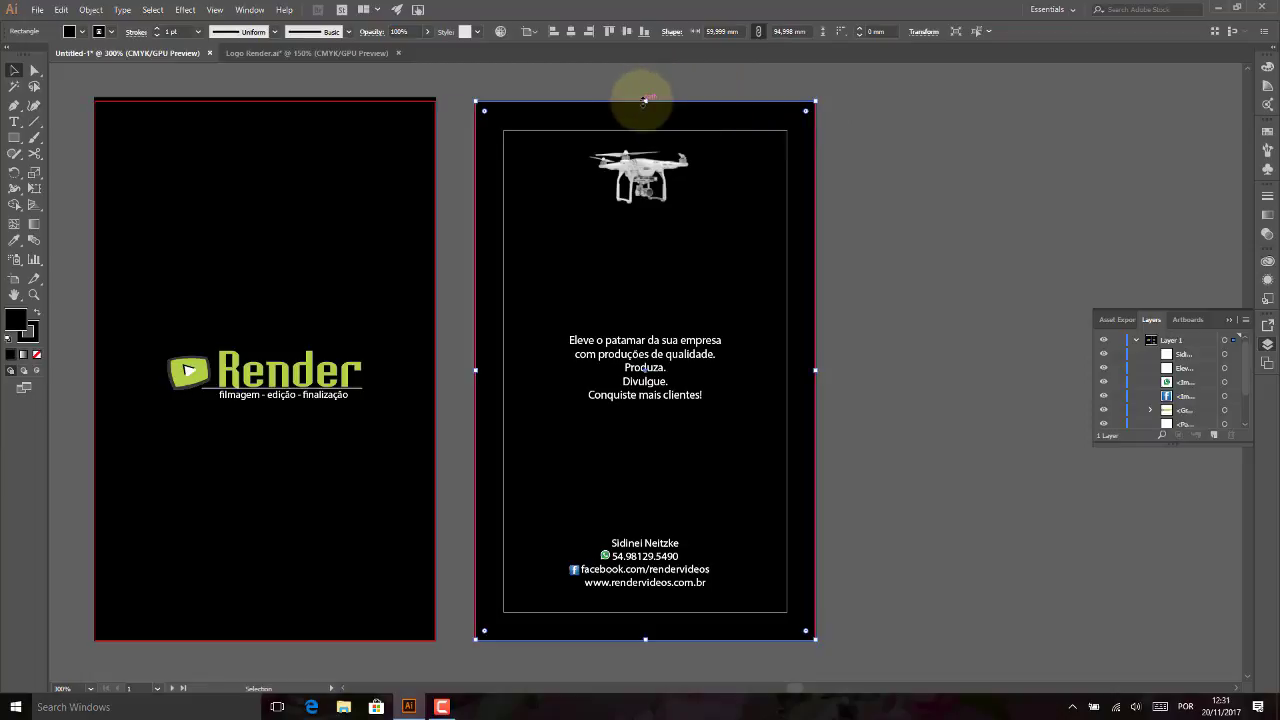
click(301, 115)
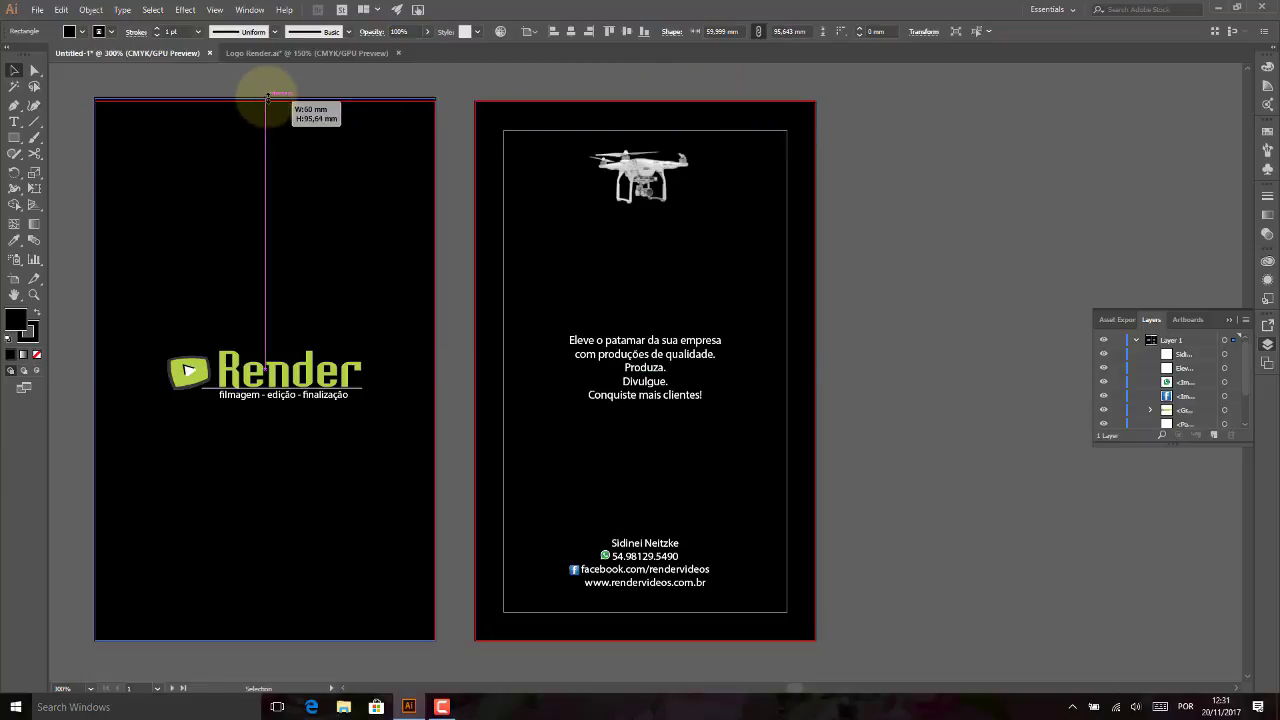
drag(271, 97, 271, 101)
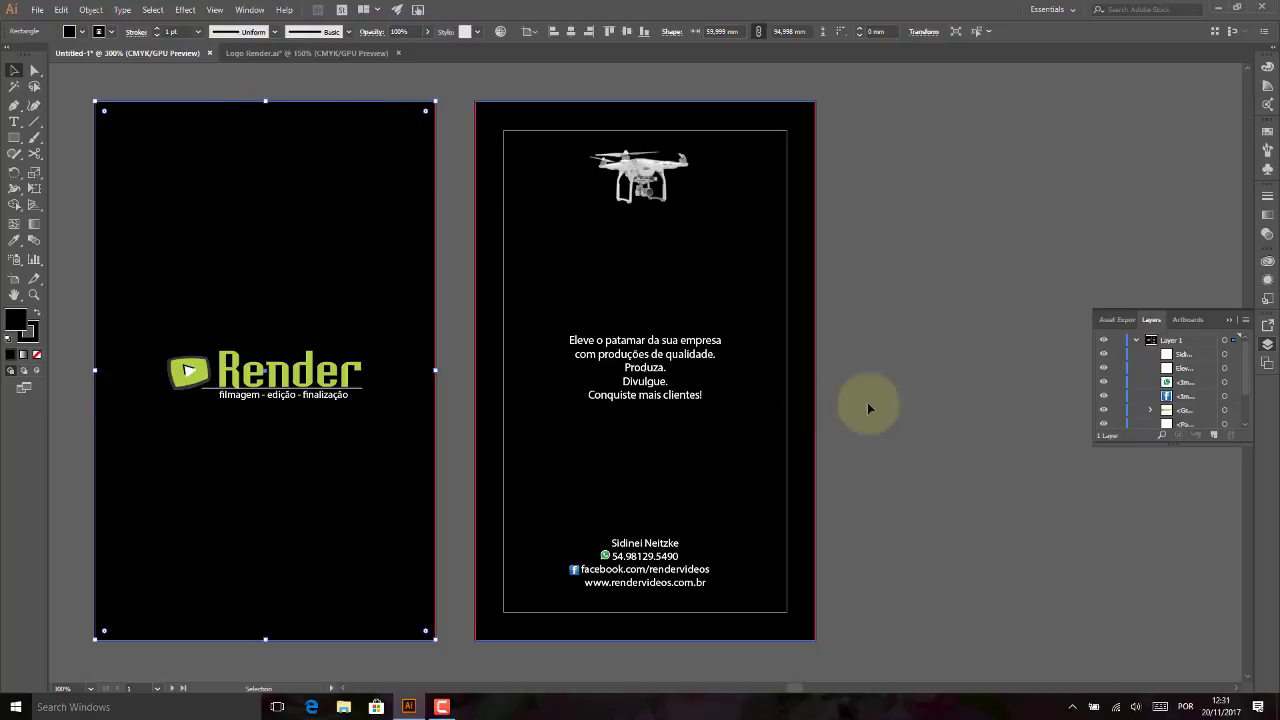
click(913, 350)
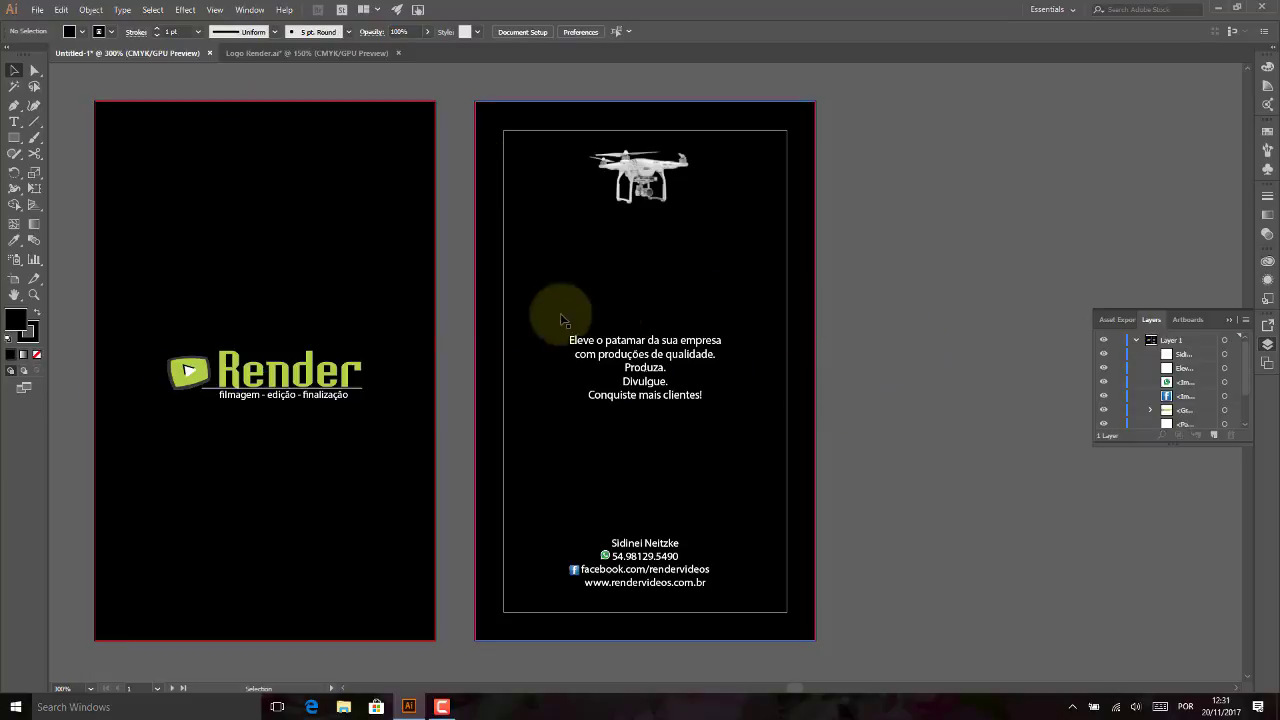
drag(390, 287, 500, 276)
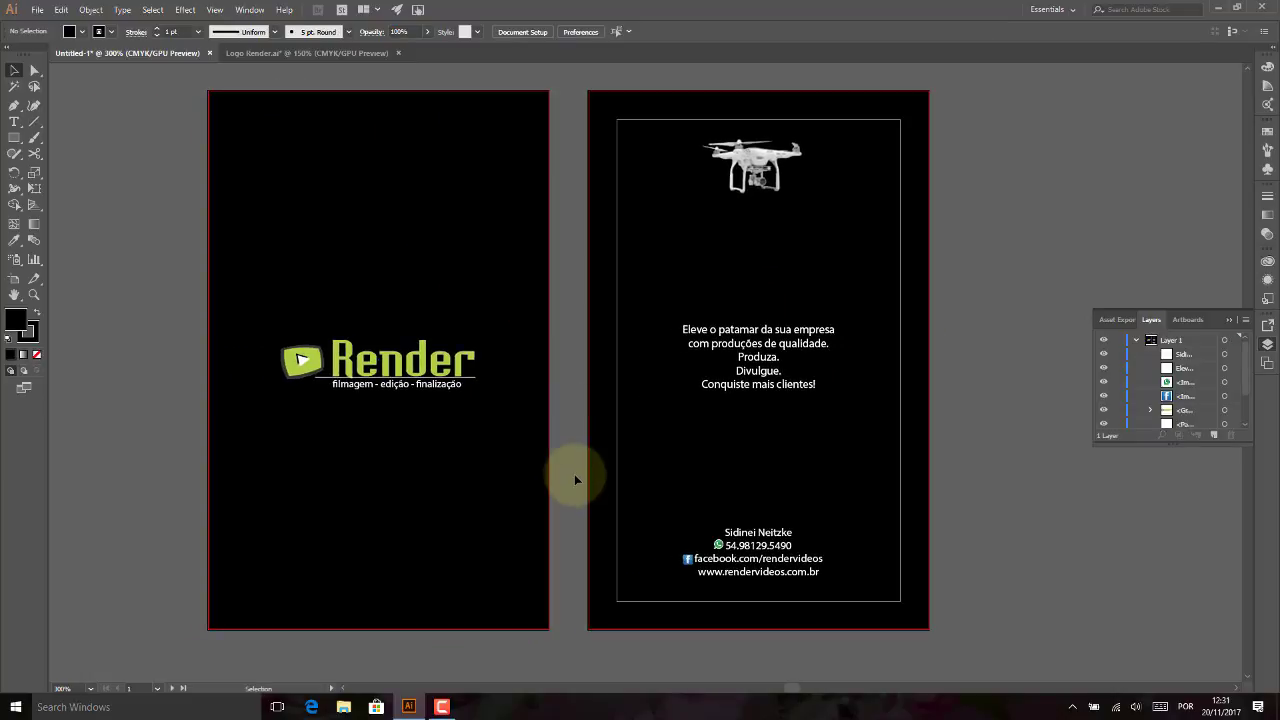
key(a)
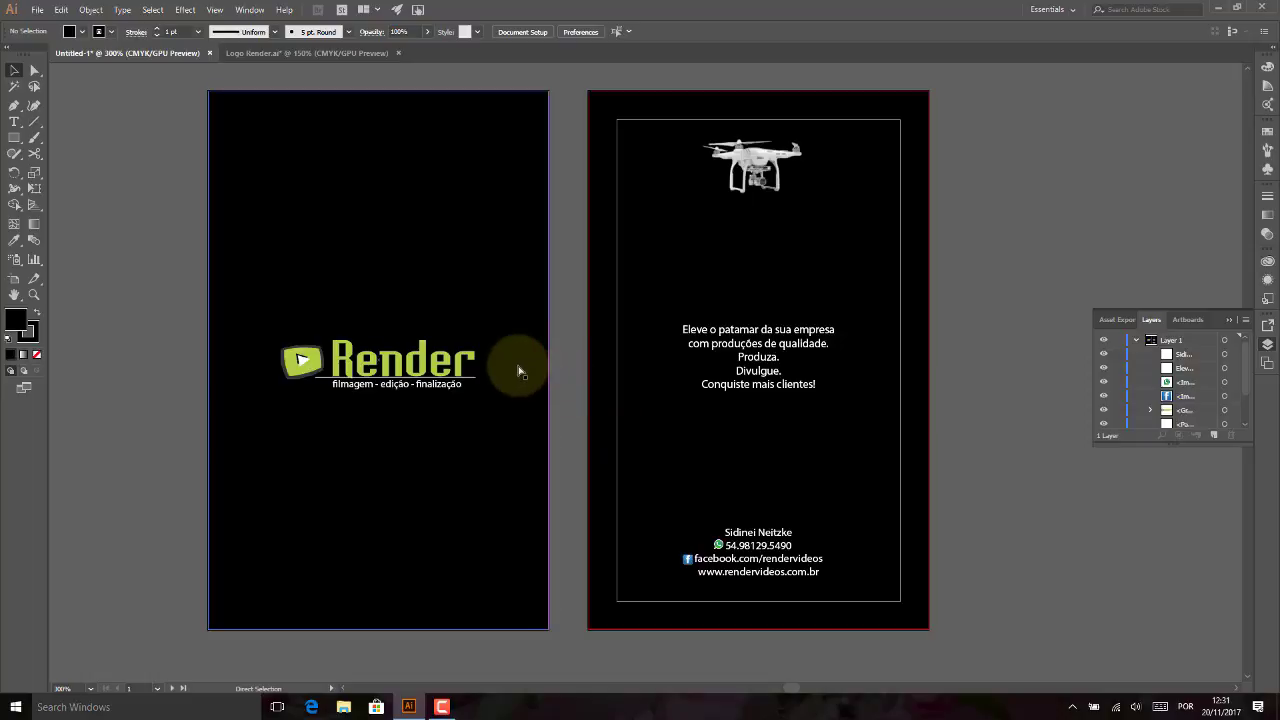
key(v)
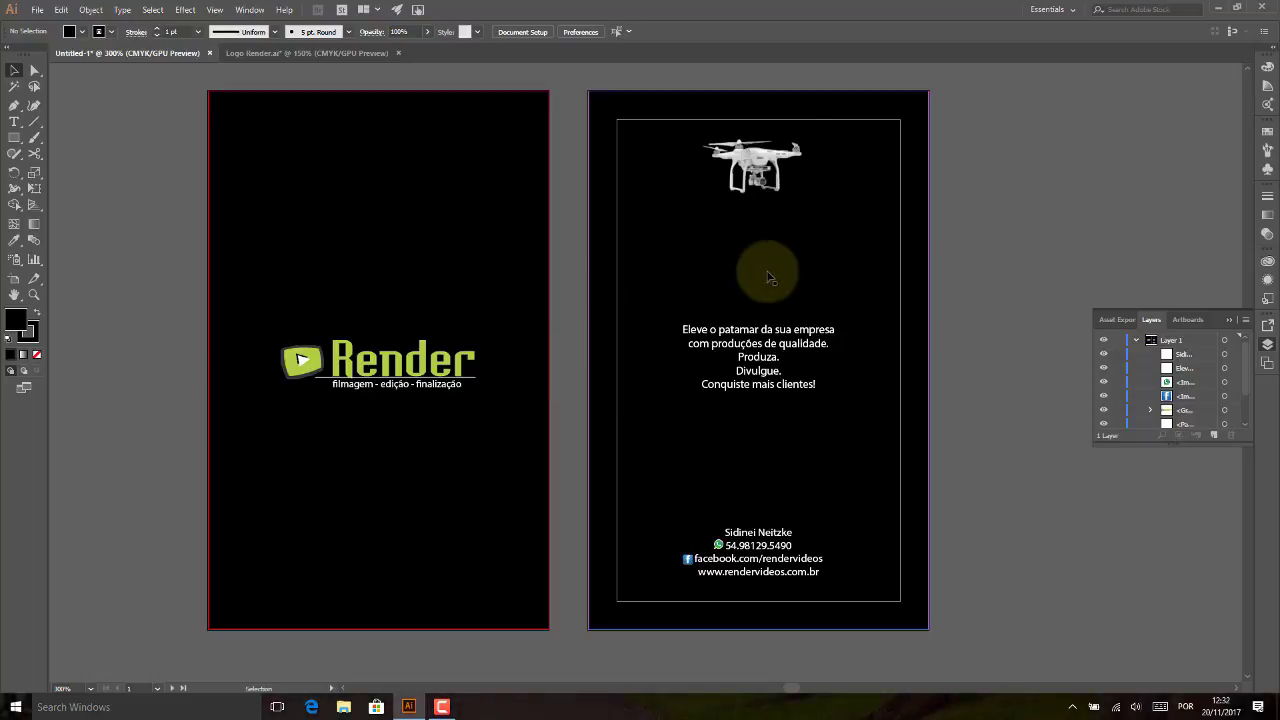
Start packaging and save the document as Car tao Render.ai with default Illustrator options.
click(36, 10)
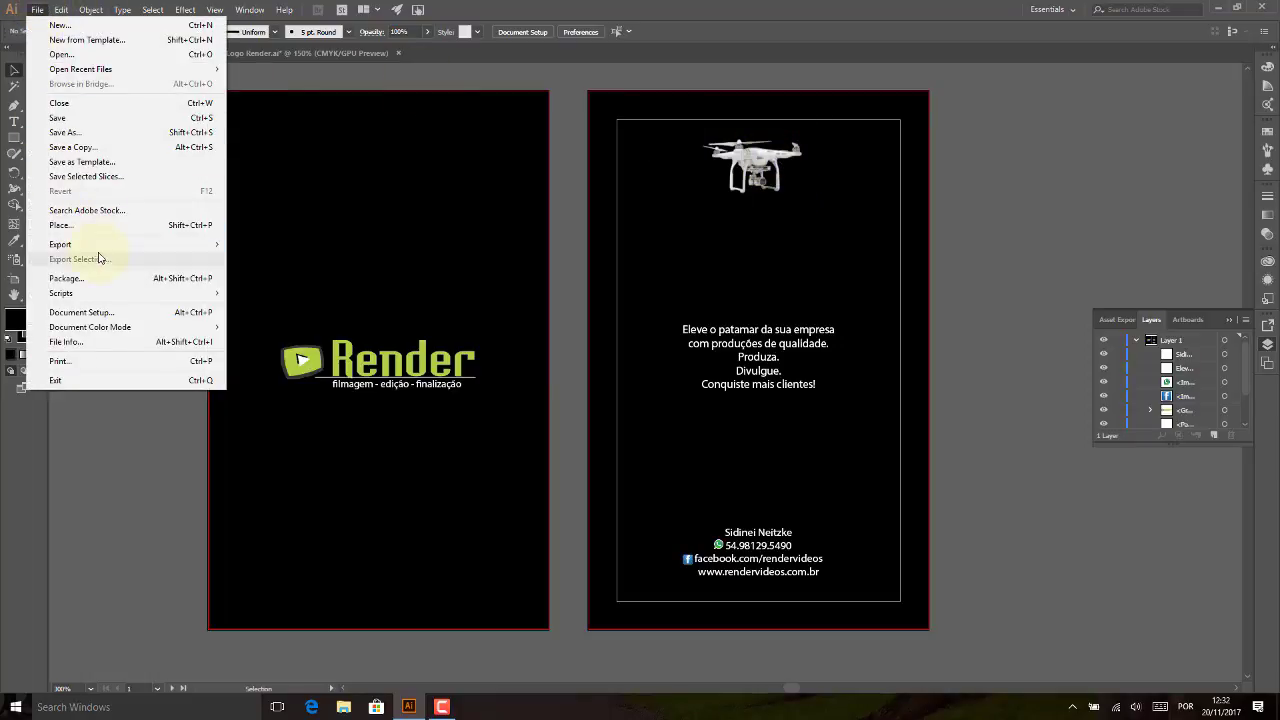
click(100, 284)
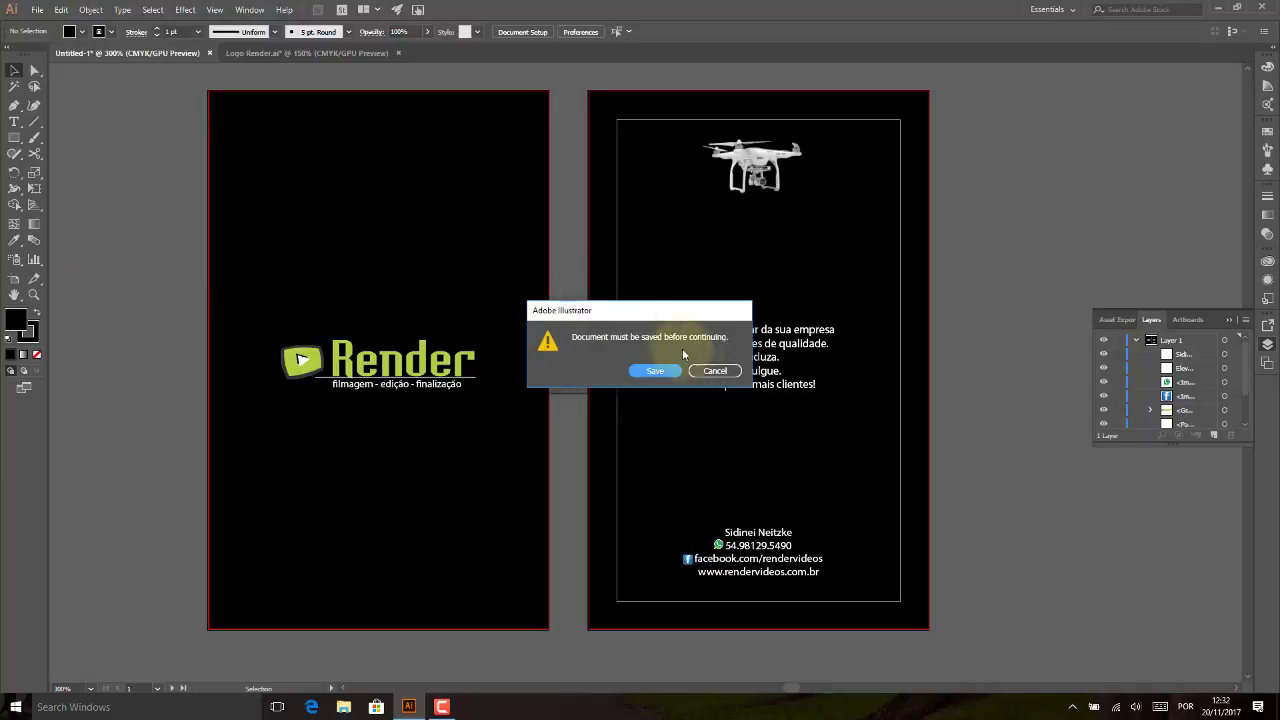
click(657, 378)
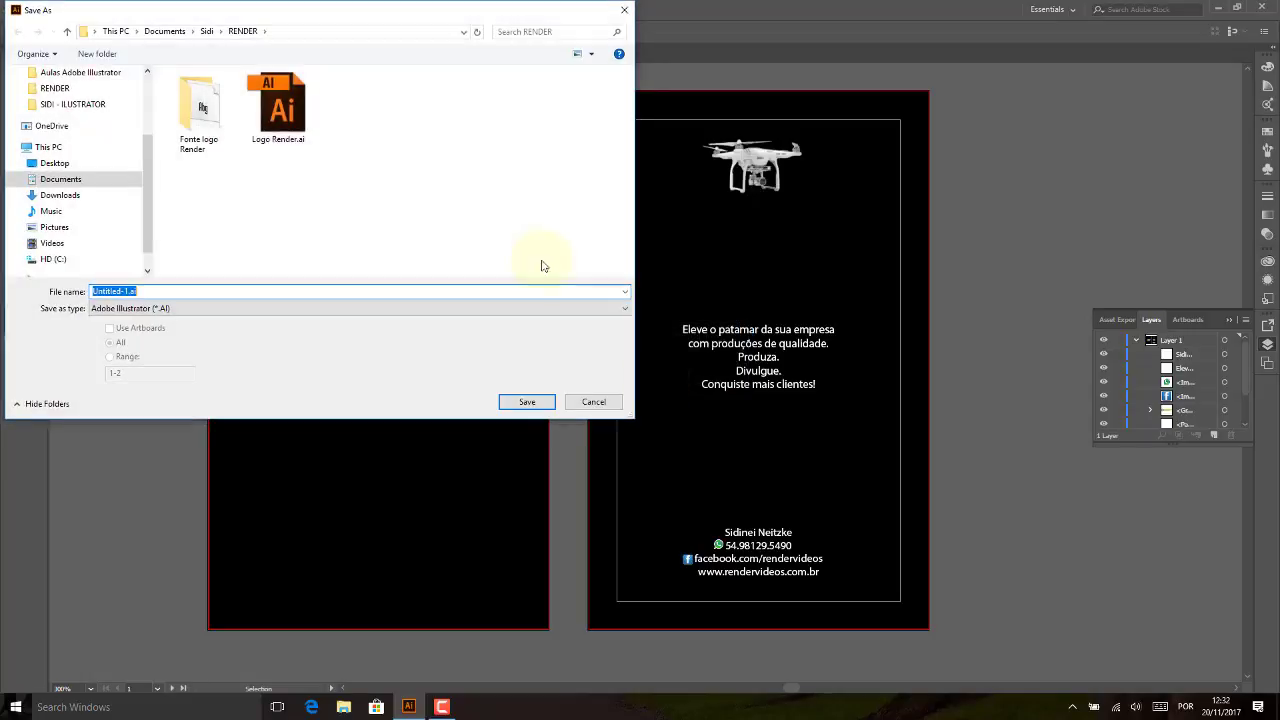
click(275, 113)
click(140, 291)
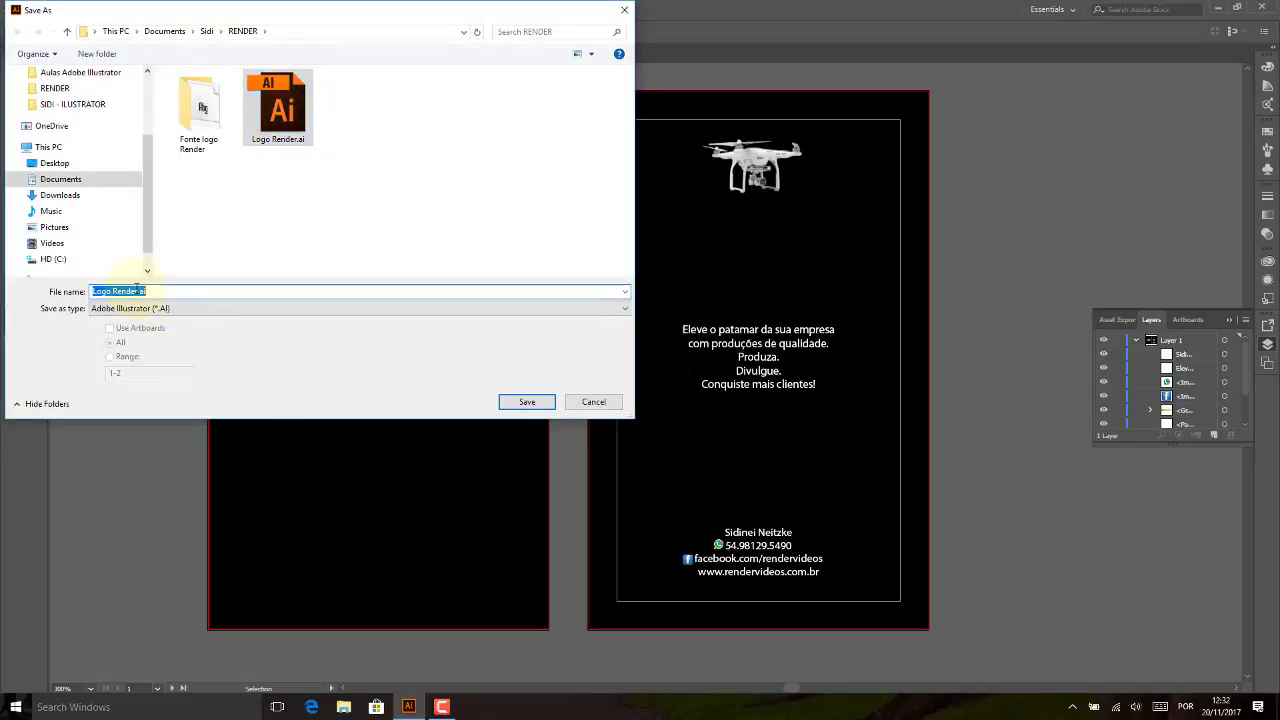
key(BackSpace)
text(Carta)
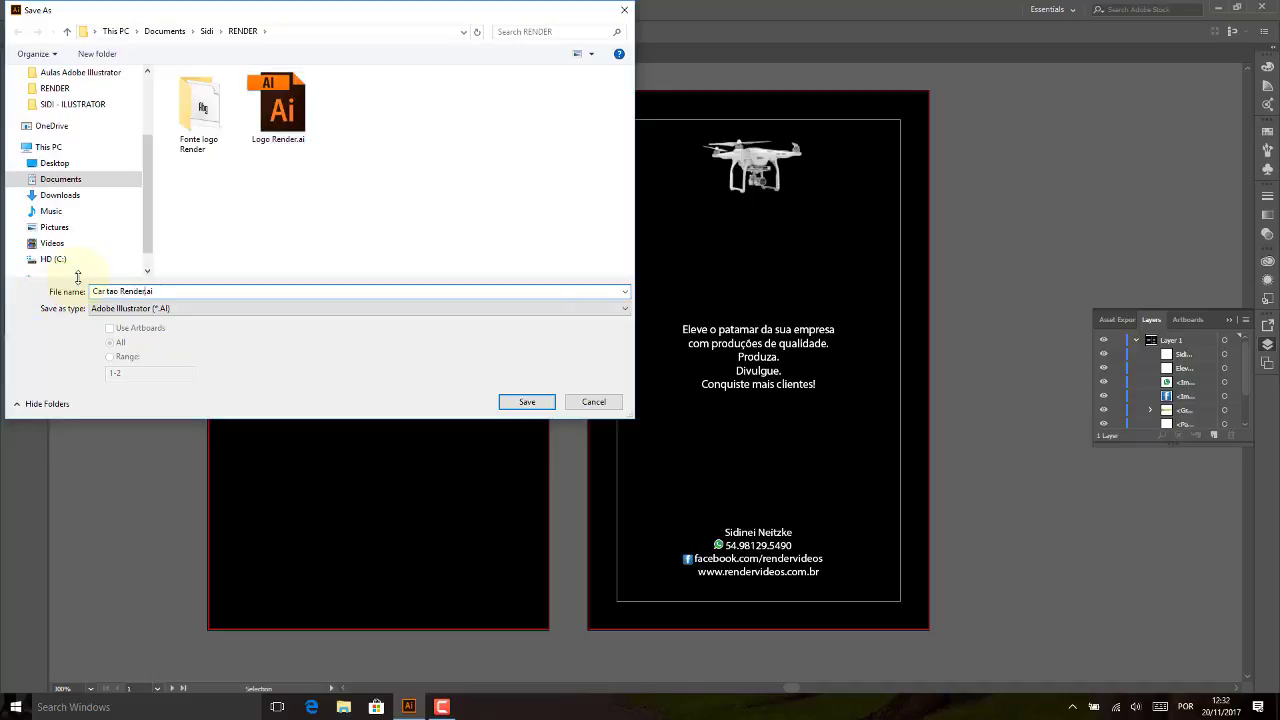
key(Return)
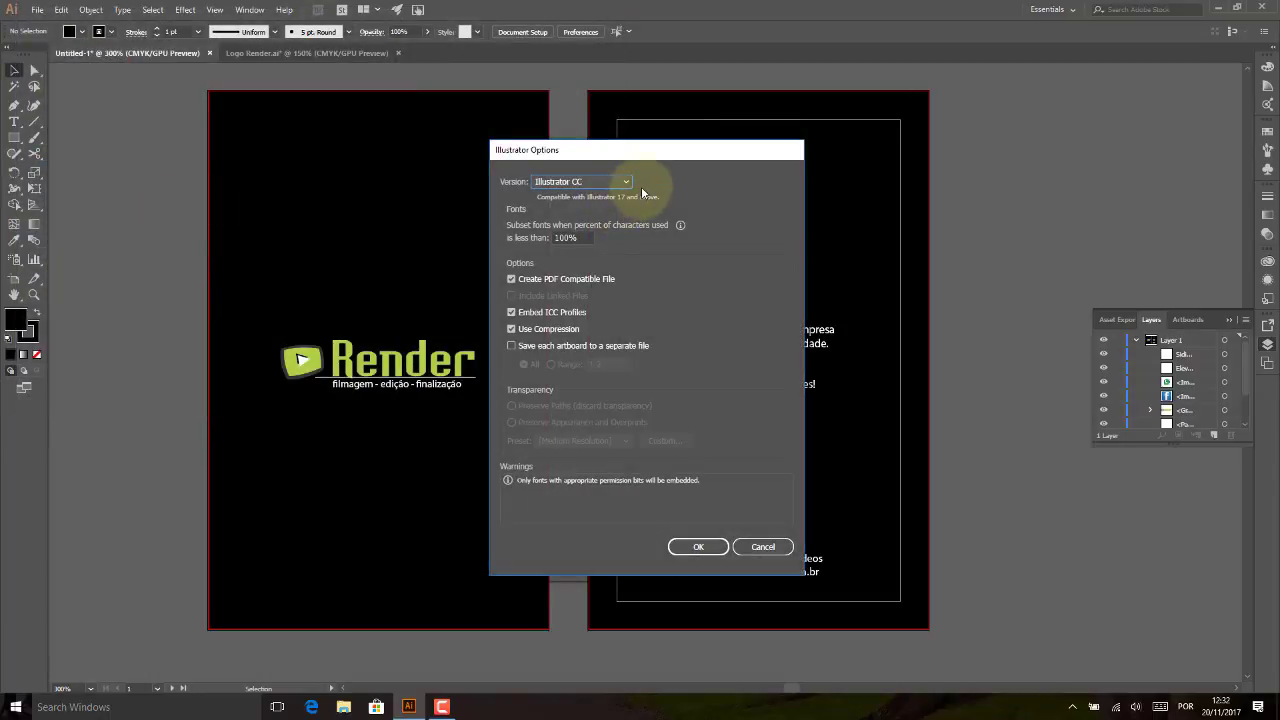
click(698, 546)
Package the card as Cartao Render_Folder in Documents\PRODUCAO SIDI\LOGO RENDER.
key(ctrl+alt+shift+p)
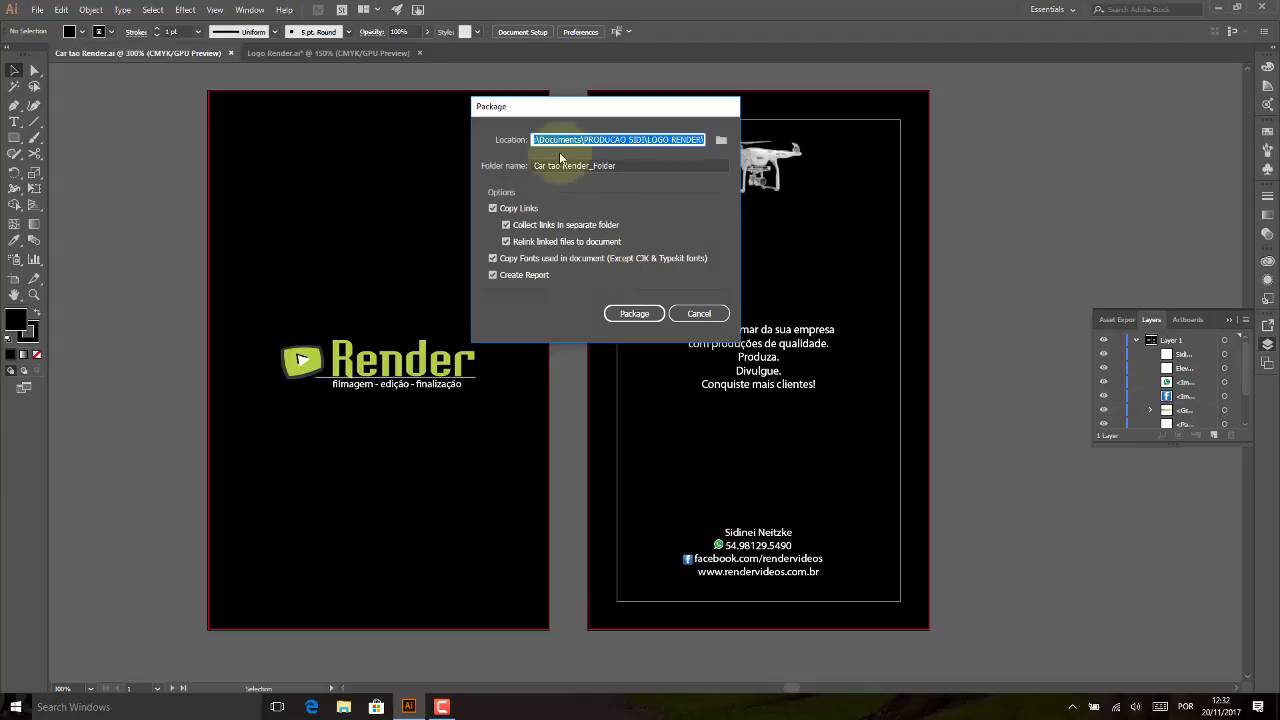
click(721, 142)
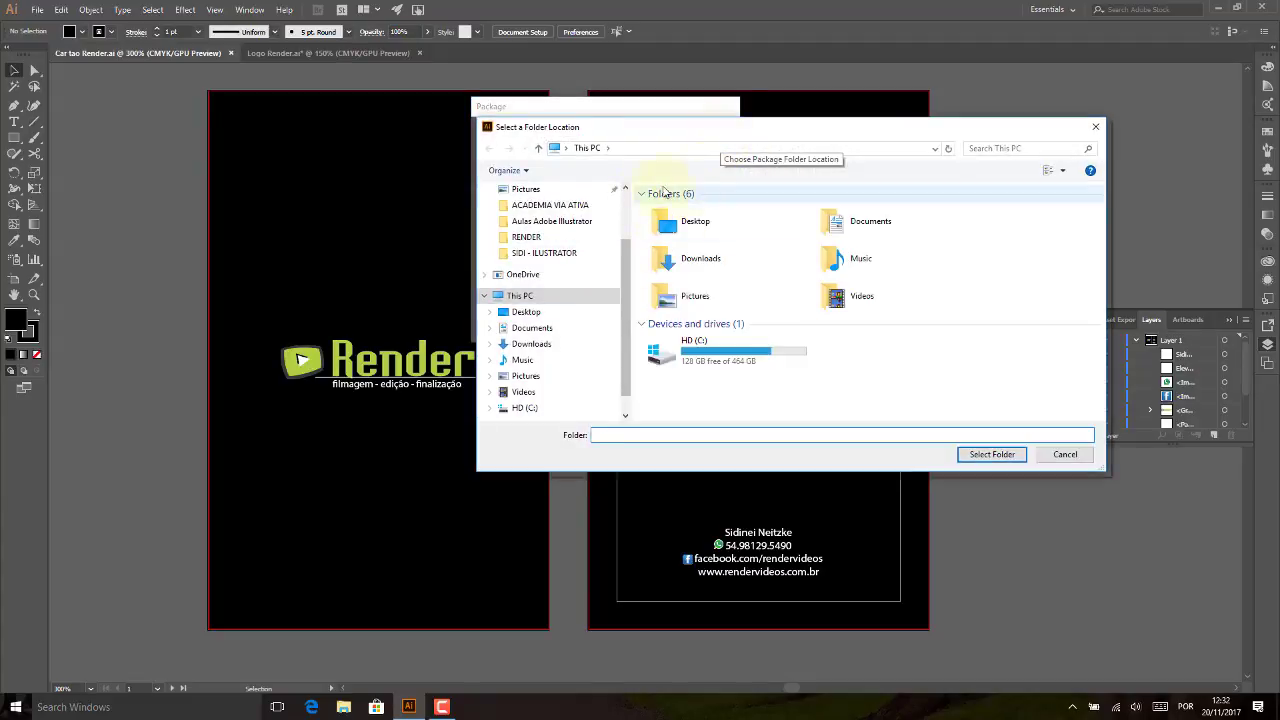
click(533, 328)
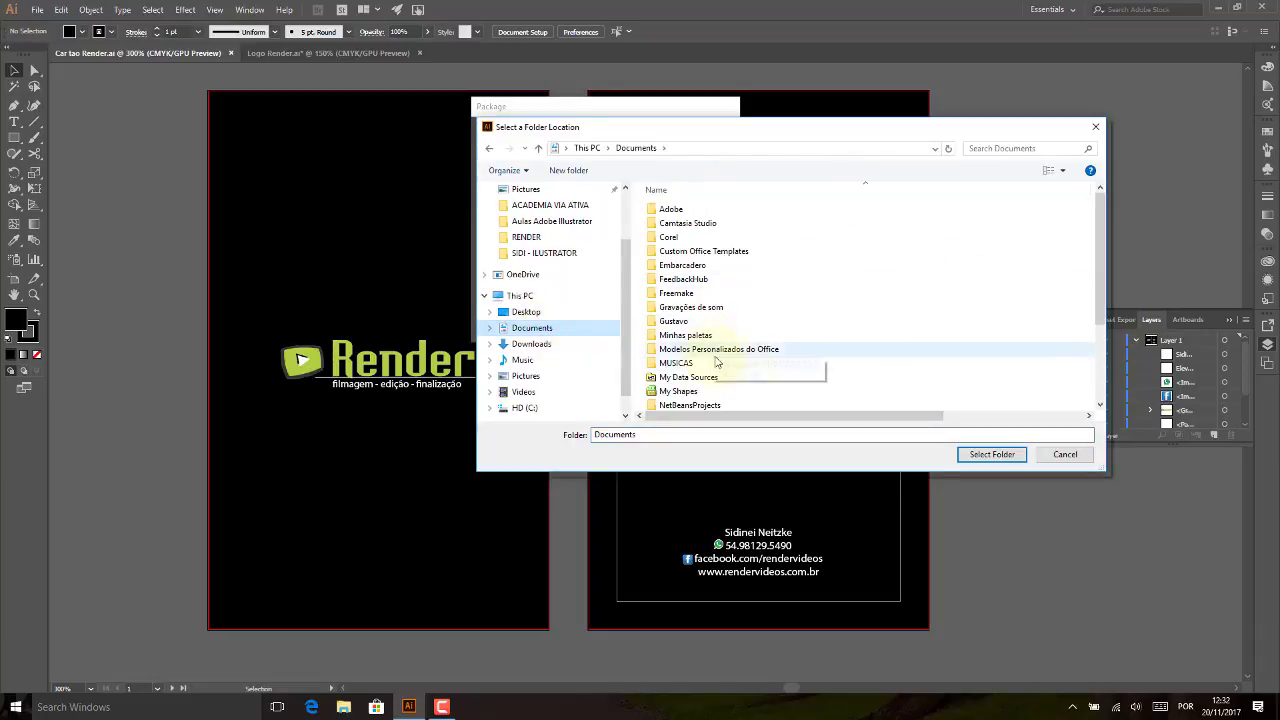
drag(1100, 243, 1117, 302)
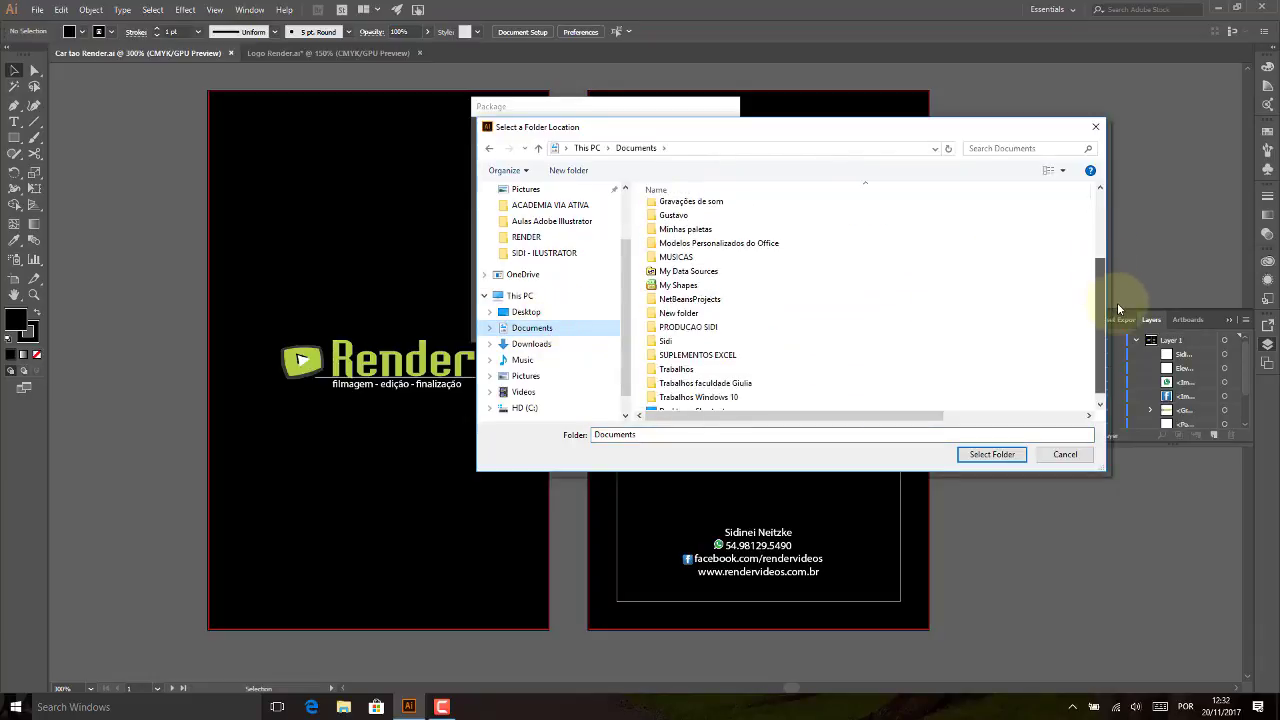
double_click(777, 328)
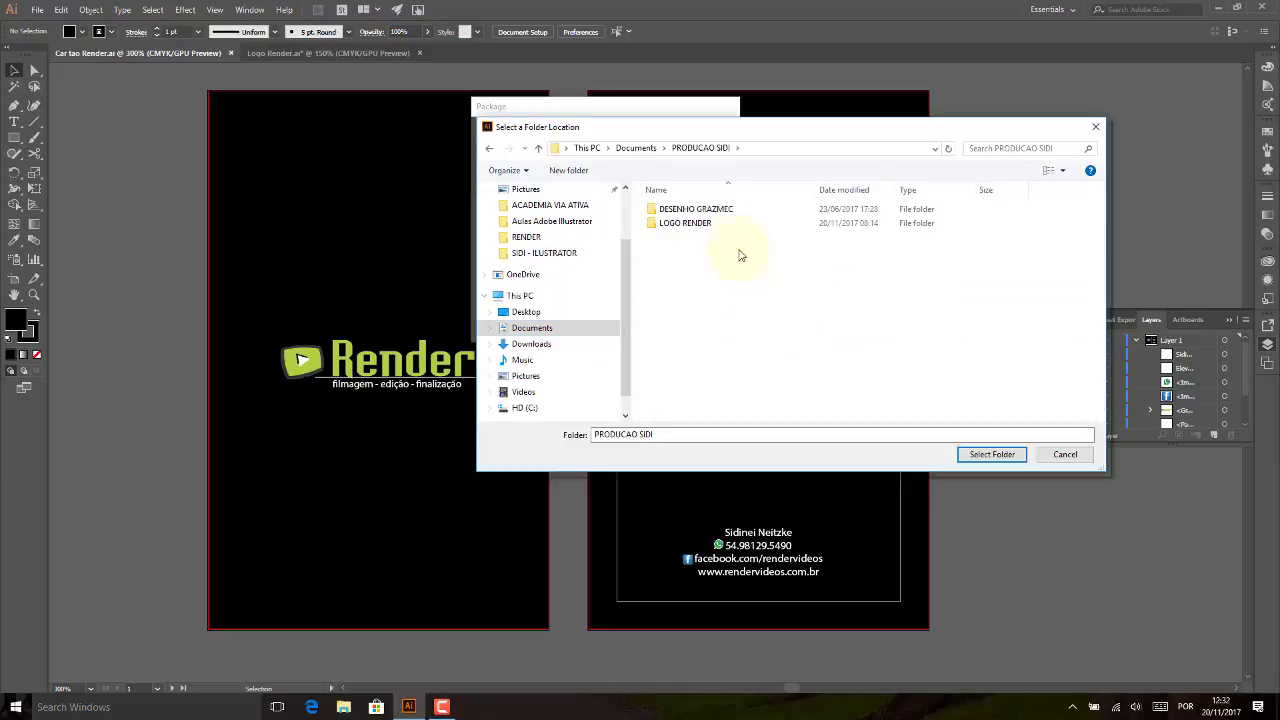
double_click(684, 223)
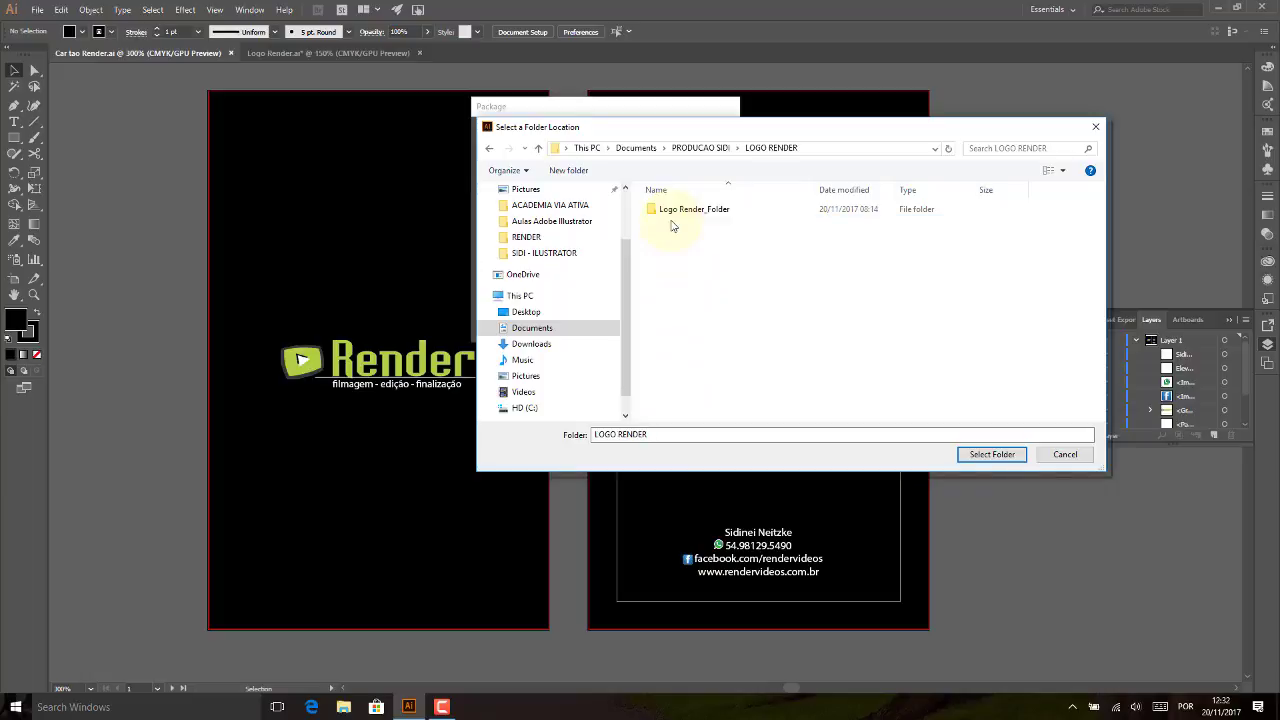
click(1001, 456)
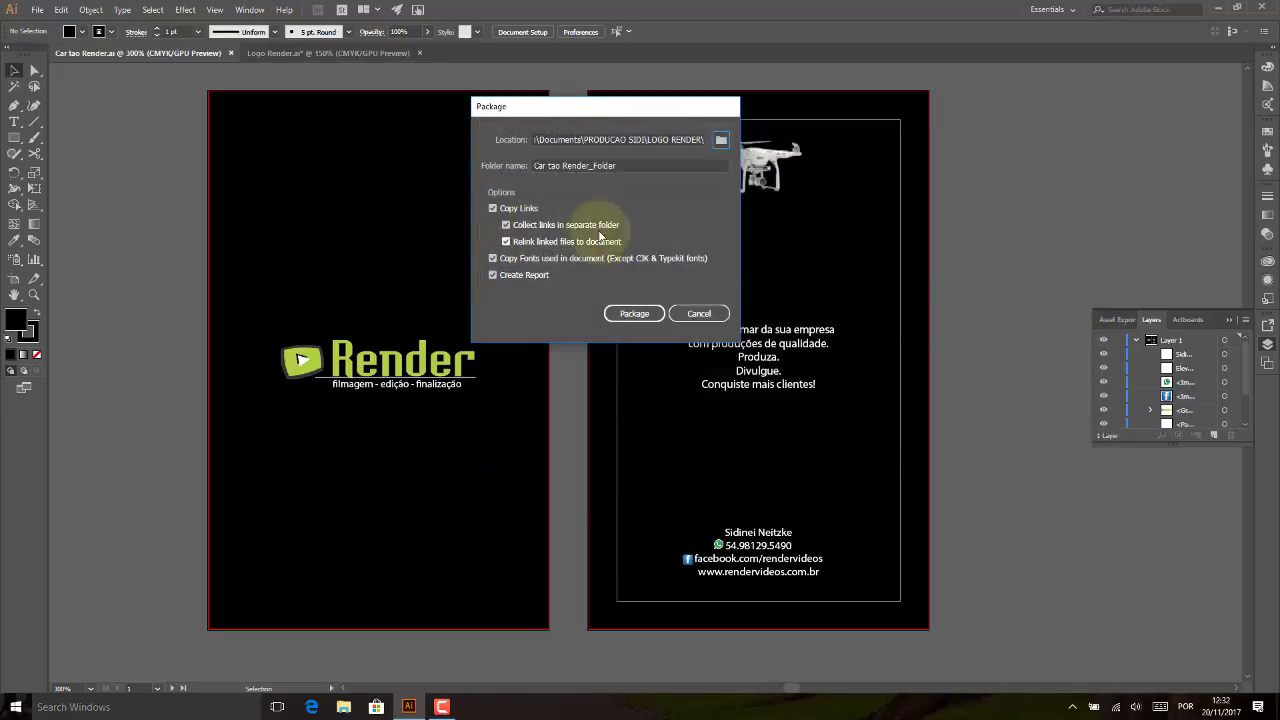
click(600, 166)
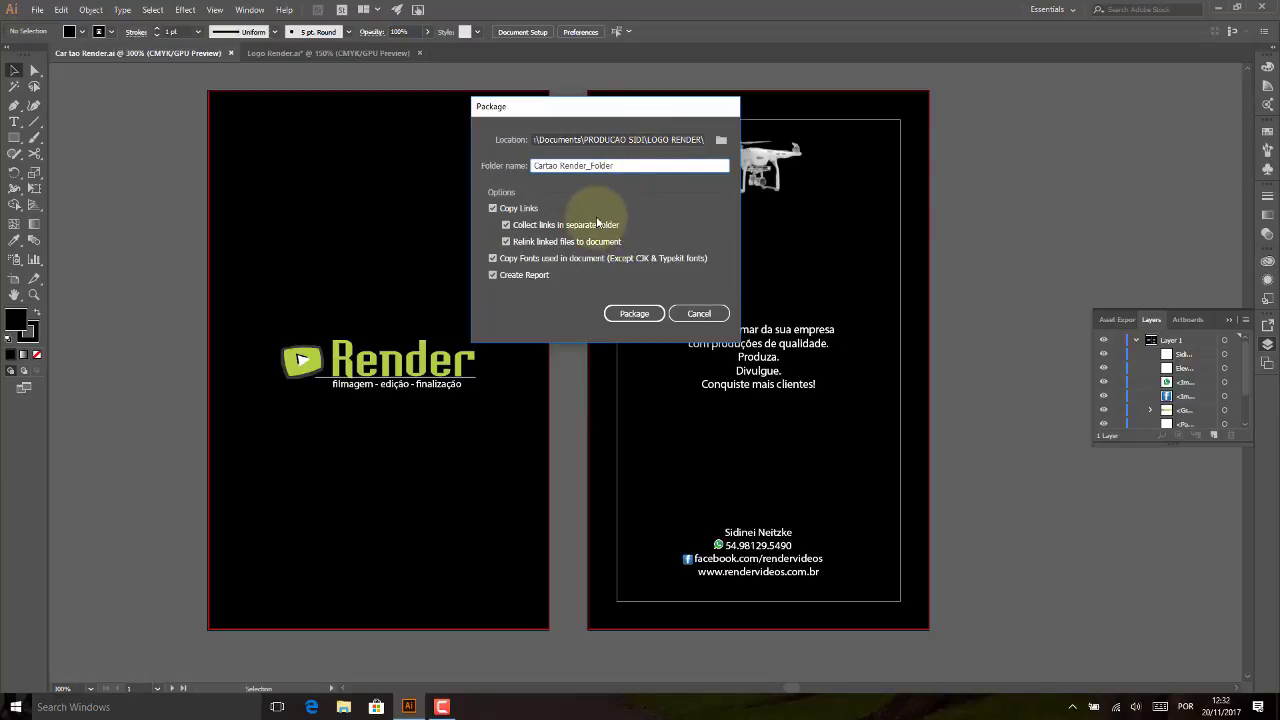
click(634, 312)
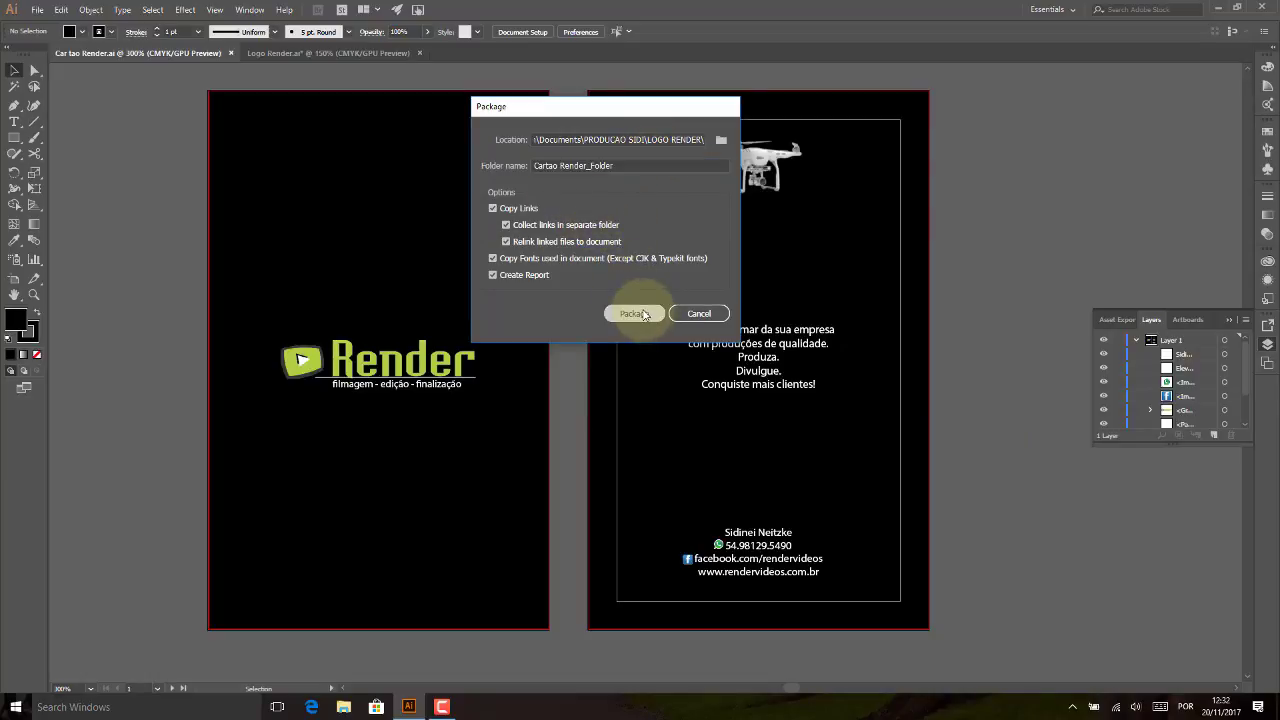
click(708, 399)
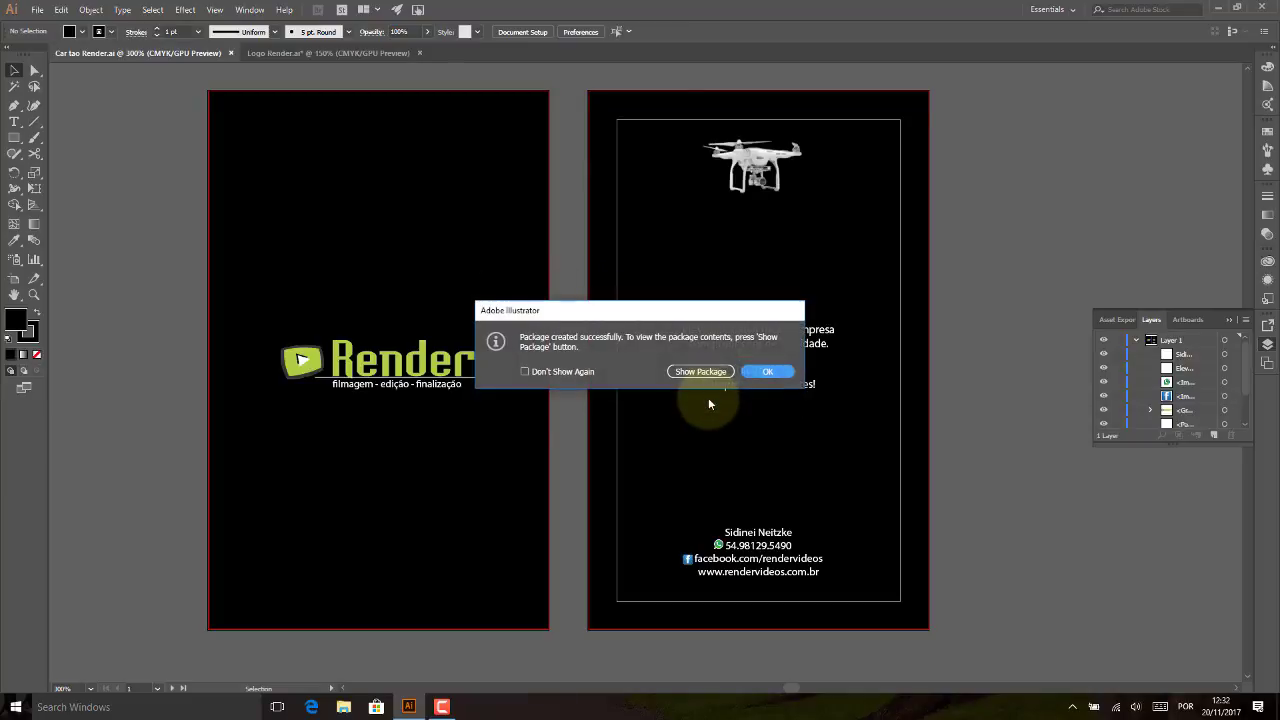
Show the package in File Explorer and check its Fonts folder contents.
click(708, 371)
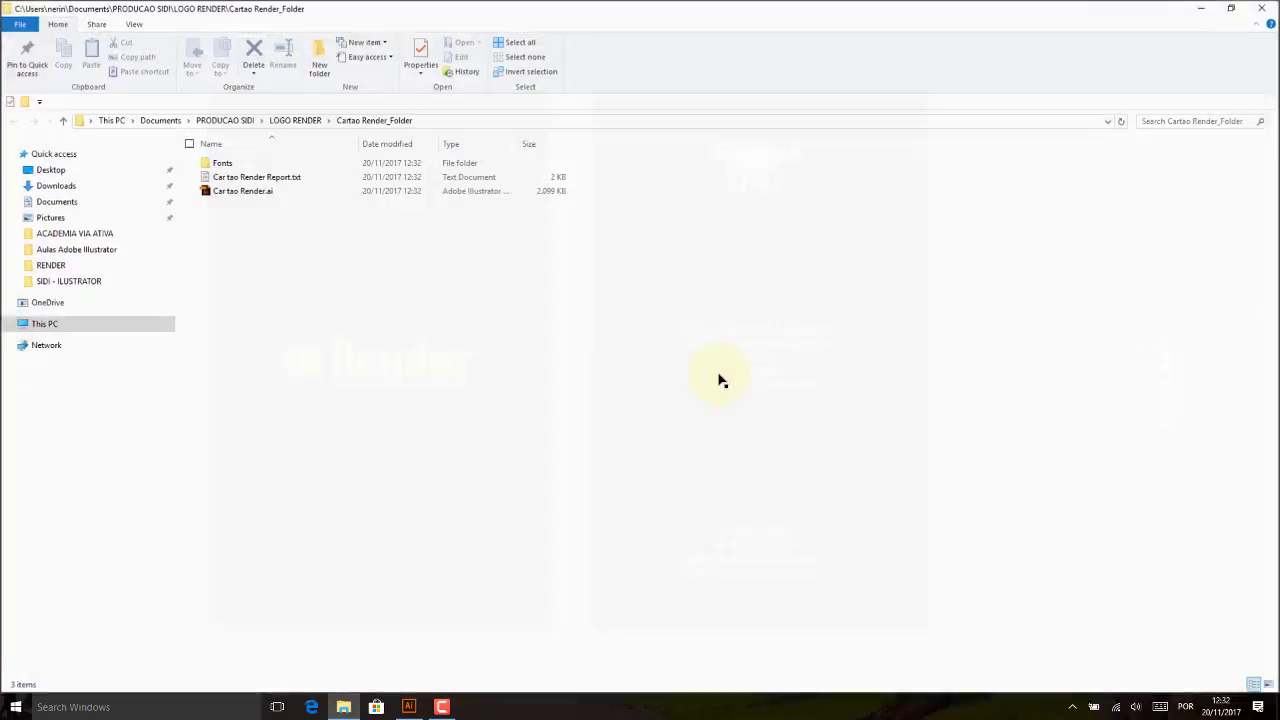
click(224, 195)
double_click(220, 164)
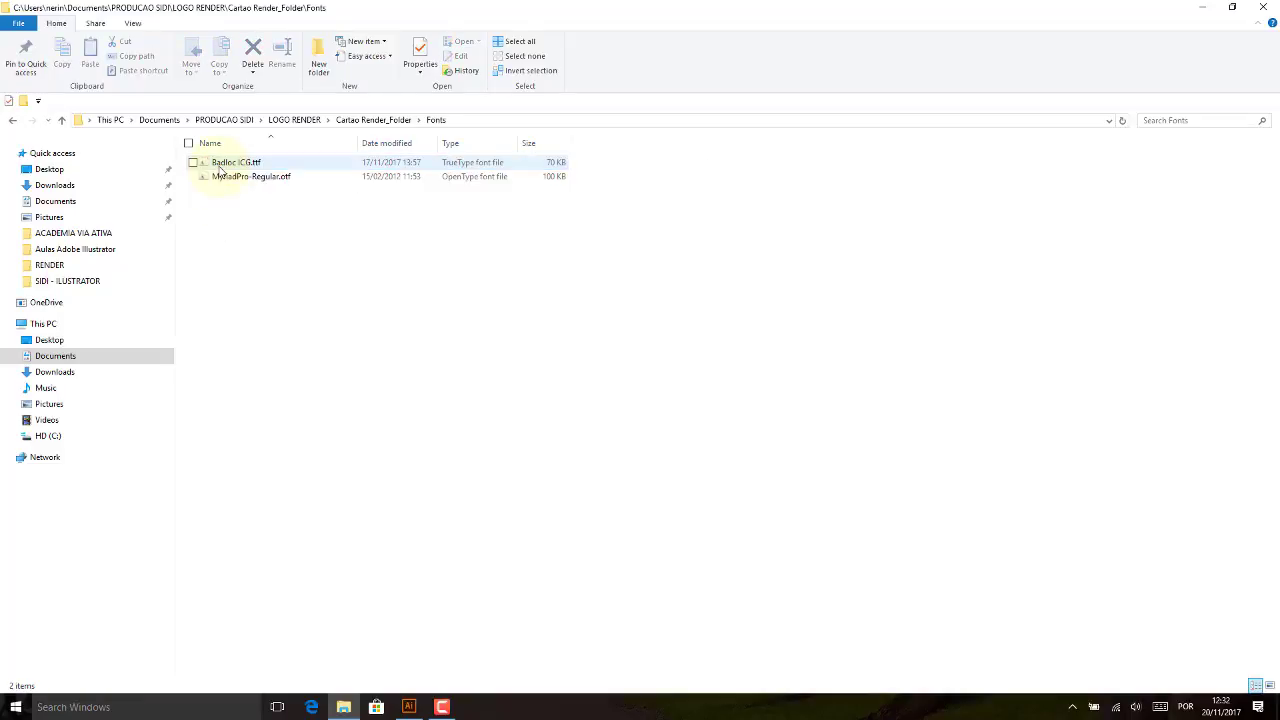
click(15, 121)
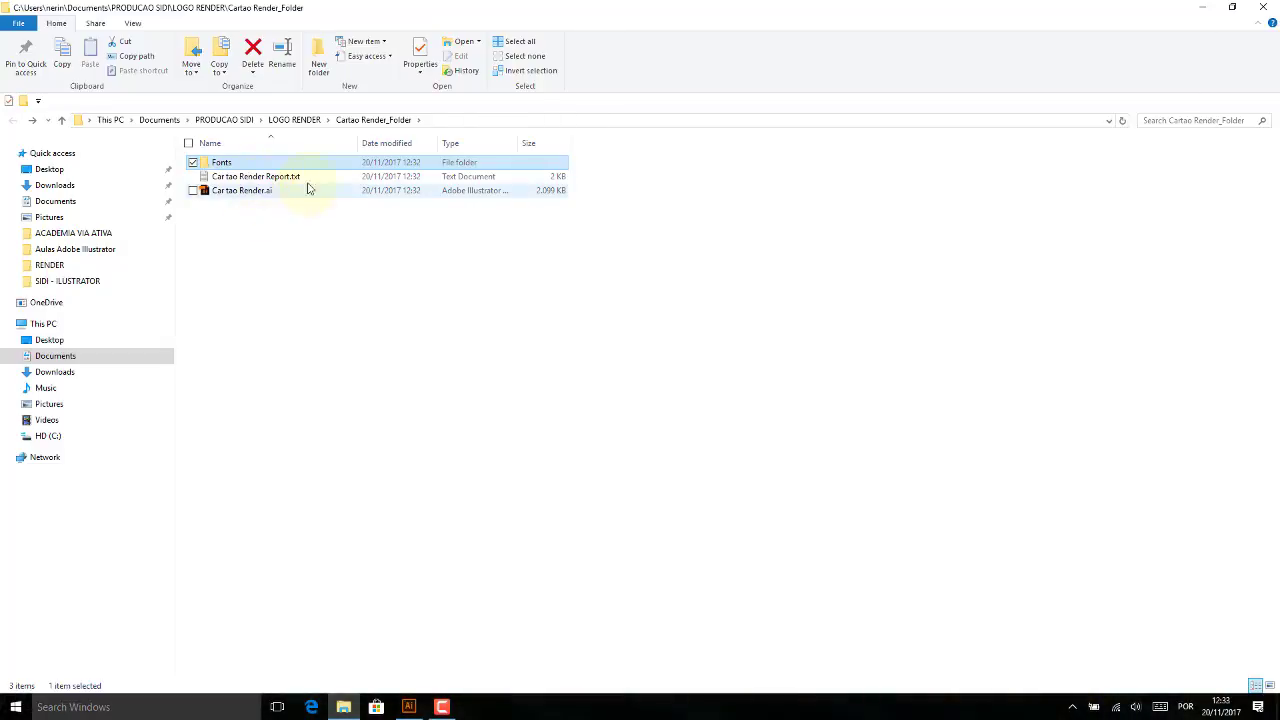
click(410, 707)
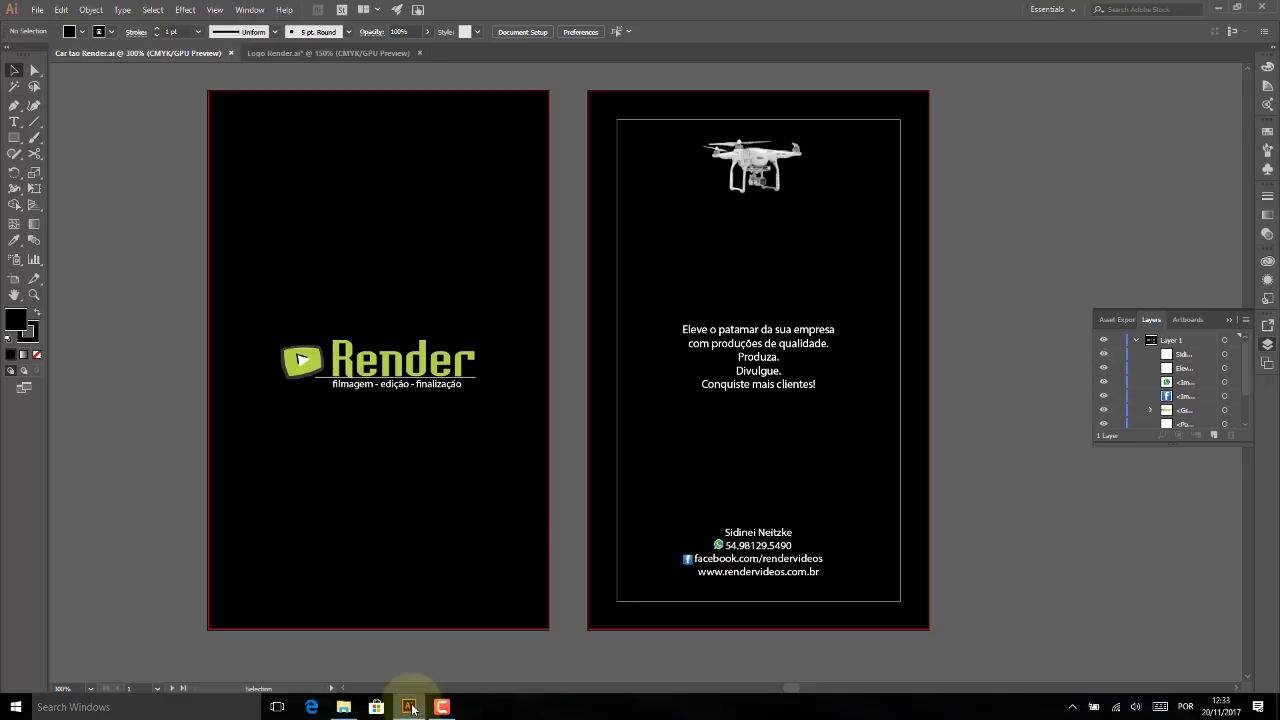
click(750, 165)
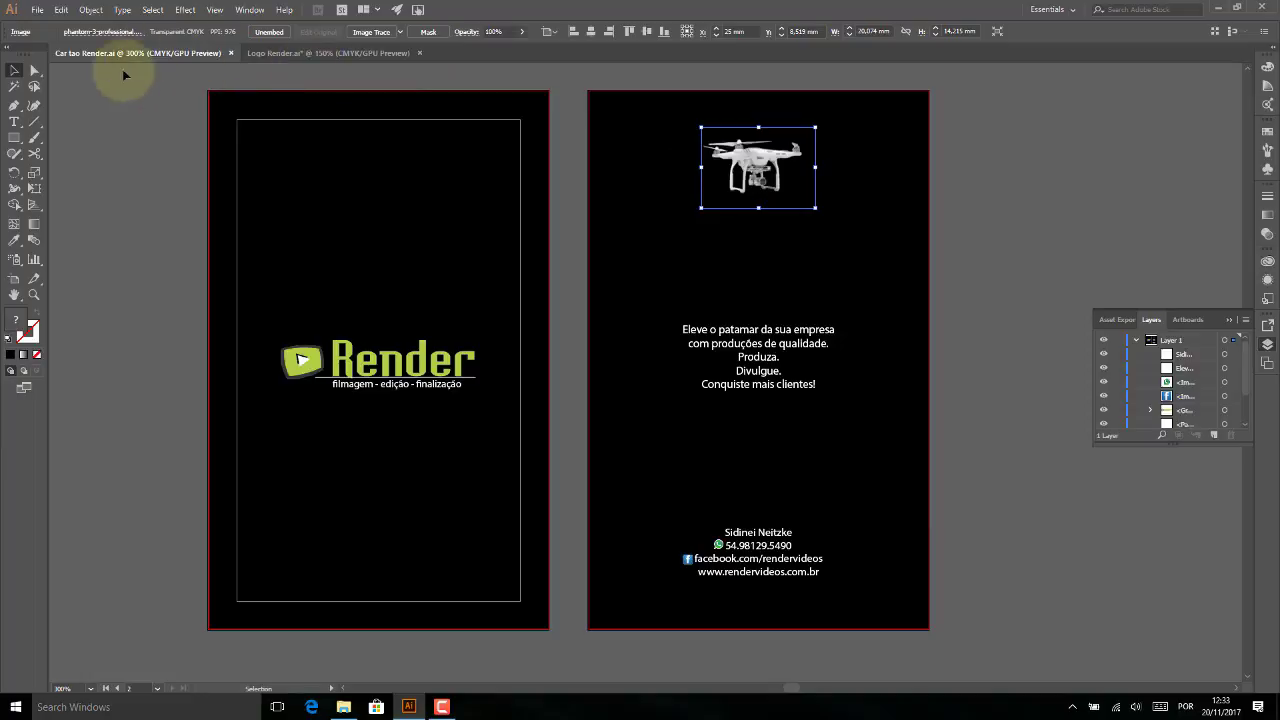
click(994, 116)
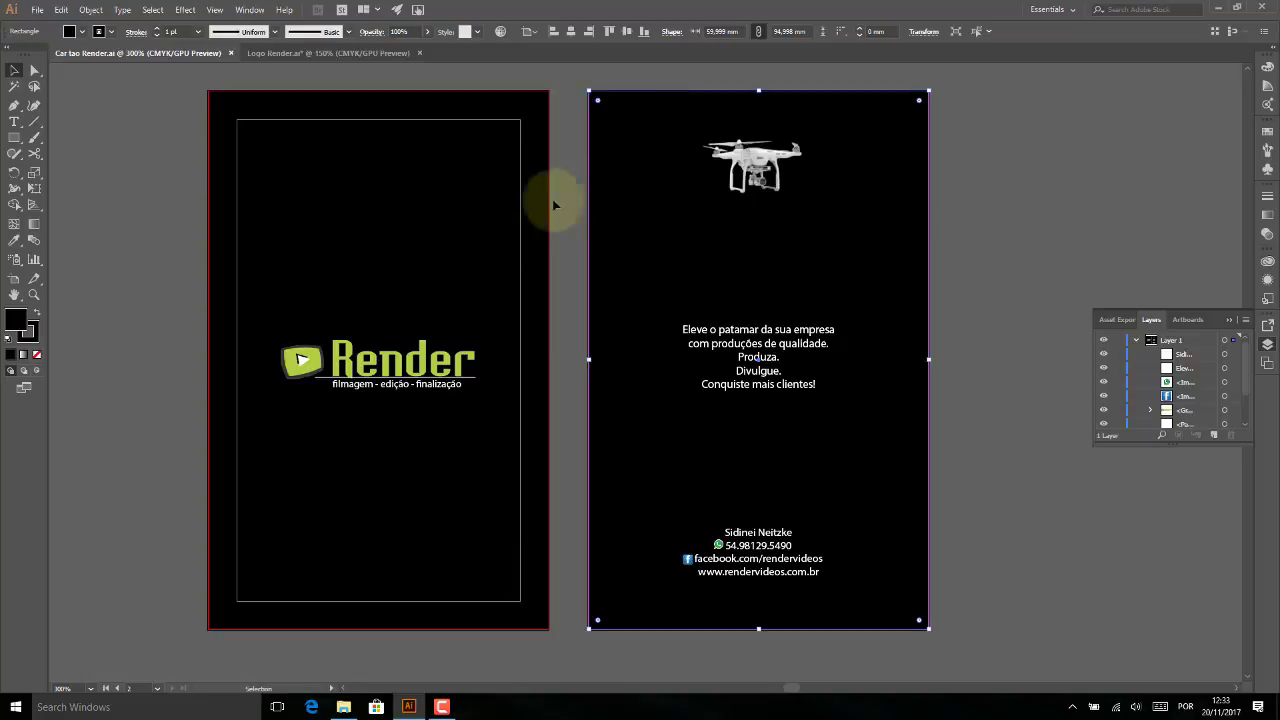
click(493, 205)
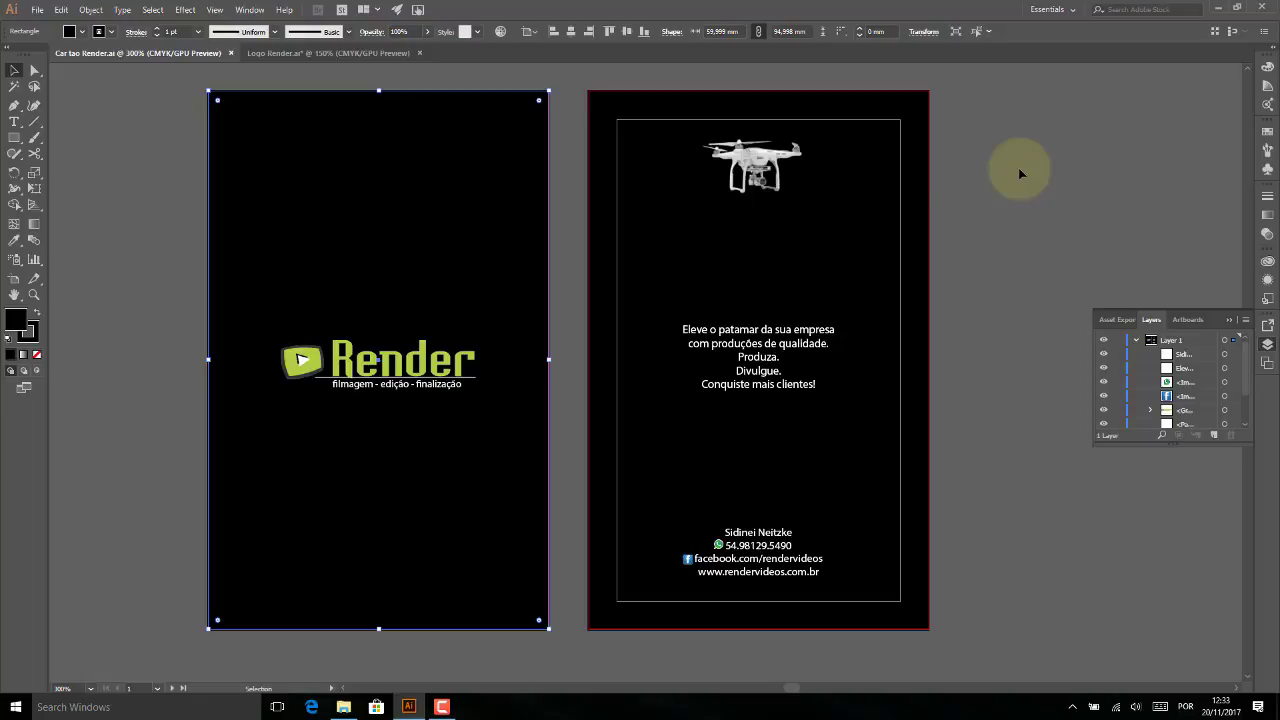
click(765, 172)
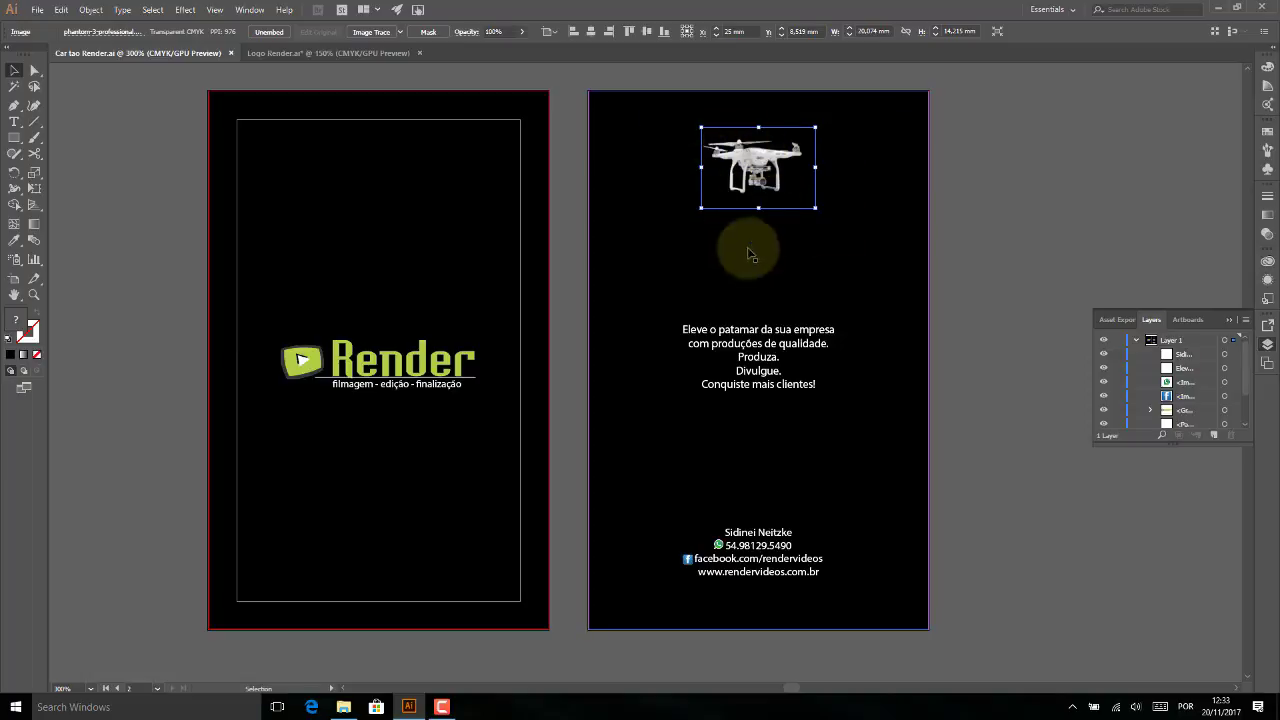
click(956, 206)
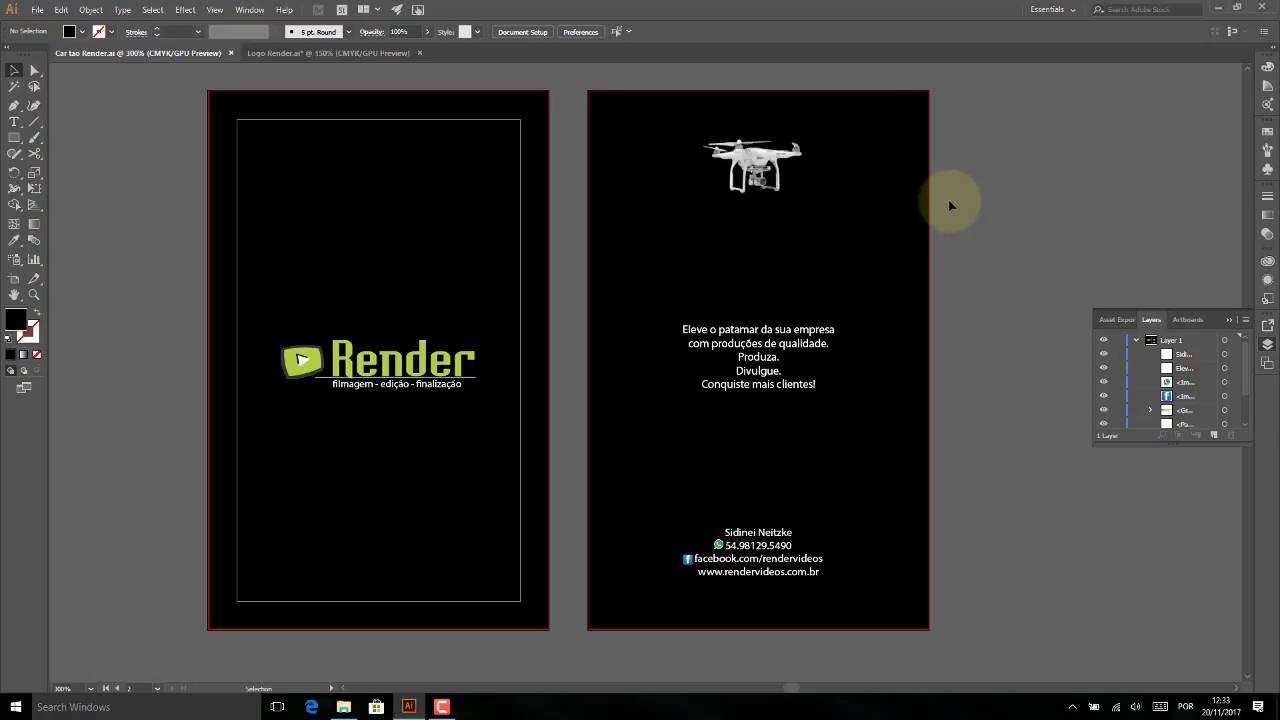